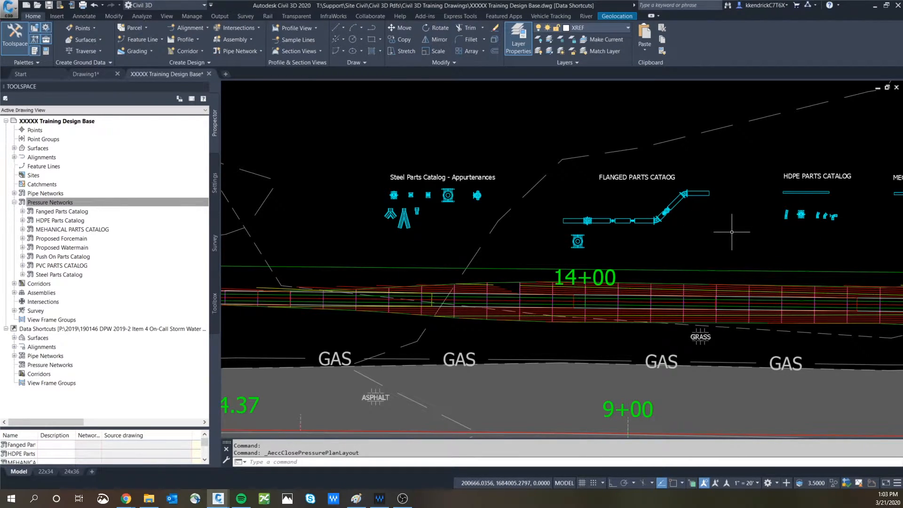
Step: Display the drawing's pressure network parts lists in the Toolspace settings
{"action": "scroll", "coordinate": [740, 236], "scroll_direction": "down", "scroll_amount": 1}
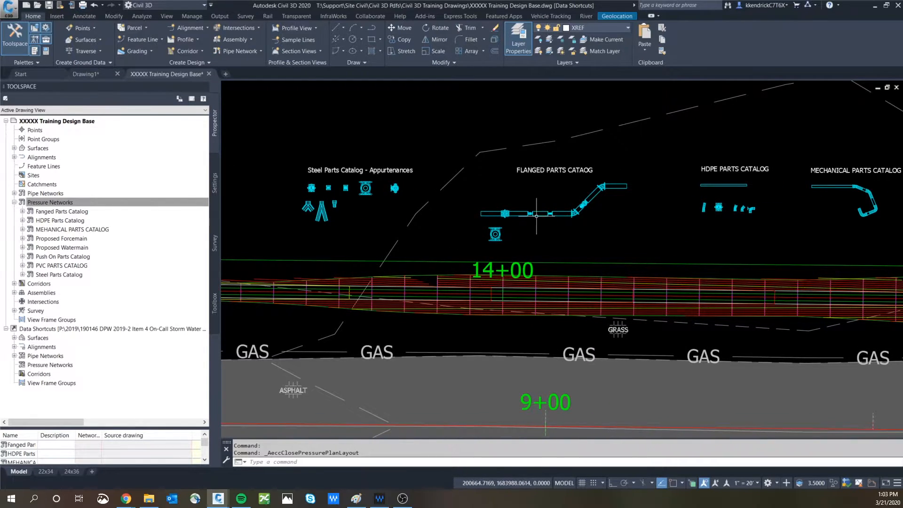
{"action": "scroll", "coordinate": [656, 188], "scroll_direction": "up", "scroll_amount": 3}
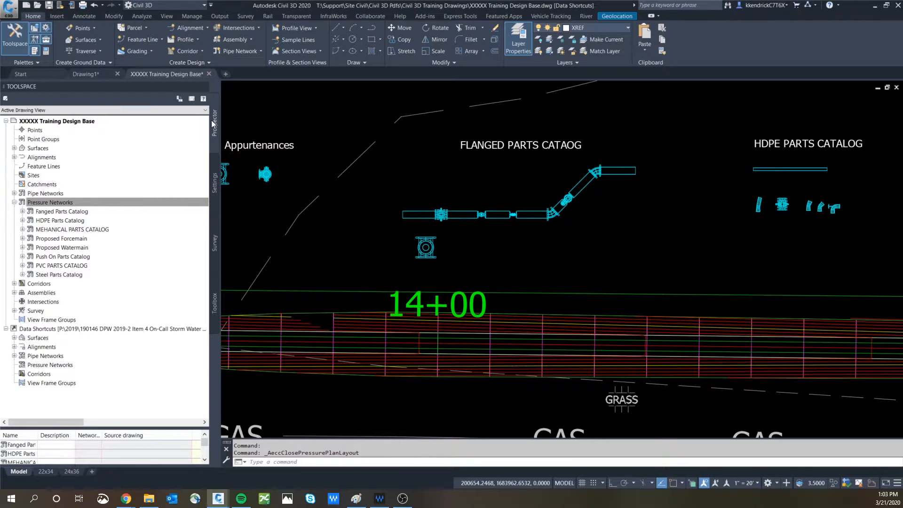
{"action": "left_click", "coordinate": [216, 182]}
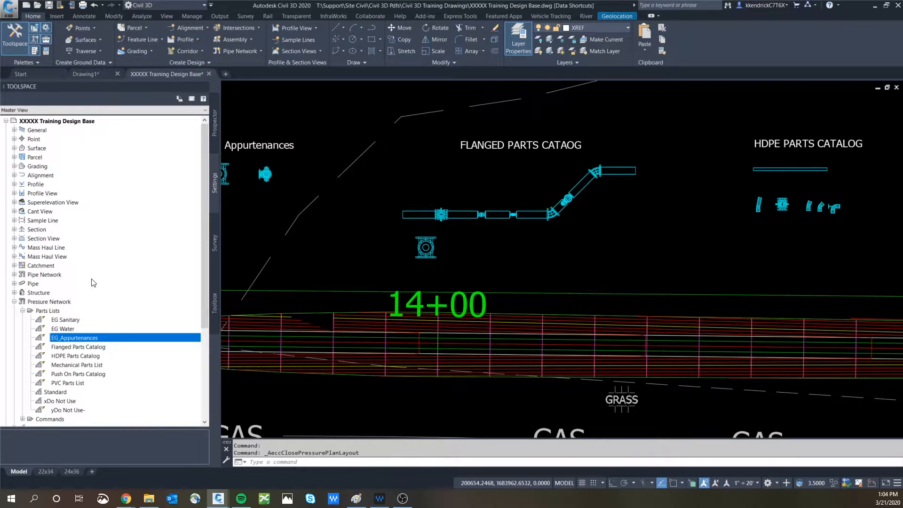
{"action": "scroll", "coordinate": [98, 305], "scroll_direction": "down", "scroll_amount": 1}
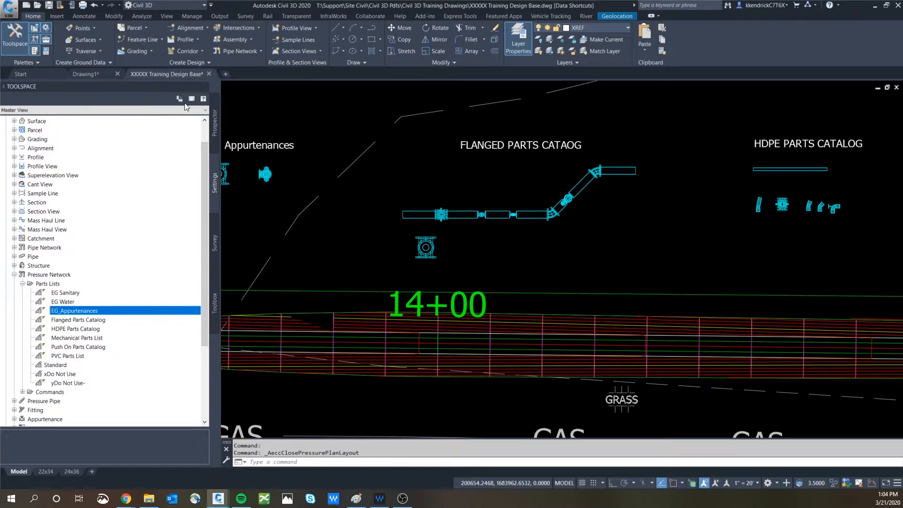
Step: Review the catalog folder and the available catalog database files in the pressure network catalog settings
{"action": "left_click", "coordinate": [197, 62]}
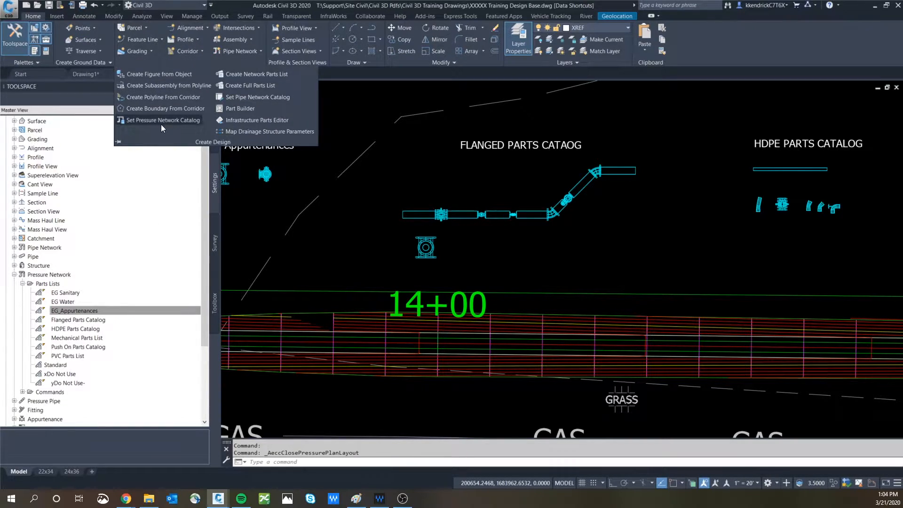
{"action": "left_click", "coordinate": [378, 115]}
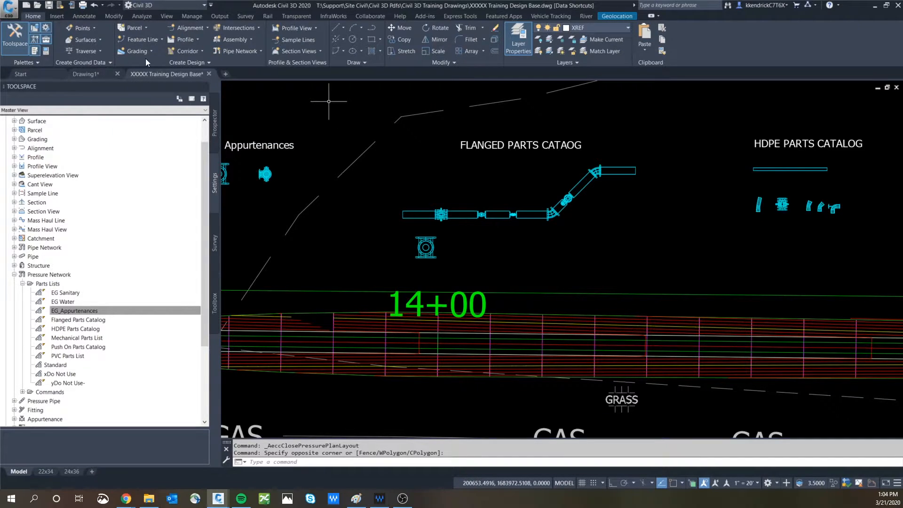
{"action": "left_click", "coordinate": [197, 60]}
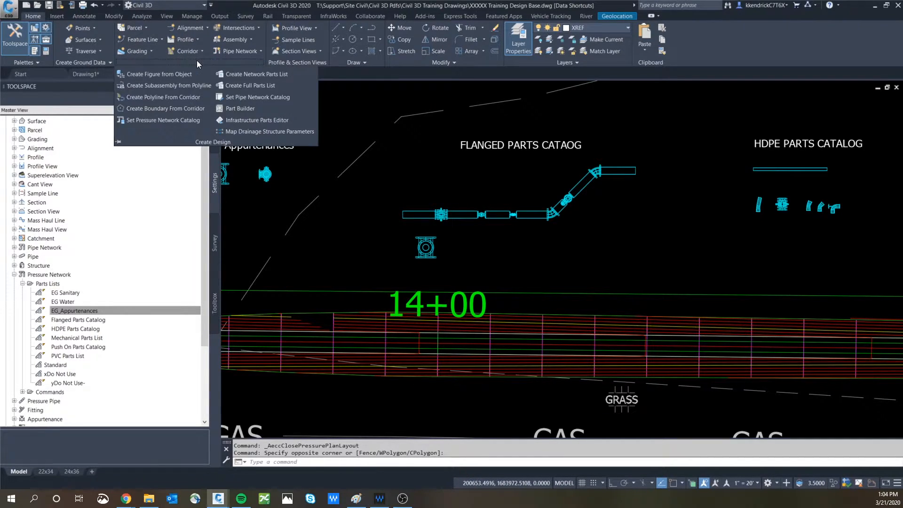
{"action": "left_click", "coordinate": [149, 121]}
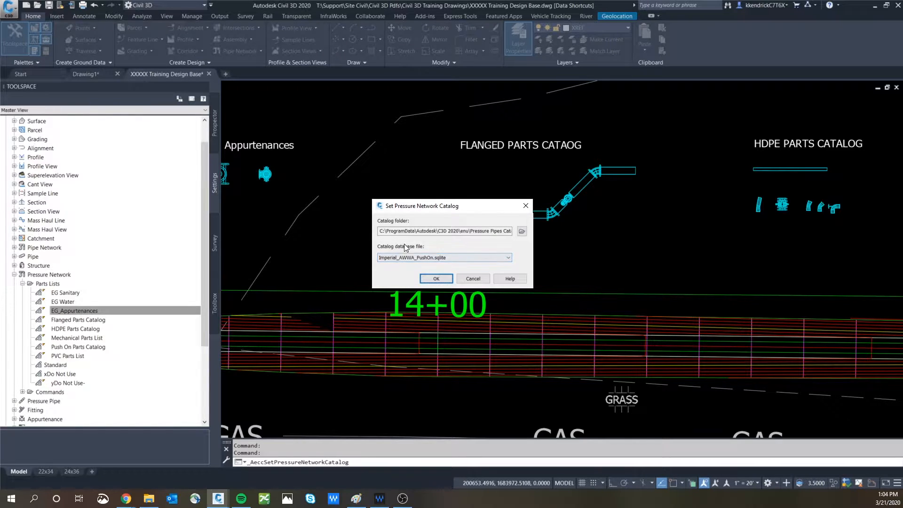
{"action": "left_click", "coordinate": [508, 258]}
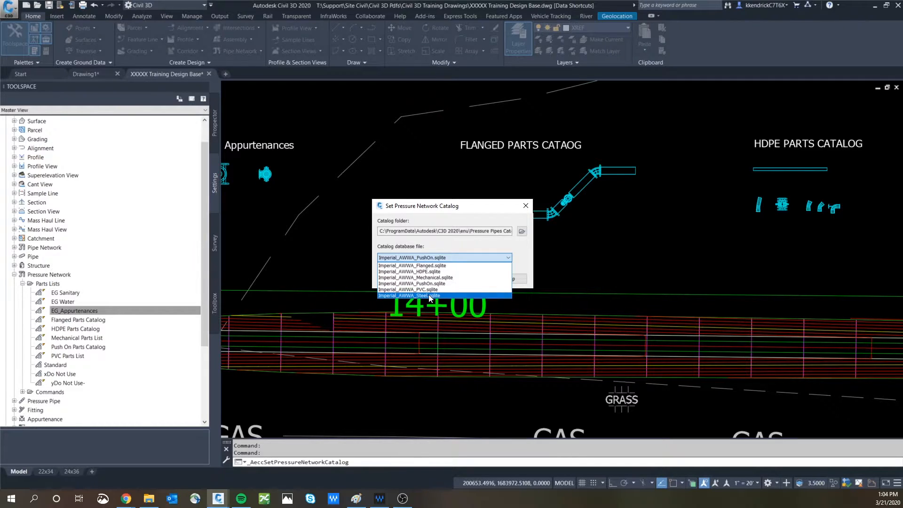
{"action": "left_click", "coordinate": [462, 244]}
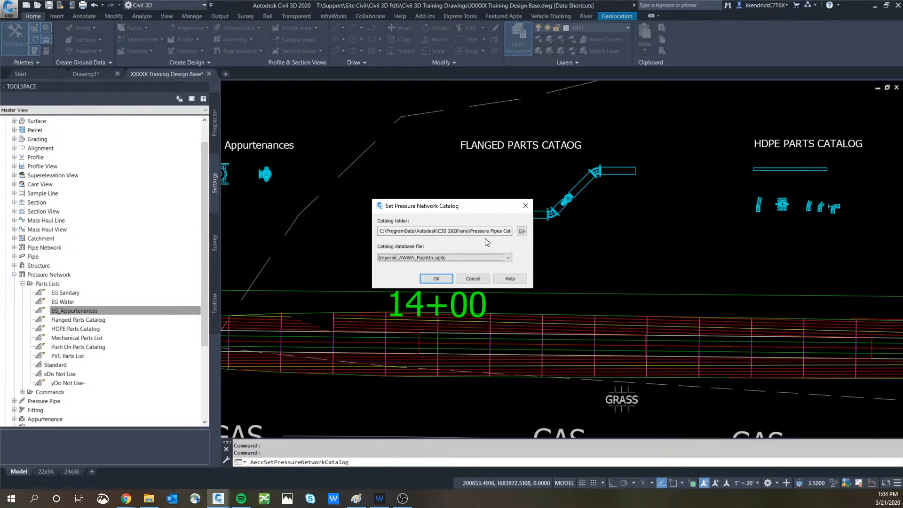
{"action": "left_click", "coordinate": [509, 257]}
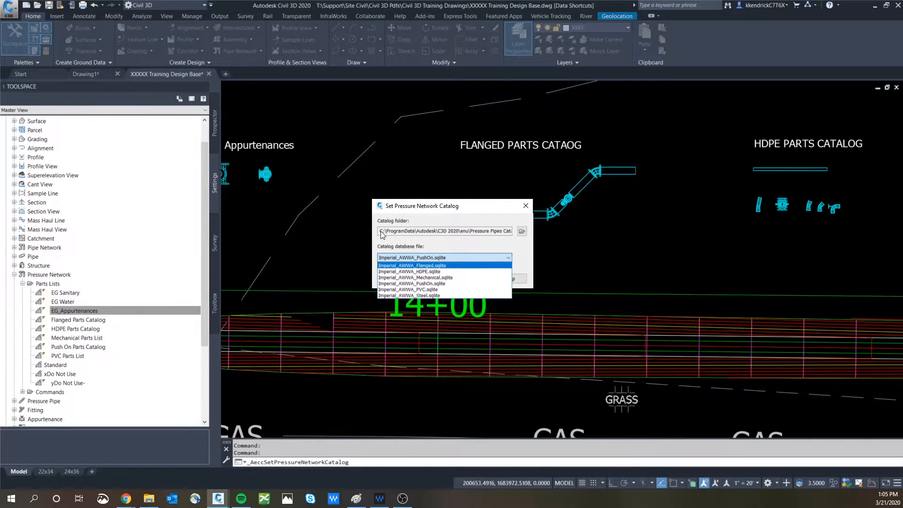
{"action": "left_click", "coordinate": [398, 236]}
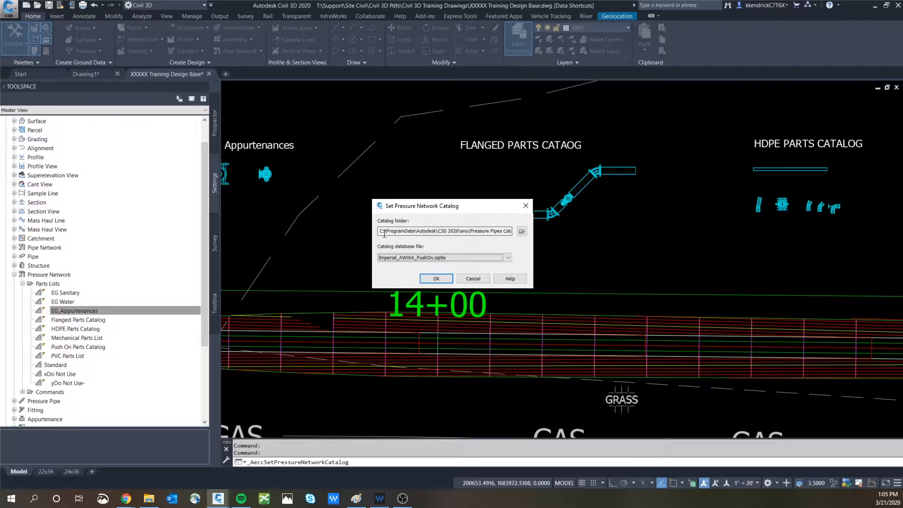
{"action": "mouse_move", "coordinate": [380, 231]}
{"action": "left_mouse_down"}
{"action": "mouse_move", "coordinate": [530, 238]}
{"action": "mouse_move", "coordinate": [380, 242]}
{"action": "left_mouse_up"}
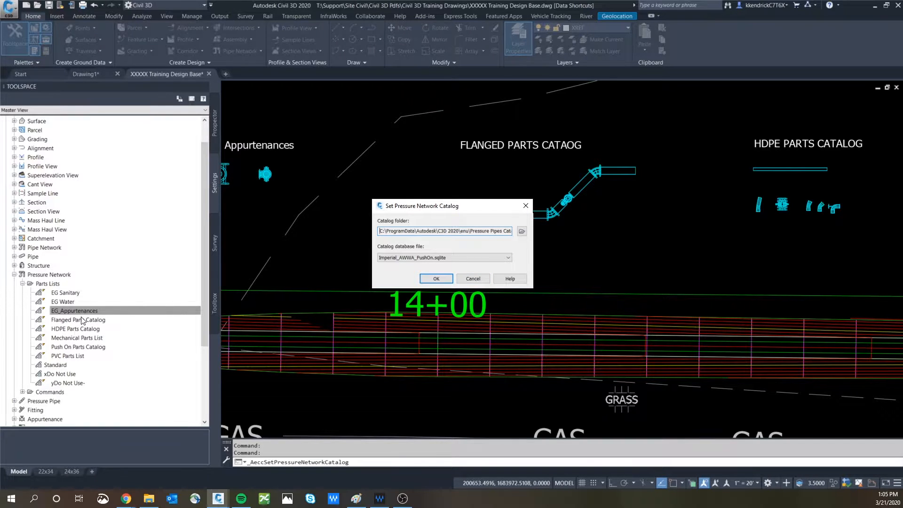
{"action": "left_click", "coordinate": [496, 256]}
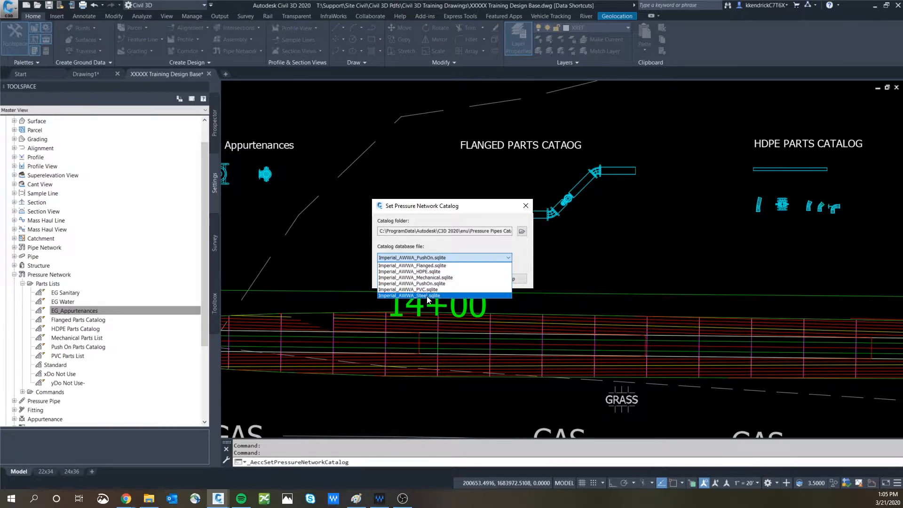
{"action": "left_click", "coordinate": [520, 241]}
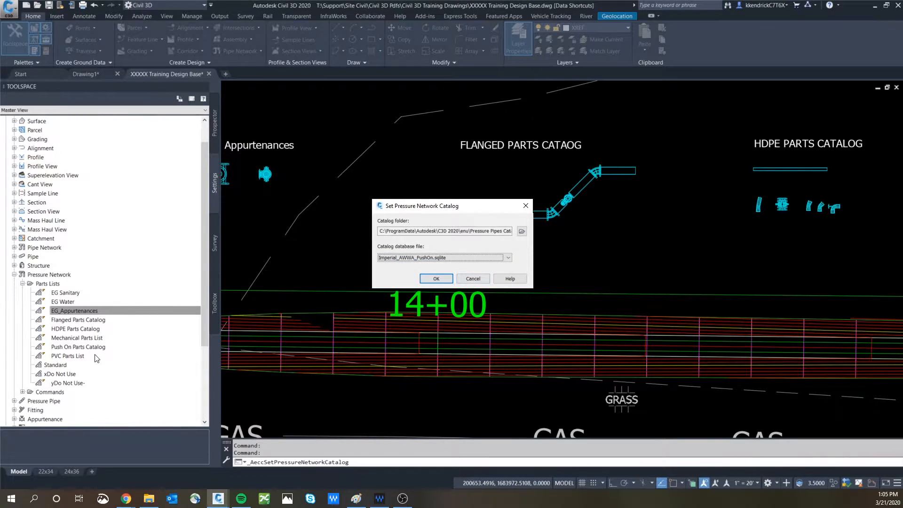
{"action": "left_click", "coordinate": [482, 278]}
Step: Examine the sample parts drawn under the flanged, HDPE, mechanical and push-on catalog titles
{"action": "scroll", "coordinate": [659, 226], "scroll_direction": "down", "scroll_amount": 2}
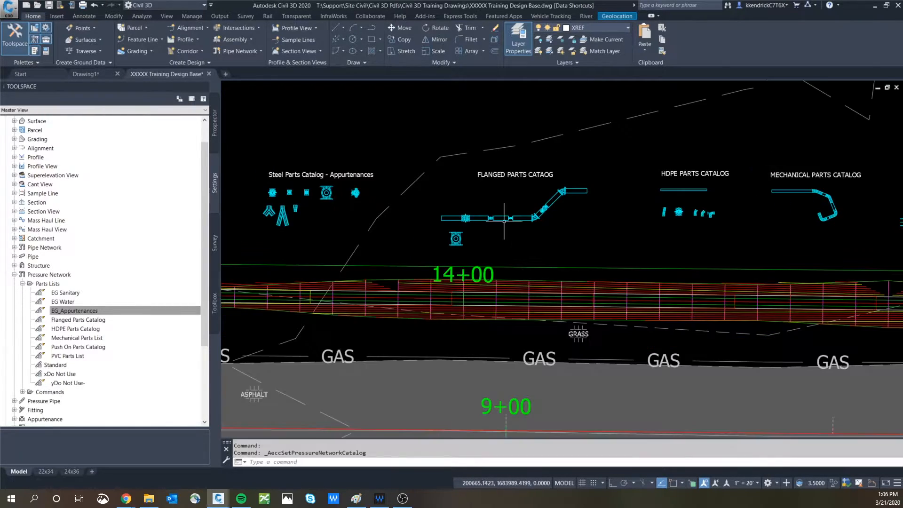
{"action": "middle_click_drag", "start_coordinate": [798, 216], "coordinate": [615, 222]}
{"action": "scroll", "coordinate": [579, 218], "scroll_direction": "up", "scroll_amount": 2}
{"action": "middle_click_drag", "start_coordinate": [563, 212], "coordinate": [550, 228]}
{"action": "scroll", "coordinate": [534, 241], "scroll_direction": "up", "scroll_amount": 2}
{"action": "scroll", "coordinate": [534, 240], "scroll_direction": "down", "scroll_amount": 2}
{"action": "middle_click_drag", "start_coordinate": [674, 249], "coordinate": [525, 258]}
{"action": "scroll", "coordinate": [525, 258], "scroll_direction": "down", "scroll_amount": 2}
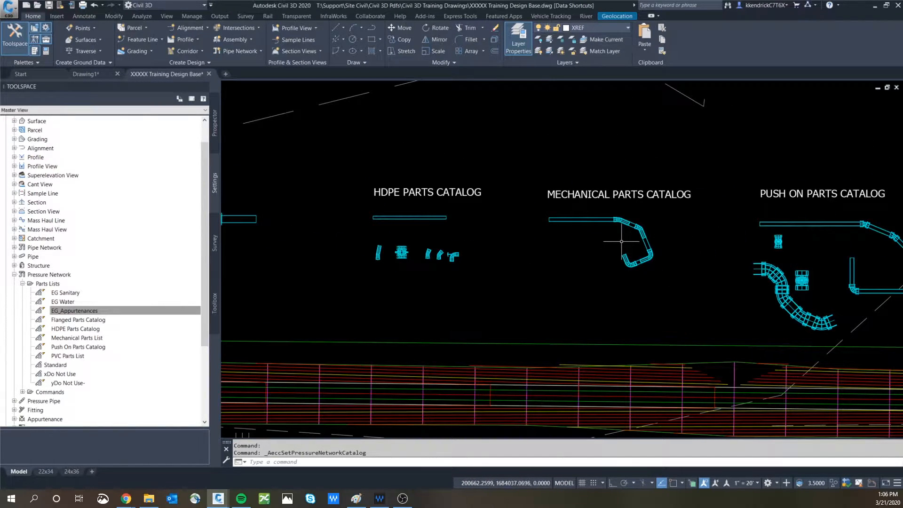
{"action": "left_click", "coordinate": [432, 218]}
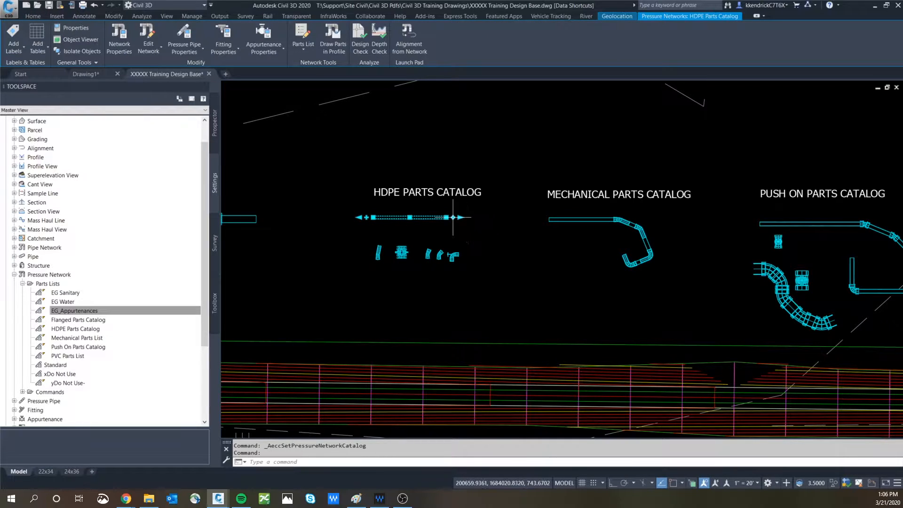
{"action": "left_click", "coordinate": [447, 218]}
{"action": "key", "text": "Escape"}
{"action": "key", "text": "Escape"}
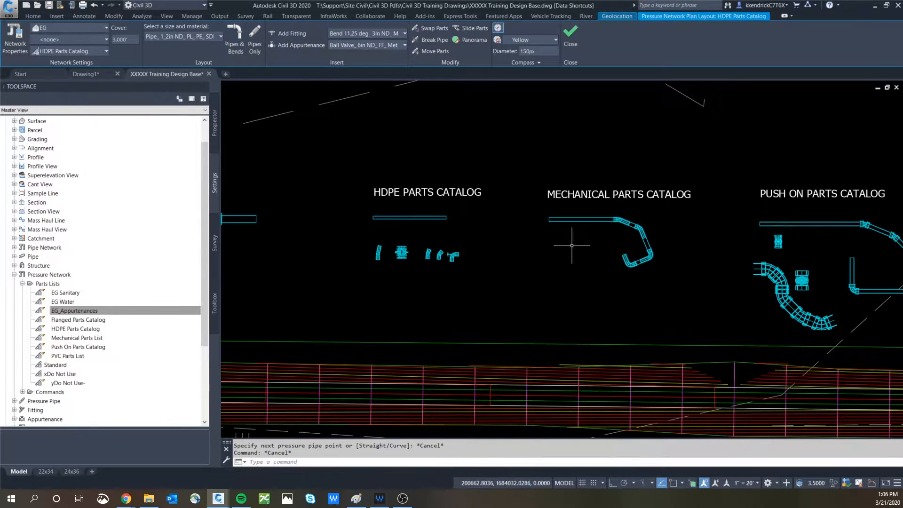
Step: Extend the flanged parts network from its open pipe end with two angled pipes and bends, running down-right and back down-left
{"action": "middle_click_drag", "start_coordinate": [258, 217], "coordinate": [460, 259]}
{"action": "left_click", "coordinate": [459, 259]}
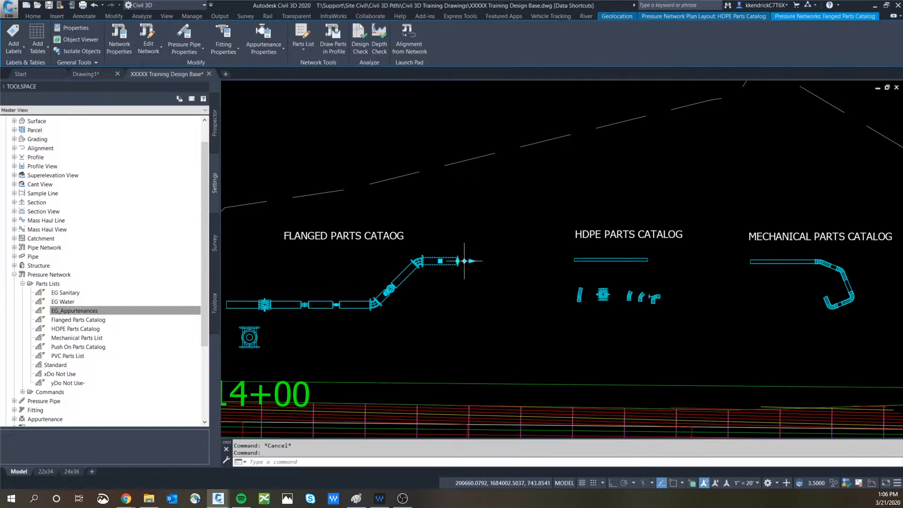
{"action": "left_click", "coordinate": [457, 261]}
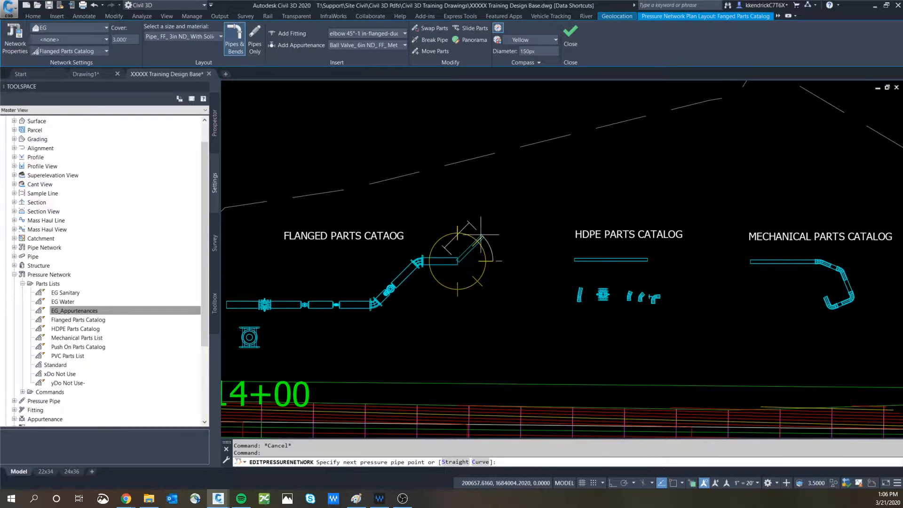
{"action": "left_click", "coordinate": [487, 290]}
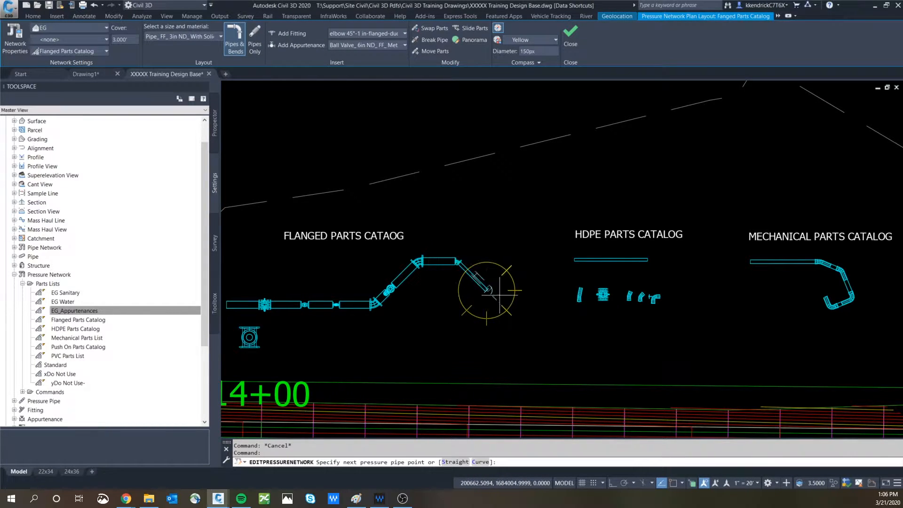
{"action": "left_click", "coordinate": [463, 312]}
{"action": "key", "text": "Escape"}
{"action": "key", "text": "Escape"}
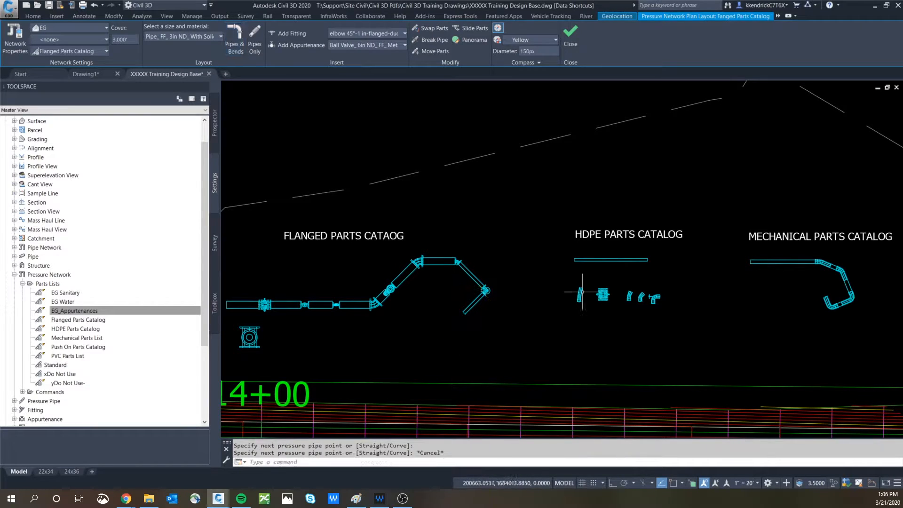
{"action": "scroll", "coordinate": [490, 304], "scroll_direction": "up", "scroll_amount": 2}
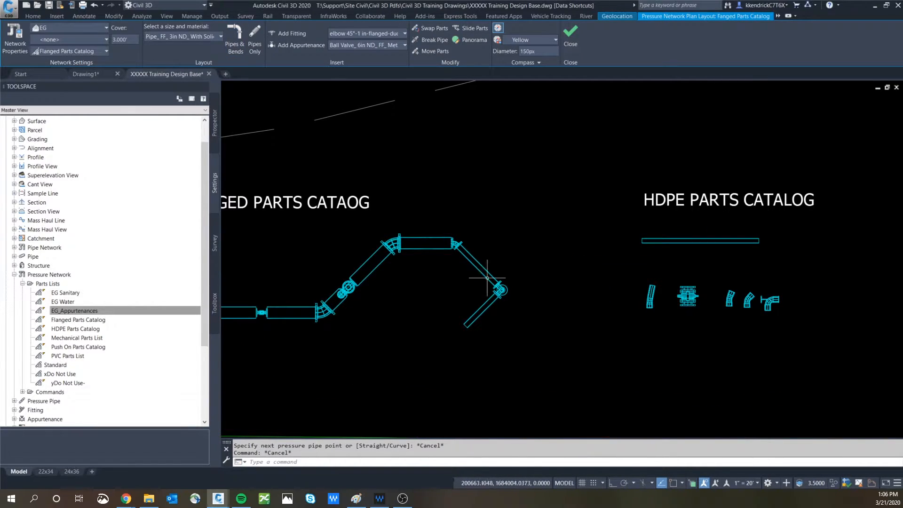
{"action": "scroll", "coordinate": [522, 292], "scroll_direction": "down", "scroll_amount": 4}
{"action": "mouse_move", "coordinate": [701, 281]}
{"action": "middle_mouse_down"}
{"action": "mouse_move", "coordinate": [623, 254]}
{"action": "mouse_move", "coordinate": [466, 242]}
{"action": "mouse_move", "coordinate": [721, 260]}
{"action": "middle_mouse_up"}
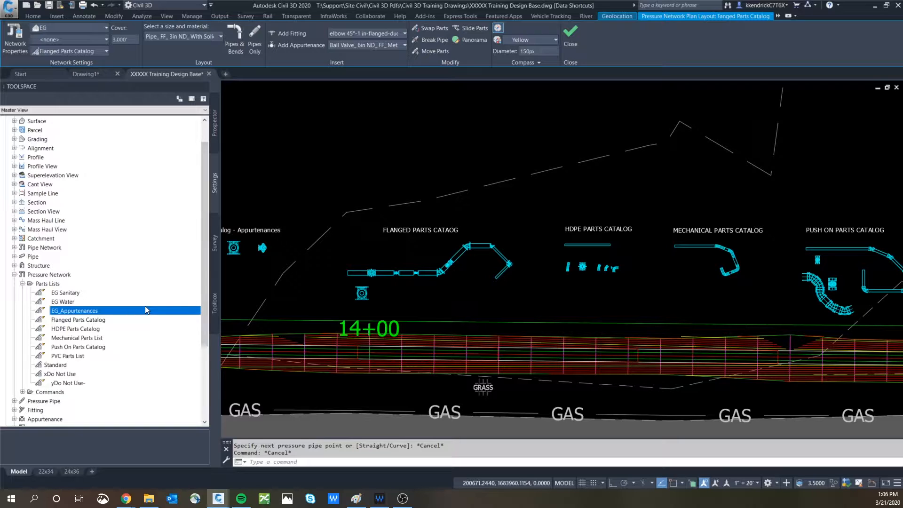
{"action": "left_click", "coordinate": [36, 15]}
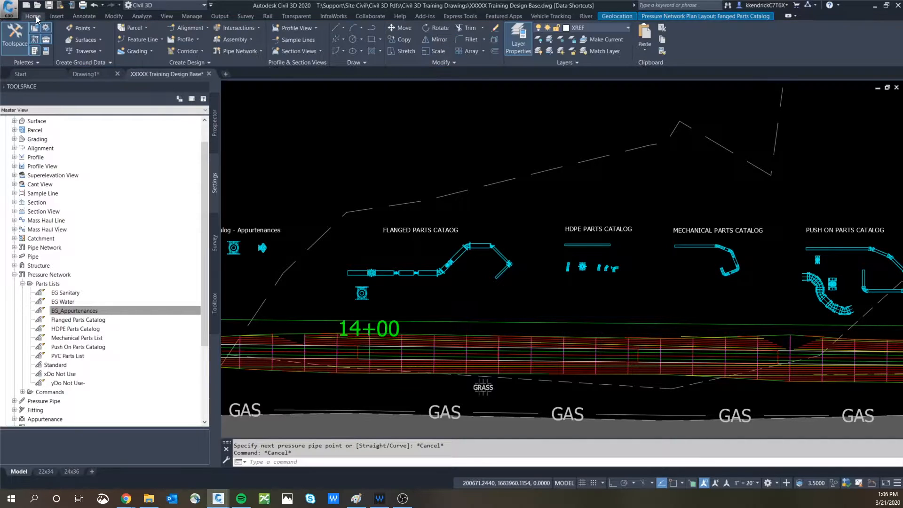
{"action": "left_click", "coordinate": [209, 63]}
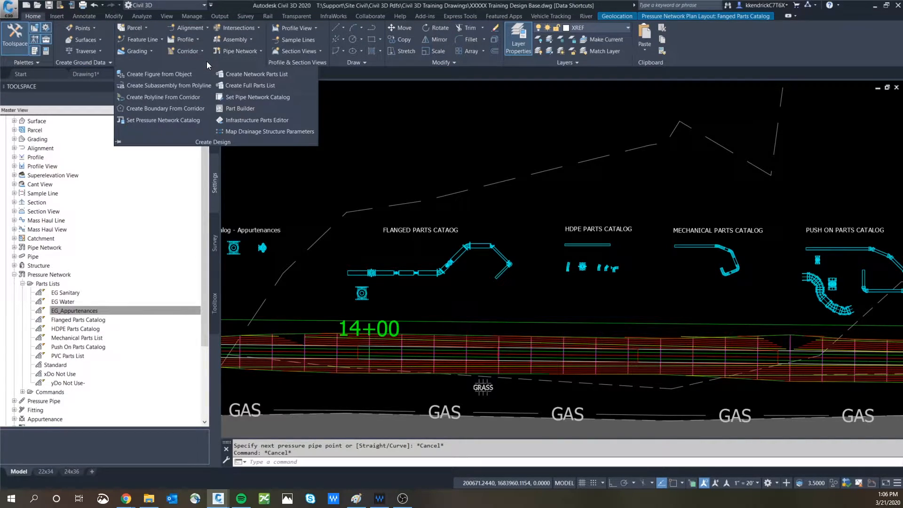
{"action": "left_click", "coordinate": [383, 151]}
Step: Open the EG_Appurtenances parts list for editing and check the catalog path in its summary
{"action": "left_click", "coordinate": [82, 309]}
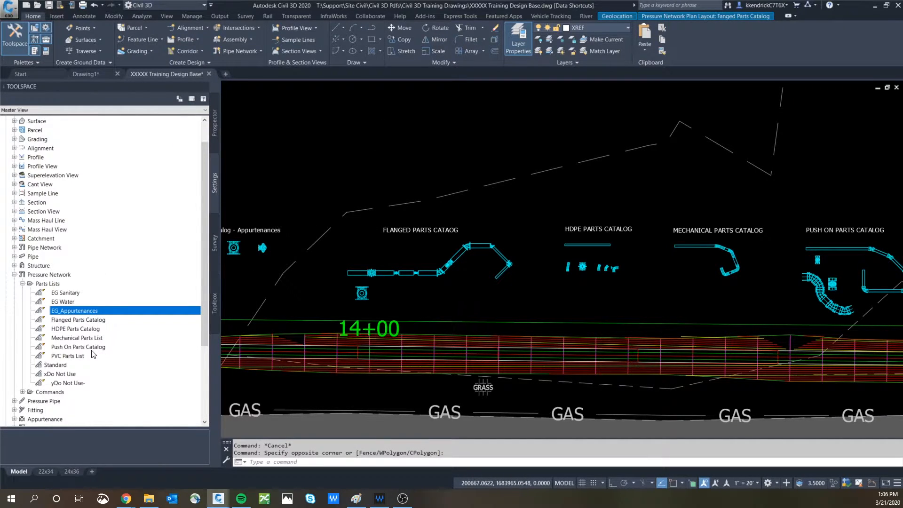
{"action": "right_click", "coordinate": [69, 312]}
{"action": "left_click", "coordinate": [97, 313]}
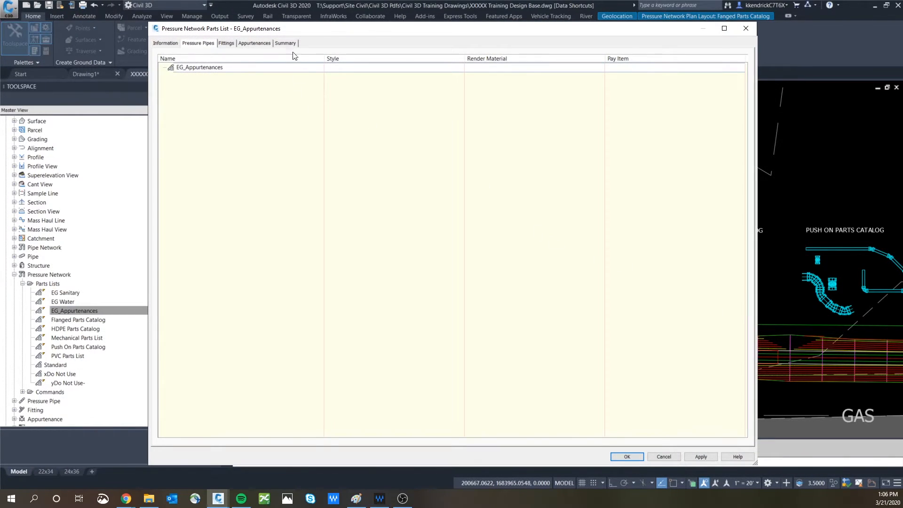
{"action": "left_click", "coordinate": [287, 43]}
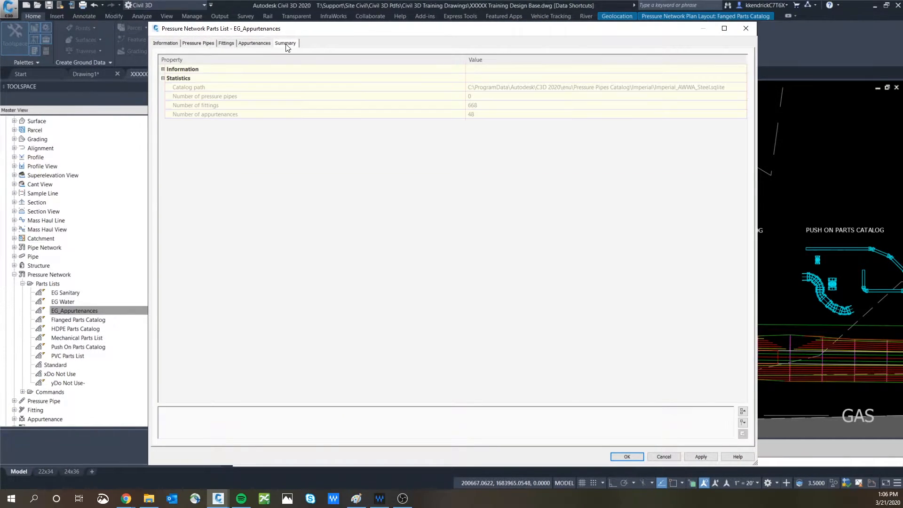
{"action": "left_click", "coordinate": [468, 88]}
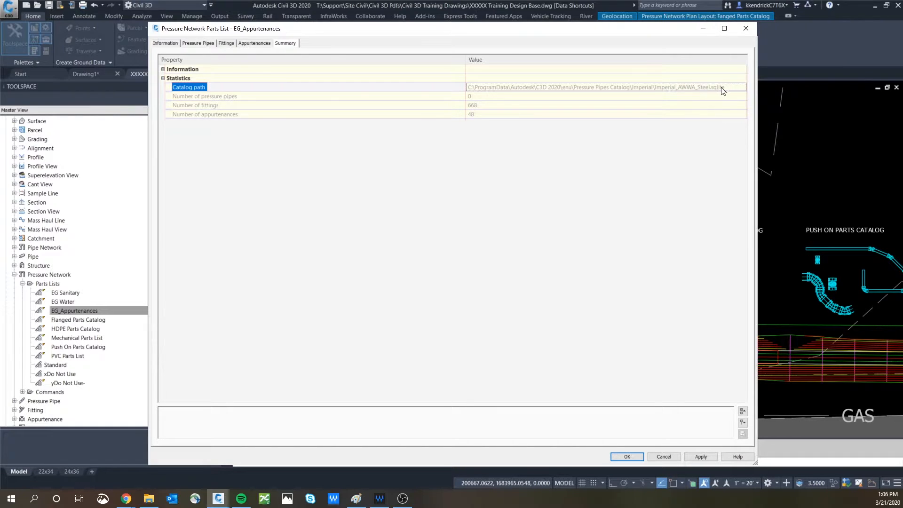
Step: Review the pressure pipes, fittings and appurtenances included in the EG_Appurtenances parts list
{"action": "left_click", "coordinate": [199, 43]}
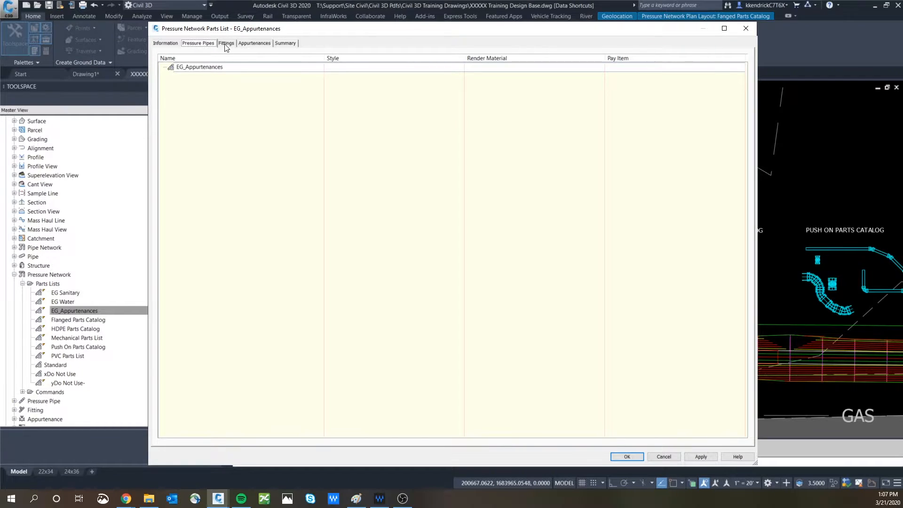
{"action": "left_click", "coordinate": [226, 44]}
{"action": "left_click", "coordinate": [171, 76]}
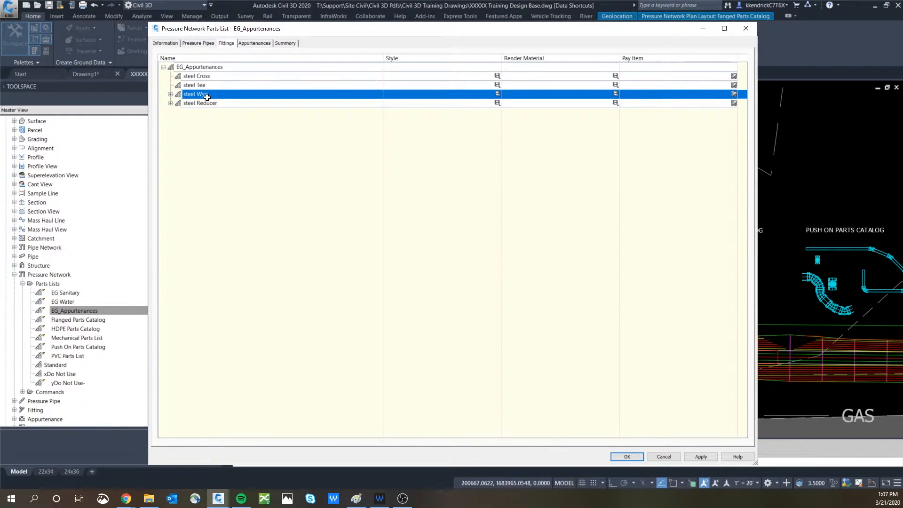
{"action": "left_click", "coordinate": [254, 43]}
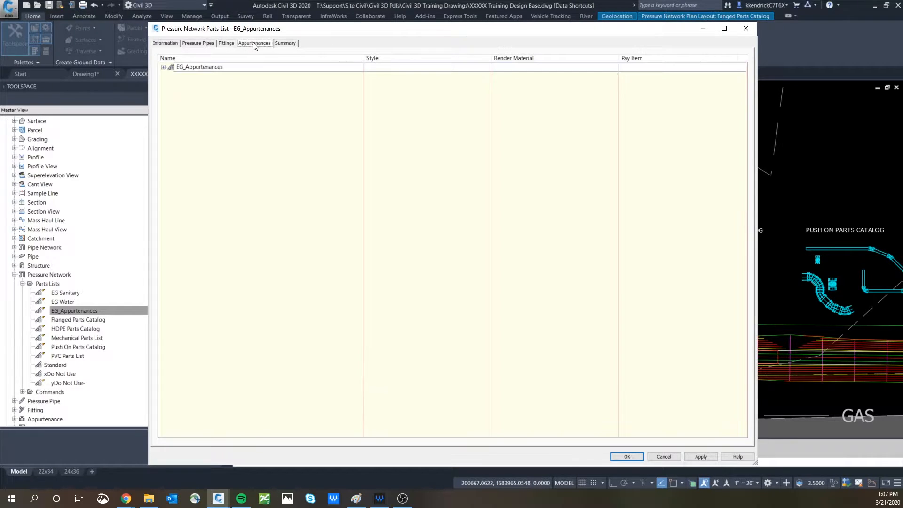
{"action": "left_click", "coordinate": [160, 68]}
{"action": "left_click", "coordinate": [164, 67]}
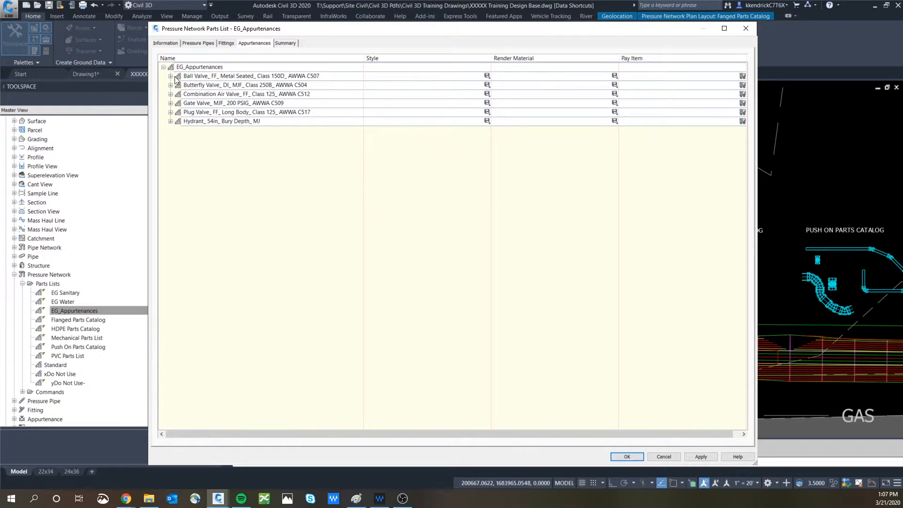
Step: Browse the valve and hydrant families the catalog offers for EG_Appurtenances, adding none of them
{"action": "right_click", "coordinate": [199, 68]}
{"action": "left_click", "coordinate": [206, 70]}
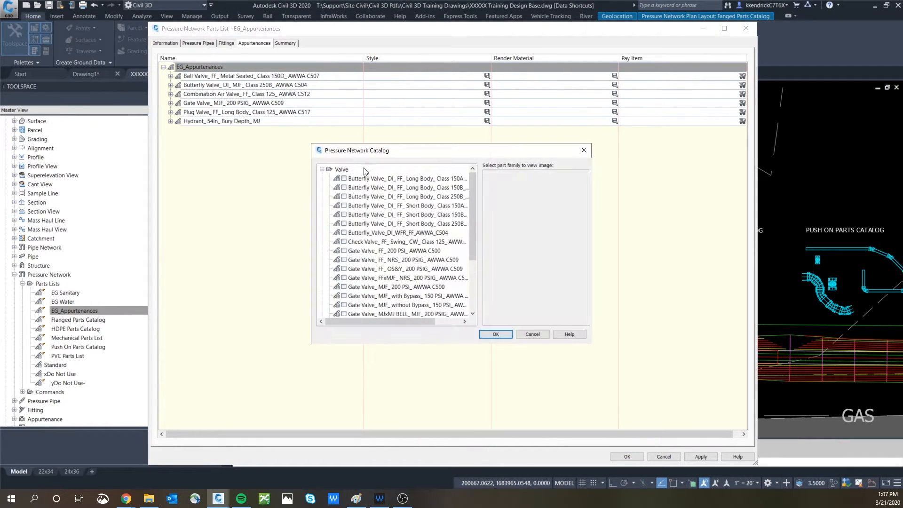
{"action": "left_click_drag", "start_coordinate": [472, 194], "coordinate": [481, 217]}
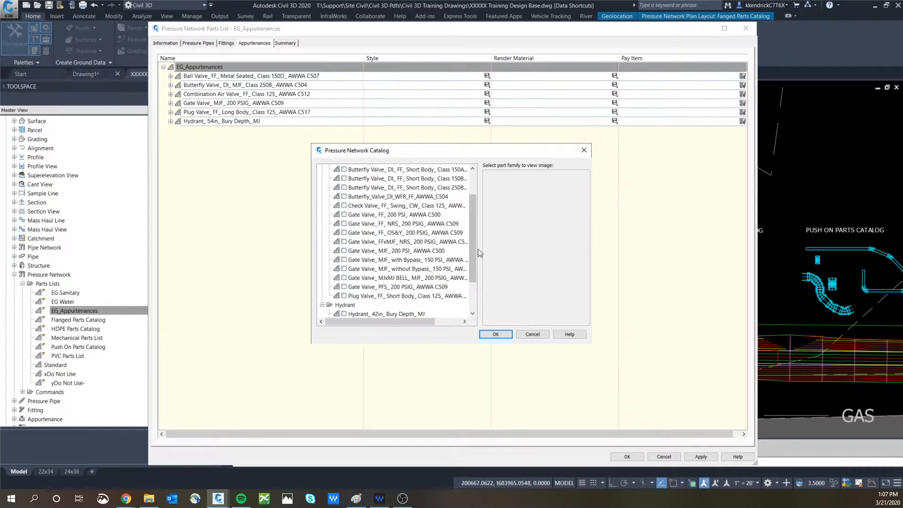
{"action": "left_click_drag", "start_coordinate": [476, 249], "coordinate": [479, 277]}
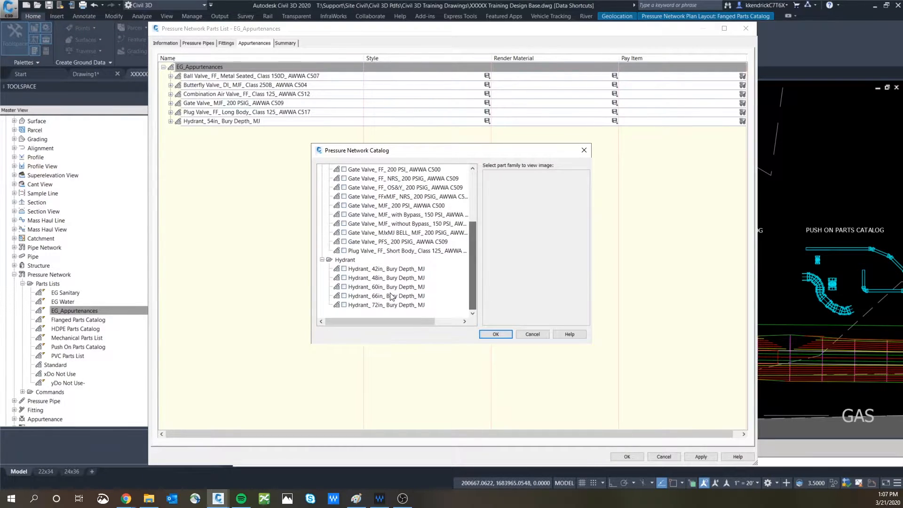
{"action": "left_click", "coordinate": [536, 335]}
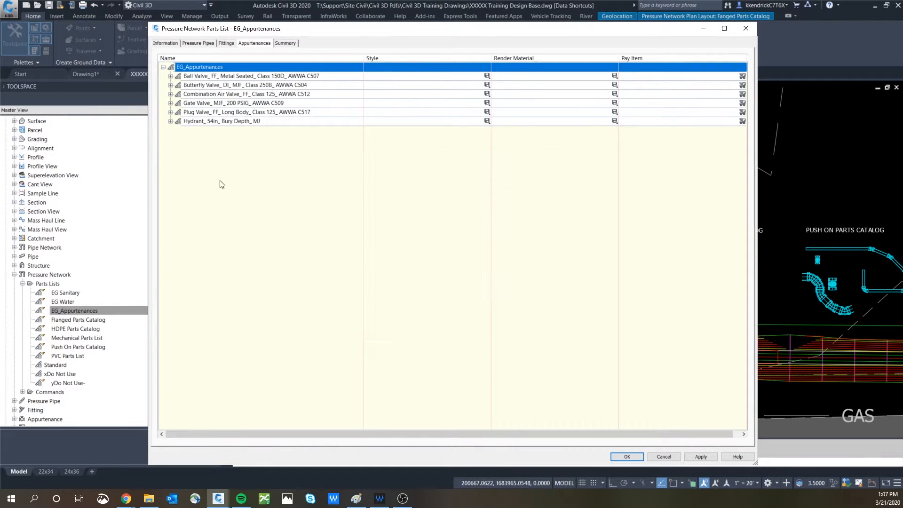
Step: Expand the ball valve and butterfly valve families and delete the 48" Ball Valve size from the parts list
{"action": "left_click", "coordinate": [170, 76]}
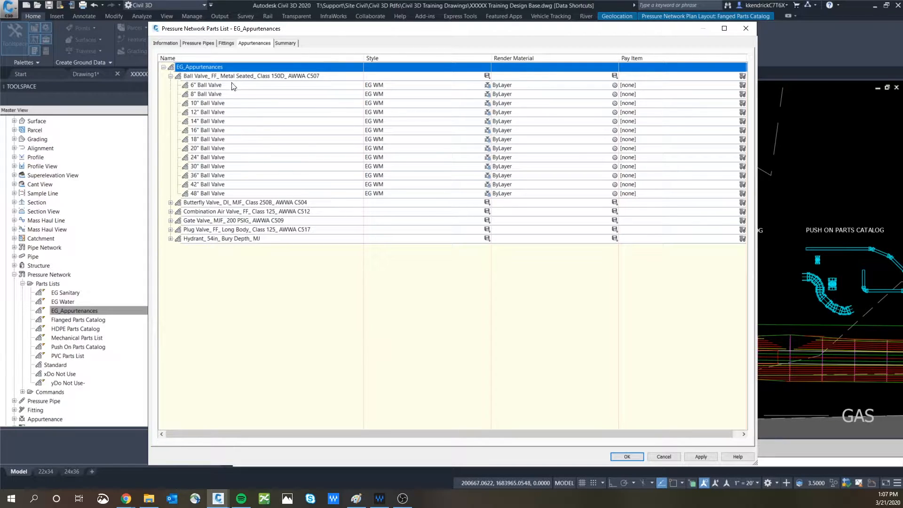
{"action": "left_click", "coordinate": [170, 202]}
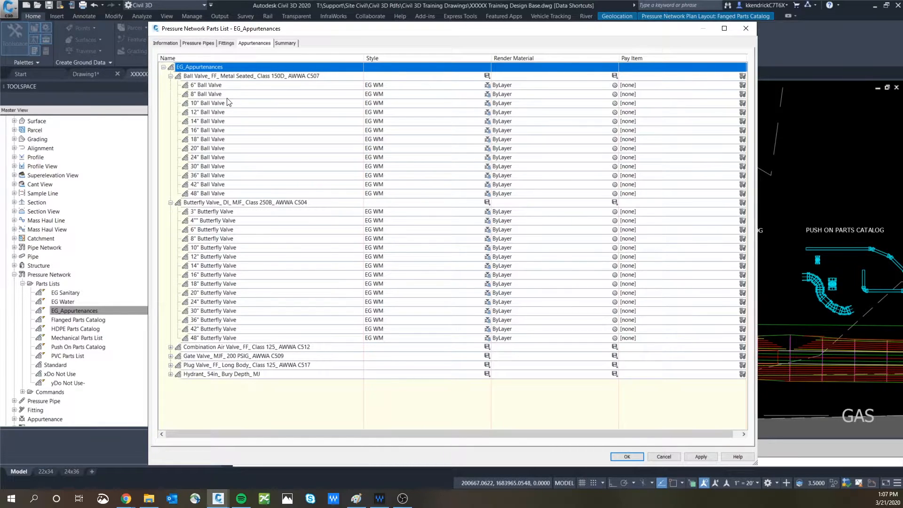
{"action": "left_click", "coordinate": [240, 77]}
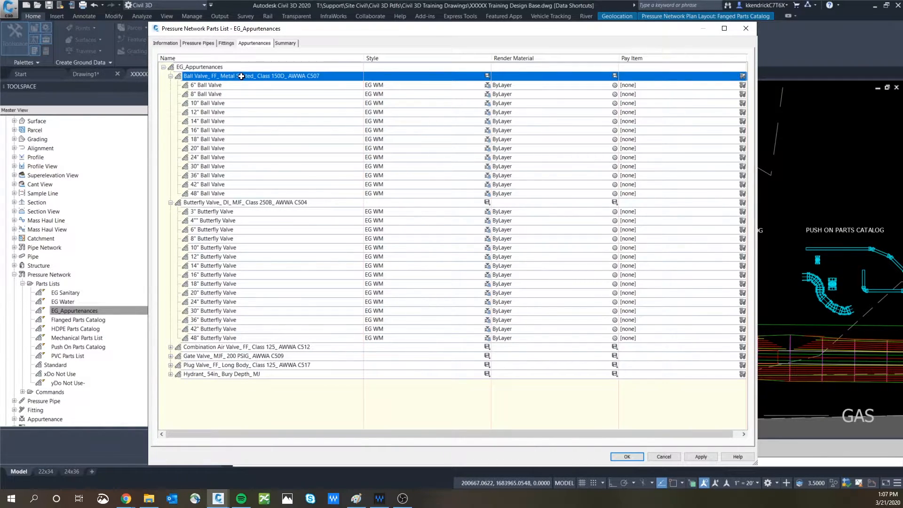
{"action": "right_click", "coordinate": [241, 76]}
{"action": "left_click", "coordinate": [159, 131]}
{"action": "left_click", "coordinate": [211, 194]}
{"action": "right_click", "coordinate": [212, 194]}
{"action": "left_click", "coordinate": [233, 202]}
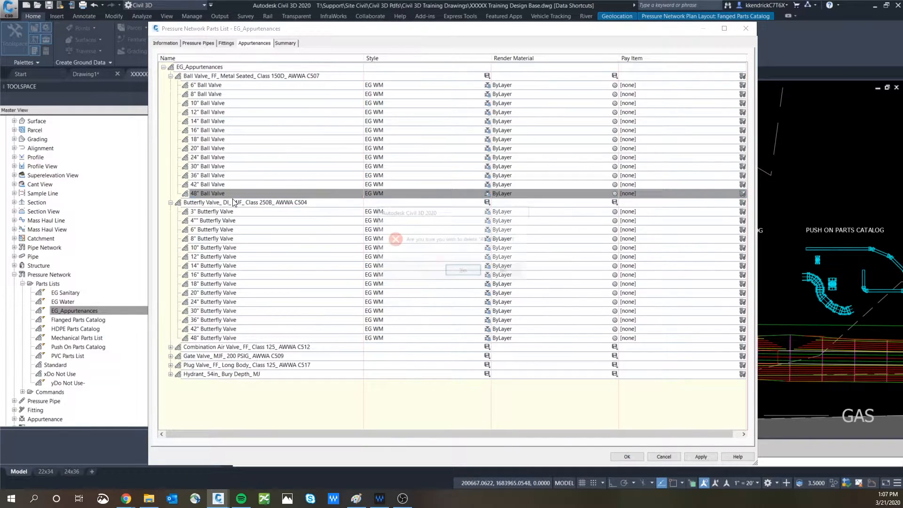
{"action": "left_click", "coordinate": [463, 269]}
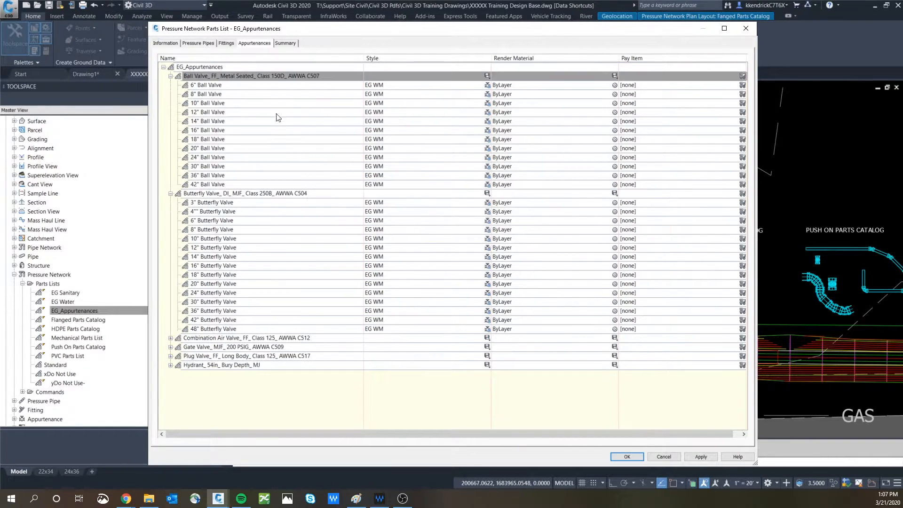
Step: Add the 48 x 48 in nominal diameter size to the Class 150D metal seated ball valve family
{"action": "right_click", "coordinate": [250, 77]}
{"action": "left_click", "coordinate": [264, 79]}
{"action": "left_click", "coordinate": [521, 210]}
{"action": "left_click", "coordinate": [429, 210]}
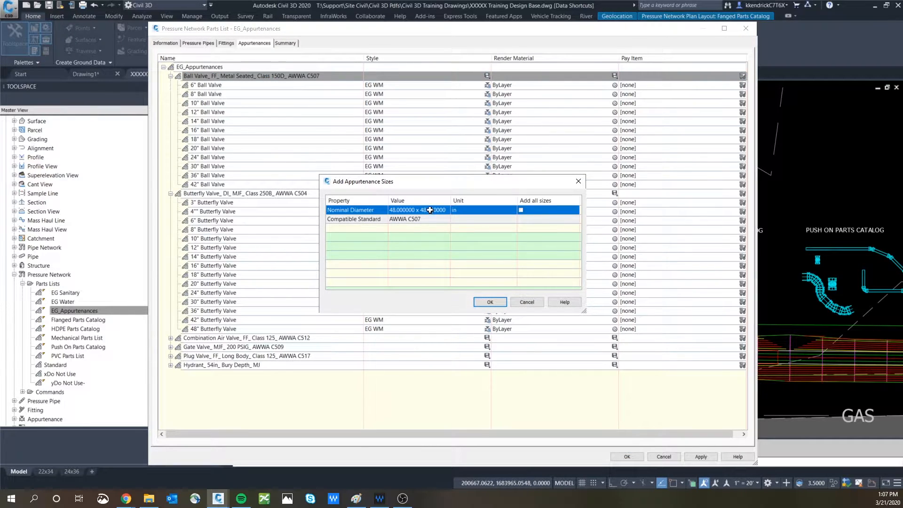
{"action": "left_click", "coordinate": [489, 302]}
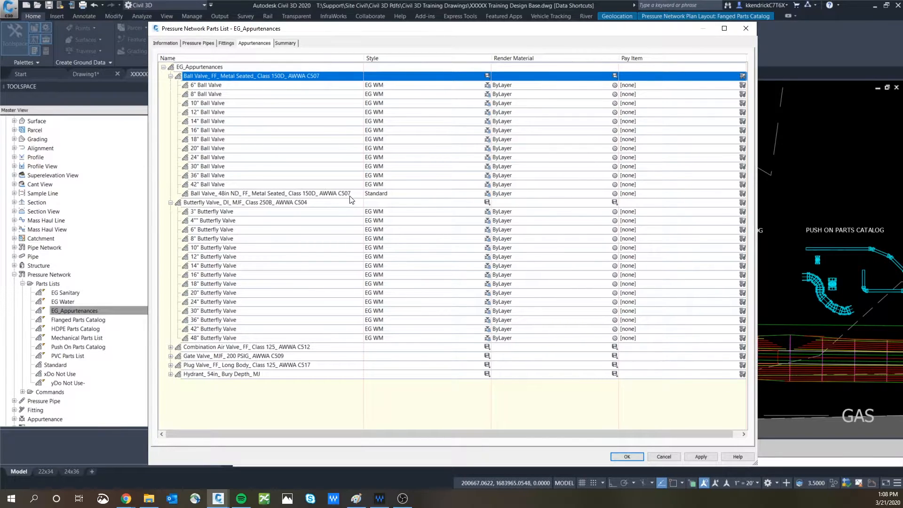
Step: Rename the newly added 48 in ball valve size to 48" Ball Valve and set its style to EG WM
{"action": "left_click", "coordinate": [321, 194]}
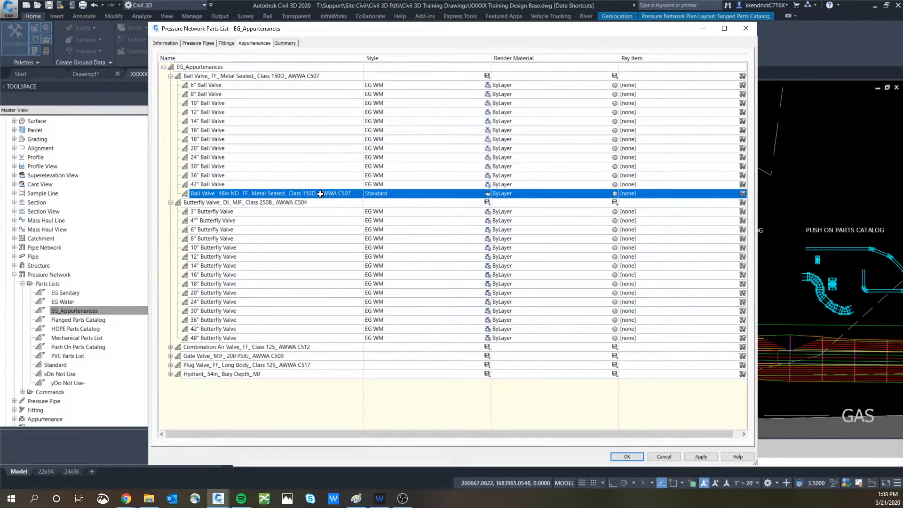
{"action": "left_click", "coordinate": [320, 194]}
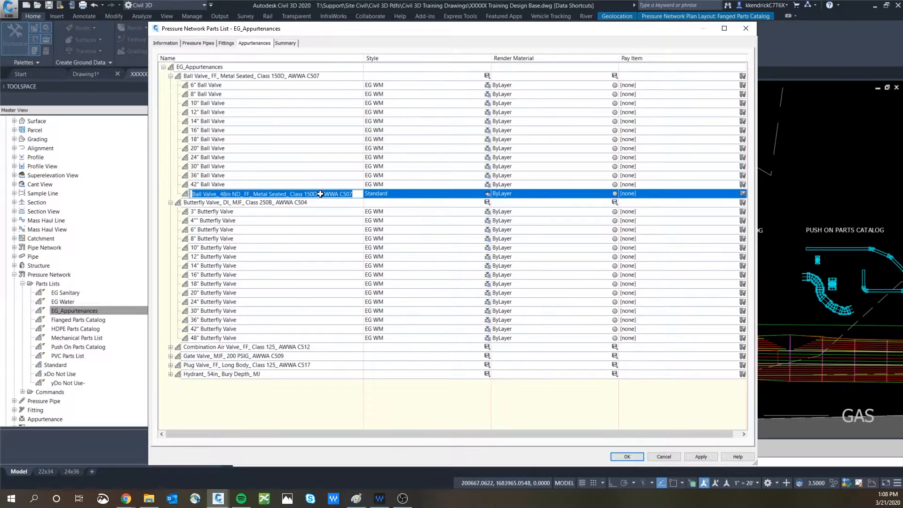
{"action": "type", "text": "48\" Ball Valve"}
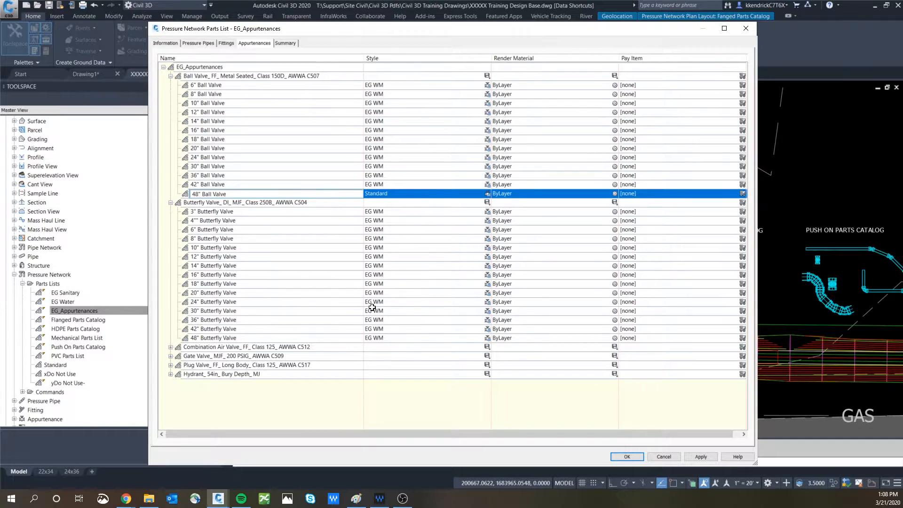
{"action": "left_click", "coordinate": [487, 196]}
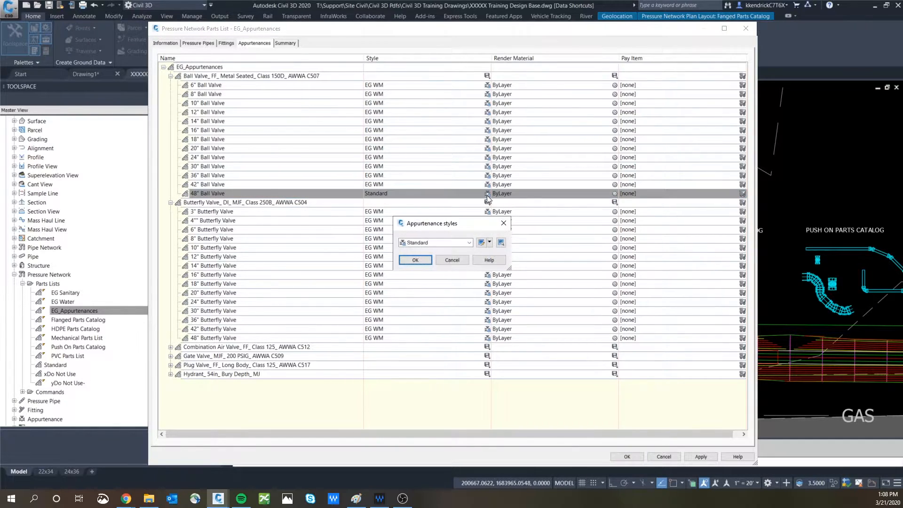
{"action": "left_click", "coordinate": [458, 243]}
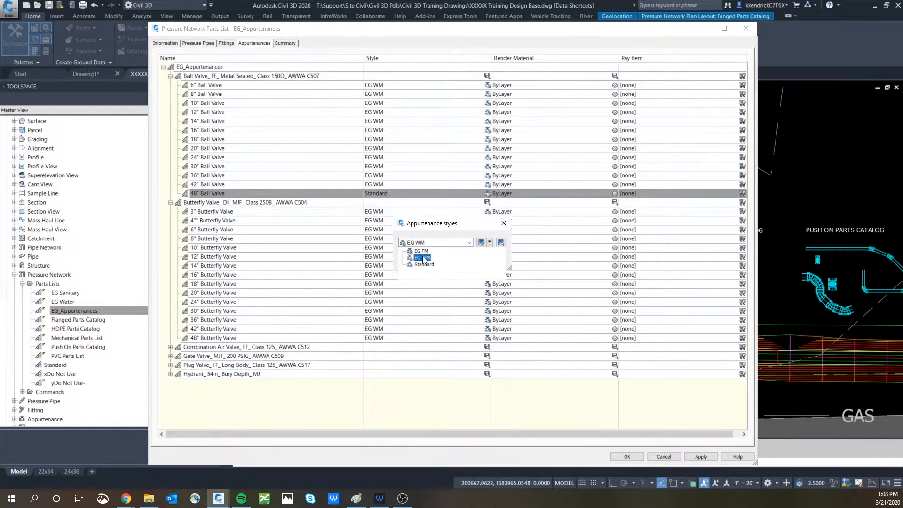
{"action": "left_click", "coordinate": [425, 258]}
{"action": "left_click", "coordinate": [414, 259]}
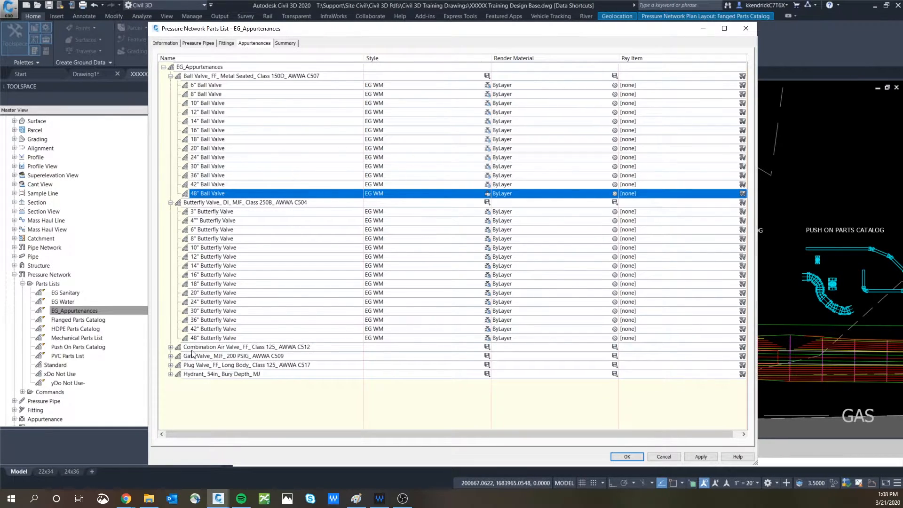
Step: Review the combination air valve and gate valve sizes and accept the EG_Appurtenances parts list changes
{"action": "left_click", "coordinate": [171, 348]}
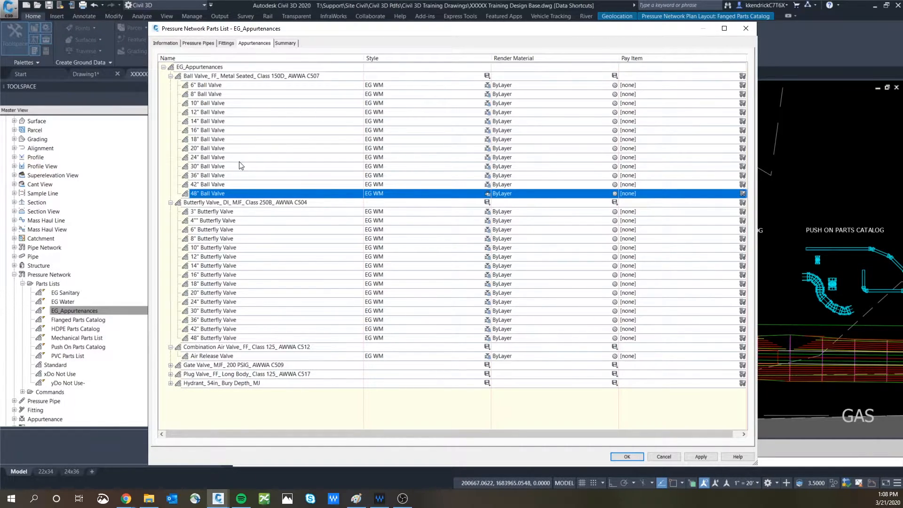
{"action": "left_click", "coordinate": [171, 365]}
{"action": "scroll", "coordinate": [198, 379], "scroll_direction": "down", "scroll_amount": 1}
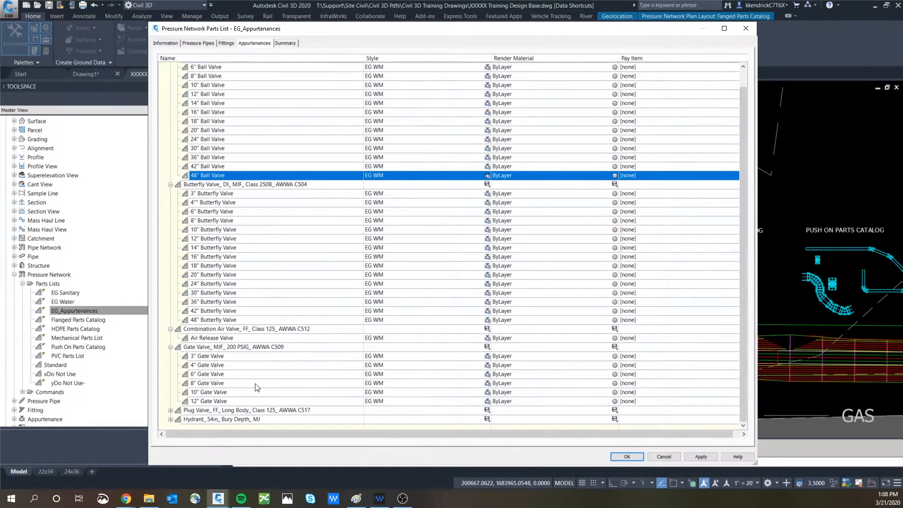
{"action": "left_click", "coordinate": [624, 456]}
Step: Check which pressure parts list is assigned to the Proposed Watermain network, leaving its properties unchanged
{"action": "left_click", "coordinate": [215, 133]}
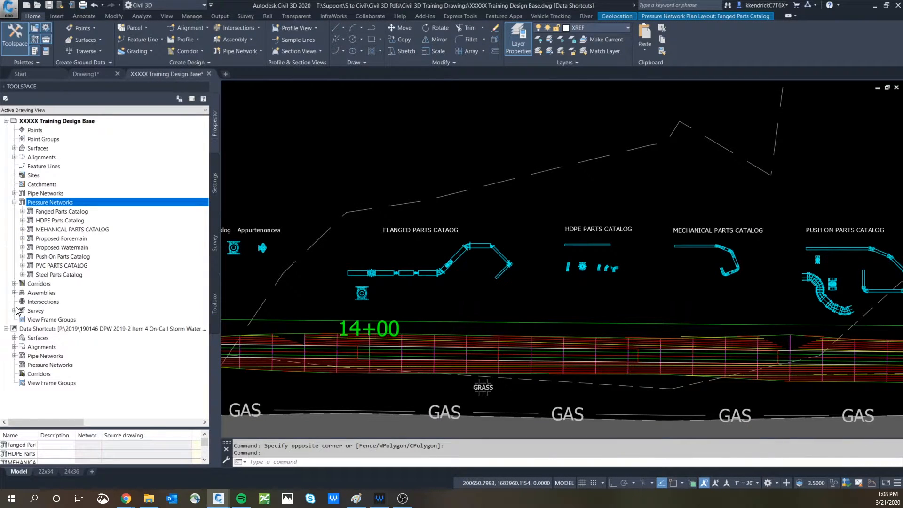
{"action": "right_click", "coordinate": [65, 248]}
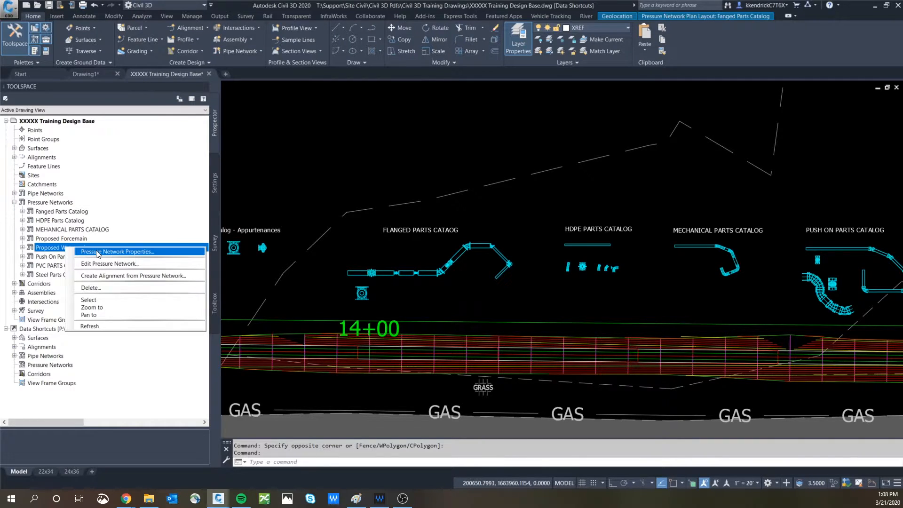
{"action": "left_click", "coordinate": [96, 251]}
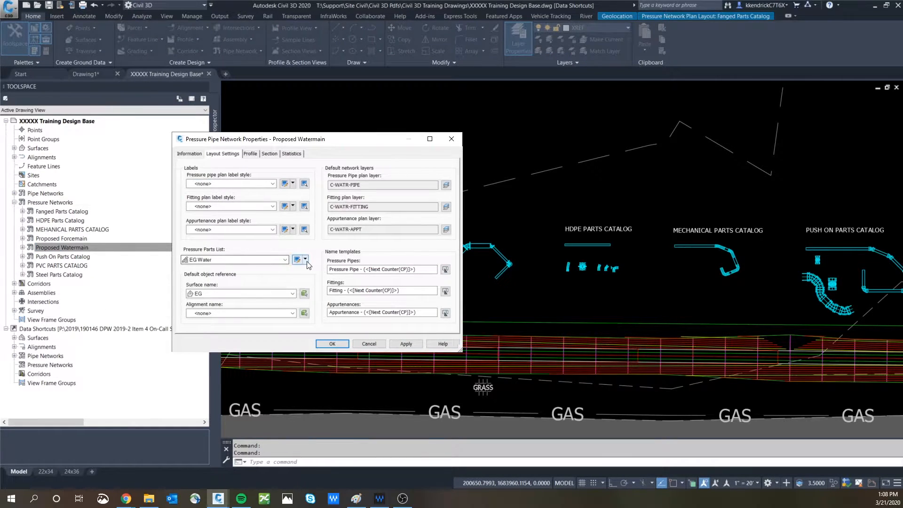
{"action": "left_click", "coordinate": [369, 344]}
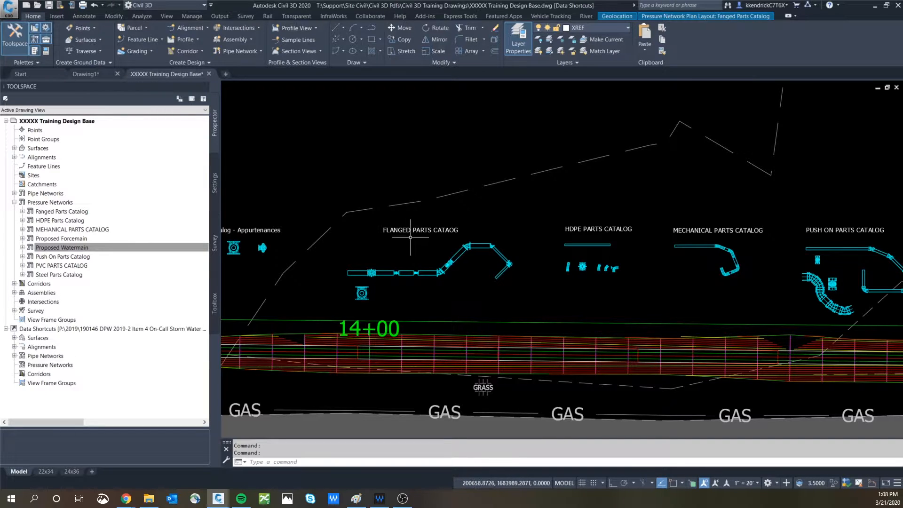
Step: Open the plan layout tools for the network of the curved pipe run under the PUSH ON PARTS CATALOG title
{"action": "middle_click_drag", "start_coordinate": [675, 264], "coordinate": [479, 216]}
{"action": "scroll", "coordinate": [643, 251], "scroll_direction": "up", "scroll_amount": 2}
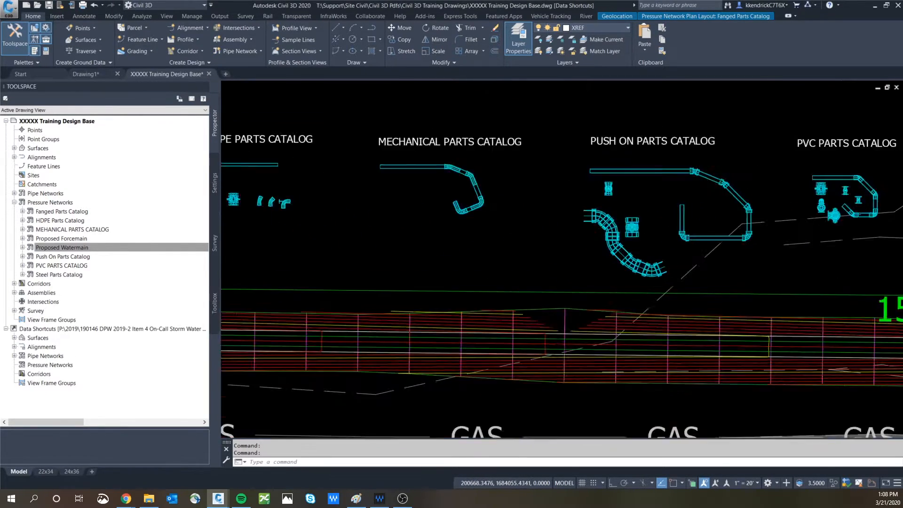
{"action": "scroll", "coordinate": [643, 251], "scroll_direction": "up", "scroll_amount": 2}
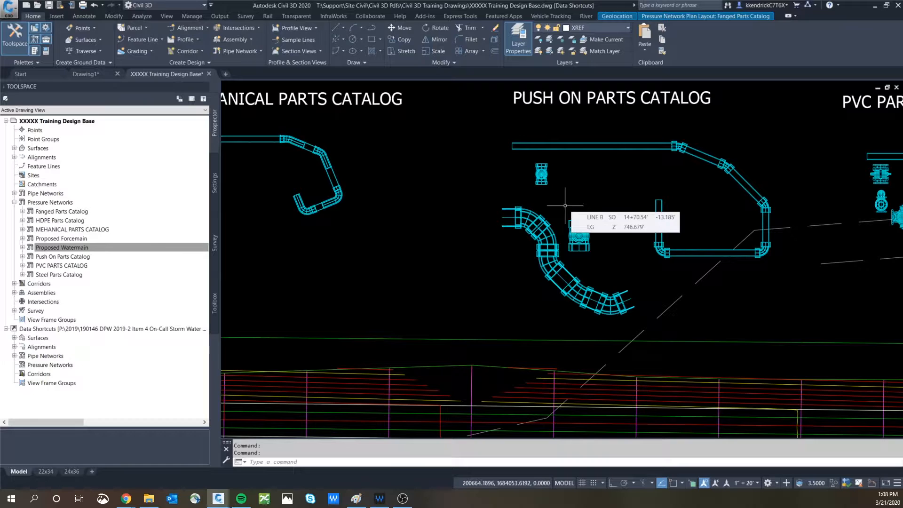
{"action": "left_click", "coordinate": [530, 211]}
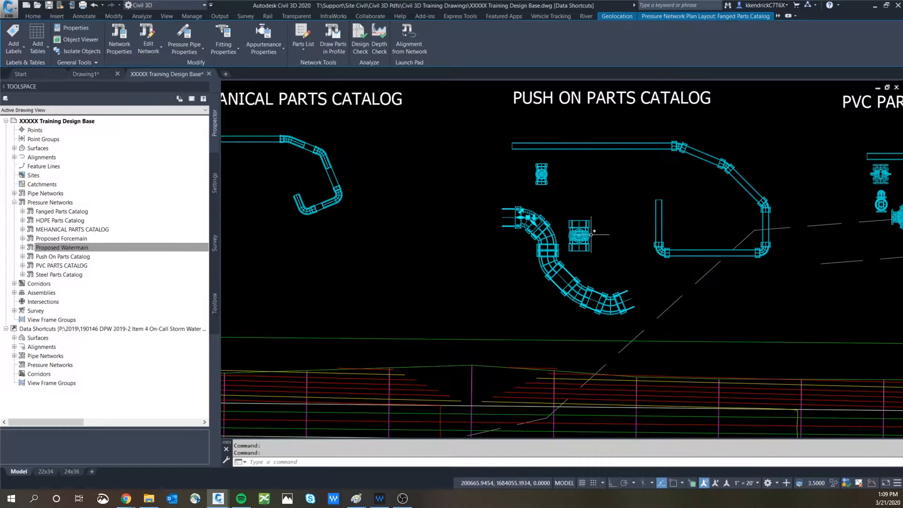
{"action": "scroll", "coordinate": [583, 221], "scroll_direction": "down", "scroll_amount": 2}
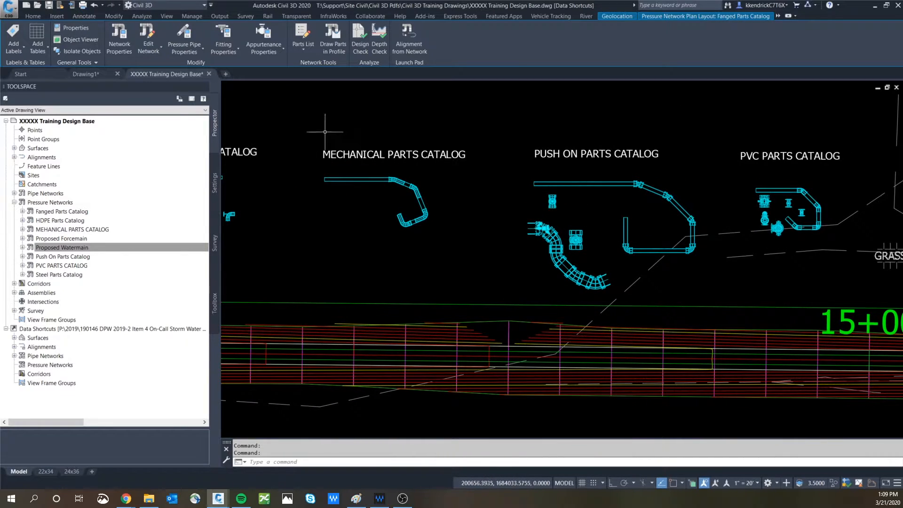
{"action": "left_click", "coordinate": [156, 46]}
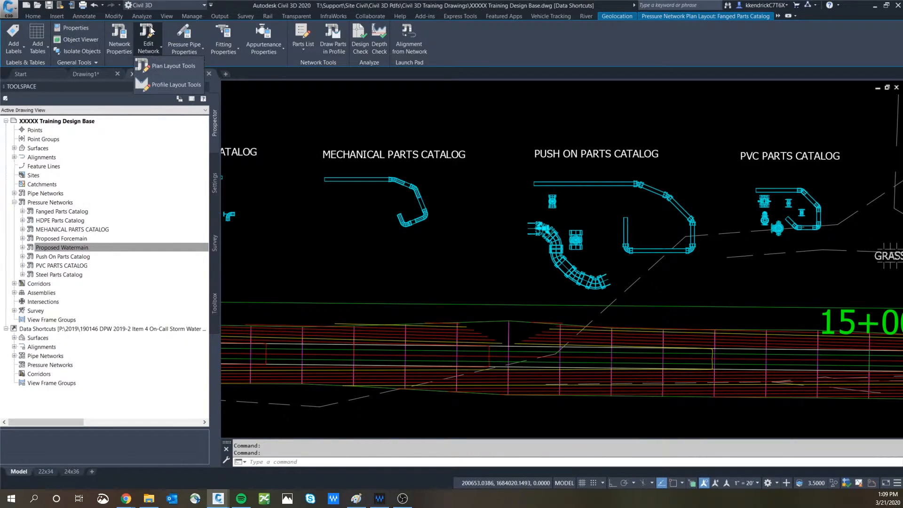
{"action": "left_click", "coordinate": [164, 66]}
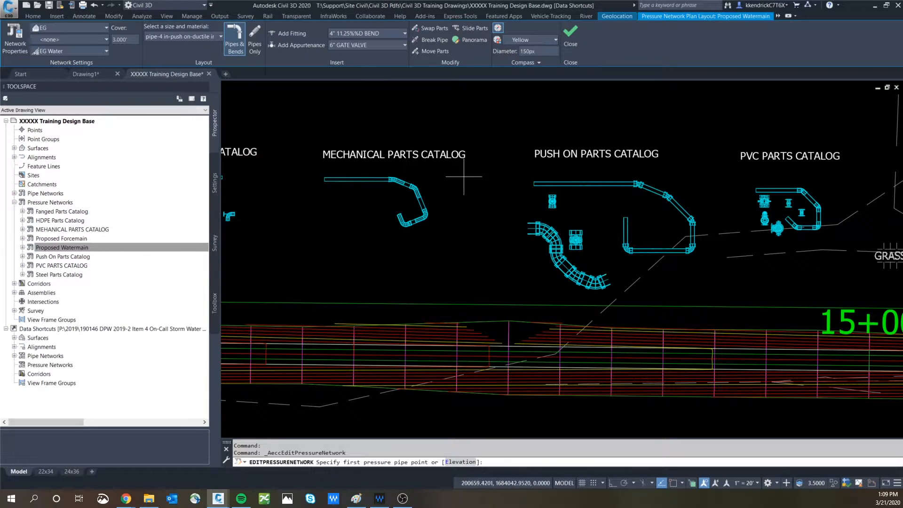
Step: Review the fittings and appurtenances available for insertion in the Proposed Watermain network, keeping the current selections
{"action": "left_click", "coordinate": [403, 33]}
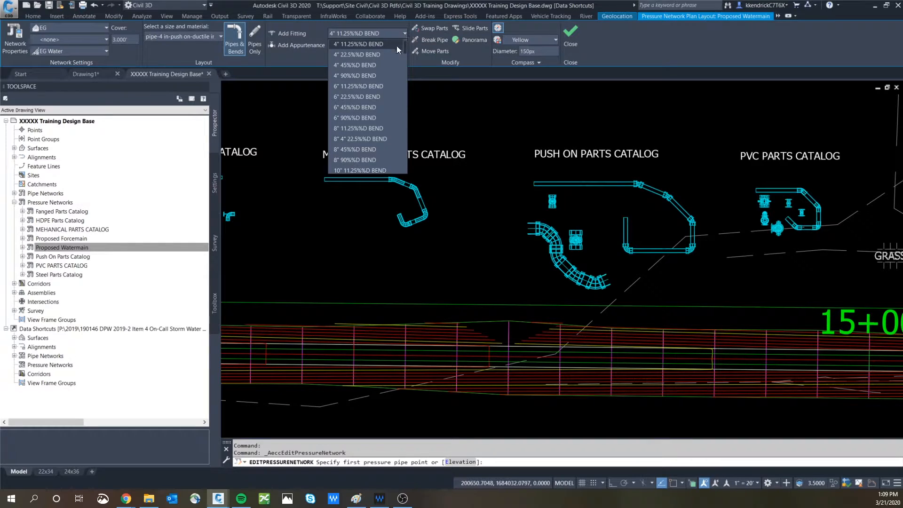
{"action": "scroll", "coordinate": [371, 125], "scroll_direction": "up", "scroll_amount": 1}
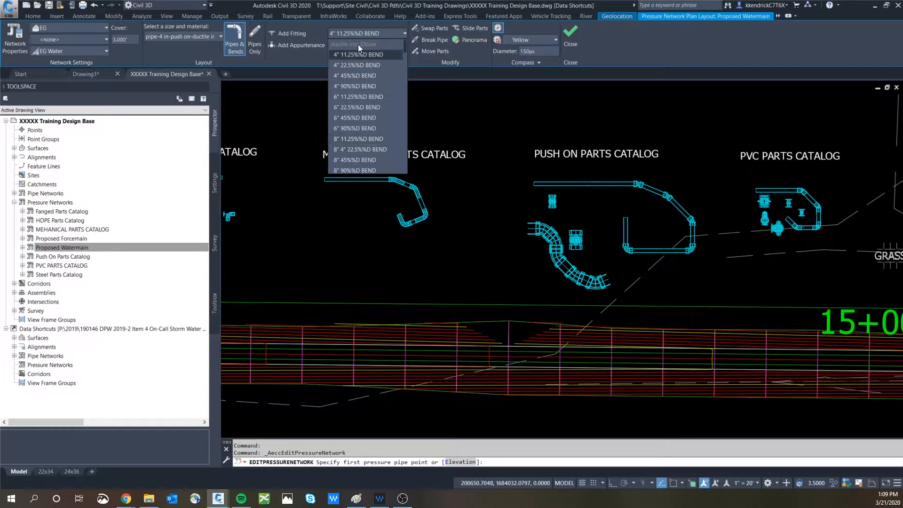
{"action": "scroll", "coordinate": [363, 81], "scroll_direction": "down", "scroll_amount": 2}
{"action": "scroll", "coordinate": [373, 108], "scroll_direction": "down", "scroll_amount": 5}
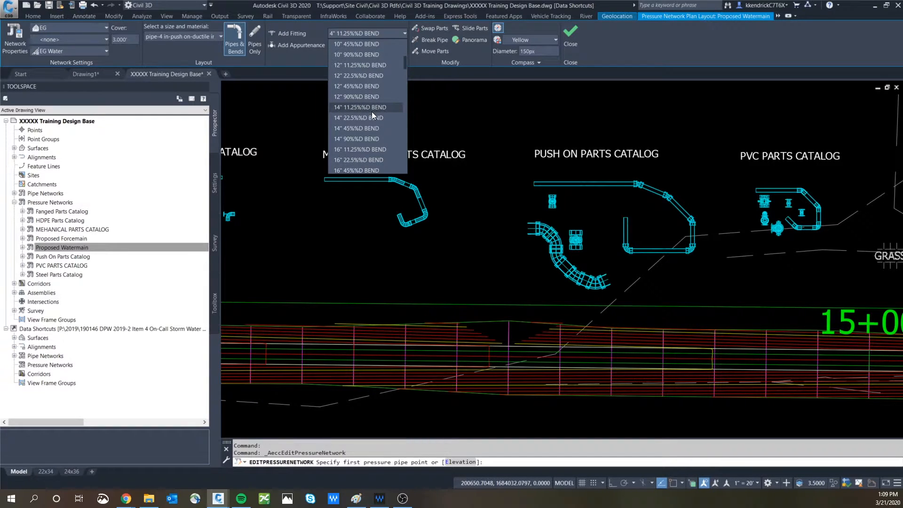
{"action": "scroll", "coordinate": [371, 151], "scroll_direction": "down", "scroll_amount": 2}
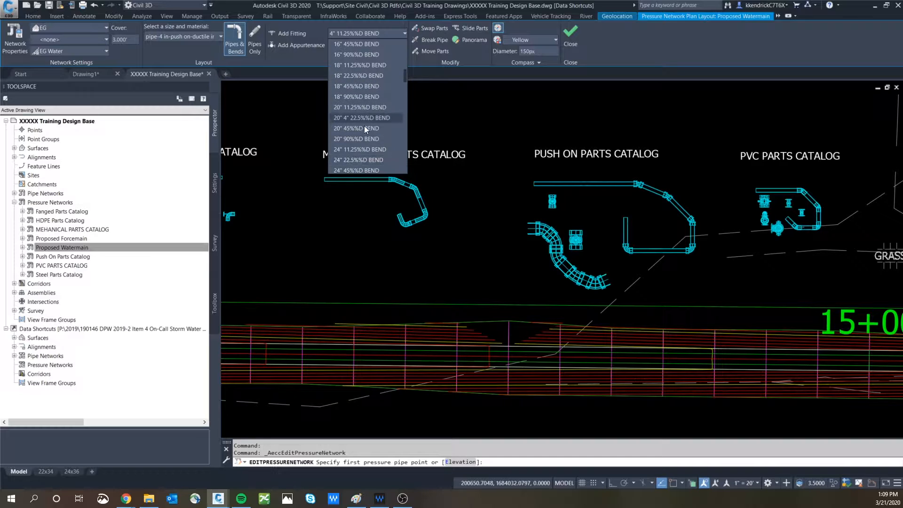
{"action": "left_click", "coordinate": [321, 56]}
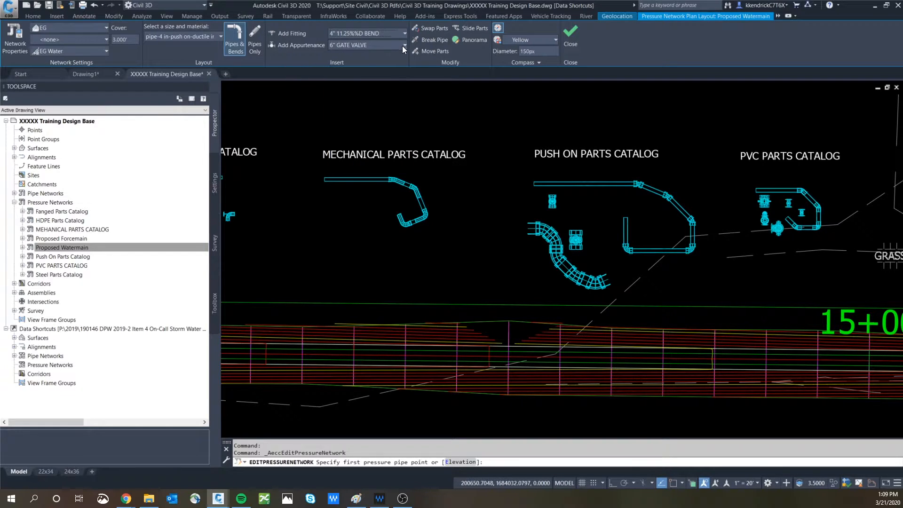
{"action": "left_click", "coordinate": [403, 45]}
{"action": "left_click", "coordinate": [312, 57]}
{"action": "left_click", "coordinate": [462, 225]}
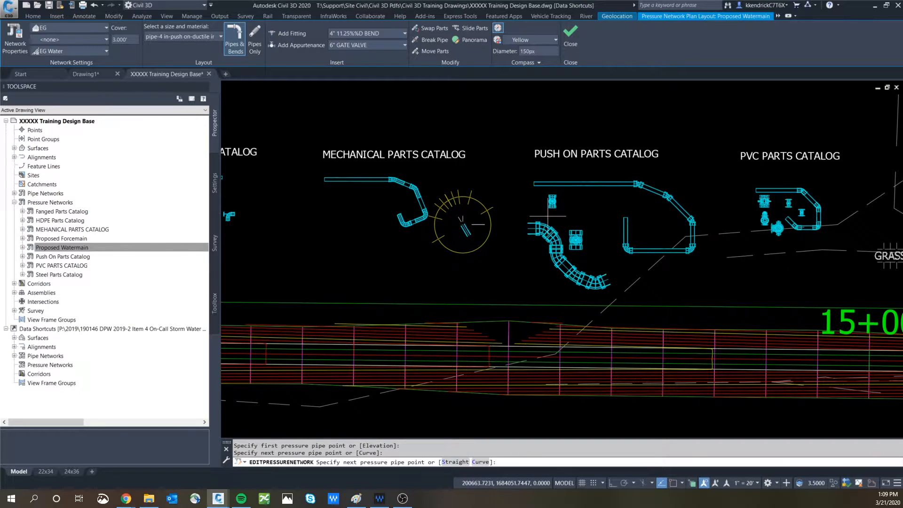
{"action": "key", "text": "Escape"}
{"action": "type", "text": "e"}
{"action": "key", "text": "Return"}
{"action": "left_click", "coordinate": [463, 230]}
Step: Close the current layout tools and open the plan layout tools for the network under the MECHANICAL PARTS CATALOG title
{"action": "scroll", "coordinate": [366, 181], "scroll_direction": "up", "scroll_amount": 5}
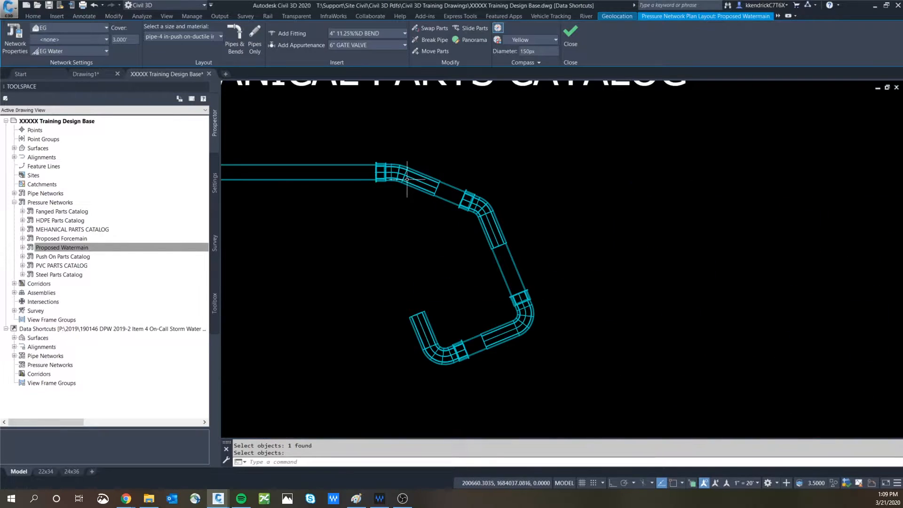
{"action": "middle_click_drag", "start_coordinate": [407, 178], "coordinate": [429, 225]}
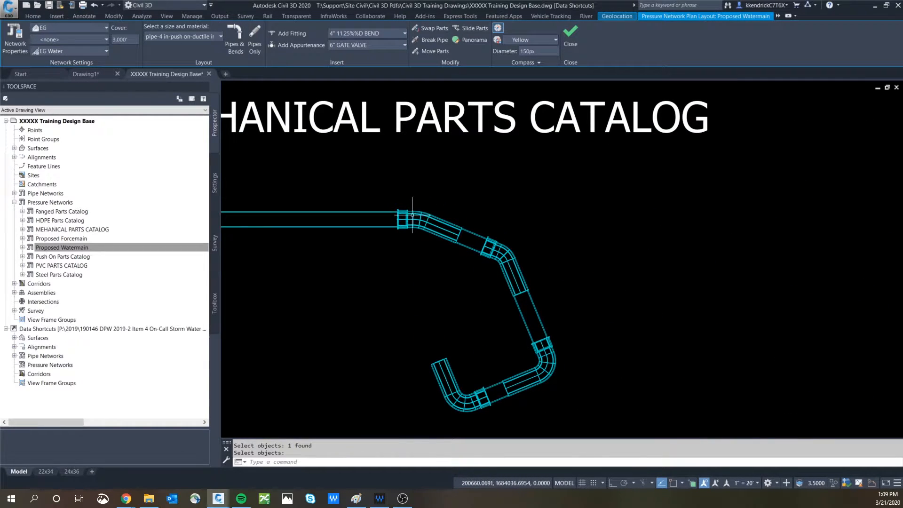
{"action": "left_click", "coordinate": [570, 38]}
{"action": "left_click", "coordinate": [420, 211]}
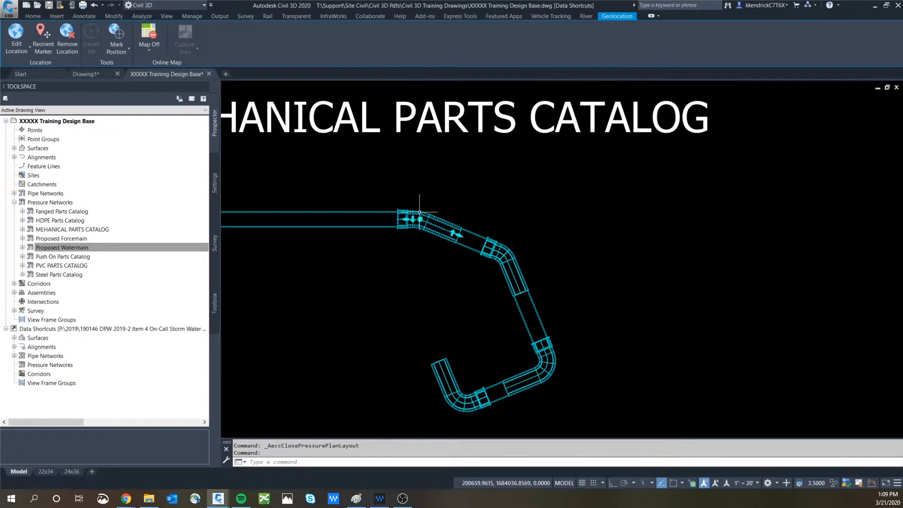
{"action": "left_click", "coordinate": [159, 50]}
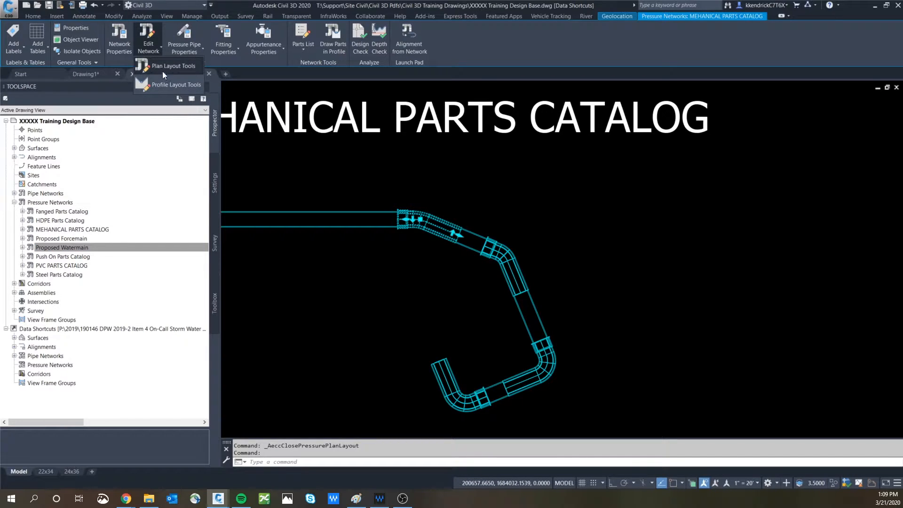
{"action": "left_click", "coordinate": [162, 73]}
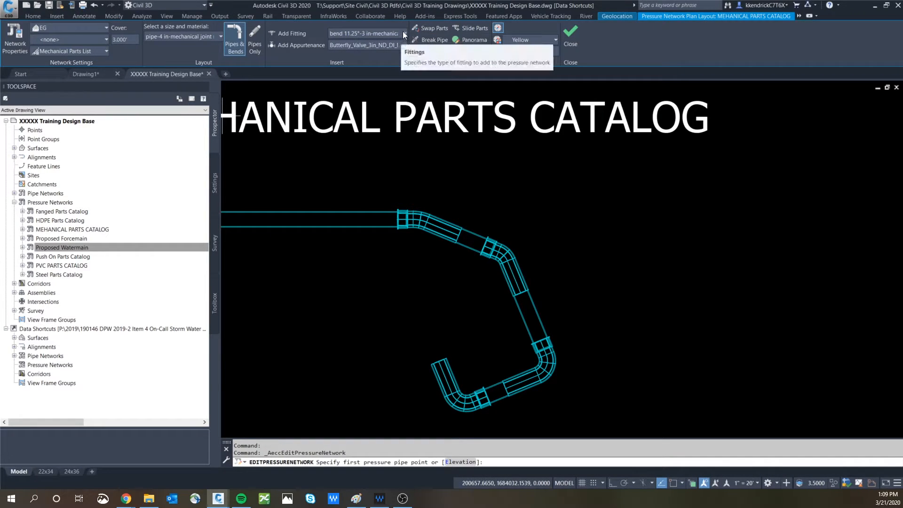
Step: Review the mechanical joint fittings available for insertion, keeping the current selection
{"action": "left_click", "coordinate": [403, 33]}
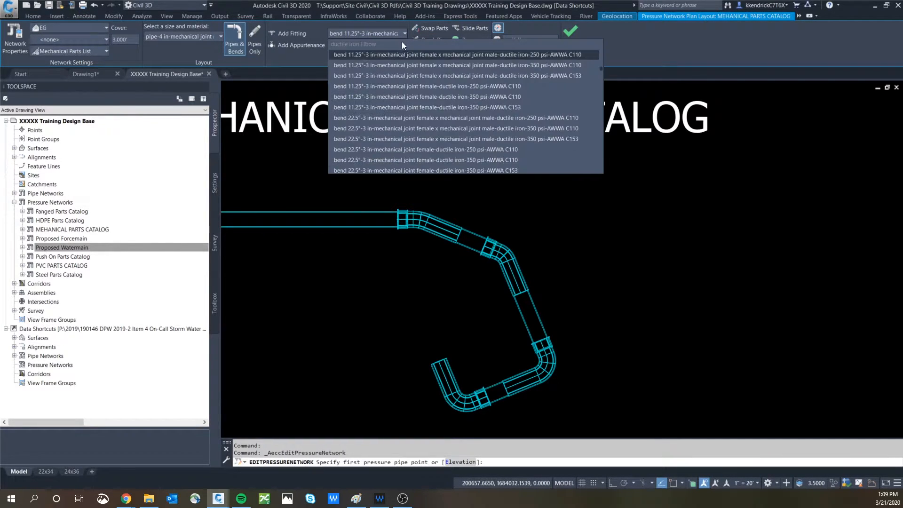
{"action": "scroll", "coordinate": [401, 116], "scroll_direction": "down", "scroll_amount": 8}
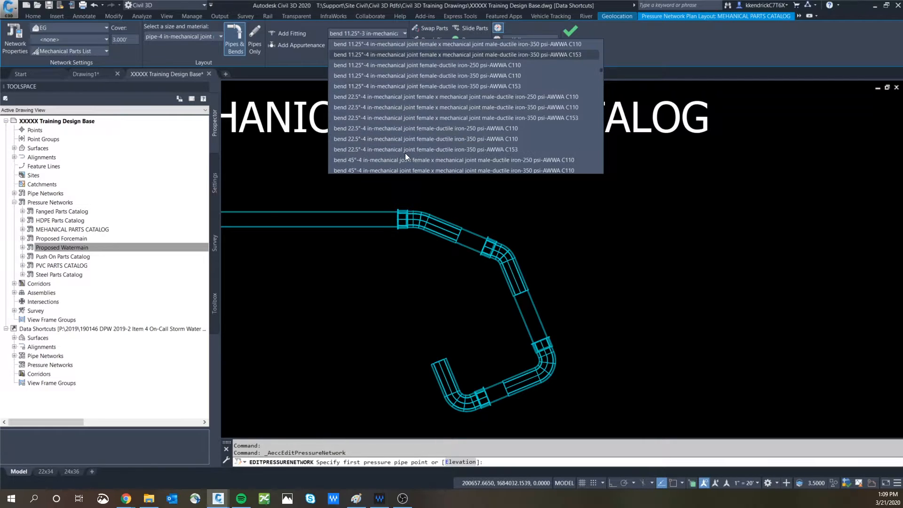
{"action": "left_click", "coordinate": [599, 231]}
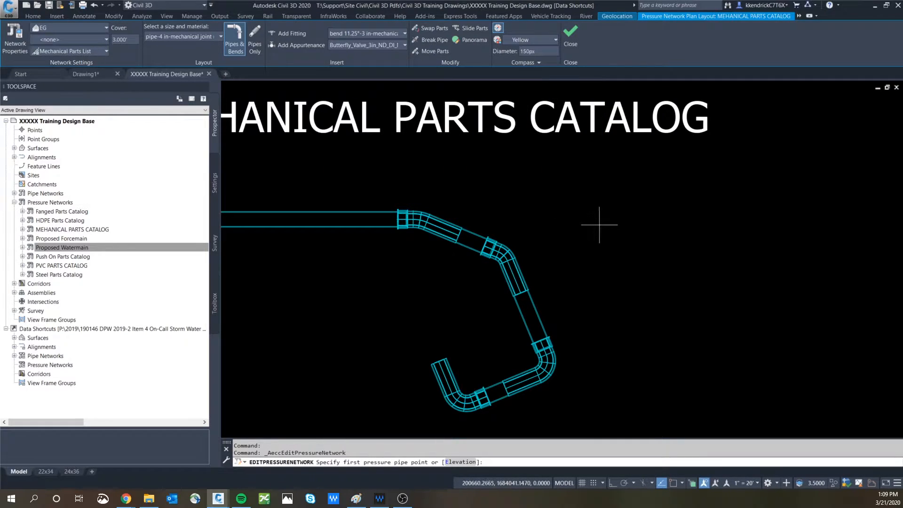
Step: Set the parts list of the MEHANICAL PARTS CATALOG network to EG Water
{"action": "scroll", "coordinate": [598, 223], "scroll_direction": "down", "scroll_amount": 5}
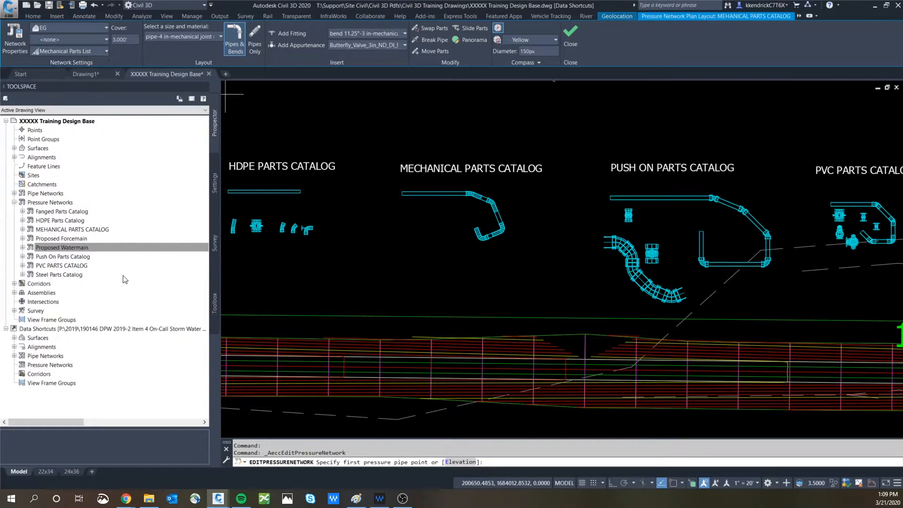
{"action": "left_click", "coordinate": [103, 50]}
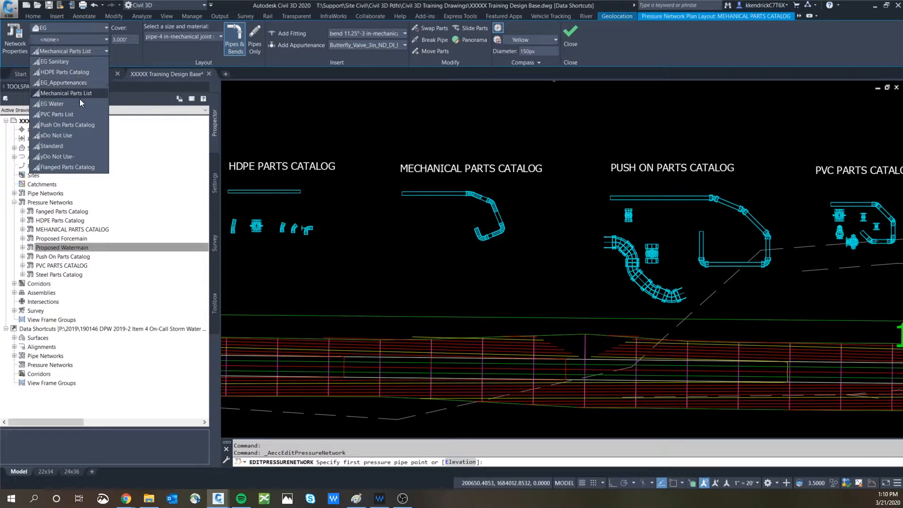
{"action": "left_click", "coordinate": [52, 104]}
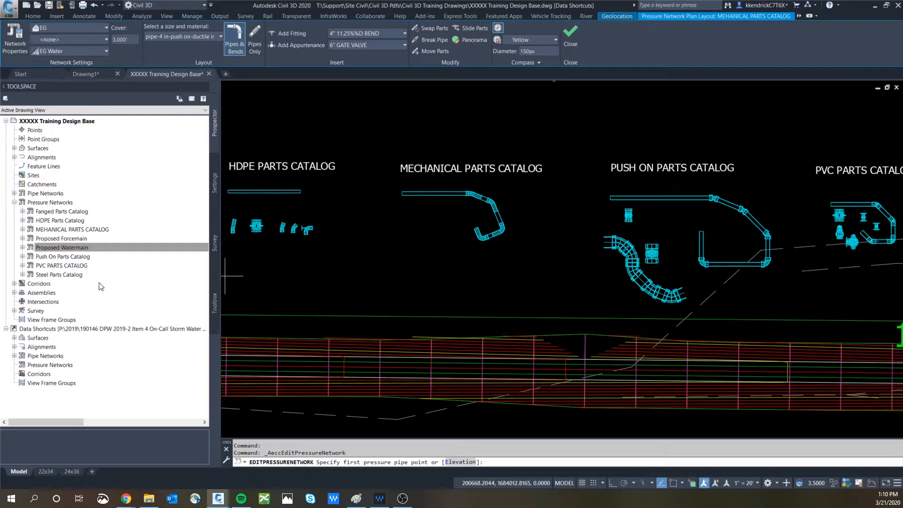
Step: Check the catalog path in the EG Water pressure parts list summary, leaving the list unchanged
{"action": "left_click", "coordinate": [64, 250]}
{"action": "right_click", "coordinate": [53, 252]}
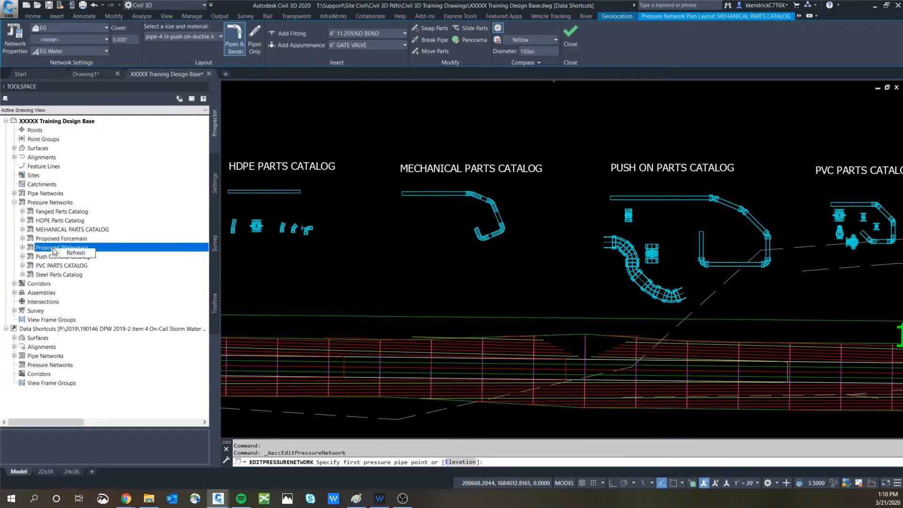
{"action": "left_click", "coordinate": [22, 248]}
{"action": "left_click", "coordinate": [212, 182]}
{"action": "left_click", "coordinate": [217, 133]}
{"action": "left_click", "coordinate": [213, 181]}
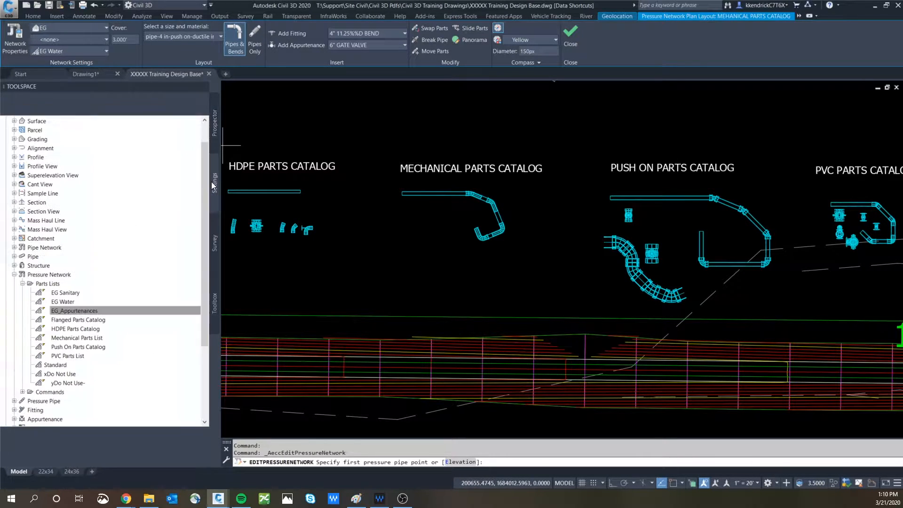
{"action": "left_click", "coordinate": [67, 302]}
{"action": "right_click", "coordinate": [67, 302]}
{"action": "left_click", "coordinate": [91, 307]}
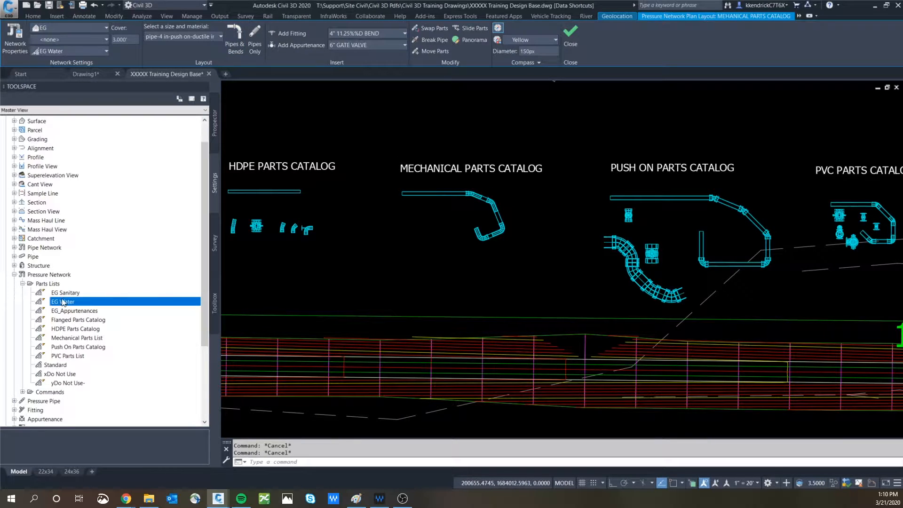
{"action": "right_click", "coordinate": [73, 302]}
{"action": "left_click", "coordinate": [87, 307]}
{"action": "left_click", "coordinate": [289, 43]}
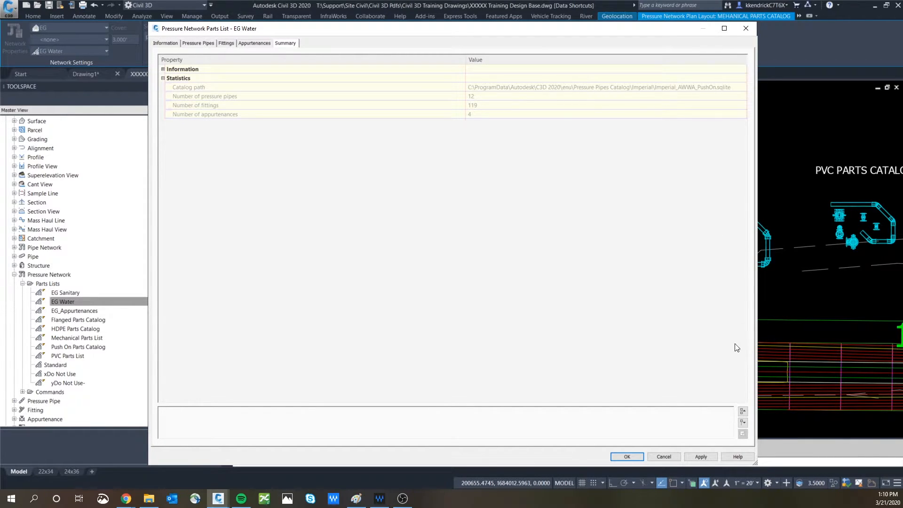
{"action": "left_click", "coordinate": [664, 456]}
Step: Examine the bends, pipe joints and valves drawn under the PUSH ON PARTS CATALOG title
{"action": "middle_click_drag", "start_coordinate": [634, 244], "coordinate": [567, 211]}
{"action": "scroll", "coordinate": [567, 210], "scroll_direction": "up", "scroll_amount": 5}
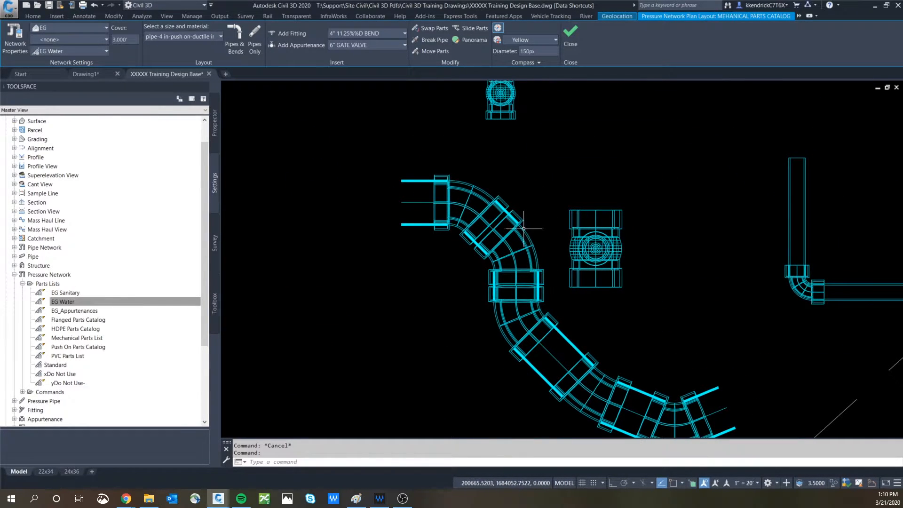
{"action": "scroll", "coordinate": [524, 228], "scroll_direction": "down", "scroll_amount": 2}
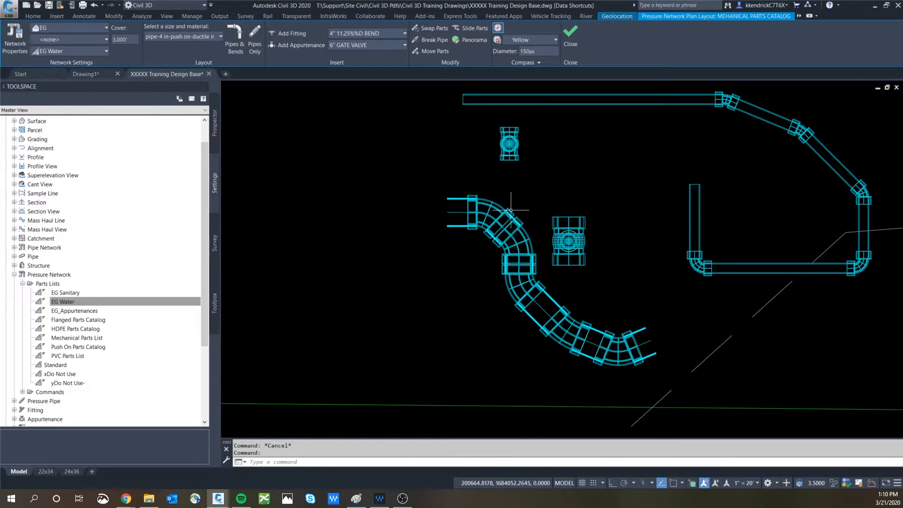
{"action": "middle_click_drag", "start_coordinate": [501, 205], "coordinate": [439, 214]}
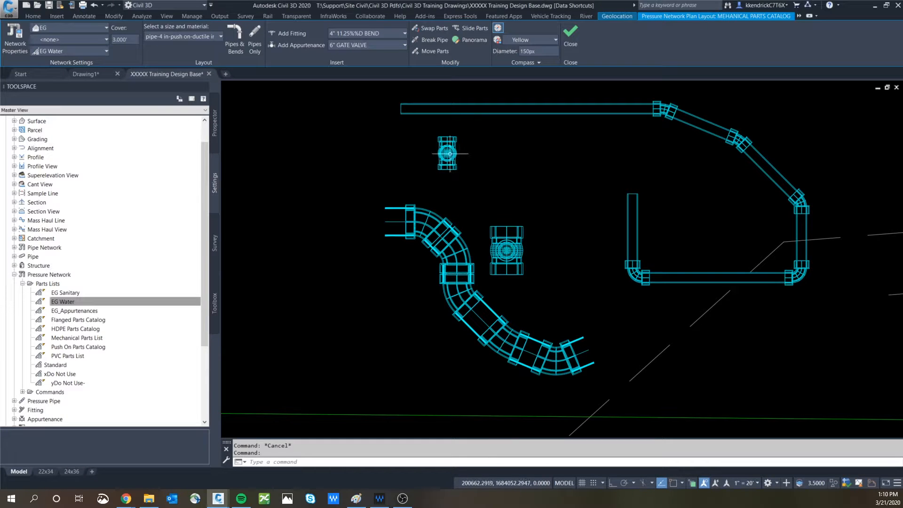
{"action": "scroll", "coordinate": [555, 383], "scroll_direction": "up", "scroll_amount": 5}
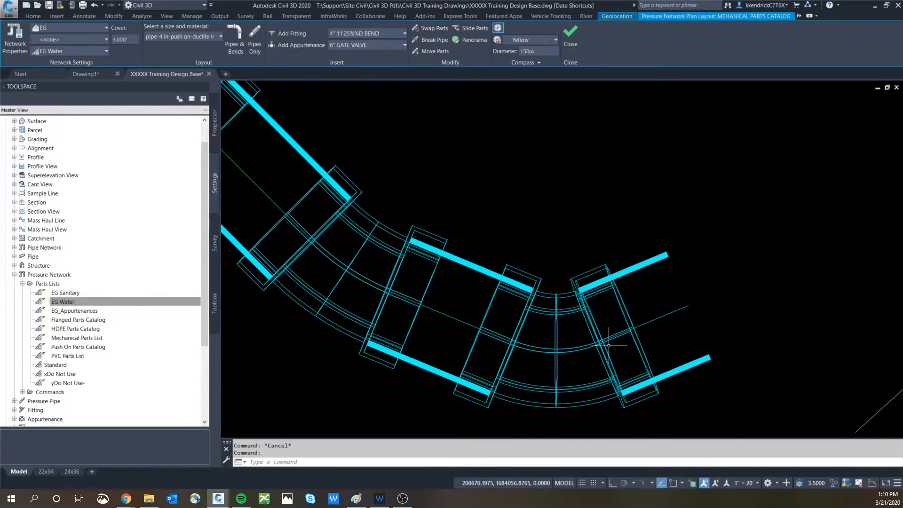
{"action": "scroll", "coordinate": [689, 247], "scroll_direction": "down", "scroll_amount": 6}
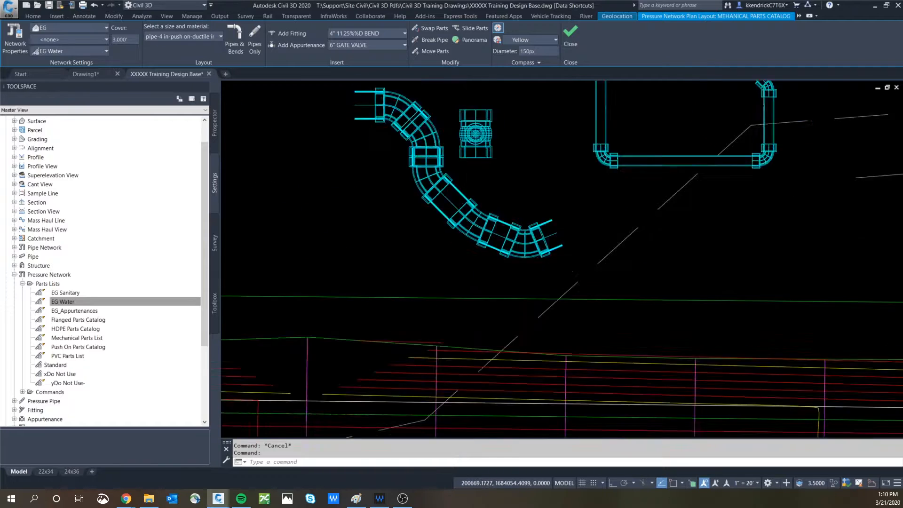
{"action": "middle_click_drag", "start_coordinate": [476, 196], "coordinate": [445, 218]}
{"action": "middle_click_drag", "start_coordinate": [539, 180], "coordinate": [512, 242]}
{"action": "scroll", "coordinate": [513, 164], "scroll_direction": "up", "scroll_amount": 6}
{"action": "scroll", "coordinate": [499, 155], "scroll_direction": "down", "scroll_amount": 5}
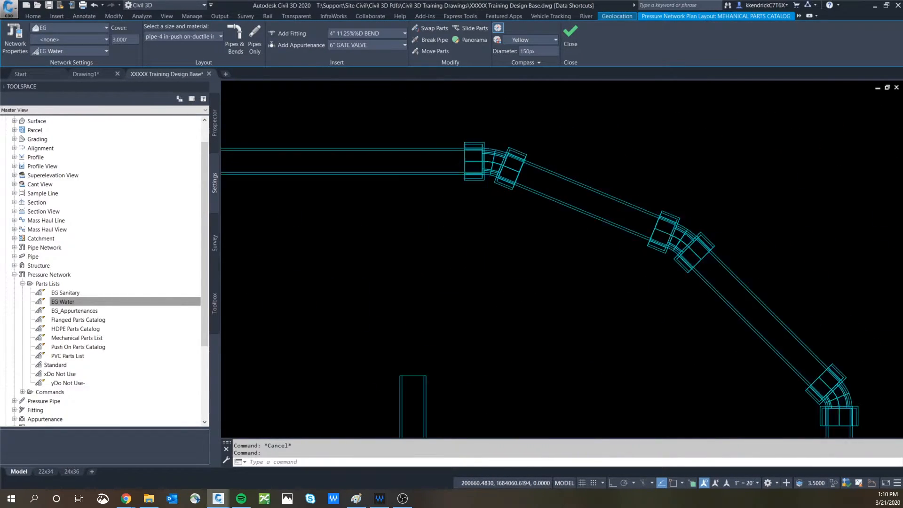
Step: Compare the joint geometry of the mechanical catalog bends with the push-on catalog bends
{"action": "middle_click_drag", "start_coordinate": [368, 211], "coordinate": [669, 255]}
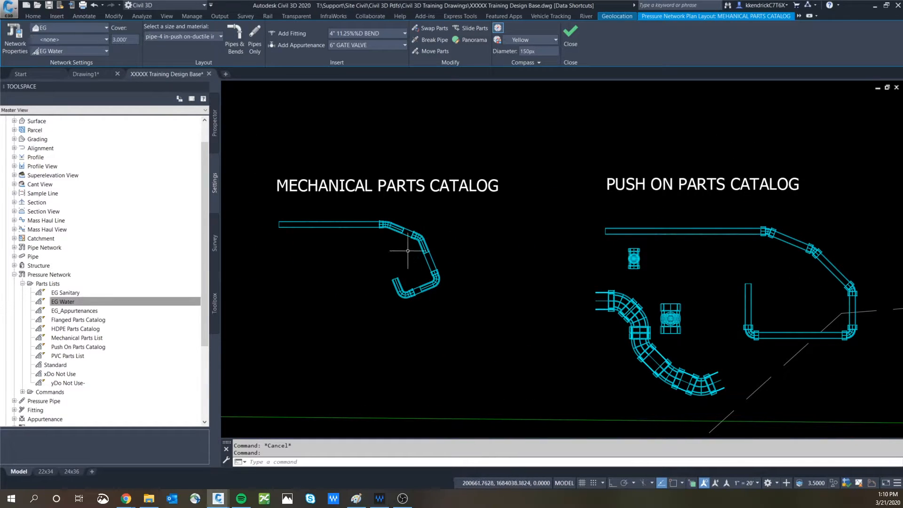
{"action": "scroll", "coordinate": [354, 216], "scroll_direction": "up", "scroll_amount": 8}
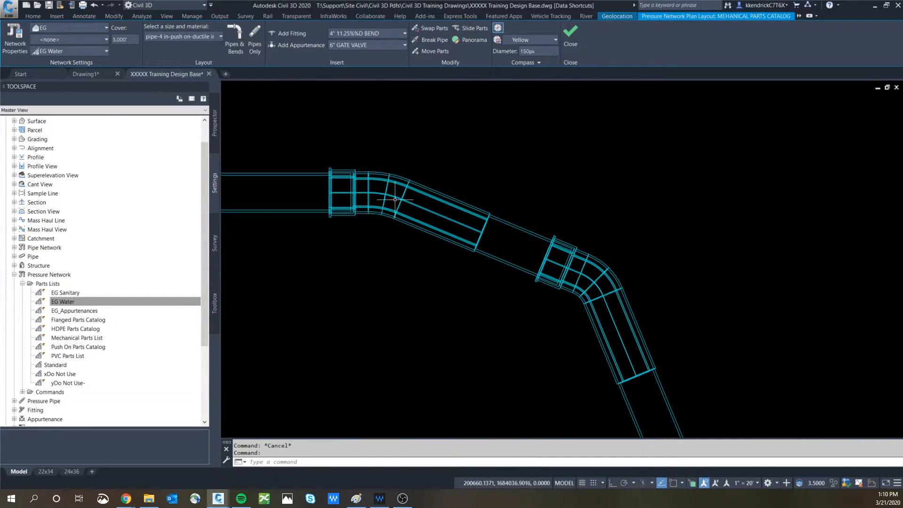
{"action": "scroll", "coordinate": [421, 204], "scroll_direction": "down", "scroll_amount": 3}
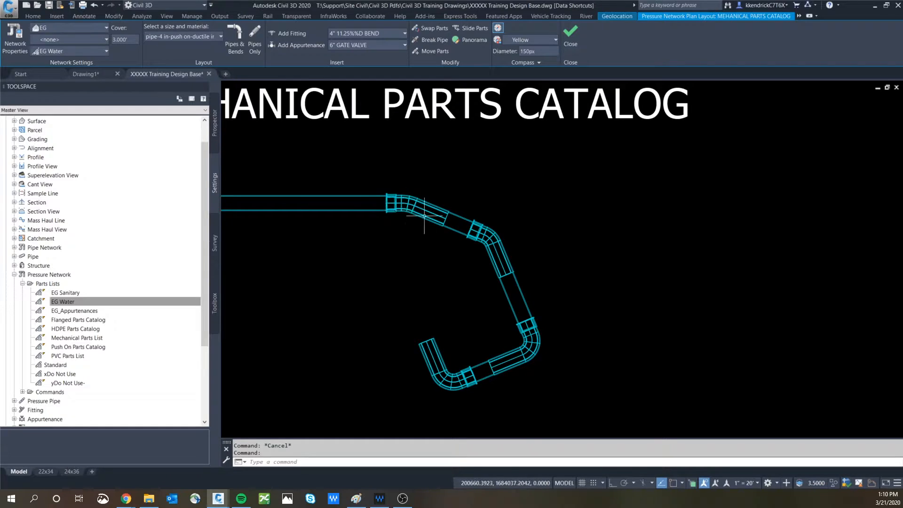
{"action": "scroll", "coordinate": [483, 315], "scroll_direction": "down", "scroll_amount": 2}
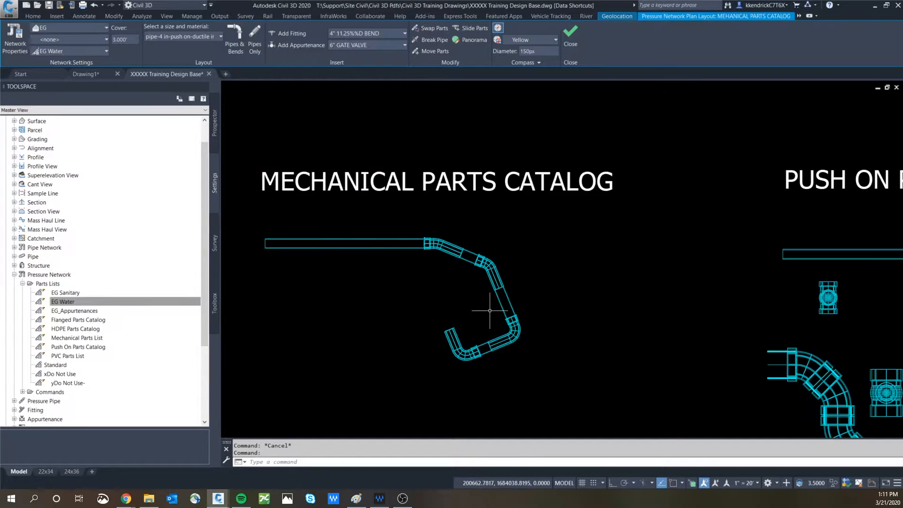
{"action": "middle_click_drag", "start_coordinate": [866, 435], "coordinate": [681, 380]}
{"action": "scroll", "coordinate": [645, 324], "scroll_direction": "up", "scroll_amount": 4}
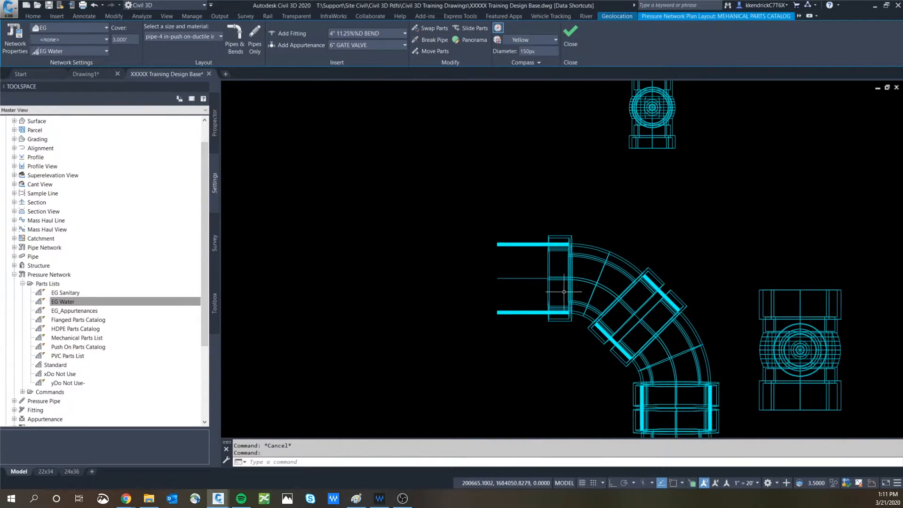
{"action": "scroll", "coordinate": [564, 292], "scroll_direction": "down", "scroll_amount": 3}
{"action": "mouse_move", "coordinate": [604, 296]}
{"action": "middle_mouse_down"}
{"action": "mouse_move", "coordinate": [489, 276]}
{"action": "mouse_move", "coordinate": [384, 277]}
{"action": "middle_mouse_up"}
{"action": "scroll", "coordinate": [464, 283], "scroll_direction": "down", "scroll_amount": 2}
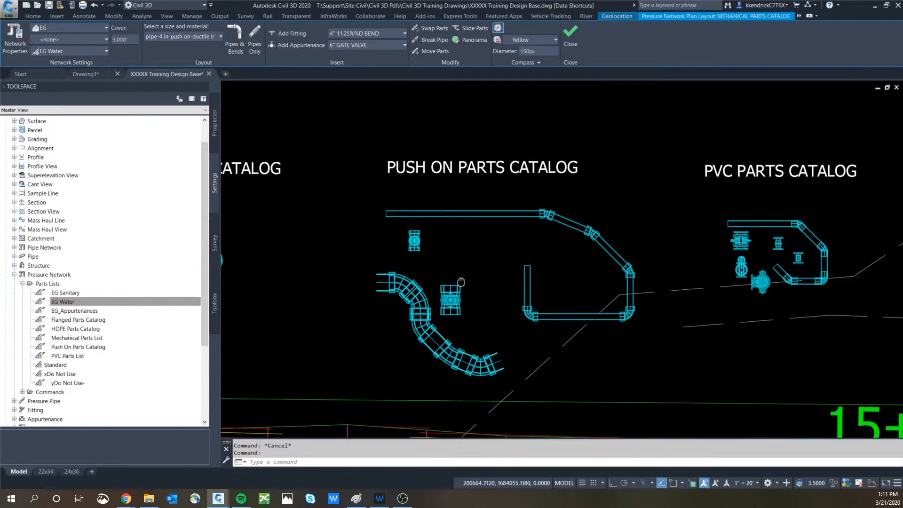
{"action": "middle_click_drag", "start_coordinate": [465, 279], "coordinate": [470, 286]}
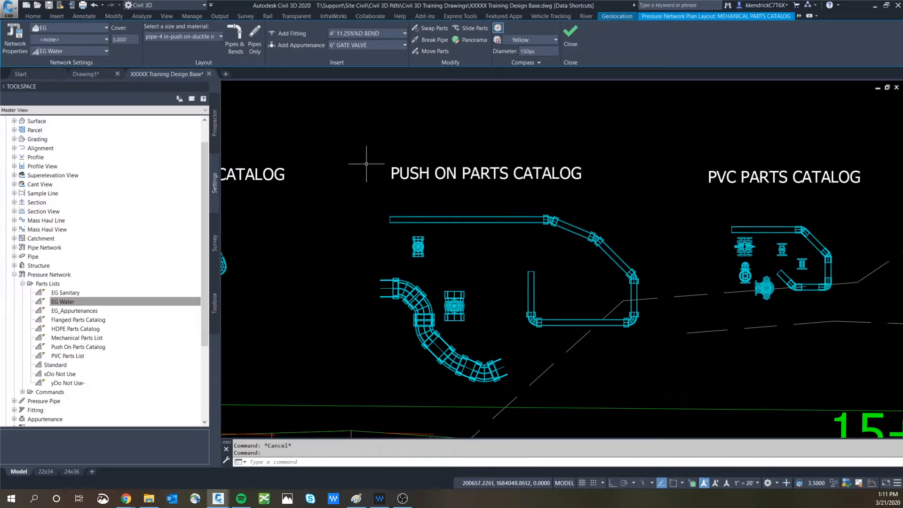
Step: Lay out a curving run of 14 in push on ductile iron 350 psi AWWA C151 pipe with bends, rising beside and over the PUSH ON PARTS CATALOG title
{"action": "left_click", "coordinate": [219, 36]}
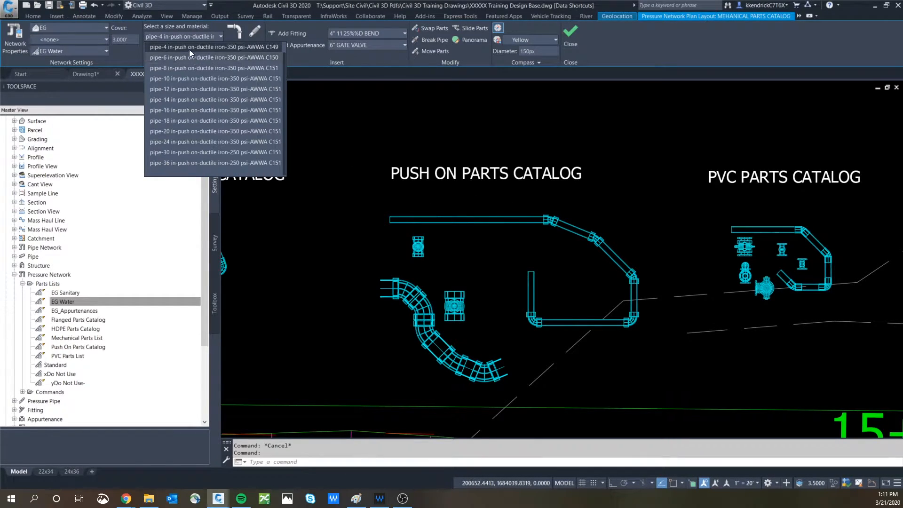
{"action": "left_click", "coordinate": [190, 102]}
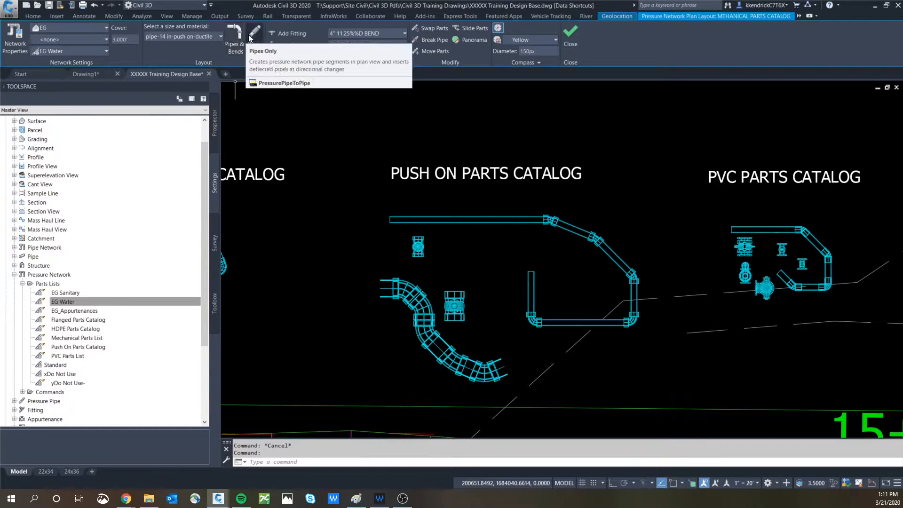
{"action": "left_click", "coordinate": [234, 38]}
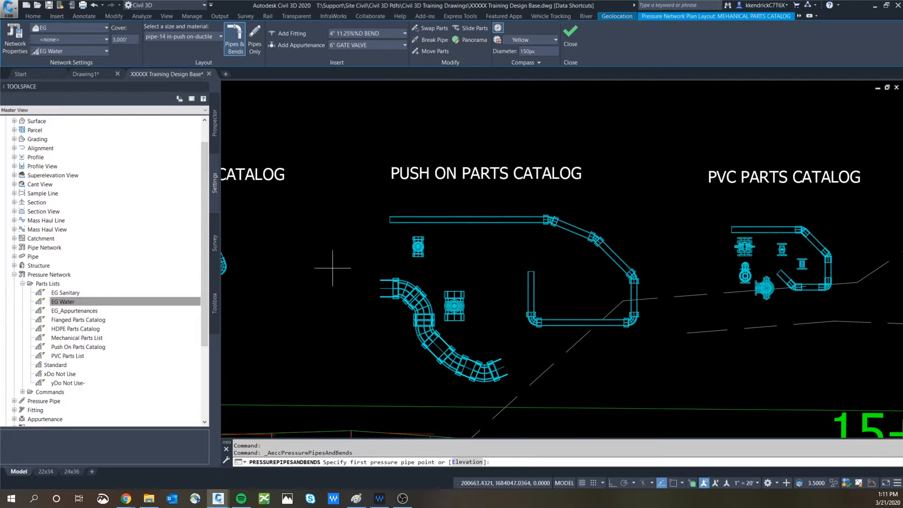
{"action": "left_click", "coordinate": [363, 355]}
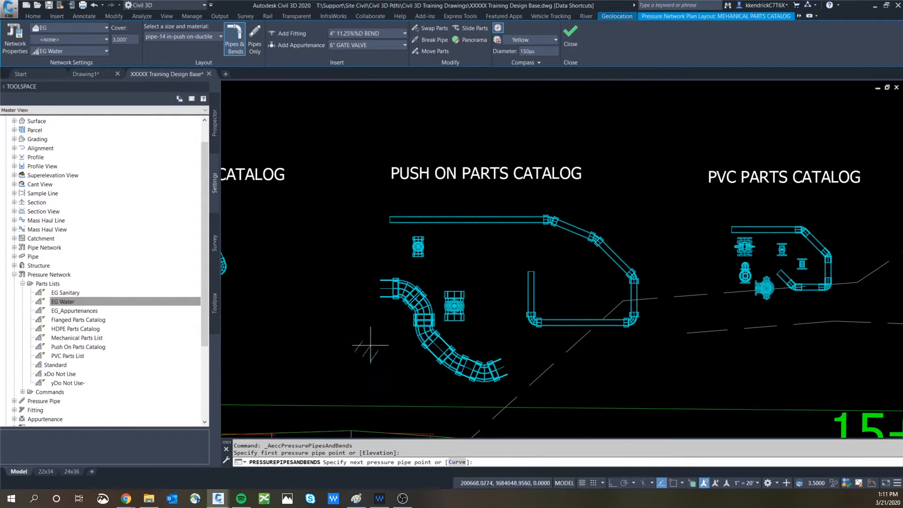
{"action": "left_click", "coordinate": [340, 238]}
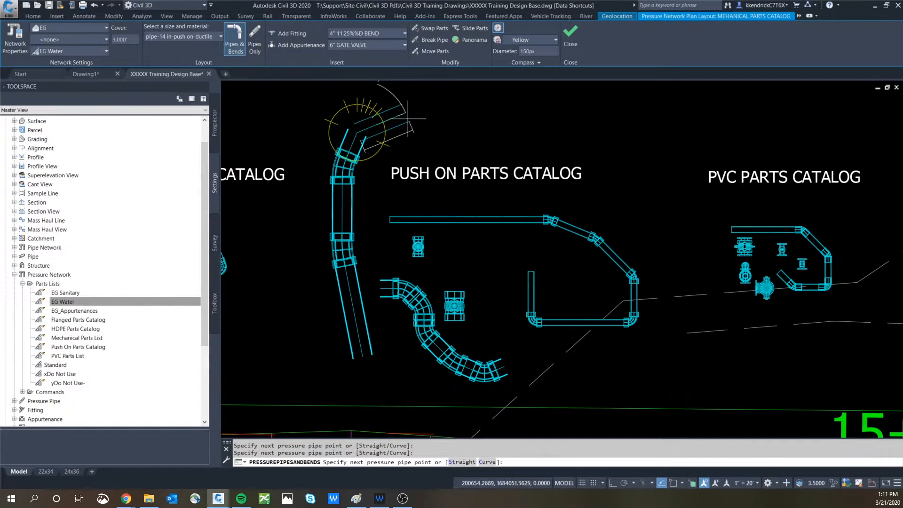
{"action": "left_click", "coordinate": [406, 113]}
{"action": "left_click", "coordinate": [480, 113]}
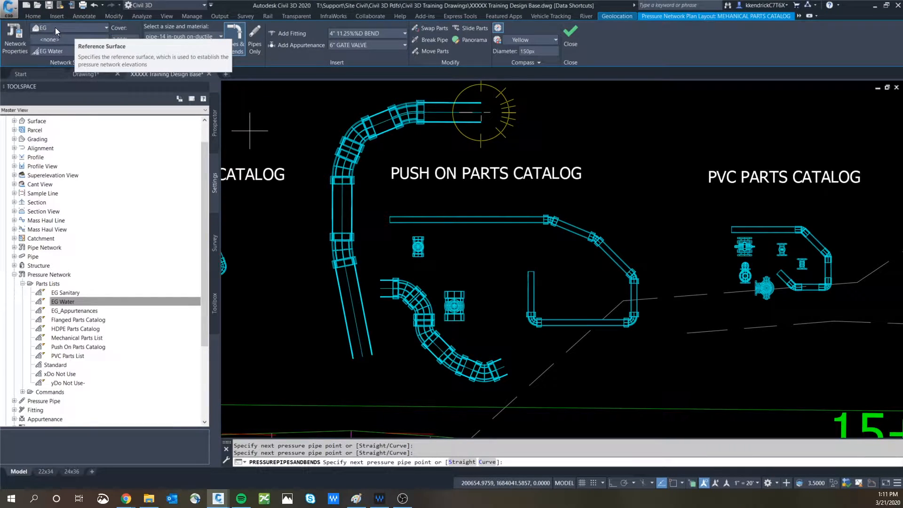
Step: End the pipe and bend layout at the last point placed above the PUSH ON PARTS CATALOG title
{"action": "scroll", "coordinate": [454, 217], "scroll_direction": "down", "scroll_amount": 6}
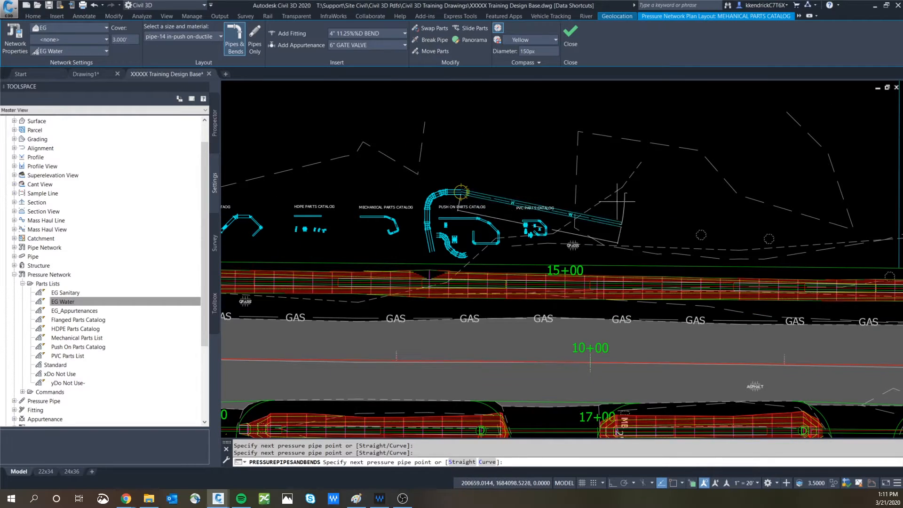
{"action": "scroll", "coordinate": [456, 192], "scroll_direction": "up", "scroll_amount": 4}
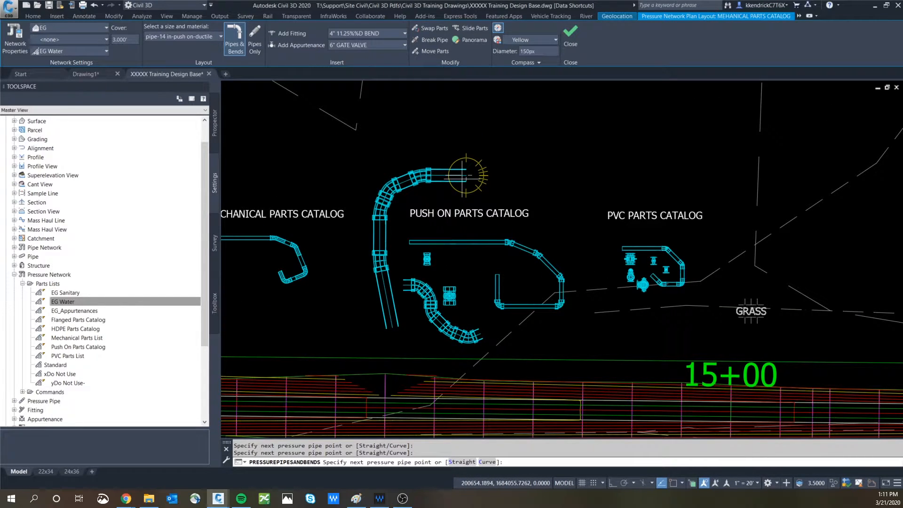
{"action": "key", "text": "Escape"}
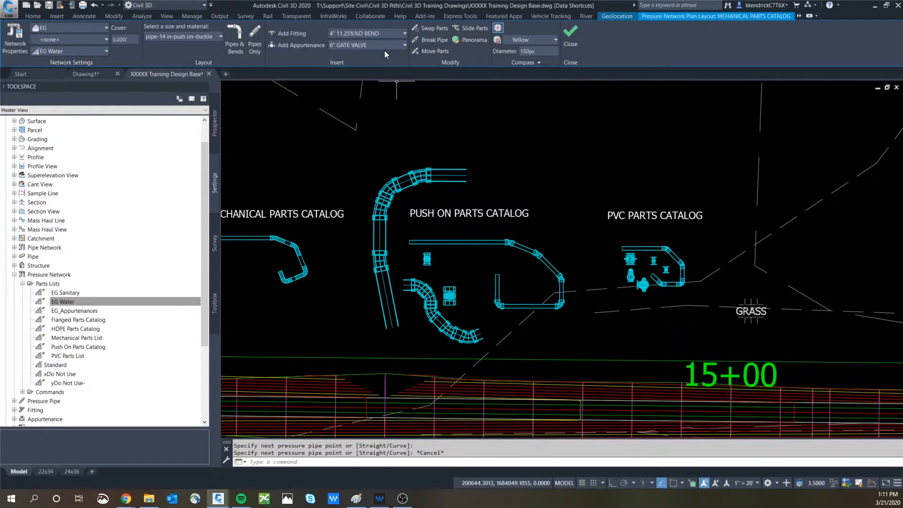
Step: Review the appurtenance families included in the EG Water pressure parts list
{"action": "left_click", "coordinate": [399, 46]}
{"action": "left_click", "coordinate": [57, 304]}
{"action": "right_click", "coordinate": [67, 304]}
{"action": "left_click", "coordinate": [89, 308]}
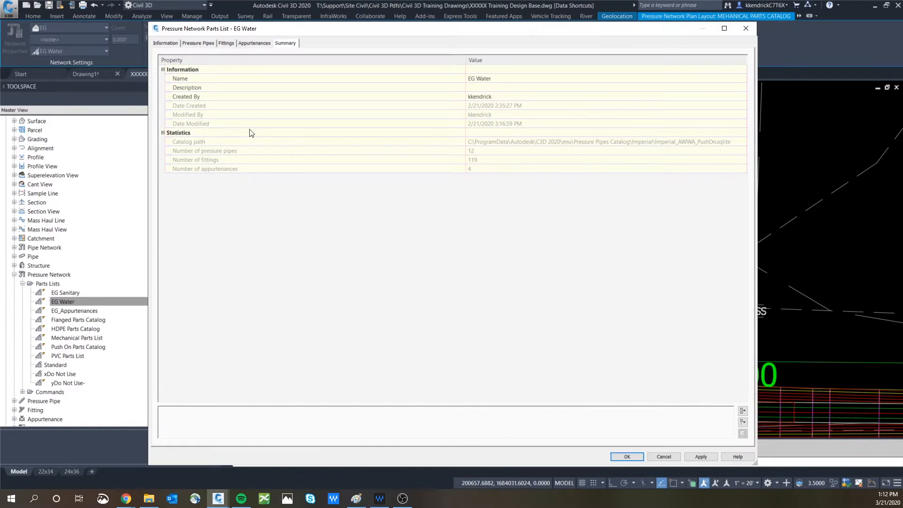
{"action": "left_click", "coordinate": [223, 43]}
{"action": "left_click", "coordinate": [261, 44]}
{"action": "left_click", "coordinate": [163, 67]}
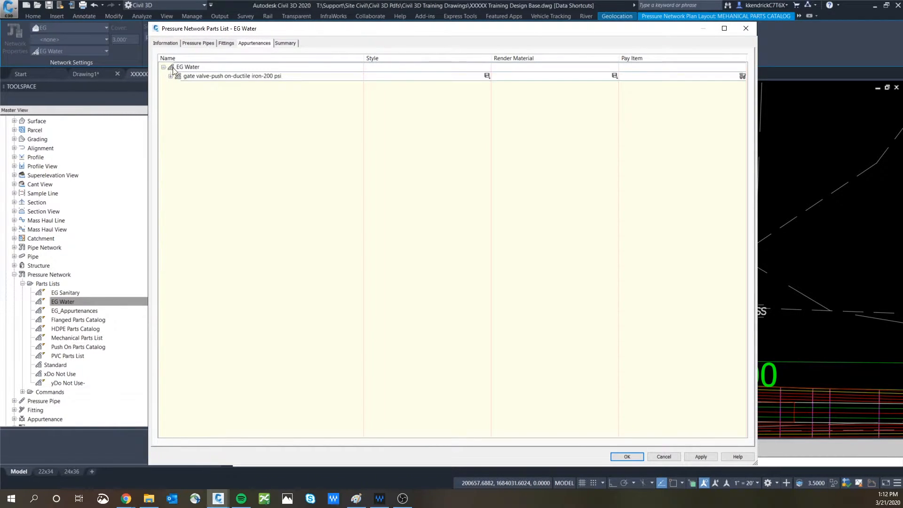
Step: Check which further valve families the catalog offers for EG Water, leaving the parts list unchanged
{"action": "right_click", "coordinate": [192, 66]}
{"action": "left_click", "coordinate": [210, 71]}
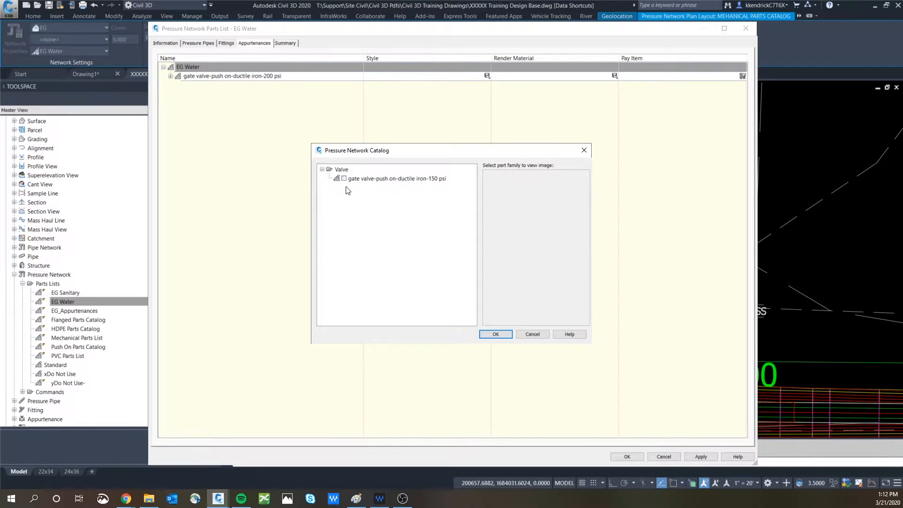
{"action": "left_click", "coordinate": [534, 335]}
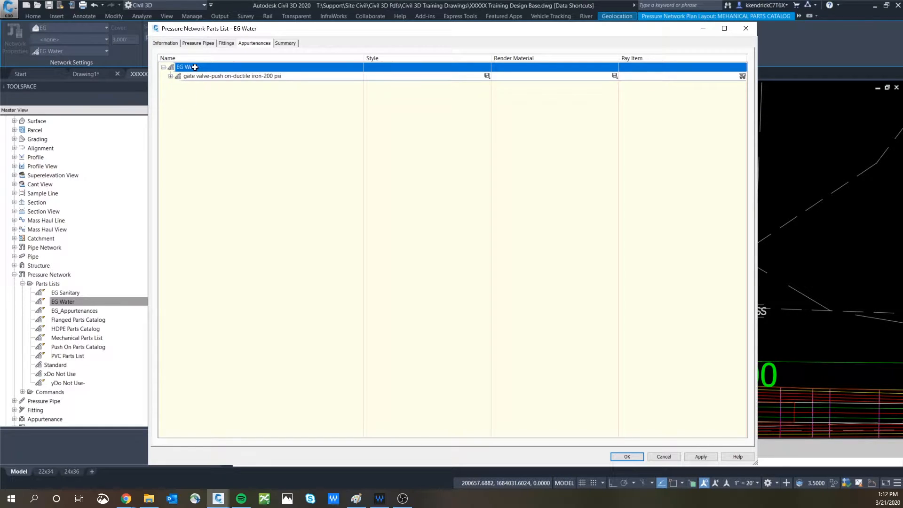
{"action": "left_click", "coordinate": [663, 457]}
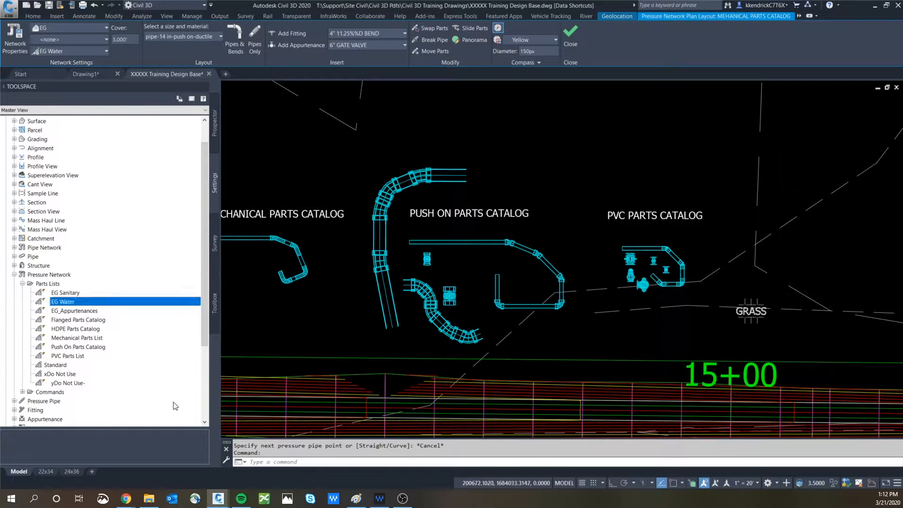
Step: Check the catalog path in the EG_Appurtenances parts list summary, leaving the list unchanged
{"action": "left_click", "coordinate": [77, 312]}
{"action": "right_click", "coordinate": [75, 312]}
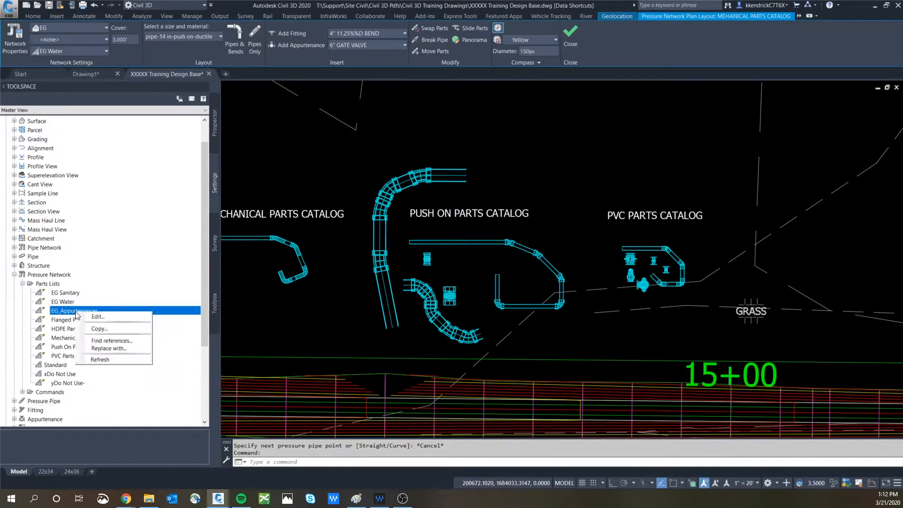
{"action": "left_click", "coordinate": [88, 317]}
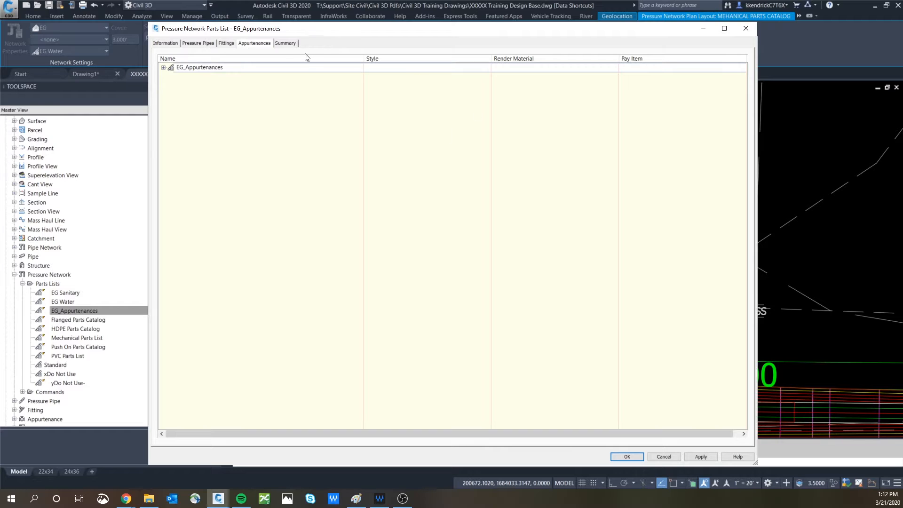
{"action": "left_click", "coordinate": [285, 43]}
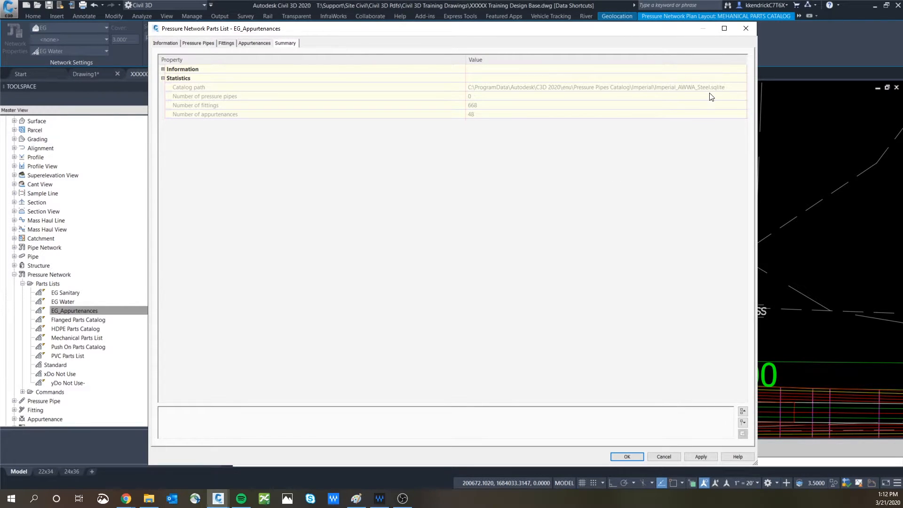
{"action": "left_click", "coordinate": [663, 456]}
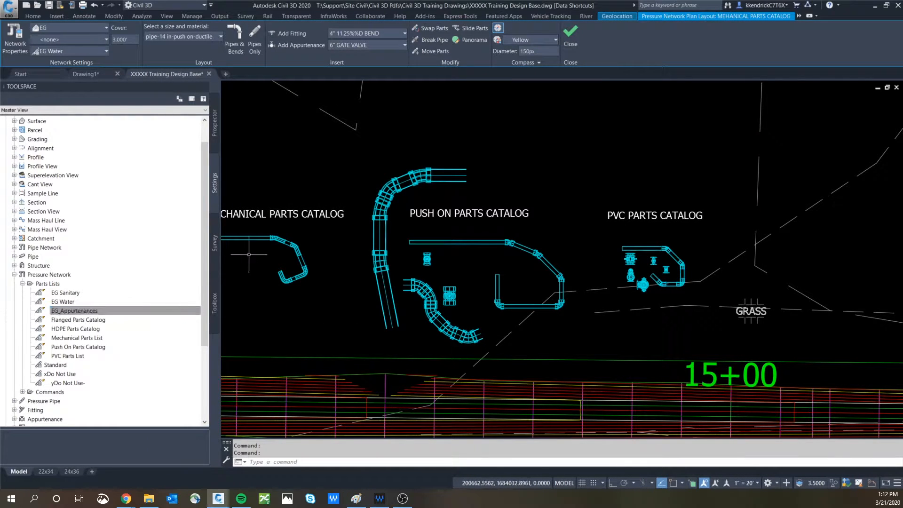
Step: Assign EG_Appurtenances as the pressure network parts list used for layout
{"action": "left_click", "coordinate": [215, 123]}
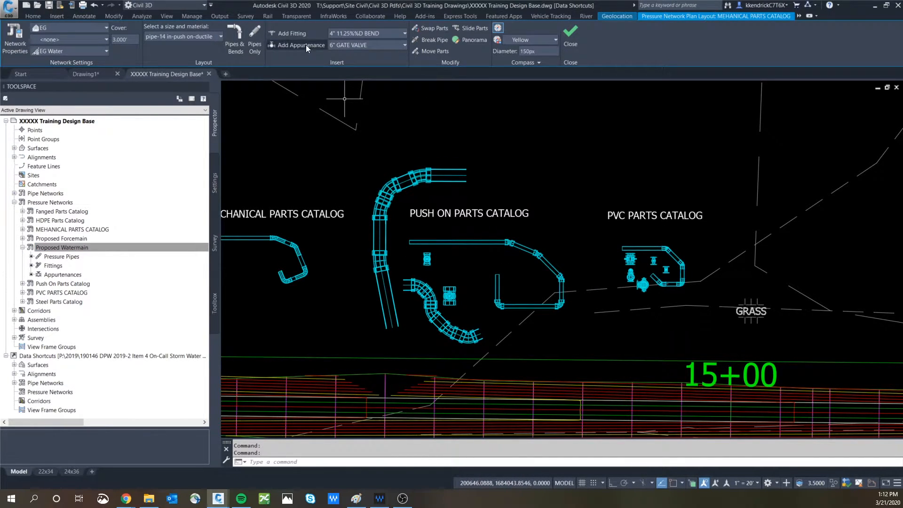
{"action": "left_click", "coordinate": [106, 52]}
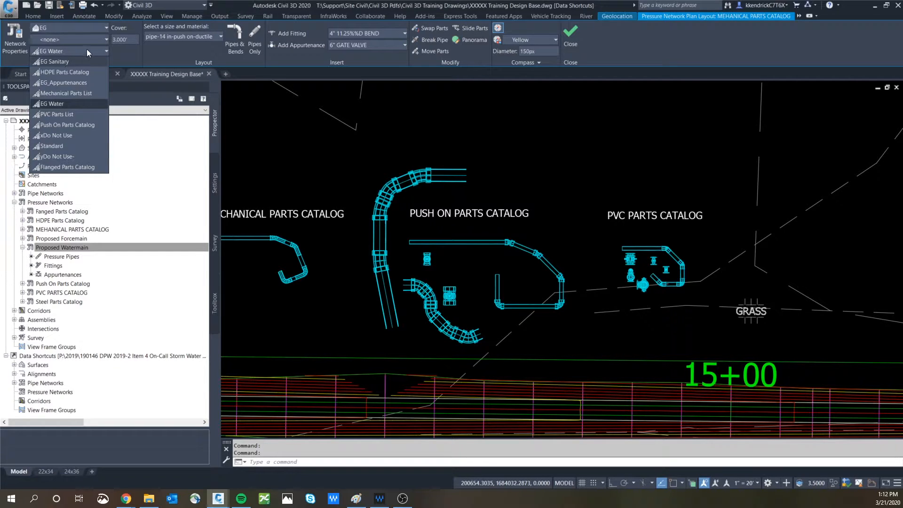
{"action": "left_click", "coordinate": [11, 60]}
{"action": "left_click", "coordinate": [107, 53]}
{"action": "left_click", "coordinate": [58, 104]}
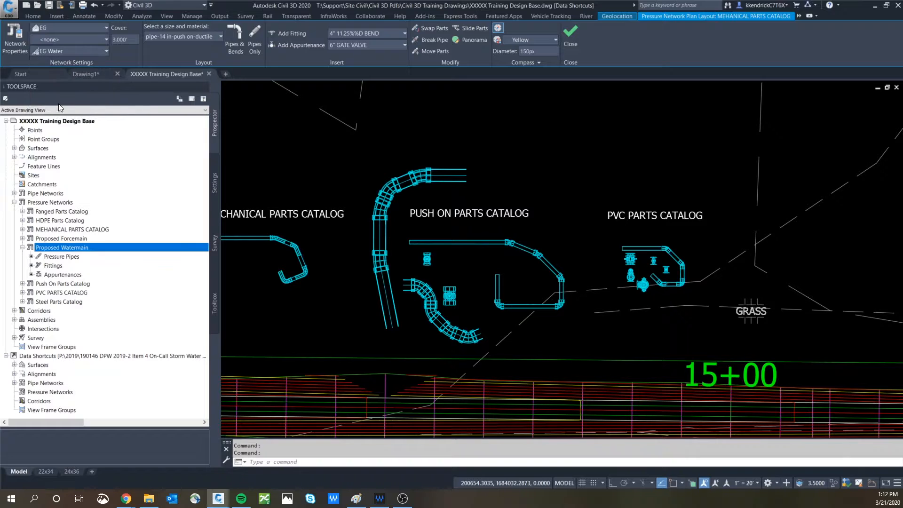
{"action": "left_click", "coordinate": [105, 50]}
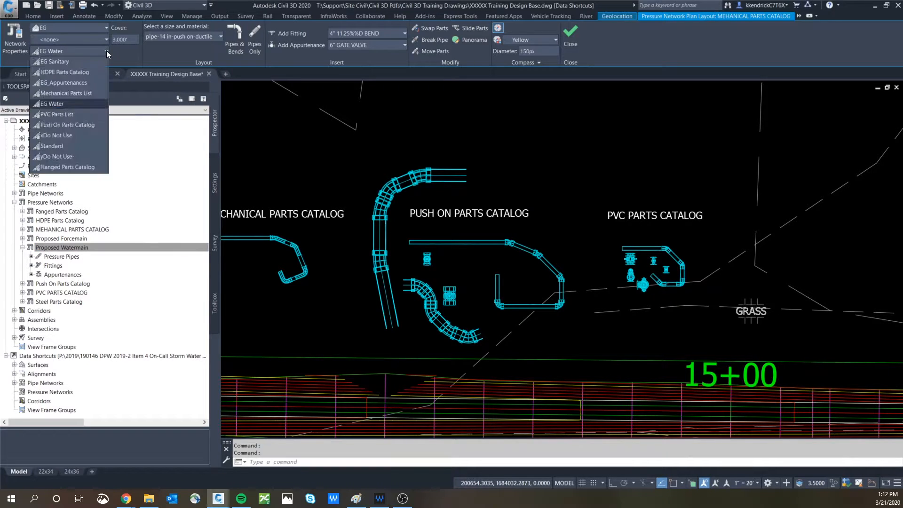
{"action": "left_click", "coordinate": [57, 82]}
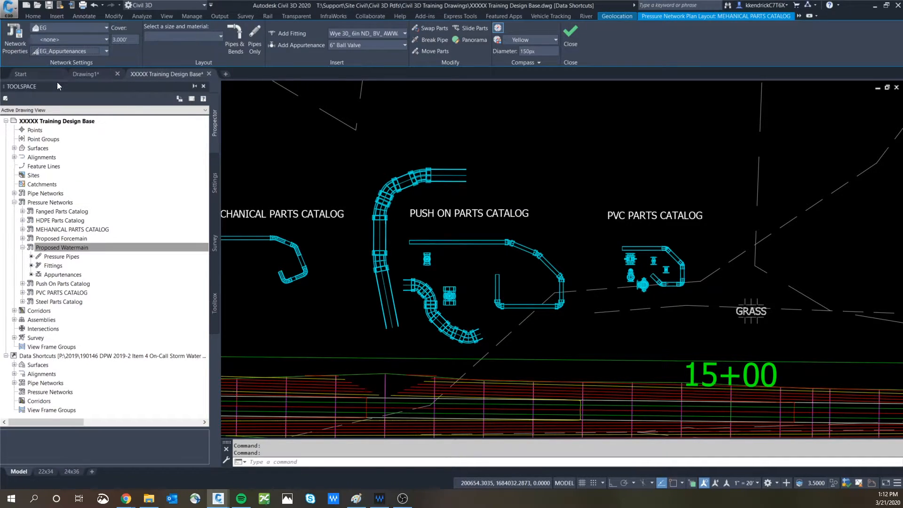
Step: Browse the available appurtenances and place a 6" Ball Valve just above the PUSH ON PARTS CATALOG title, below the pipe run
{"action": "left_click", "coordinate": [403, 46]}
{"action": "scroll", "coordinate": [389, 104], "scroll_direction": "down", "scroll_amount": 5}
{"action": "scroll", "coordinate": [389, 139], "scroll_direction": "down", "scroll_amount": 4}
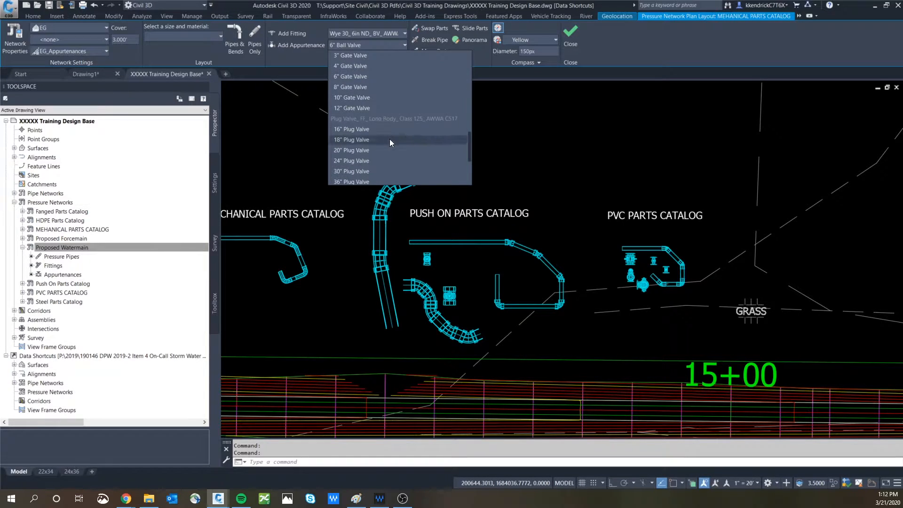
{"action": "scroll", "coordinate": [390, 140], "scroll_direction": "up", "scroll_amount": 4}
{"action": "scroll", "coordinate": [389, 139], "scroll_direction": "up", "scroll_amount": 5}
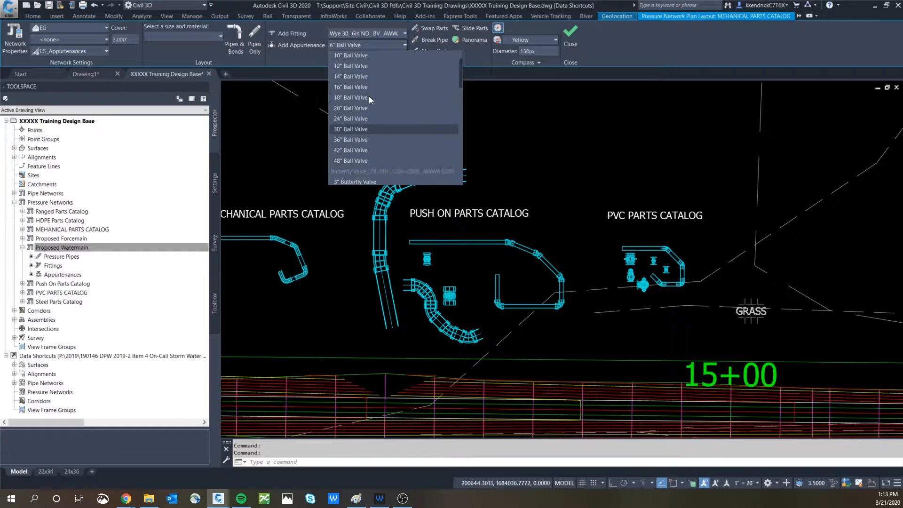
{"action": "left_click", "coordinate": [353, 67]}
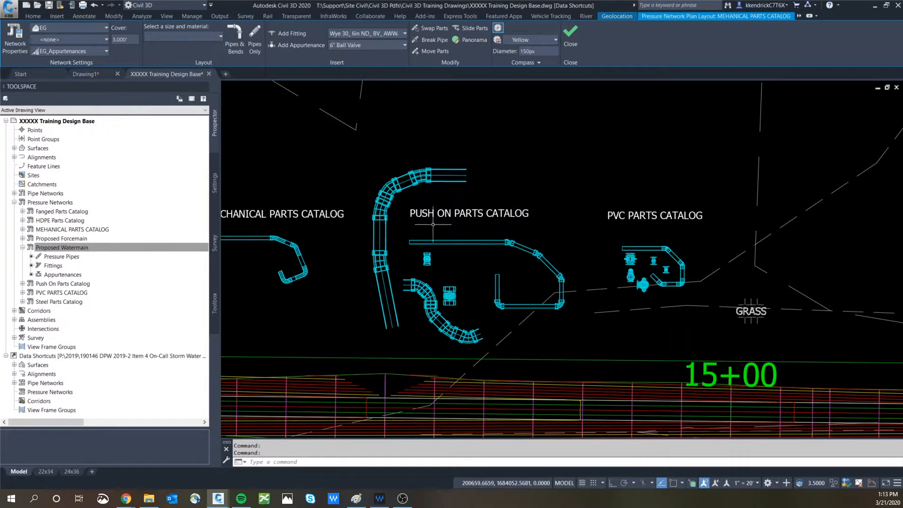
{"action": "scroll", "coordinate": [446, 207], "scroll_direction": "up", "scroll_amount": 2}
{"action": "left_click", "coordinate": [295, 46]}
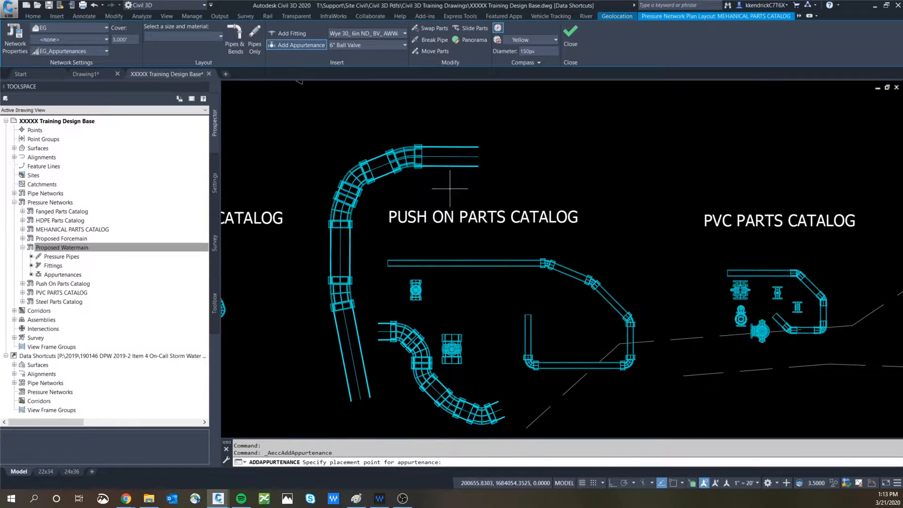
{"action": "key", "text": "Escape"}
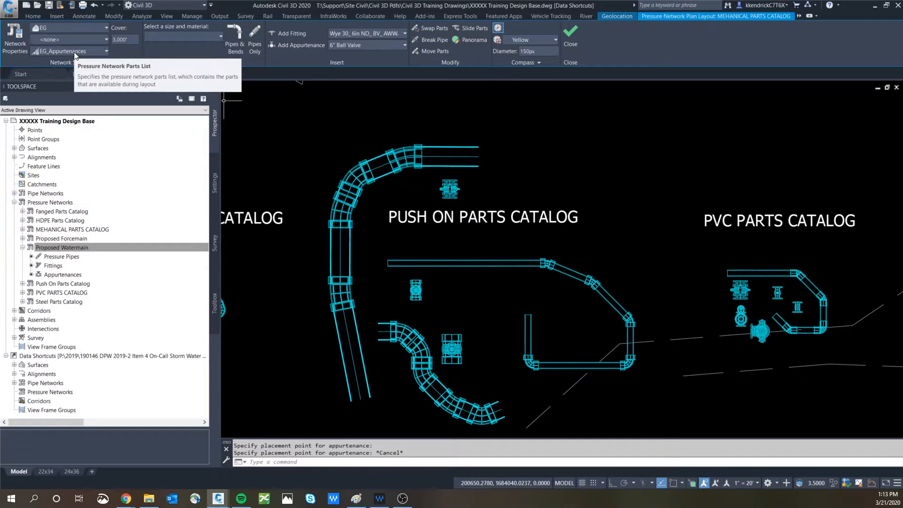
Step: Switch the layout parts list back to EG Water
{"action": "left_click", "coordinate": [60, 249]}
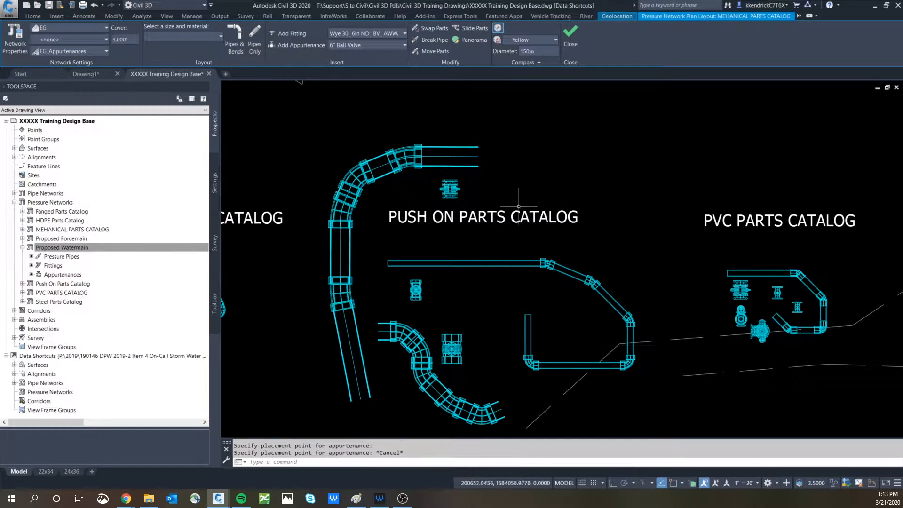
{"action": "scroll", "coordinate": [491, 211], "scroll_direction": "down", "scroll_amount": 2}
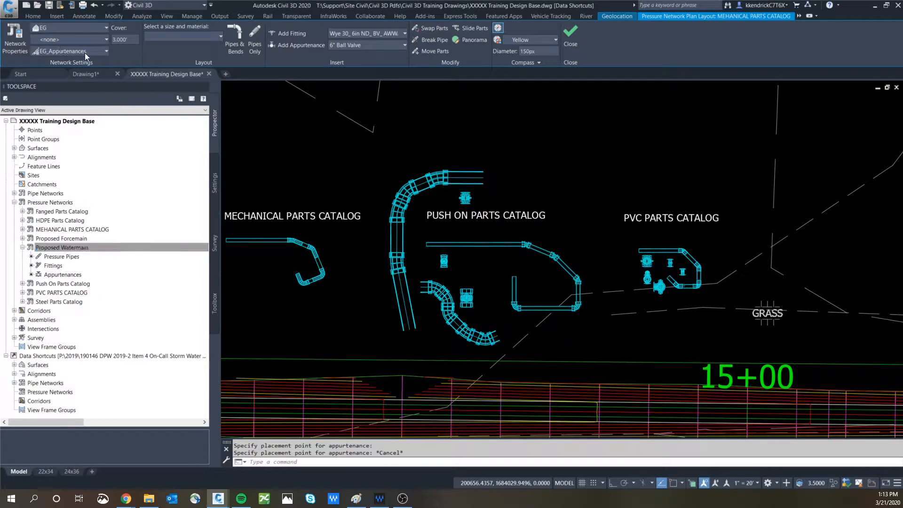
{"action": "left_click", "coordinate": [106, 52]}
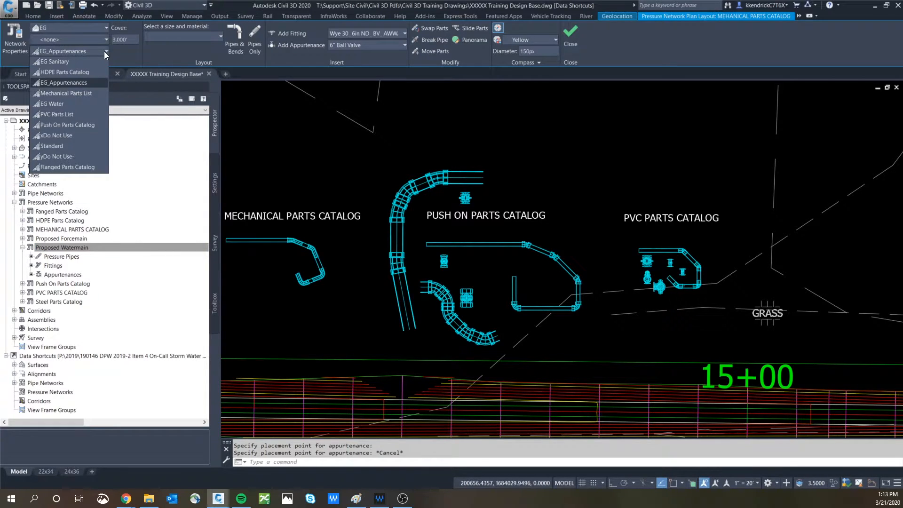
{"action": "left_click", "coordinate": [59, 104]}
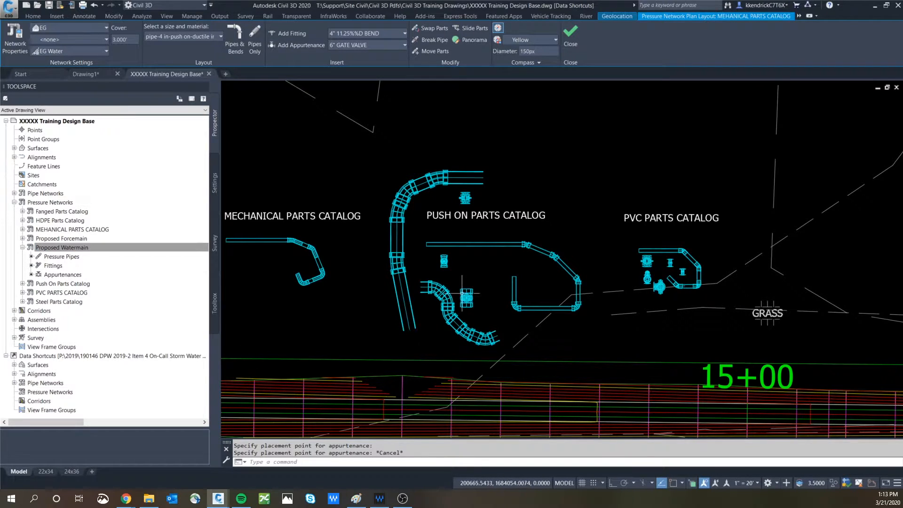
Step: Set the layout parts list to EG_Appurtenances and look through its available valves without choosing another one
{"action": "left_click", "coordinate": [106, 51]}
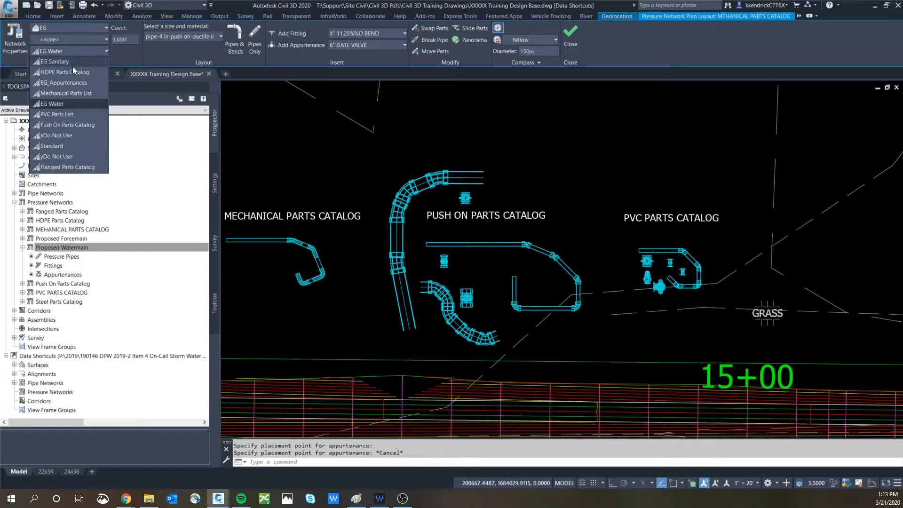
{"action": "left_click", "coordinate": [64, 82]}
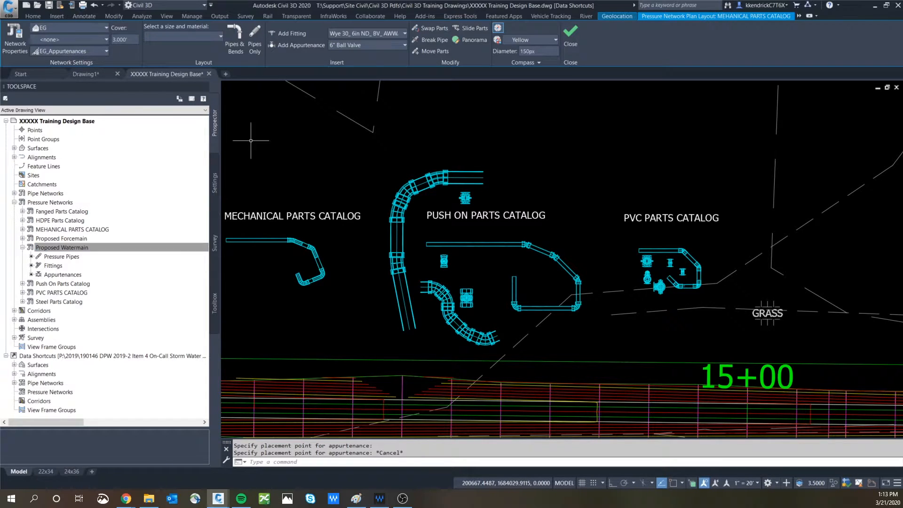
{"action": "left_click", "coordinate": [399, 45]}
{"action": "scroll", "coordinate": [384, 131], "scroll_direction": "down", "scroll_amount": 10}
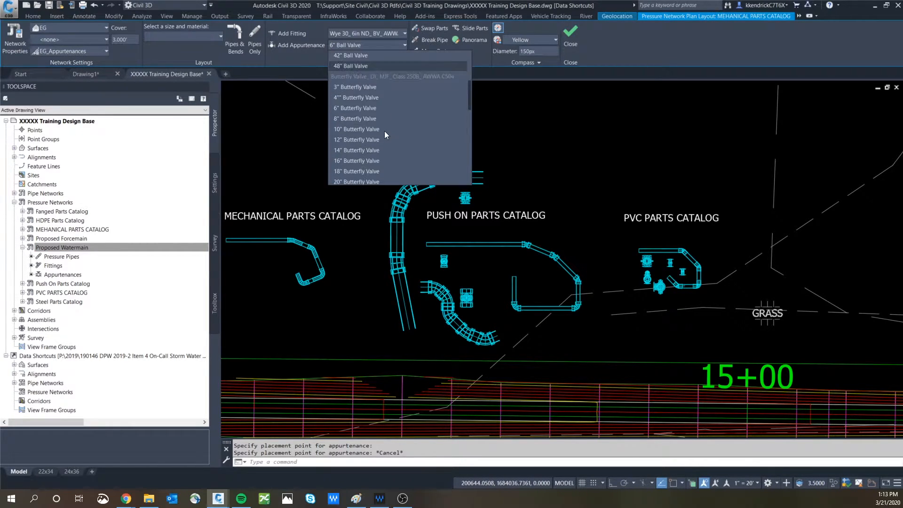
{"action": "scroll", "coordinate": [385, 132], "scroll_direction": "up", "scroll_amount": 10}
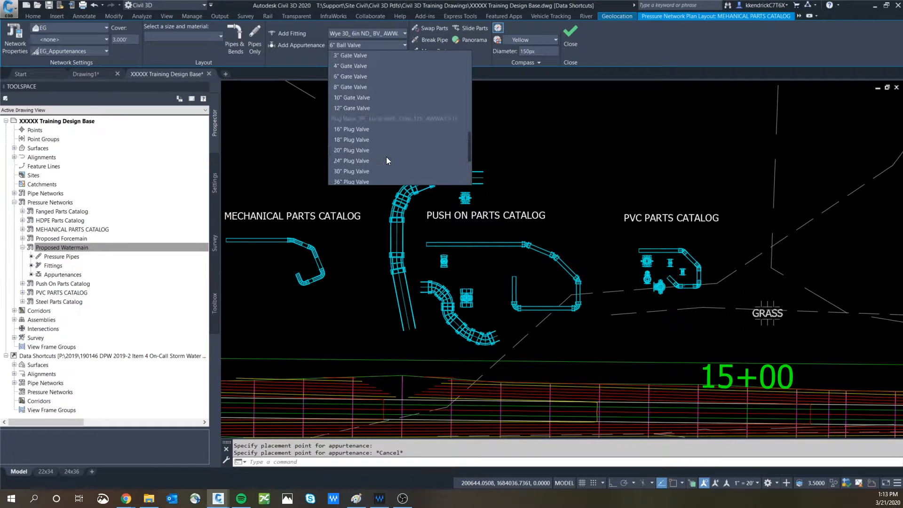
{"action": "left_click", "coordinate": [540, 137]}
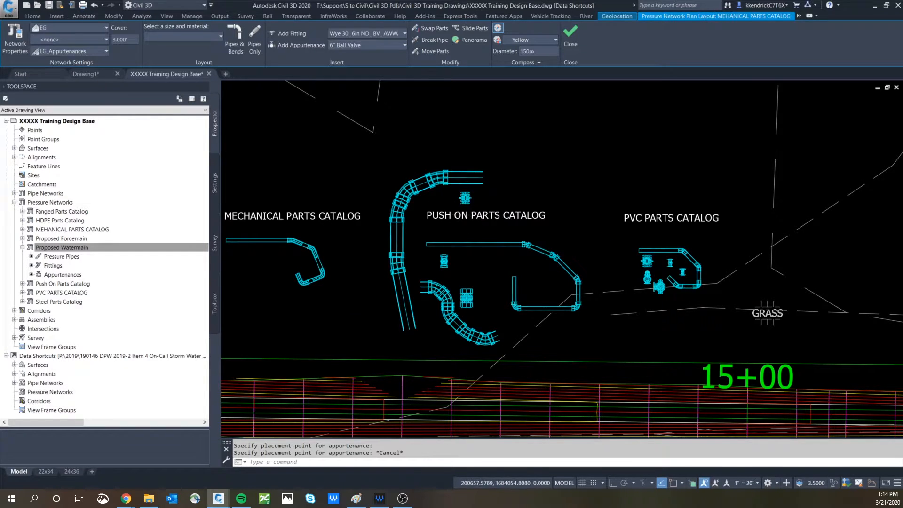
Step: Examine the sample parts drawn under the HDPE, mechanical, flanged and steel catalog titles
{"action": "scroll", "coordinate": [469, 215], "scroll_direction": "down", "scroll_amount": 1}
{"action": "middle_click_drag", "start_coordinate": [370, 222], "coordinate": [509, 213]}
{"action": "scroll", "coordinate": [357, 237], "scroll_direction": "up", "scroll_amount": 2}
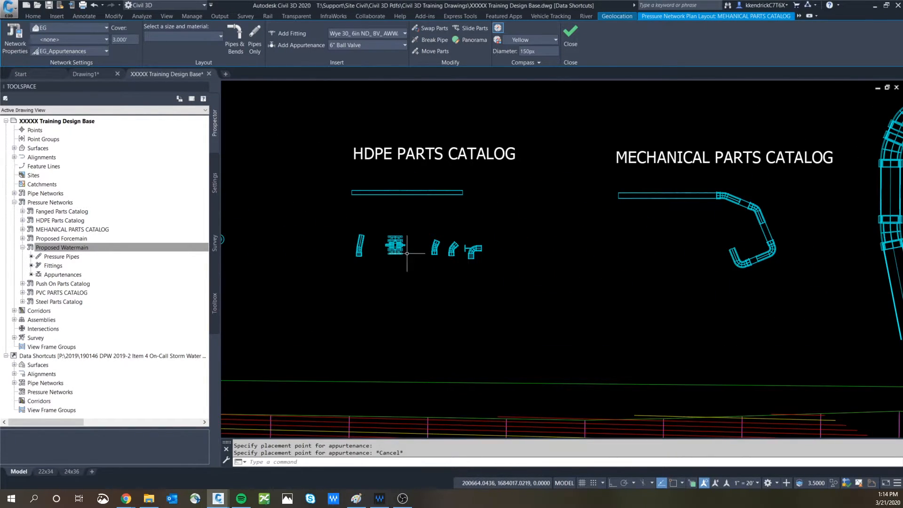
{"action": "scroll", "coordinate": [414, 255], "scroll_direction": "down", "scroll_amount": 2}
{"action": "left_click_drag", "start_coordinate": [346, 236], "coordinate": [353, 233]}
{"action": "middle_click_drag", "start_coordinate": [353, 233], "coordinate": [477, 226]}
{"action": "scroll", "coordinate": [385, 260], "scroll_direction": "up", "scroll_amount": 1}
{"action": "scroll", "coordinate": [385, 260], "scroll_direction": "down", "scroll_amount": 1}
{"action": "middle_click_drag", "start_coordinate": [249, 246], "coordinate": [466, 237]}
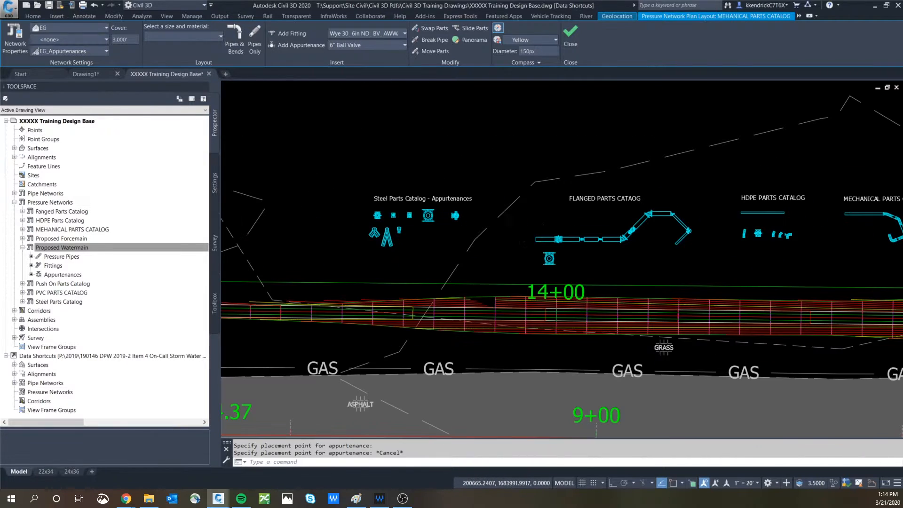
{"action": "scroll", "coordinate": [413, 222], "scroll_direction": "up", "scroll_amount": 2}
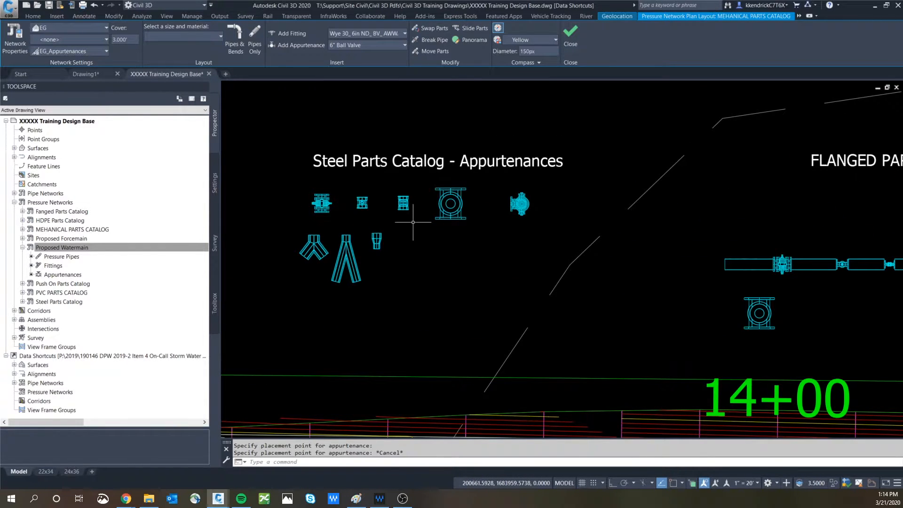
{"action": "scroll", "coordinate": [413, 222], "scroll_direction": "down", "scroll_amount": 3}
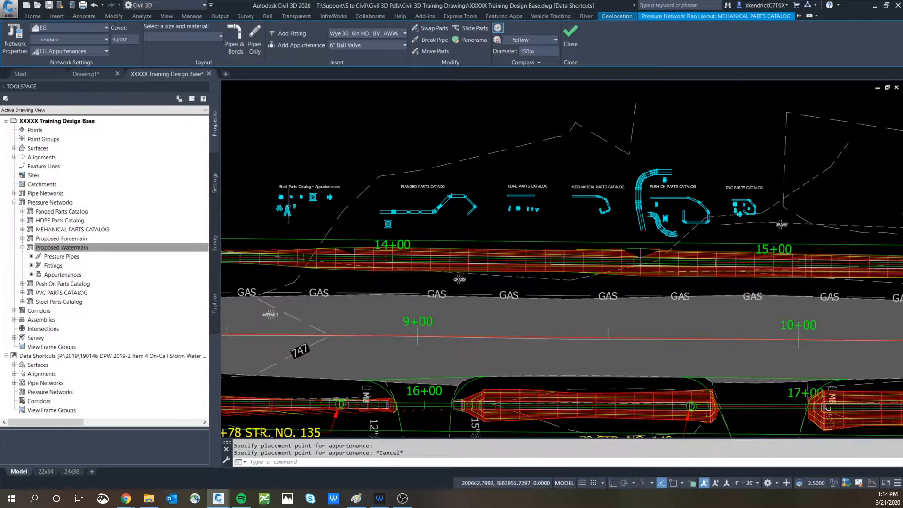
Step: Look through the wye and reducer fittings available from the EG_Appurtenances parts list without choosing another one
{"action": "scroll", "coordinate": [289, 205], "scroll_direction": "up", "scroll_amount": 2}
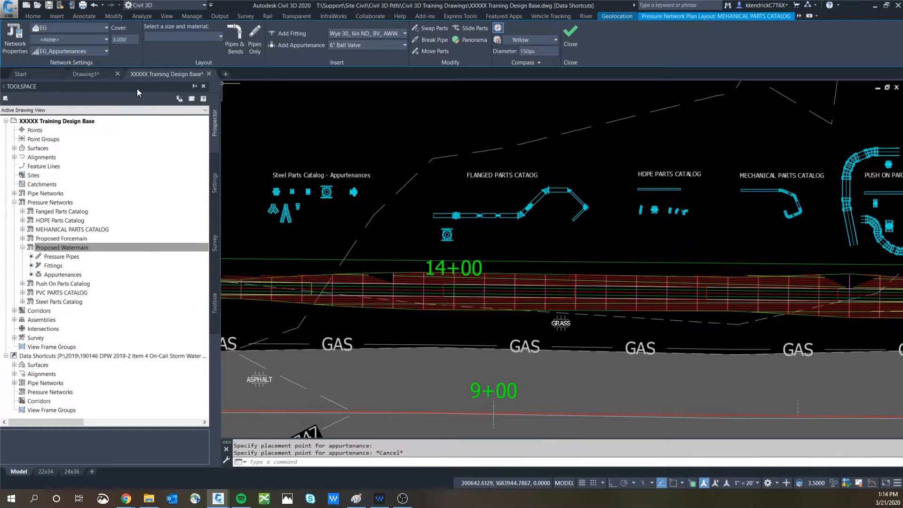
{"action": "left_click", "coordinate": [403, 33]}
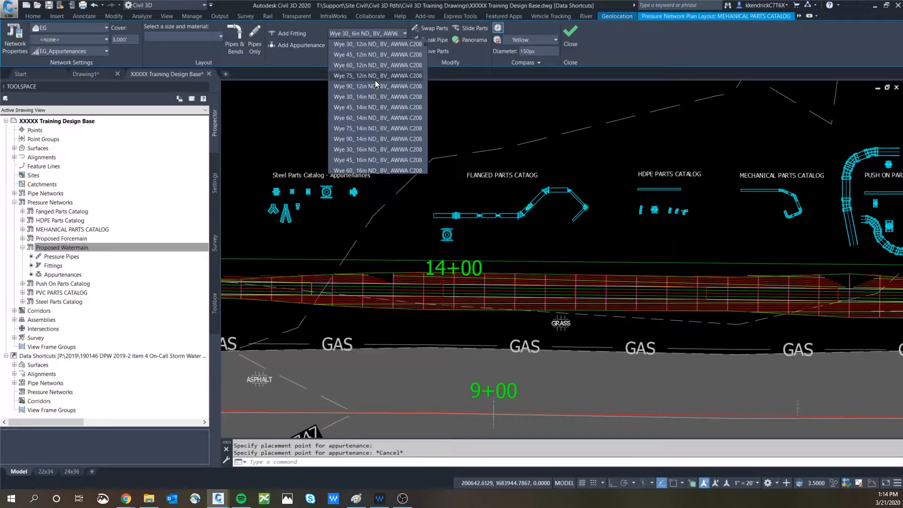
{"action": "scroll", "coordinate": [366, 99], "scroll_direction": "down", "scroll_amount": 10}
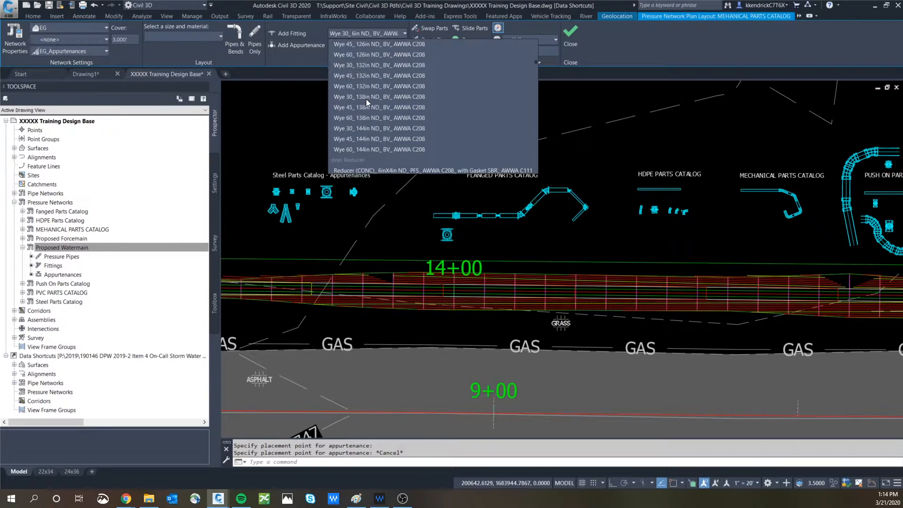
{"action": "scroll", "coordinate": [366, 99], "scroll_direction": "down", "scroll_amount": 3}
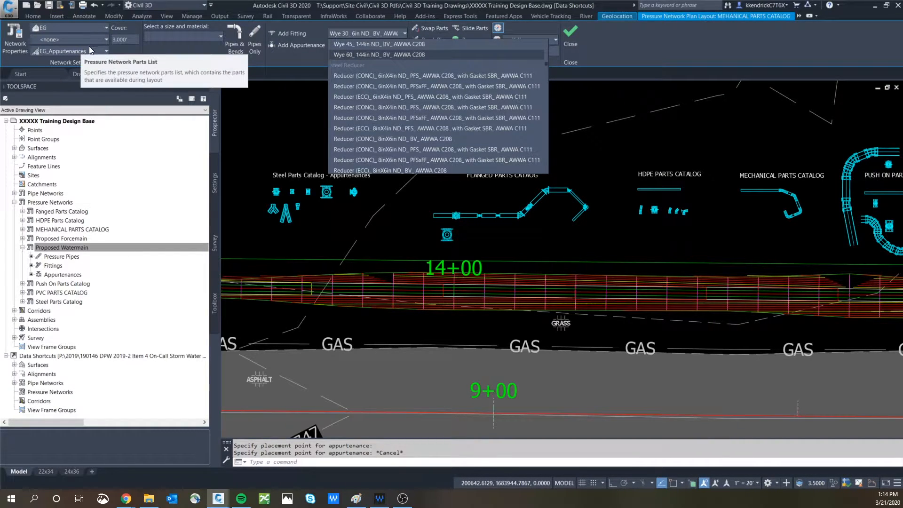
{"action": "left_click", "coordinate": [249, 132]}
{"action": "left_click", "coordinate": [392, 127]}
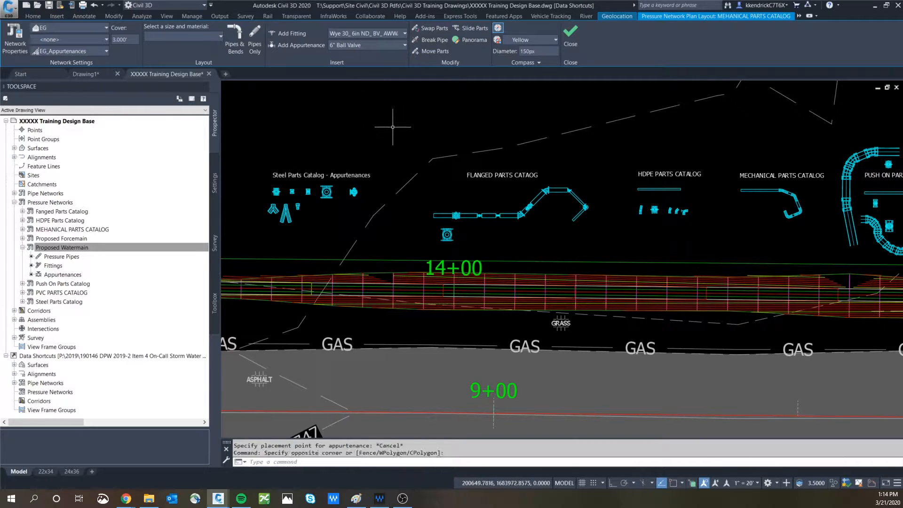
Step: Review the catalog database files offered for the pressure network catalog and leave the setting without choosing another
{"action": "left_click", "coordinate": [33, 15]}
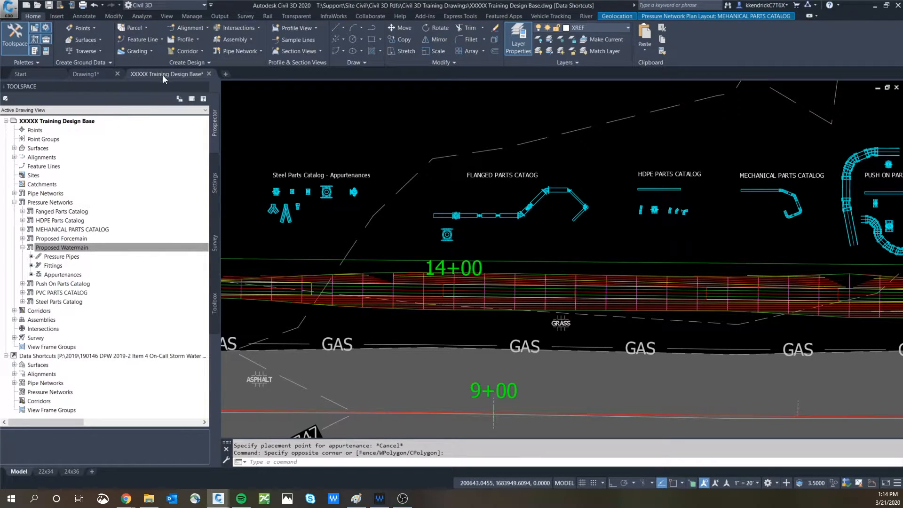
{"action": "left_click", "coordinate": [202, 62]}
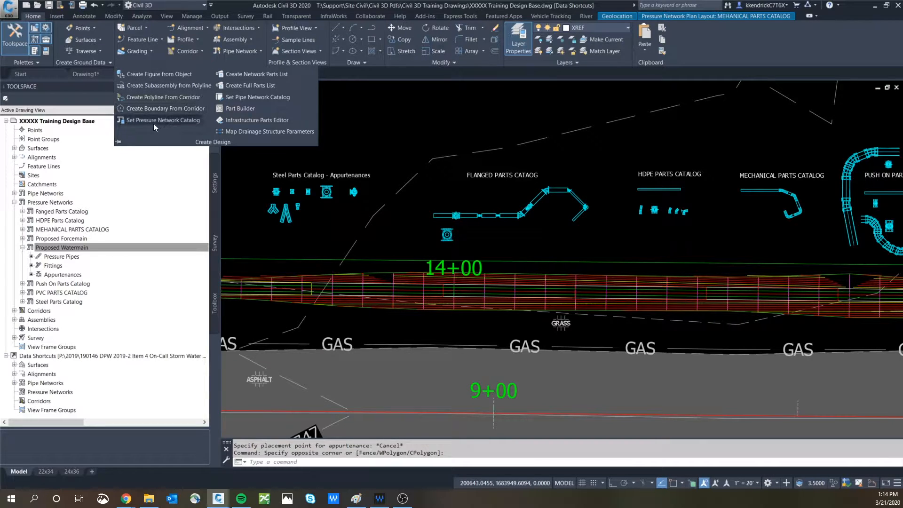
{"action": "left_click", "coordinate": [166, 121]}
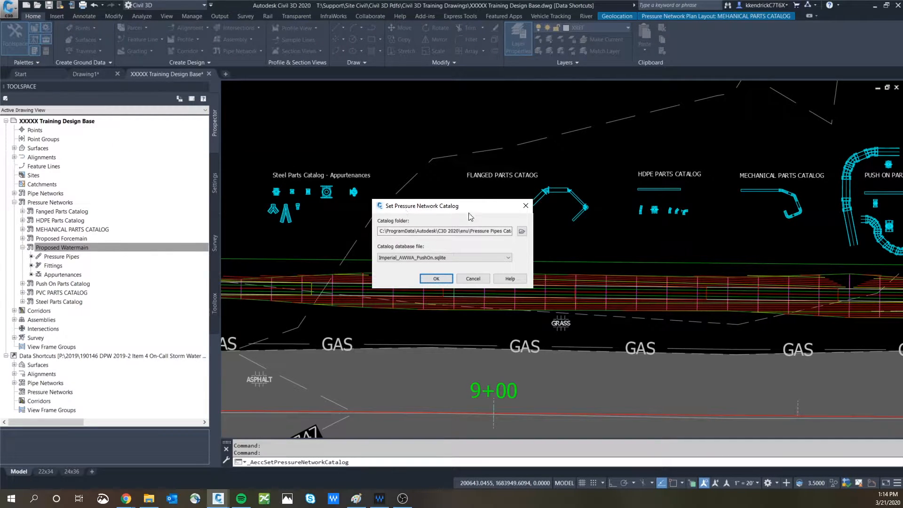
{"action": "left_click", "coordinate": [508, 258]}
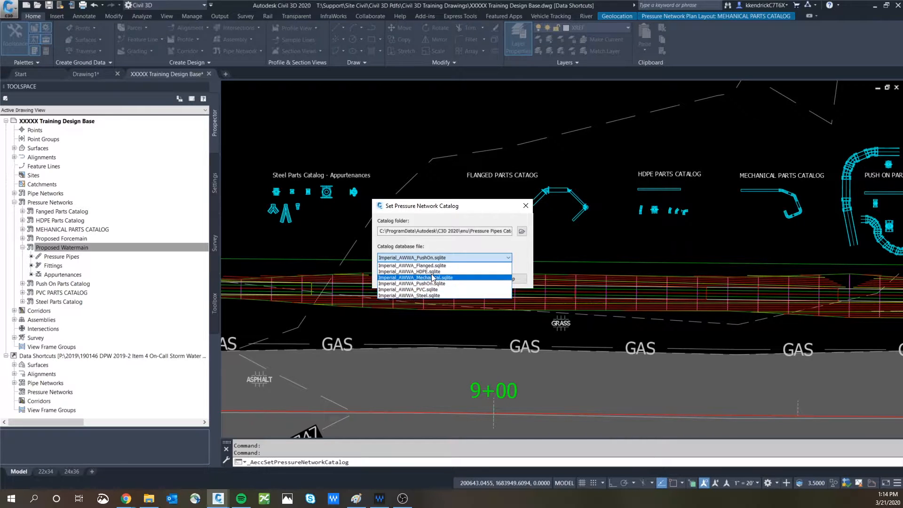
{"action": "left_click", "coordinate": [479, 249]}
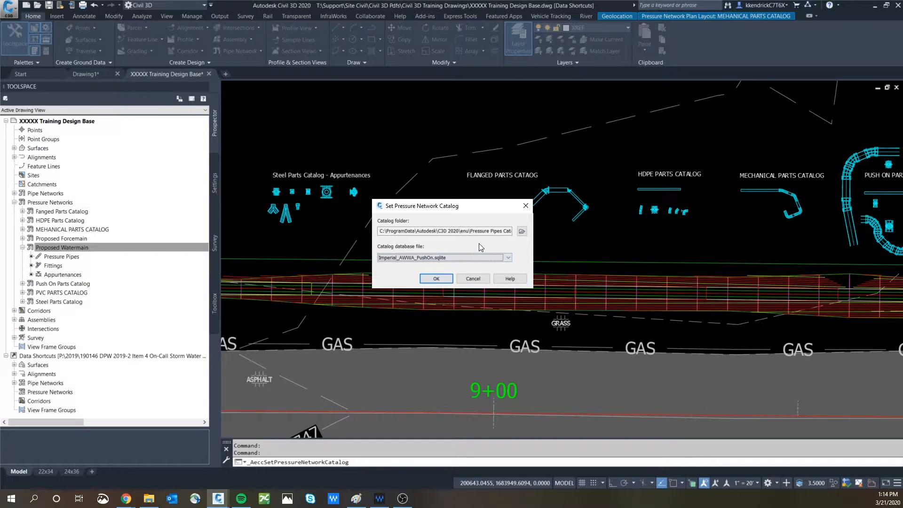
{"action": "left_click", "coordinate": [473, 278]}
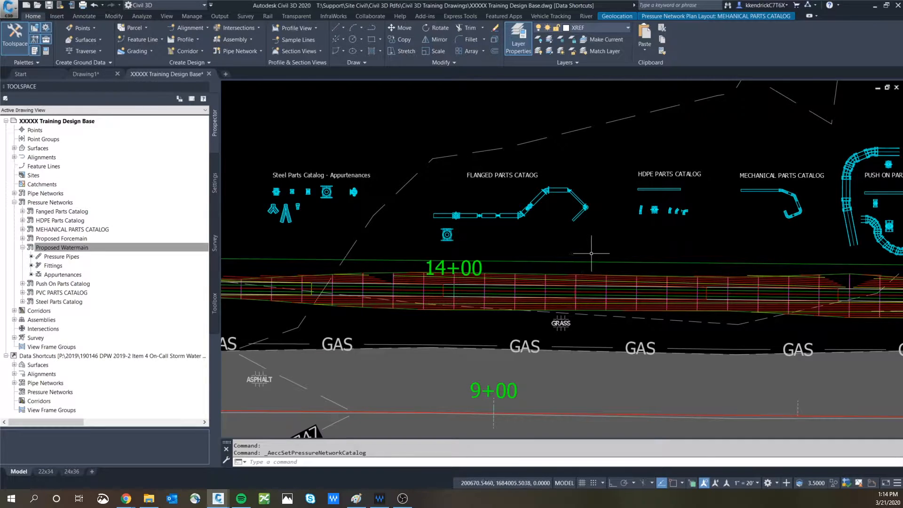
Step: Show the pressure network parts lists in the drawing settings and check the collection's options without creating a list
{"action": "left_click", "coordinate": [215, 184]}
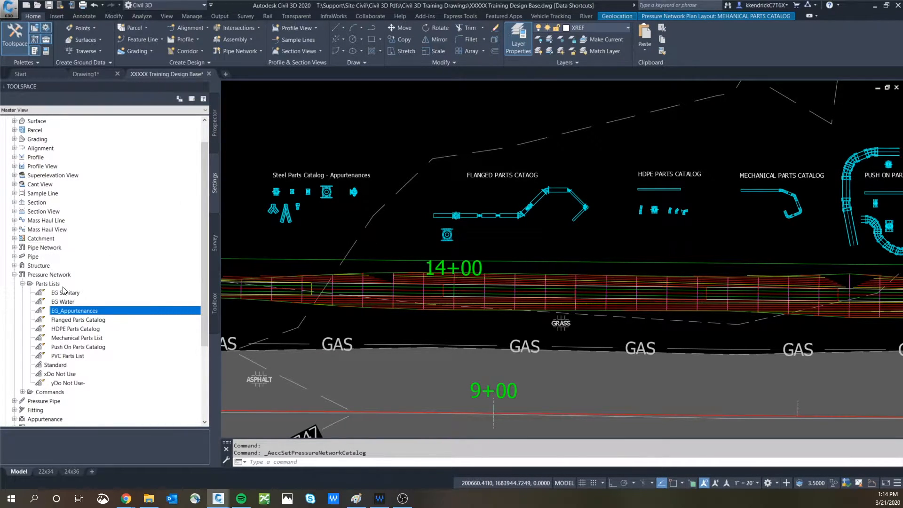
{"action": "right_click", "coordinate": [45, 284]}
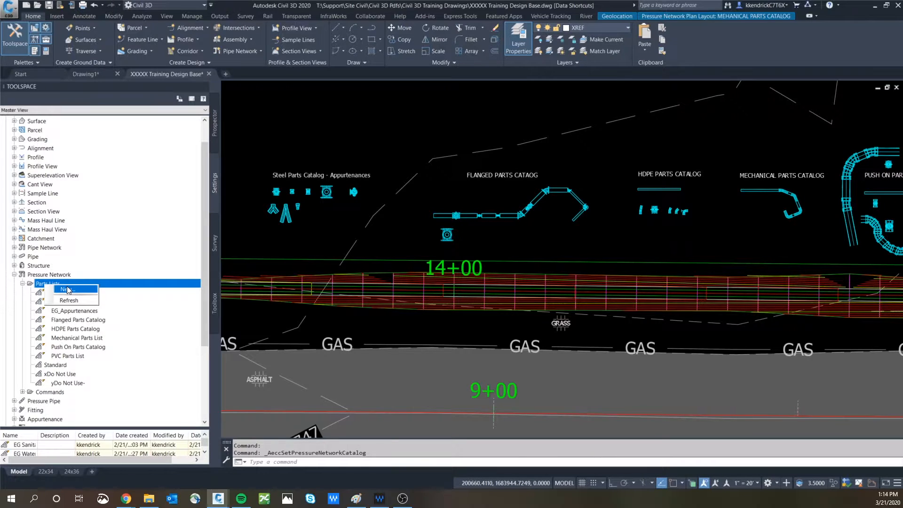
{"action": "left_click", "coordinate": [274, 151]}
{"action": "left_click", "coordinate": [278, 142]}
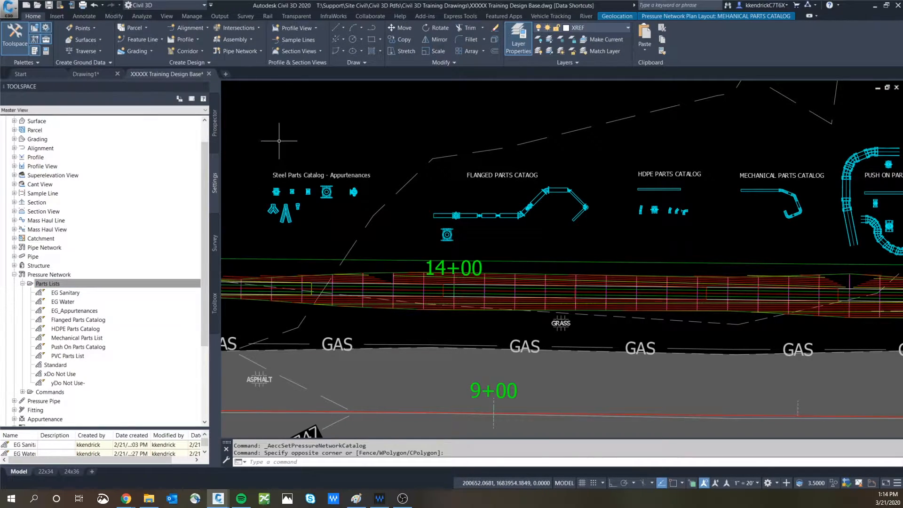
Step: Set the pressure network catalog database to Imperial_AWWA_Steel.sqlite
{"action": "left_click", "coordinate": [191, 61]}
{"action": "left_click", "coordinate": [160, 120]}
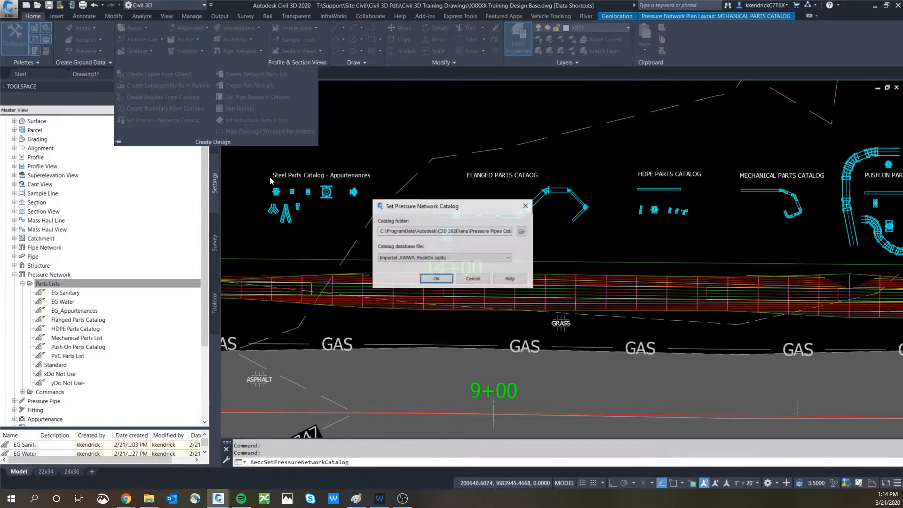
{"action": "left_click", "coordinate": [457, 257]}
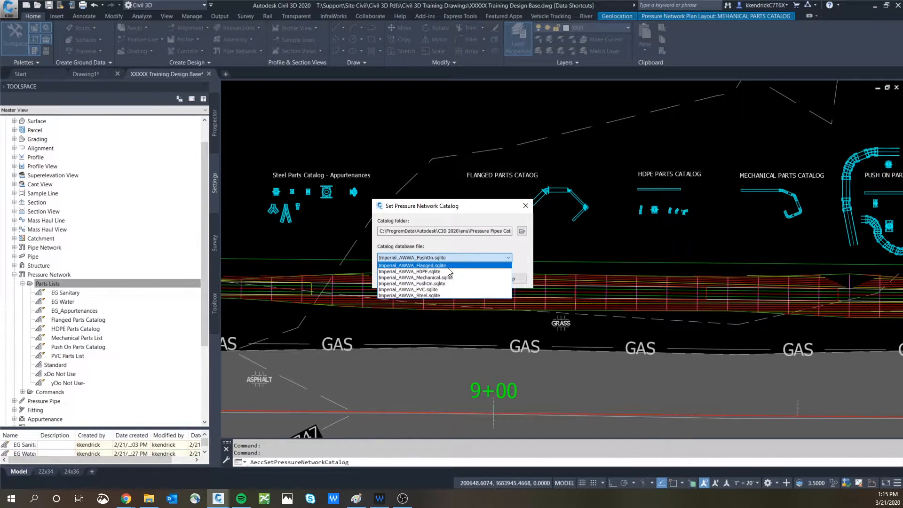
{"action": "left_click", "coordinate": [424, 296]}
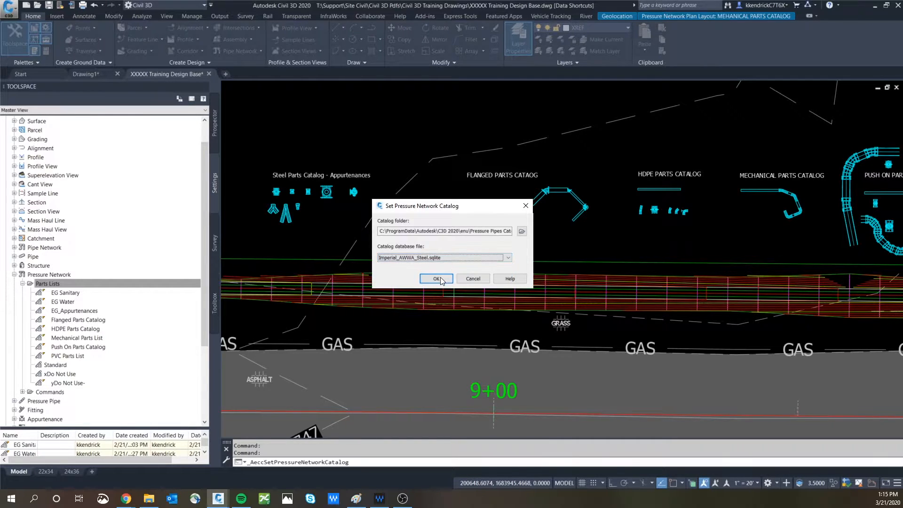
{"action": "left_click", "coordinate": [436, 278]}
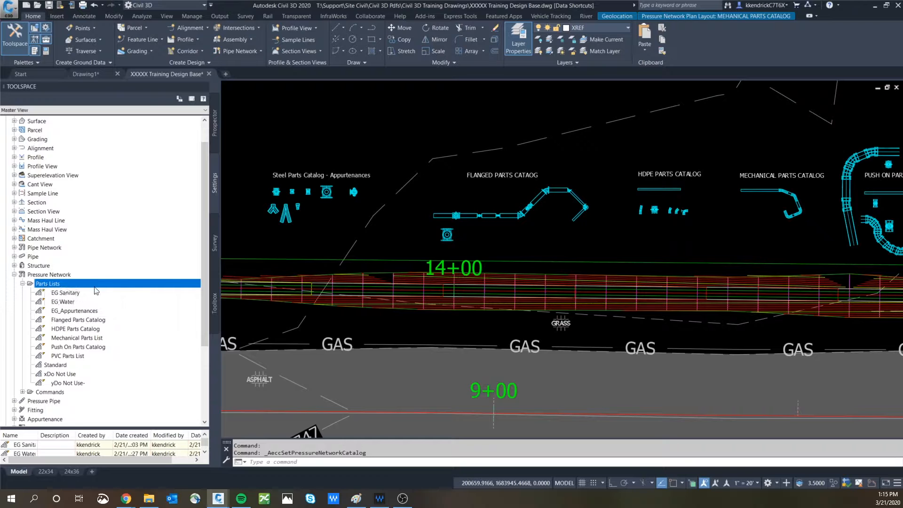
Step: Start a new pressure network parts list, review its pipes, fittings, appurtenances and summary including the catalog path, and discard it
{"action": "right_click", "coordinate": [49, 286]}
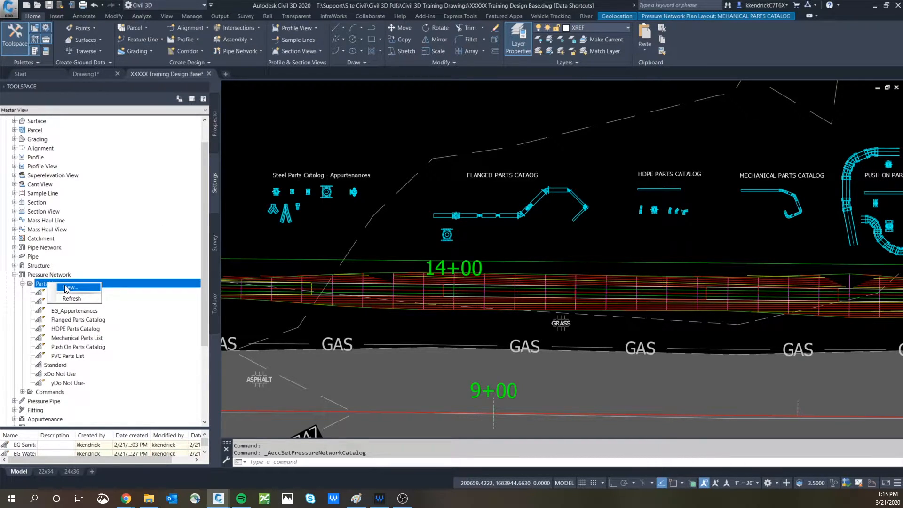
{"action": "left_click", "coordinate": [60, 286]}
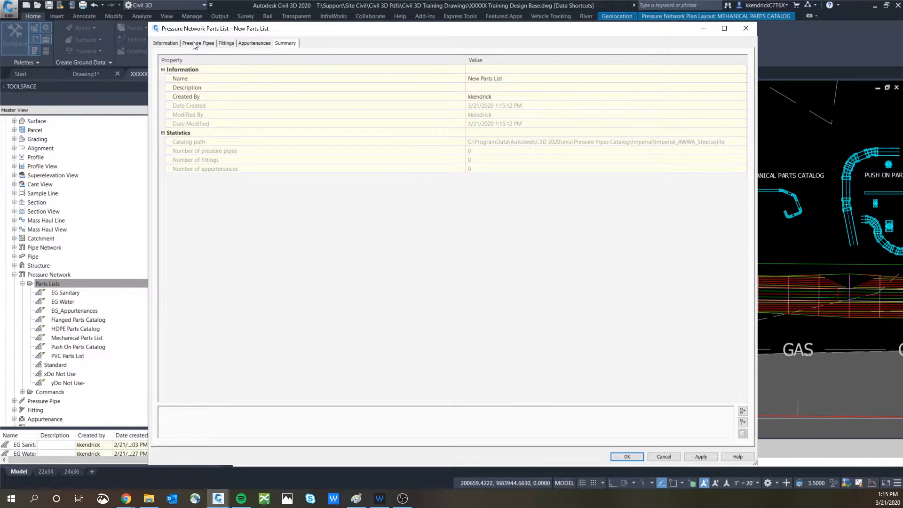
{"action": "left_click", "coordinate": [194, 43]}
{"action": "left_click", "coordinate": [227, 43]}
{"action": "left_click", "coordinate": [261, 43]}
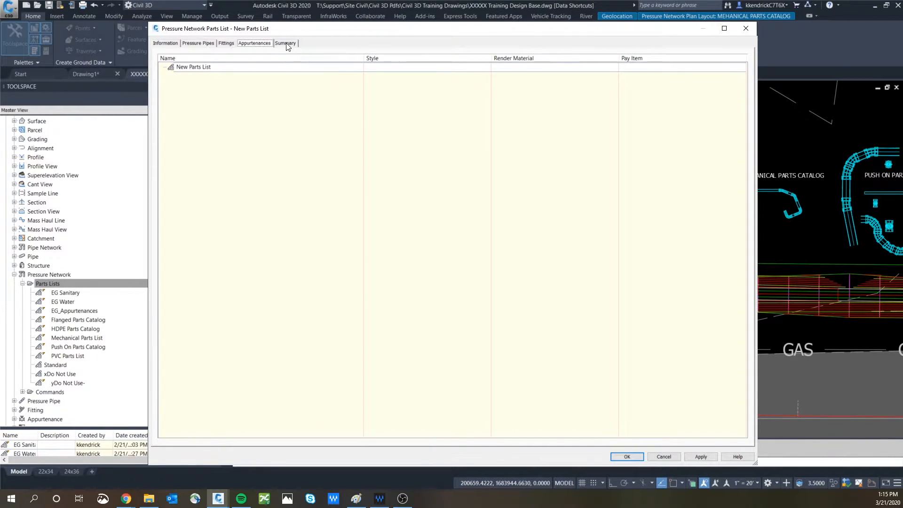
{"action": "left_click", "coordinate": [285, 43]}
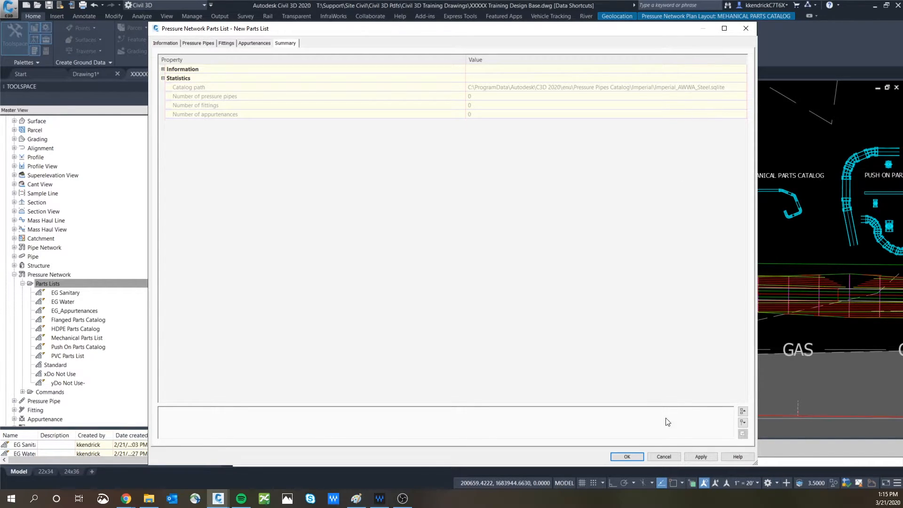
{"action": "left_click", "coordinate": [667, 456]}
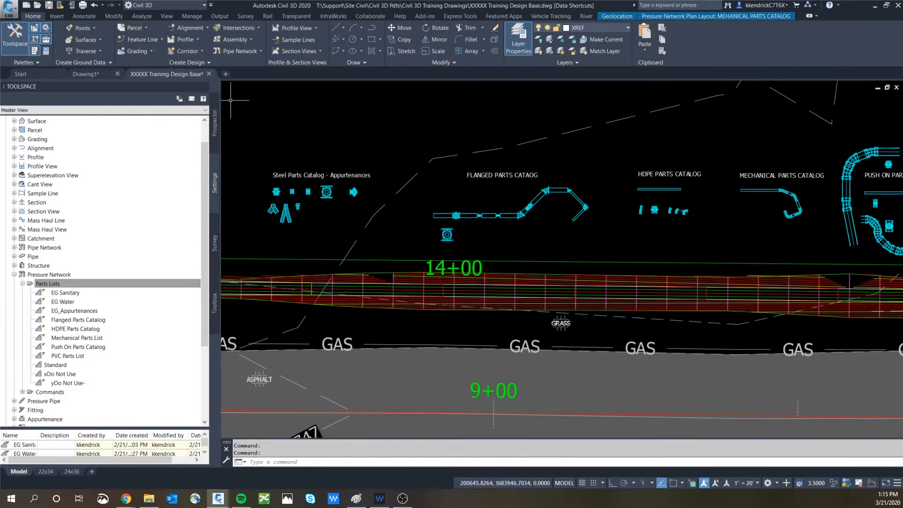
Step: Set the pressure network catalog database to Imperial_AWWA_Flanged.sqlite
{"action": "left_click", "coordinate": [211, 64]}
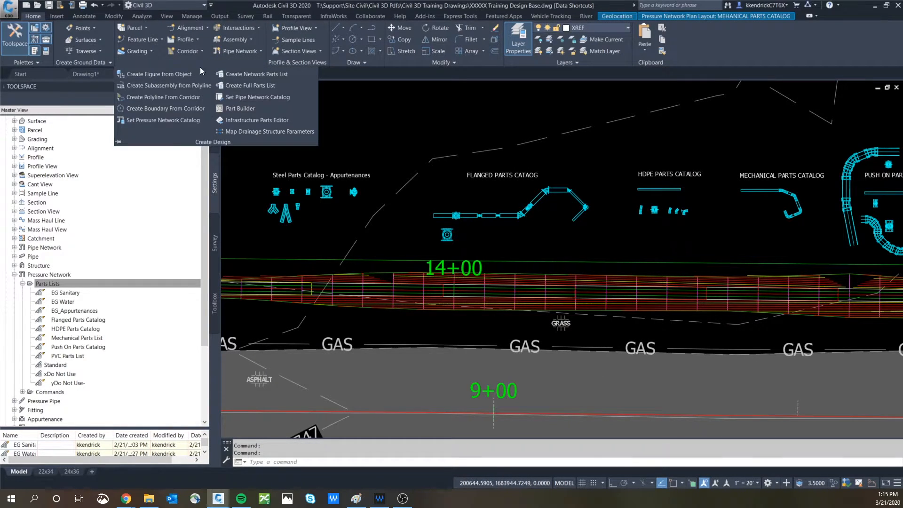
{"action": "left_click", "coordinate": [158, 119]}
{"action": "left_click", "coordinate": [484, 258]}
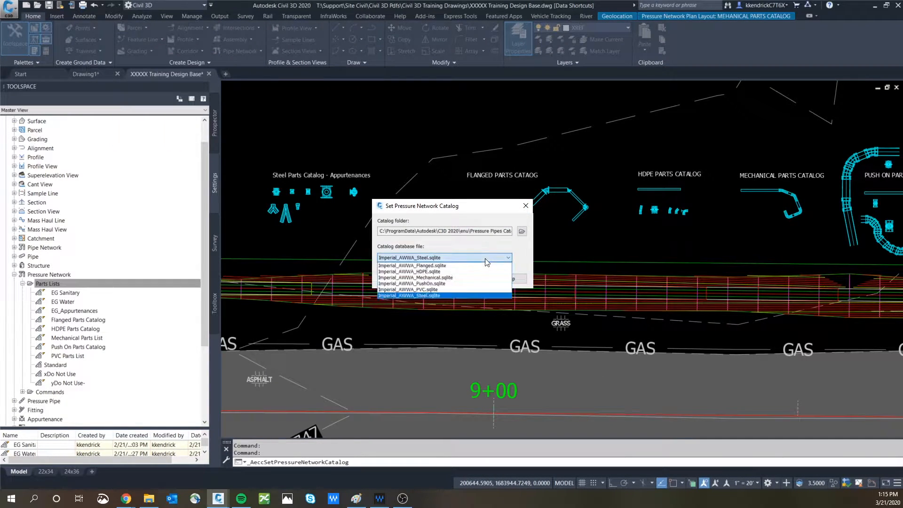
{"action": "left_click", "coordinate": [419, 266]}
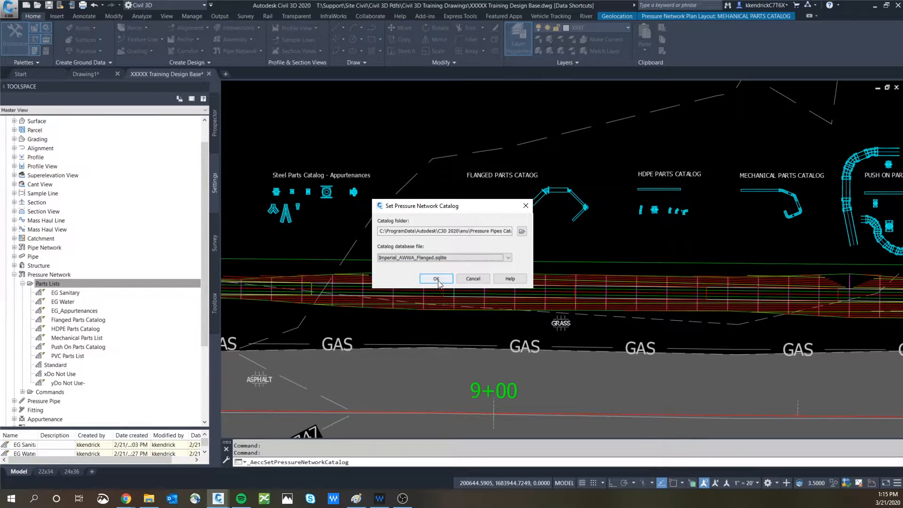
{"action": "left_click", "coordinate": [436, 279]}
Step: Start a new parts list, browse the valve and hydrant families offered as appurtenance types, and discard the list without adding any
{"action": "right_click", "coordinate": [58, 287]}
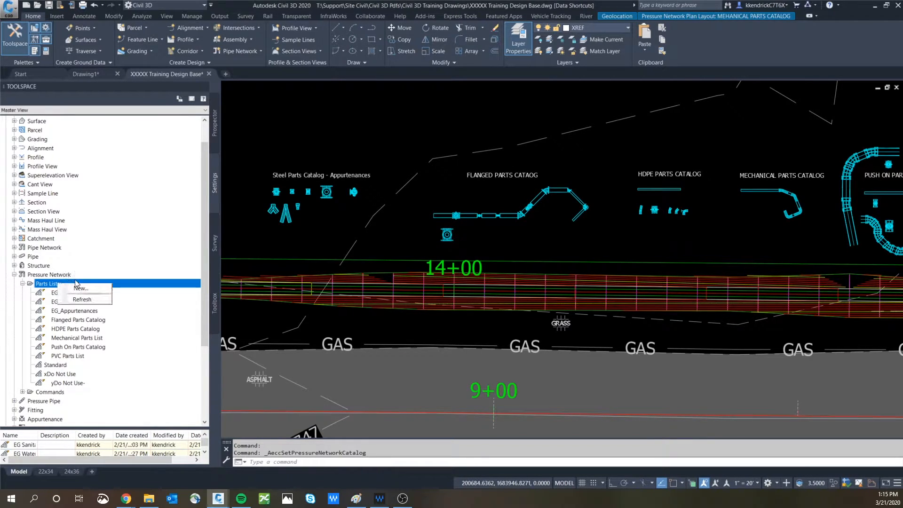
{"action": "left_click", "coordinate": [81, 290]}
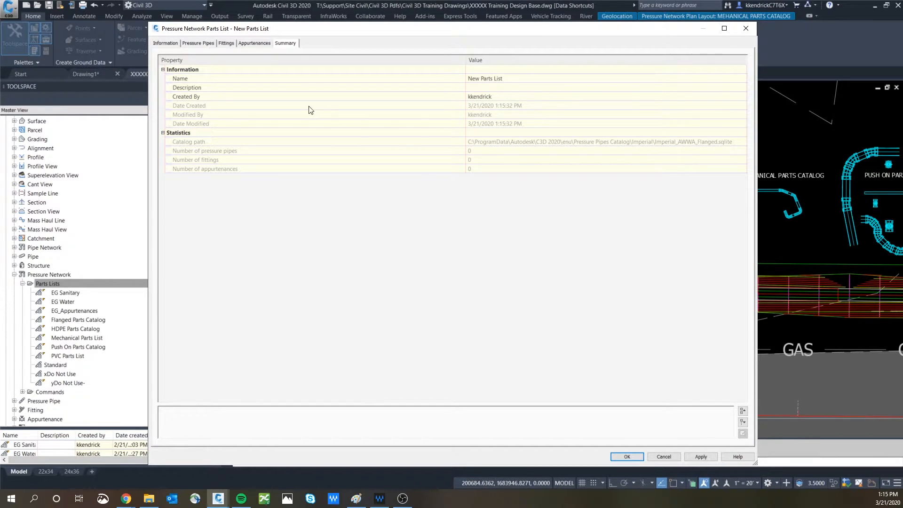
{"action": "left_click", "coordinate": [254, 43]}
{"action": "right_click", "coordinate": [196, 68]}
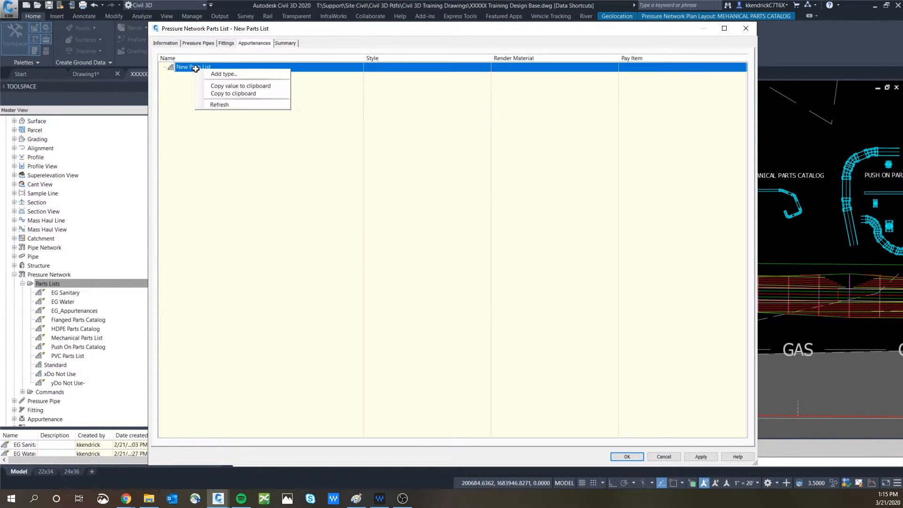
{"action": "left_click", "coordinate": [217, 74]}
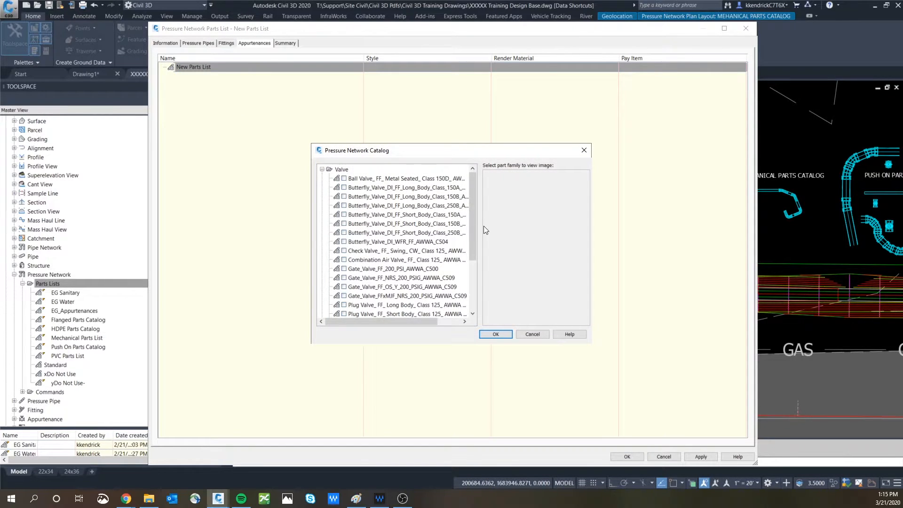
{"action": "left_click_drag", "start_coordinate": [472, 213], "coordinate": [479, 280]}
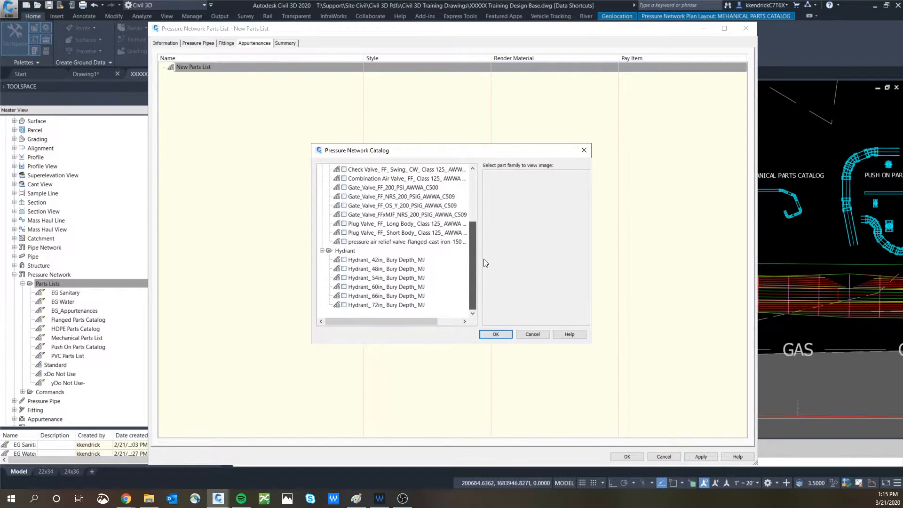
{"action": "scroll", "coordinate": [376, 249], "scroll_direction": "up", "scroll_amount": 2}
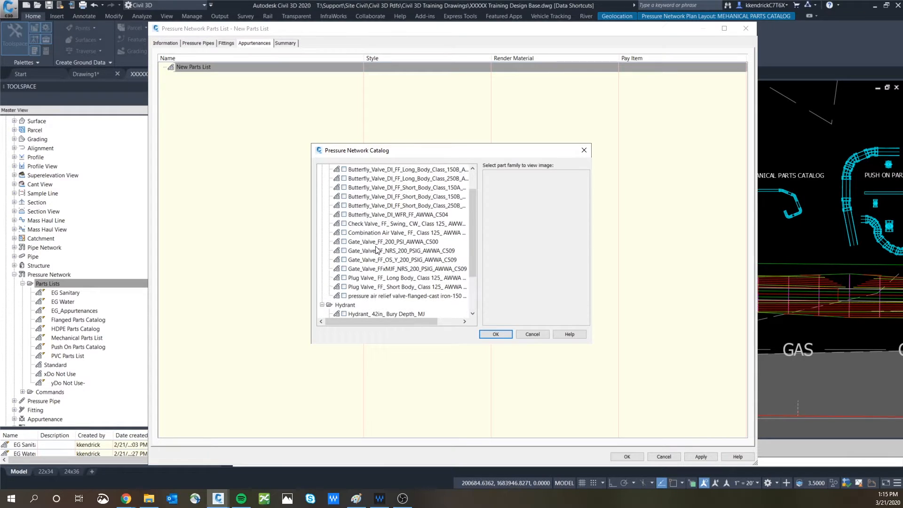
{"action": "scroll", "coordinate": [377, 230], "scroll_direction": "up", "scroll_amount": 1}
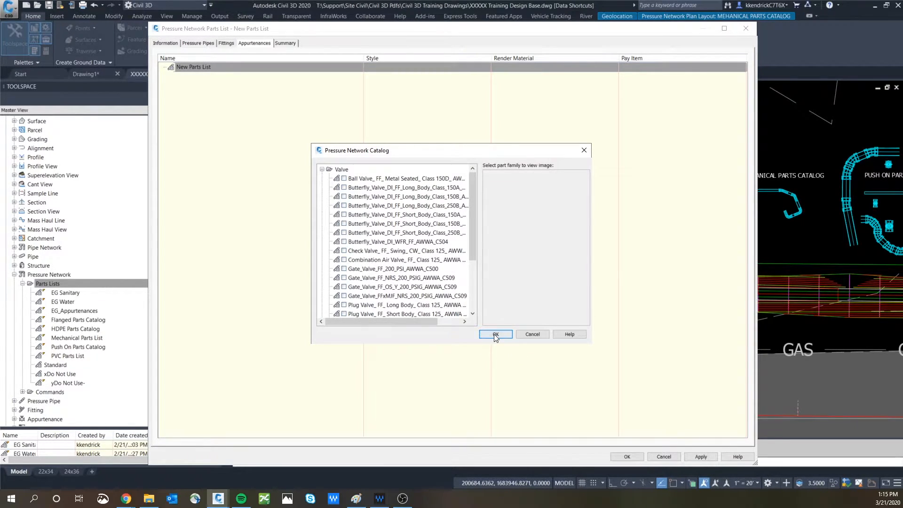
{"action": "left_click", "coordinate": [534, 334]}
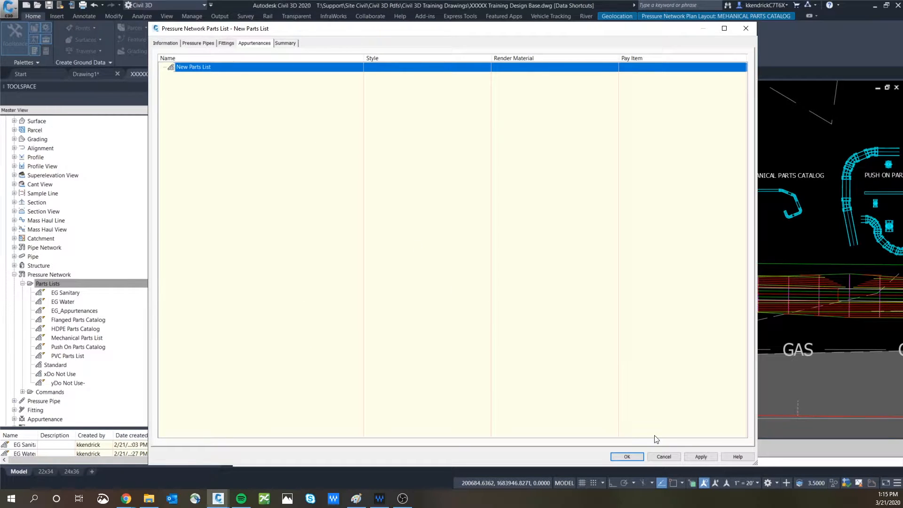
{"action": "left_click", "coordinate": [673, 456]}
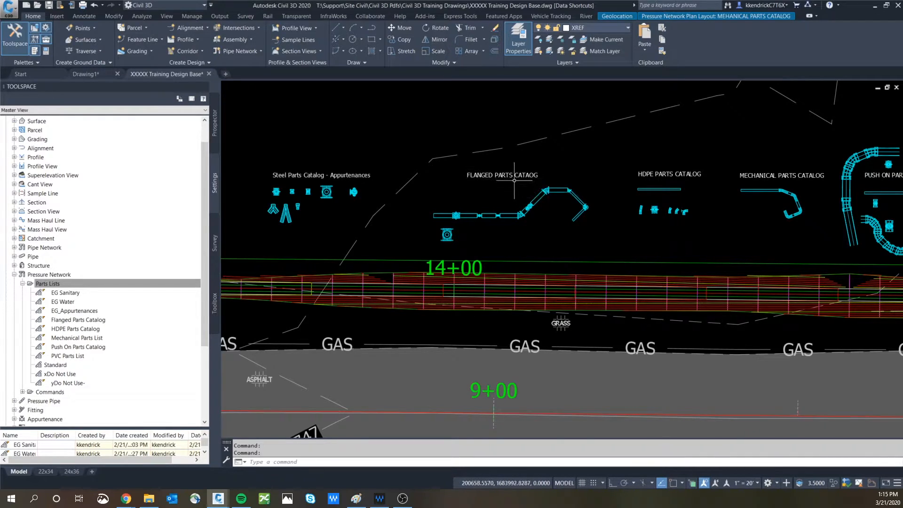
Step: Examine the flanged parts sample run in the drawing, looking closely at its flanged elbows, valves and pipe connections
{"action": "scroll", "coordinate": [524, 207], "scroll_direction": "up", "scroll_amount": 3}
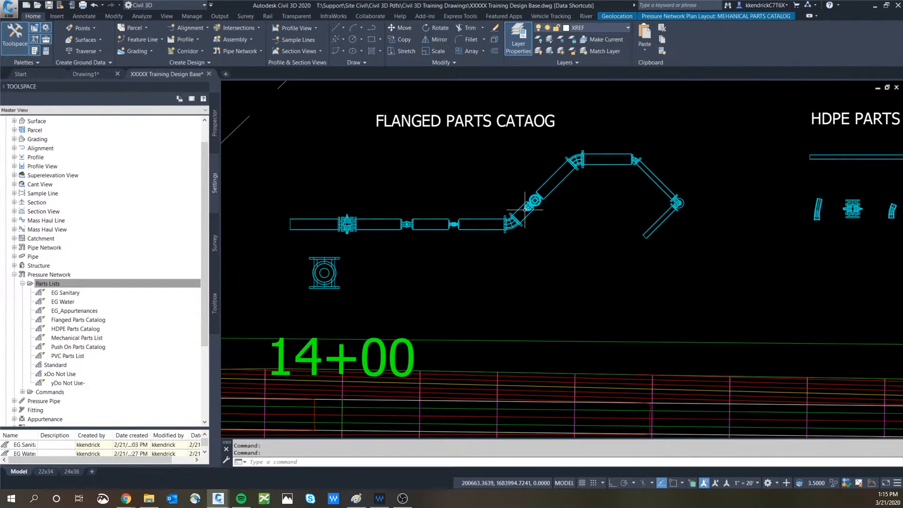
{"action": "scroll", "coordinate": [527, 219], "scroll_direction": "up", "scroll_amount": 4}
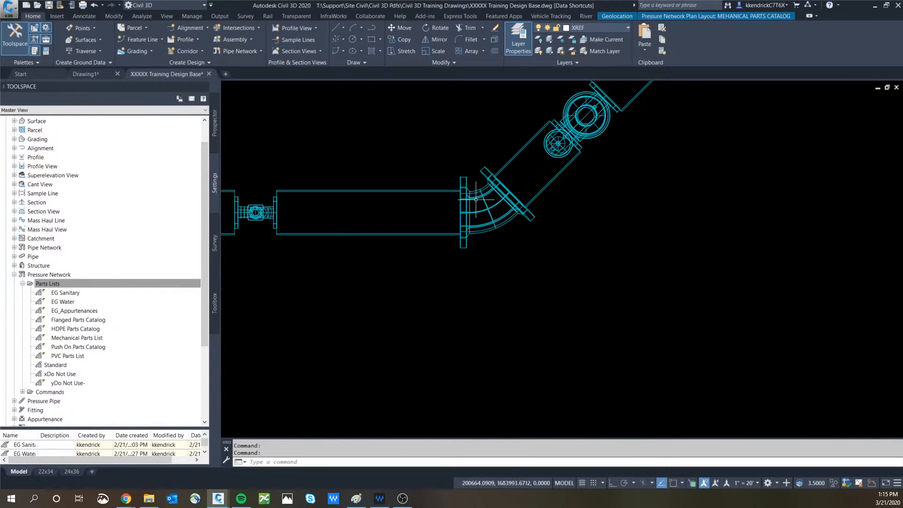
{"action": "scroll", "coordinate": [533, 233], "scroll_direction": "up", "scroll_amount": 2}
{"action": "scroll", "coordinate": [533, 233], "scroll_direction": "down", "scroll_amount": 4}
{"action": "middle_click_drag", "start_coordinate": [429, 233], "coordinate": [537, 241]}
{"action": "middle_click_drag", "start_coordinate": [411, 245], "coordinate": [532, 249]}
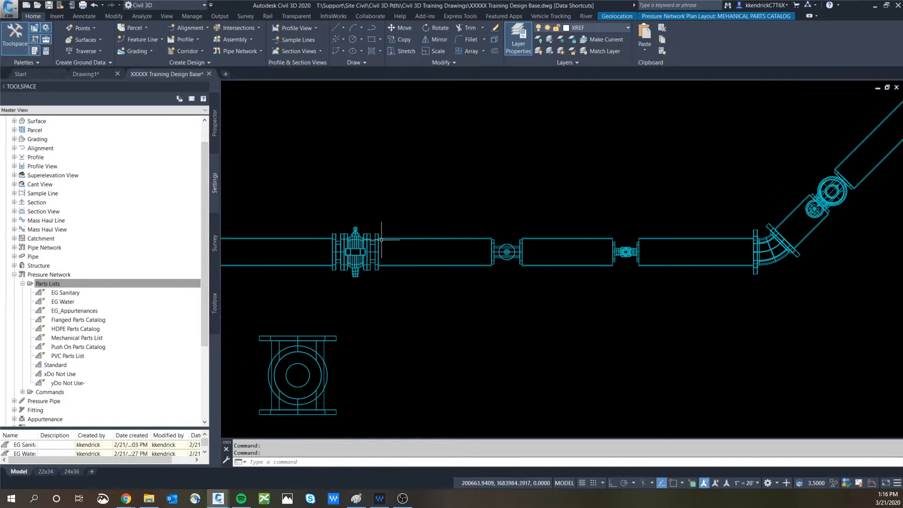
{"action": "scroll", "coordinate": [363, 253], "scroll_direction": "down", "scroll_amount": 5}
{"action": "scroll", "coordinate": [611, 216], "scroll_direction": "up", "scroll_amount": 1}
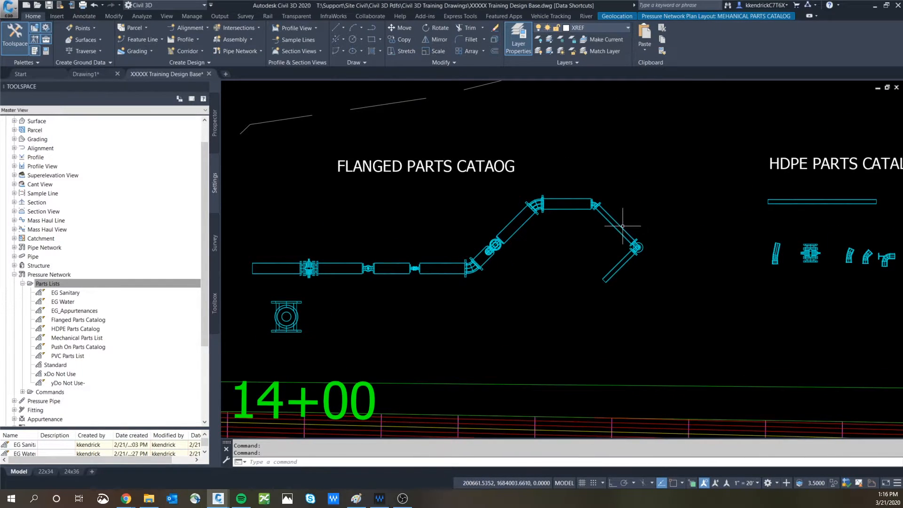
{"action": "scroll", "coordinate": [625, 221], "scroll_direction": "up", "scroll_amount": 4}
{"action": "middle_click_drag", "start_coordinate": [619, 228], "coordinate": [565, 233]}
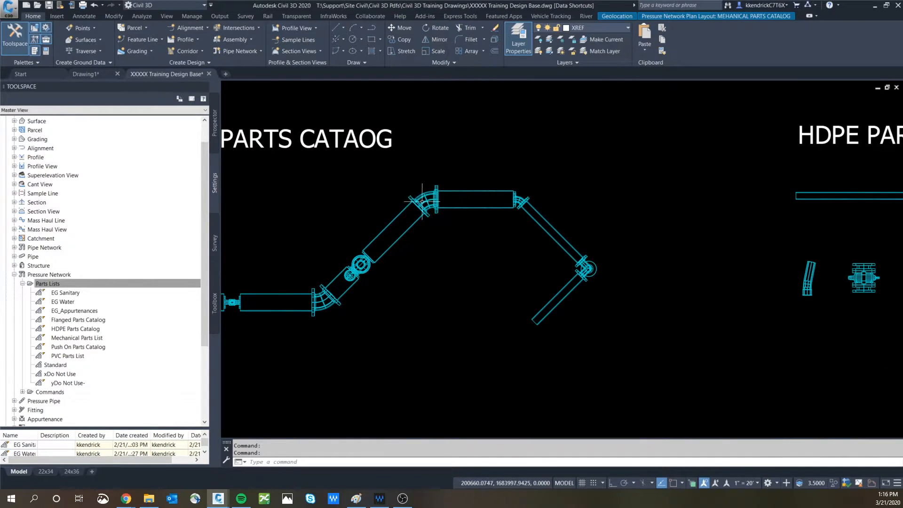
{"action": "scroll", "coordinate": [398, 250], "scroll_direction": "up", "scroll_amount": 2}
{"action": "middle_click_drag", "start_coordinate": [399, 250], "coordinate": [519, 228]}
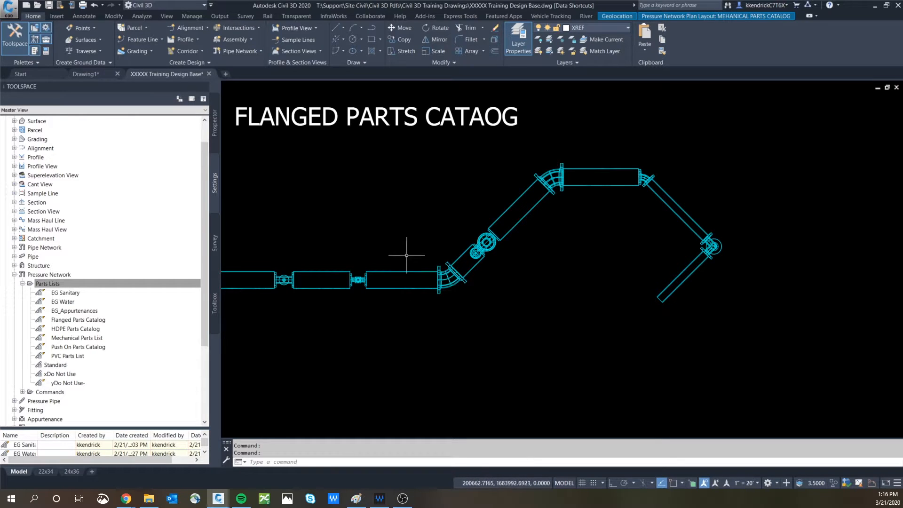
{"action": "scroll", "coordinate": [415, 243], "scroll_direction": "up", "scroll_amount": 4}
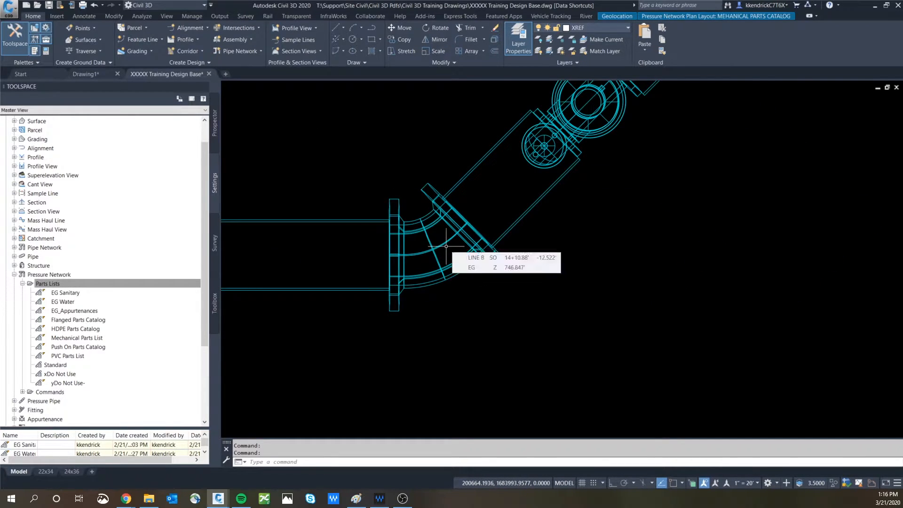
{"action": "scroll", "coordinate": [449, 245], "scroll_direction": "down", "scroll_amount": 4}
{"action": "scroll", "coordinate": [449, 246], "scroll_direction": "down", "scroll_amount": 3}
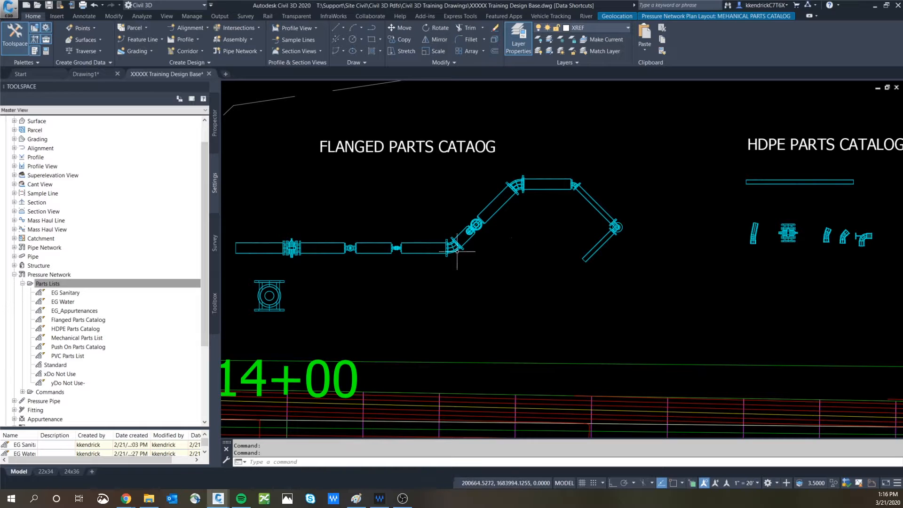
{"action": "scroll", "coordinate": [450, 246], "scroll_direction": "up", "scroll_amount": 2}
{"action": "scroll", "coordinate": [474, 241], "scroll_direction": "down", "scroll_amount": 2}
{"action": "middle_click_drag", "start_coordinate": [497, 246], "coordinate": [492, 259]}
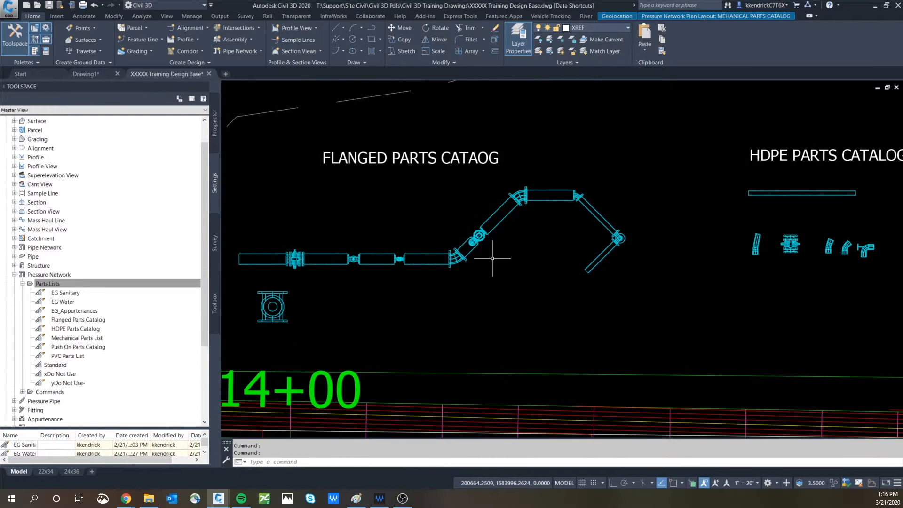
Step: Examine the HDPE parts catalog samples in the drawing, including the pipe, elbows and valve
{"action": "scroll", "coordinate": [431, 163], "scroll_direction": "down", "scroll_amount": 2}
{"action": "middle_click_drag", "start_coordinate": [703, 202], "coordinate": [611, 226]}
{"action": "scroll", "coordinate": [583, 226], "scroll_direction": "up", "scroll_amount": 4}
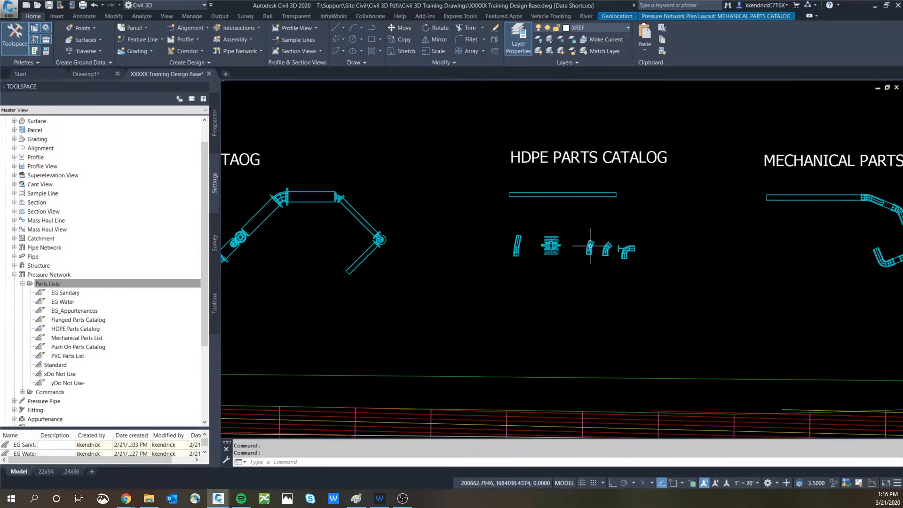
{"action": "scroll", "coordinate": [614, 249], "scroll_direction": "up", "scroll_amount": 4}
{"action": "middle_click_drag", "start_coordinate": [476, 237], "coordinate": [599, 244]}
{"action": "scroll", "coordinate": [373, 242], "scroll_direction": "down", "scroll_amount": 5}
{"action": "middle_click_drag", "start_coordinate": [473, 223], "coordinate": [468, 264]}
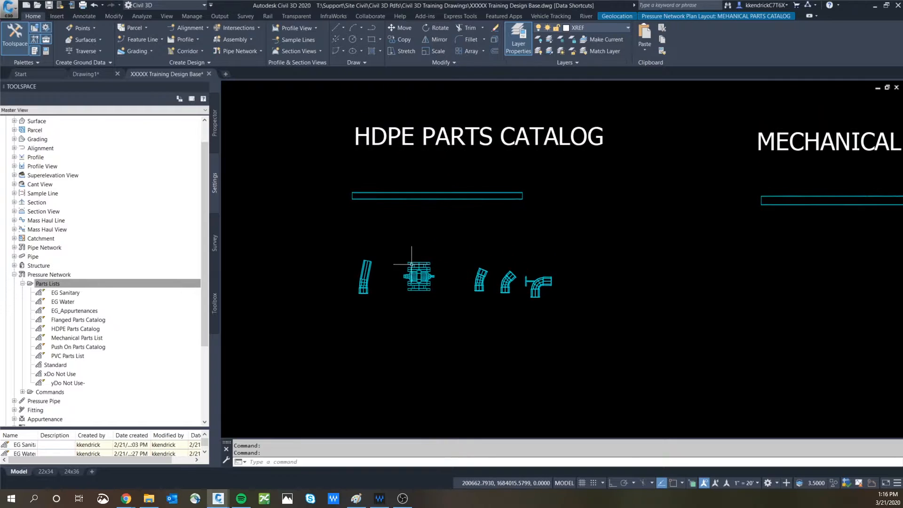
Step: Open the HDPE Parts Catalog parts list, review its appurtenances and High Density Polyethylene pipe sizes, and close it without changes
{"action": "left_click", "coordinate": [68, 331]}
{"action": "right_click", "coordinate": [73, 329]}
{"action": "left_click", "coordinate": [94, 334]}
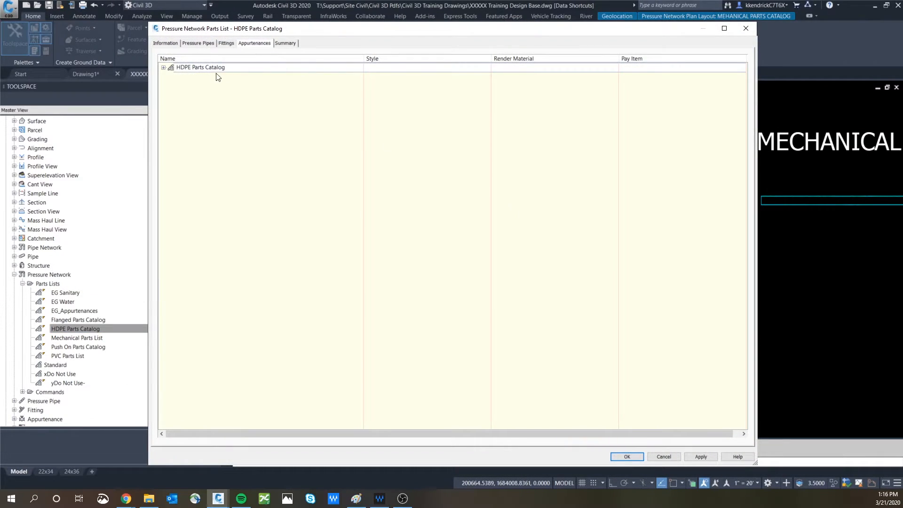
{"action": "left_click", "coordinate": [163, 68]}
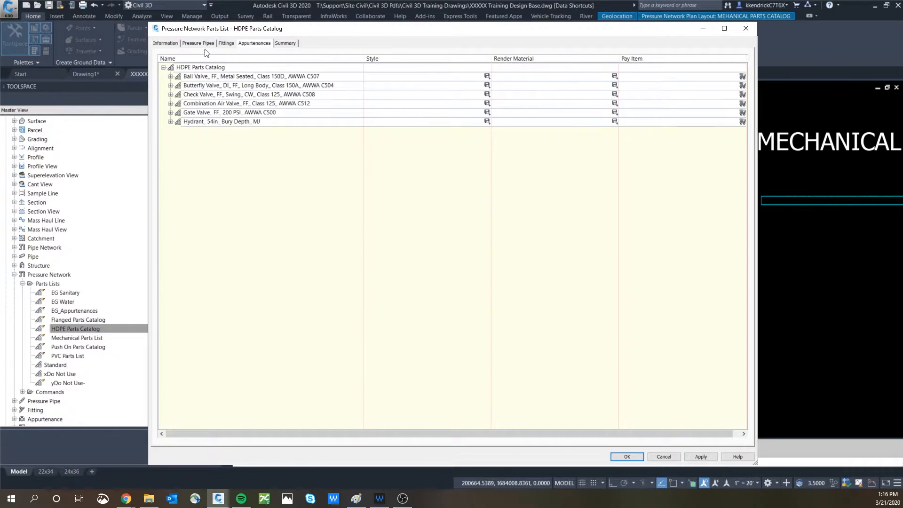
{"action": "left_click", "coordinate": [206, 45]}
{"action": "left_click", "coordinate": [163, 68]}
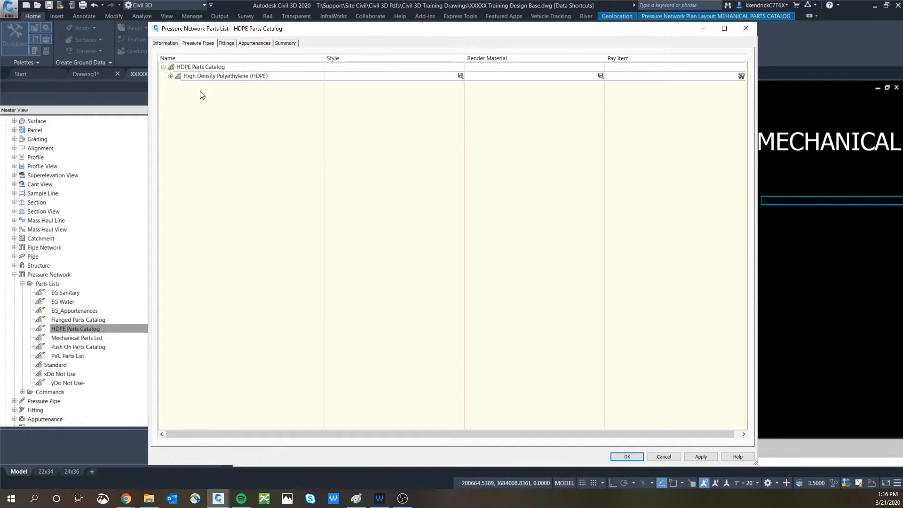
{"action": "left_click", "coordinate": [170, 76]}
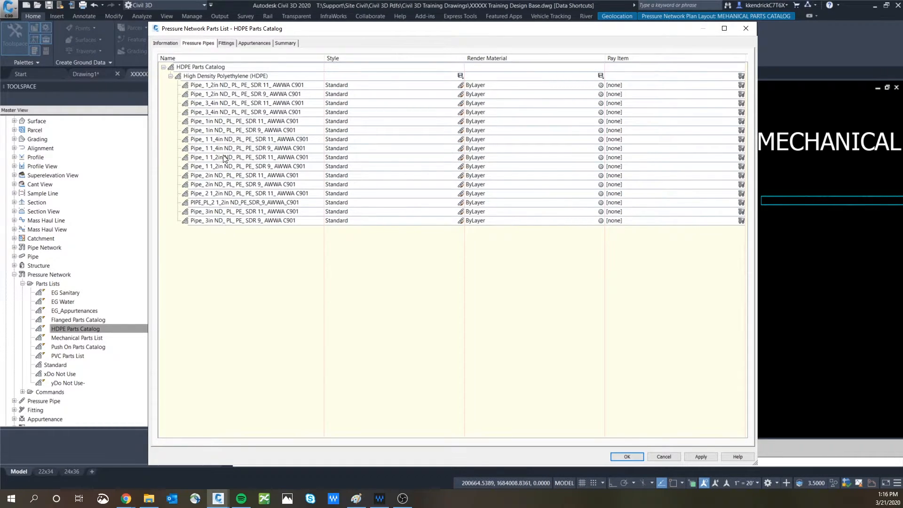
{"action": "left_click", "coordinate": [670, 457]}
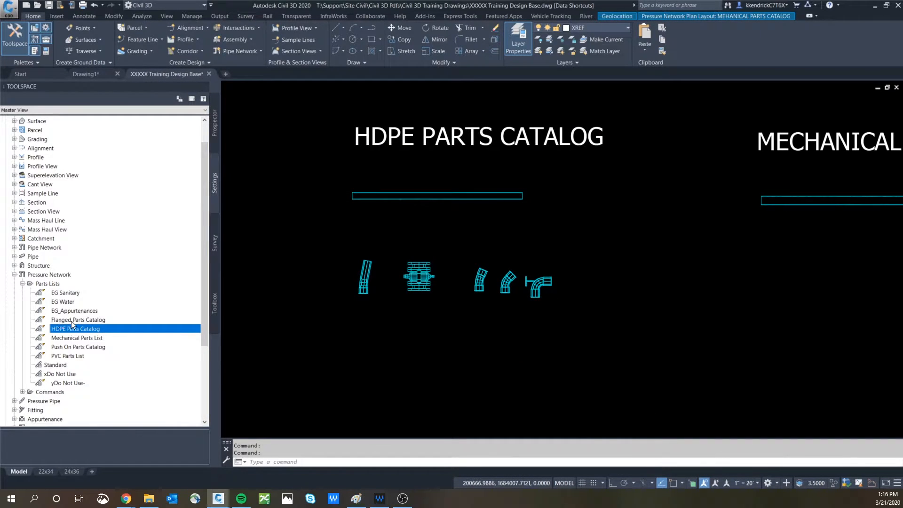
Step: Open the PVC Parts List for editing and review the pipe sizes in its PVC family
{"action": "left_click", "coordinate": [73, 357]}
{"action": "left_click", "coordinate": [94, 359]}
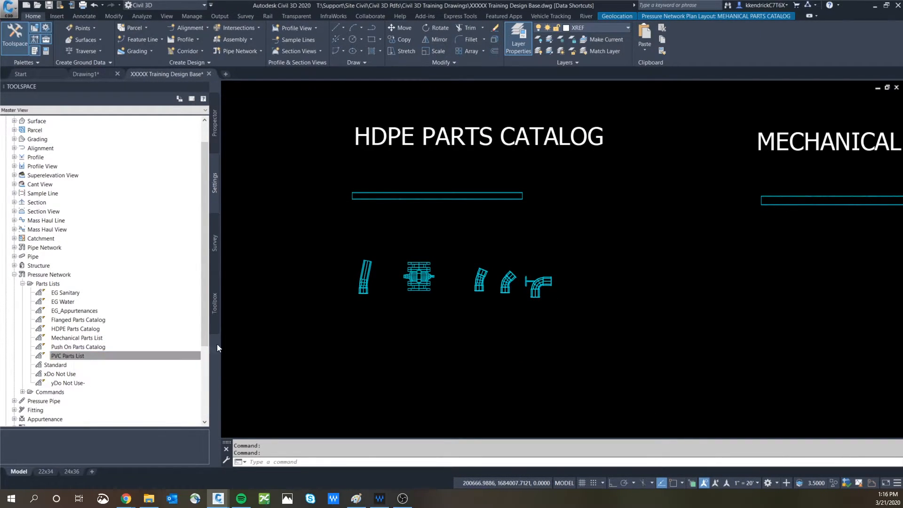
{"action": "left_click", "coordinate": [163, 67]}
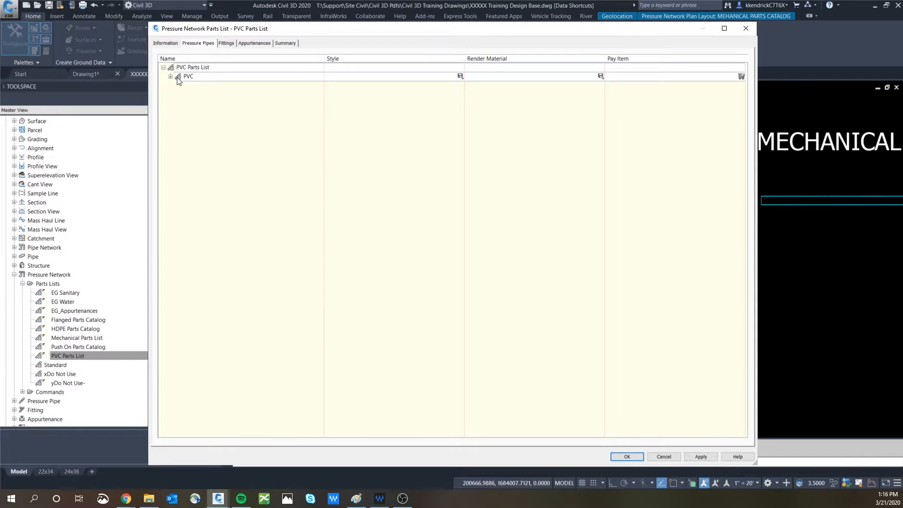
{"action": "left_click", "coordinate": [171, 76]}
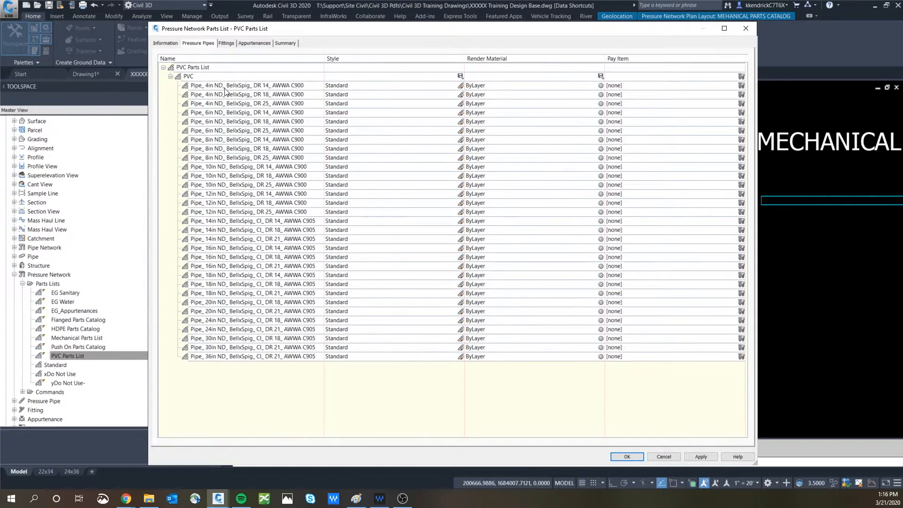
Step: Review the PVC Parts List's appurtenances and browse the valve families available to add, without adding any
{"action": "left_click", "coordinate": [254, 43]}
{"action": "left_click", "coordinate": [164, 67]}
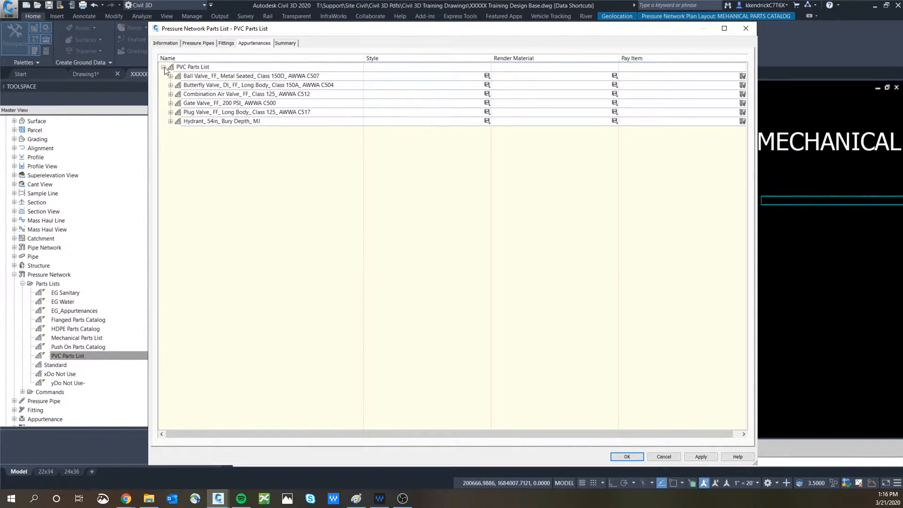
{"action": "right_click", "coordinate": [190, 67]}
{"action": "left_click", "coordinate": [212, 72]}
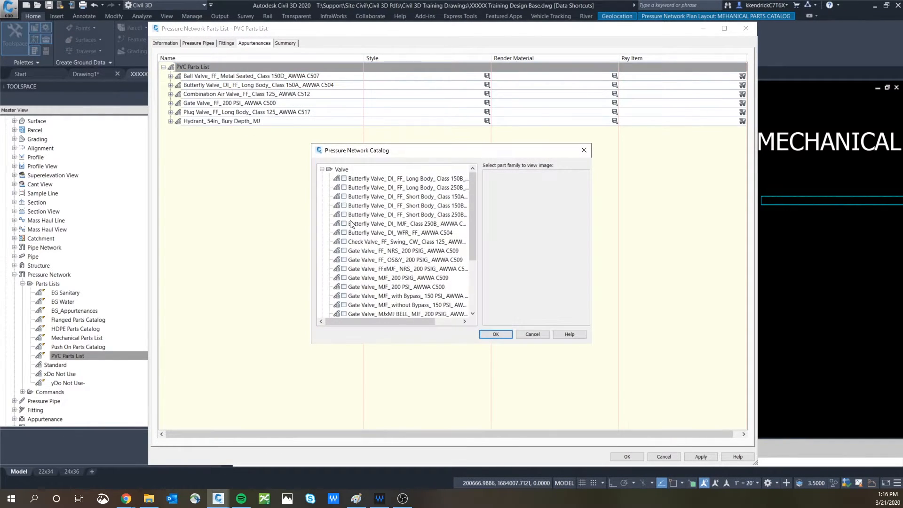
{"action": "mouse_move", "coordinate": [471, 193]}
{"action": "left_mouse_down"}
{"action": "mouse_move", "coordinate": [477, 257]}
{"action": "mouse_move", "coordinate": [470, 207]}
{"action": "left_mouse_up"}
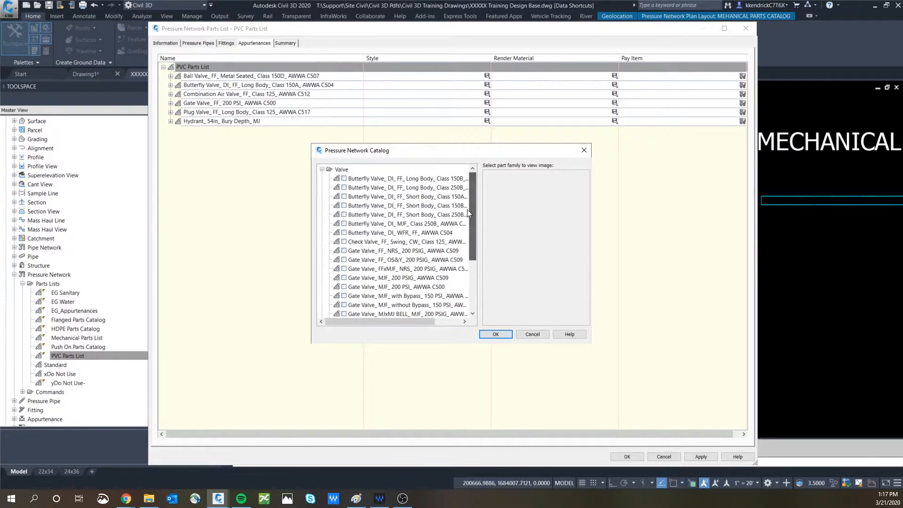
{"action": "left_click", "coordinate": [535, 332]}
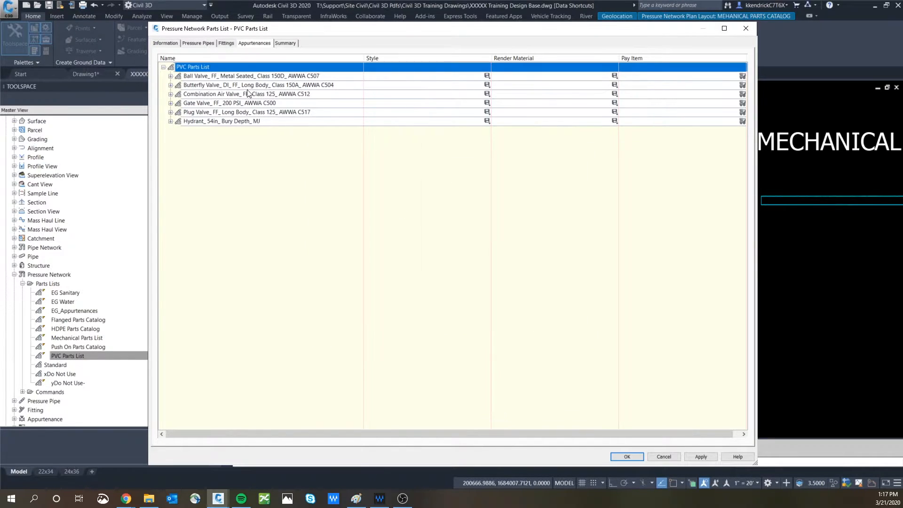
Step: Add the ductile iron Reducer family to the fittings of the PVC Parts List
{"action": "left_click", "coordinate": [225, 44]}
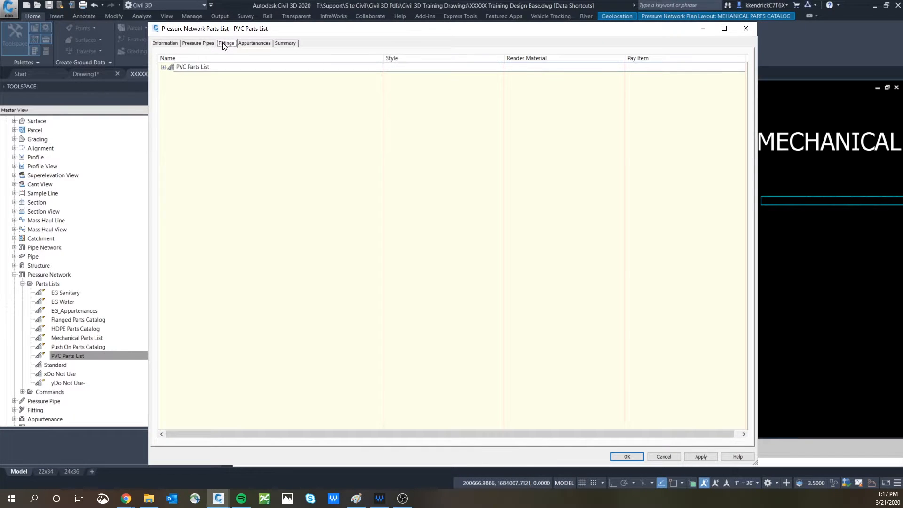
{"action": "left_click", "coordinate": [163, 66]}
{"action": "right_click", "coordinate": [191, 67]}
{"action": "left_click", "coordinate": [207, 72]}
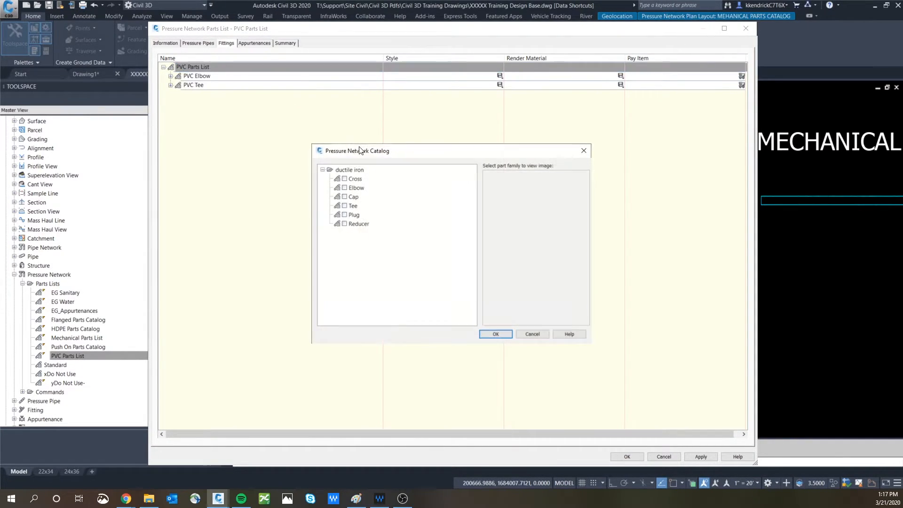
{"action": "left_click", "coordinate": [343, 224]}
{"action": "left_click", "coordinate": [497, 333]}
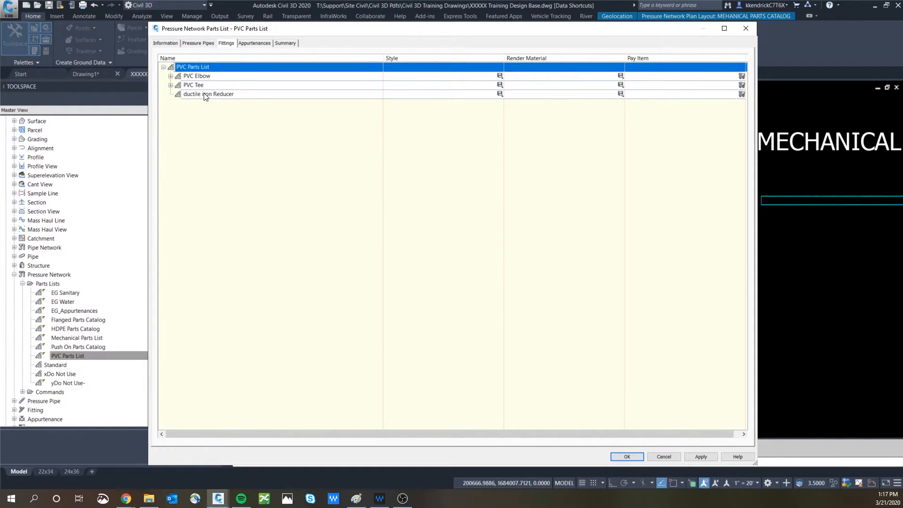
Step: Add all nominal diameter sizes to the ductile iron Reducer and expand the family to review them
{"action": "left_click", "coordinate": [205, 96]}
{"action": "right_click", "coordinate": [205, 96]}
{"action": "left_click", "coordinate": [223, 98]}
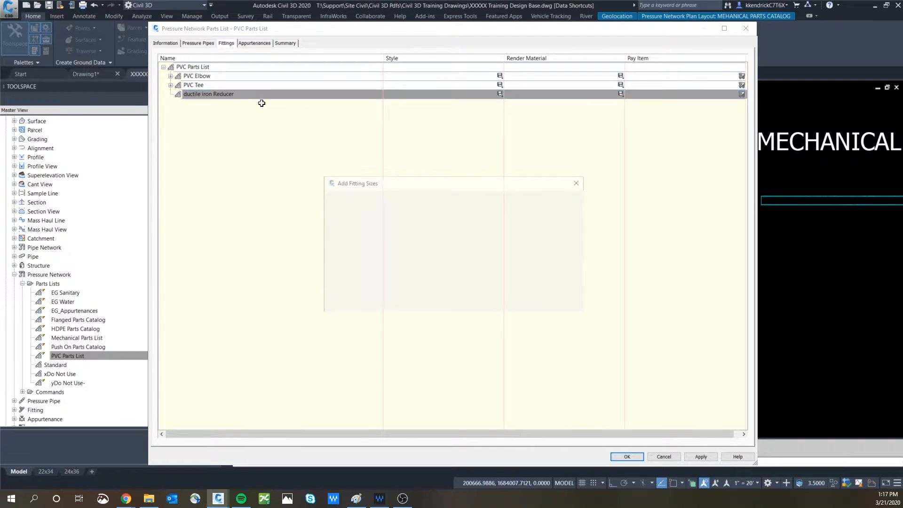
{"action": "left_click", "coordinate": [521, 210]}
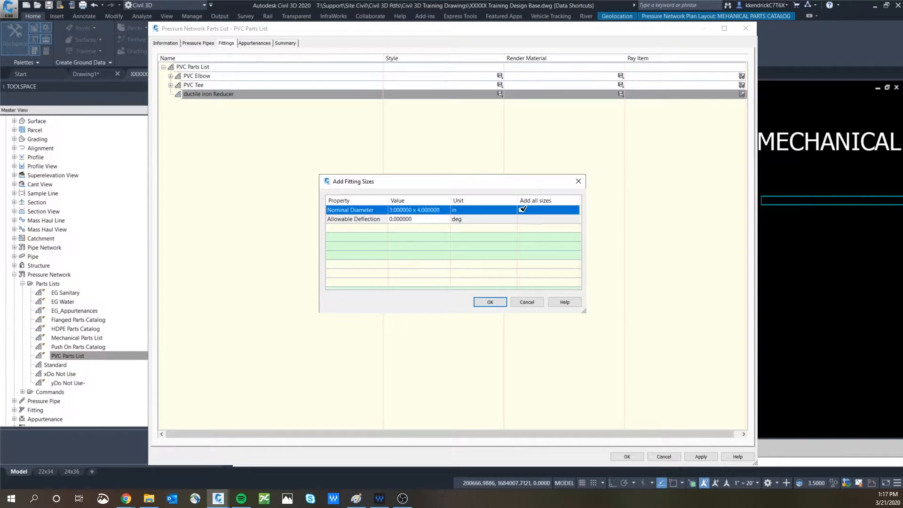
{"action": "left_click", "coordinate": [490, 302]}
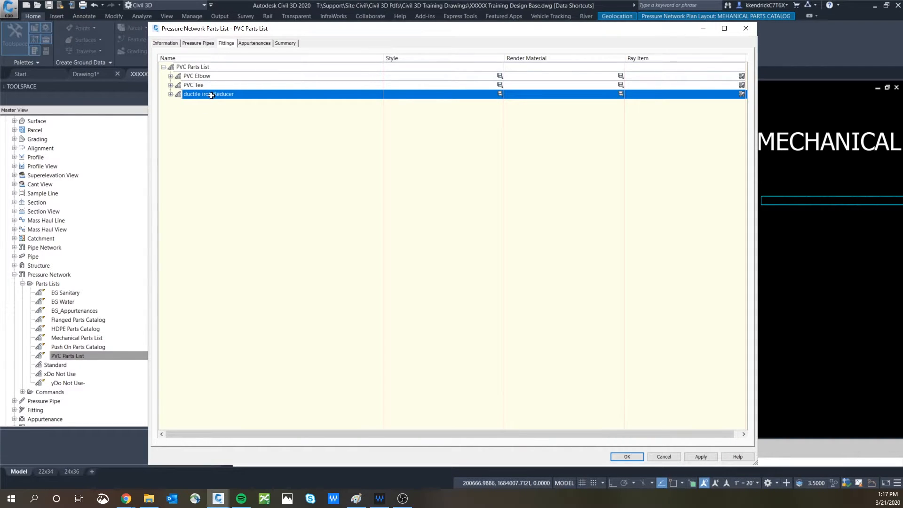
{"action": "left_click", "coordinate": [170, 94]}
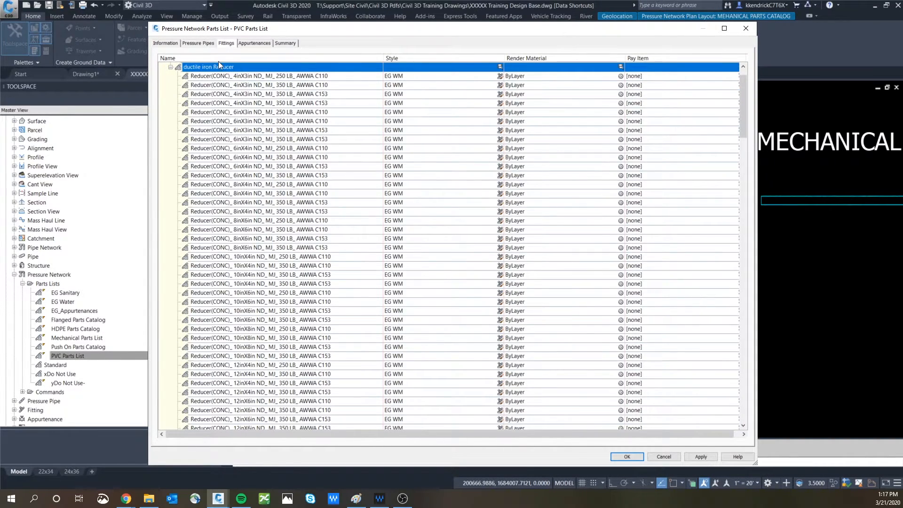
Step: Delete the ductile iron Reducer family with all its sizes from the PVC Parts List fittings
{"action": "right_click", "coordinate": [226, 67]}
{"action": "left_click", "coordinate": [250, 85]}
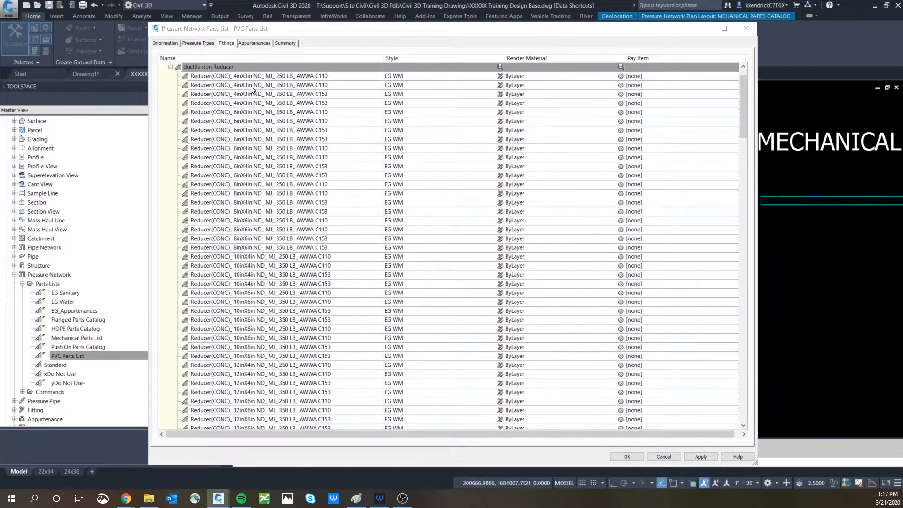
{"action": "left_click", "coordinate": [473, 272]}
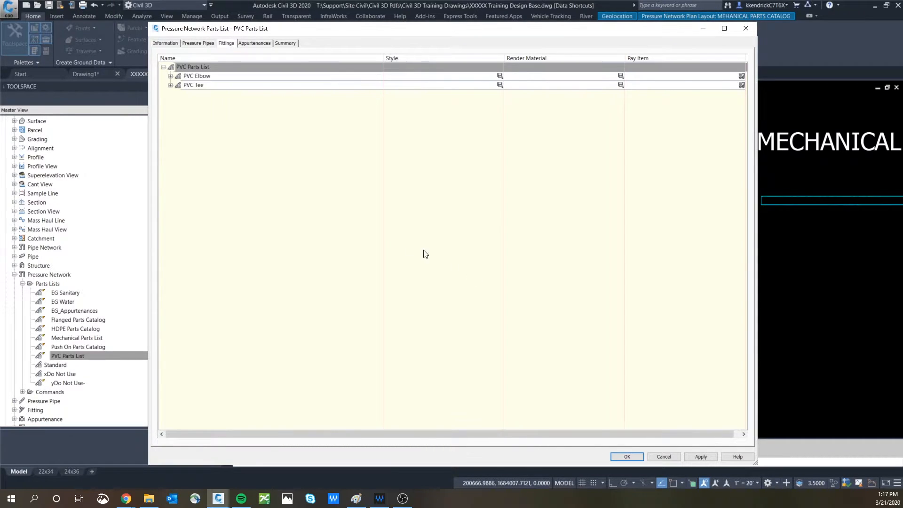
Step: Add the ductile iron Reducer family to the PVC Parts List fittings again, without any sizes
{"action": "right_click", "coordinate": [200, 67]}
{"action": "left_click", "coordinate": [214, 71]}
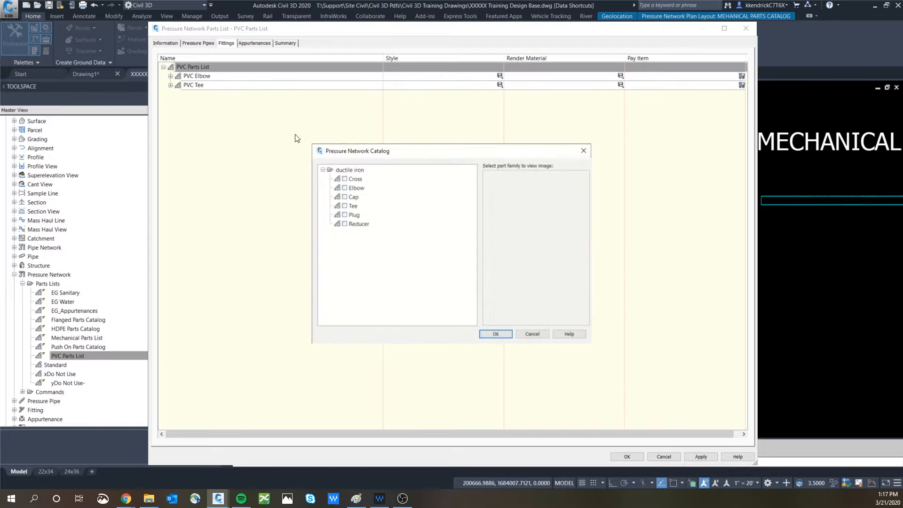
{"action": "left_click", "coordinate": [345, 224]}
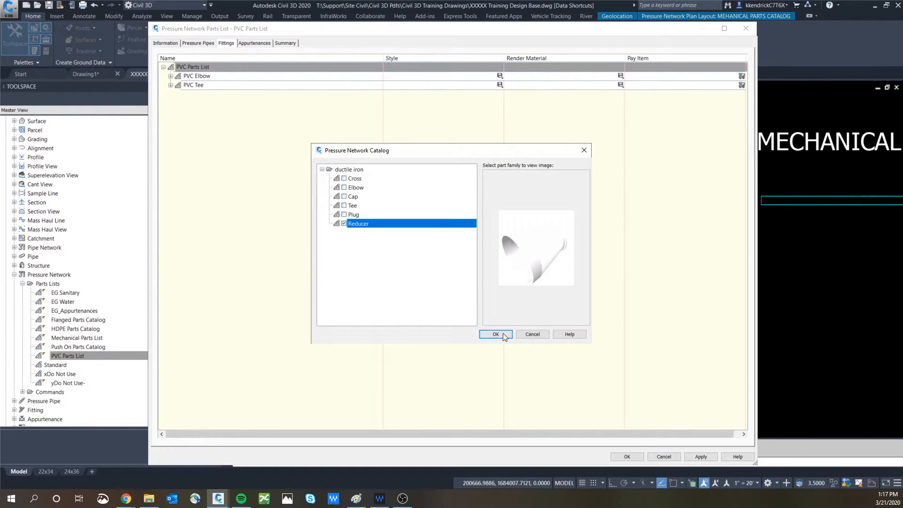
{"action": "left_click", "coordinate": [496, 334]}
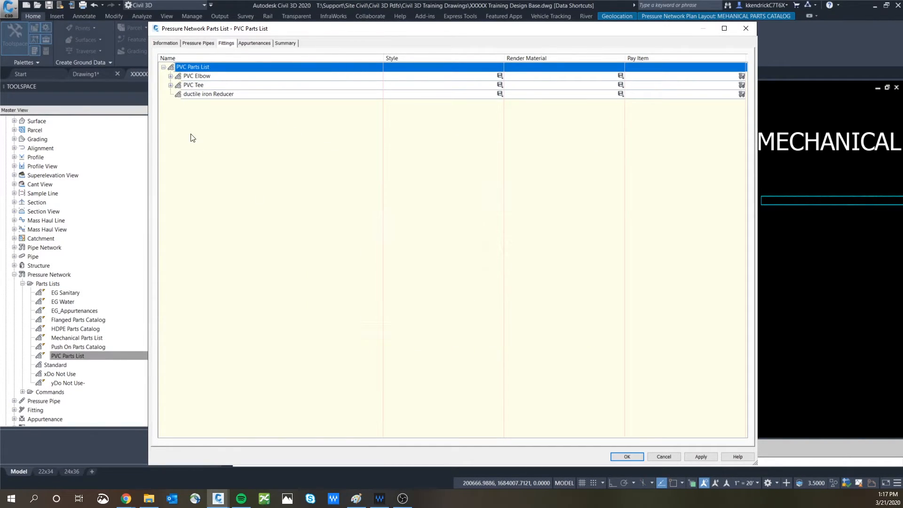
Step: Add all nominal diameter sizes to the ductile iron Reducer family in the PVC Parts List fittings
{"action": "right_click", "coordinate": [208, 96]}
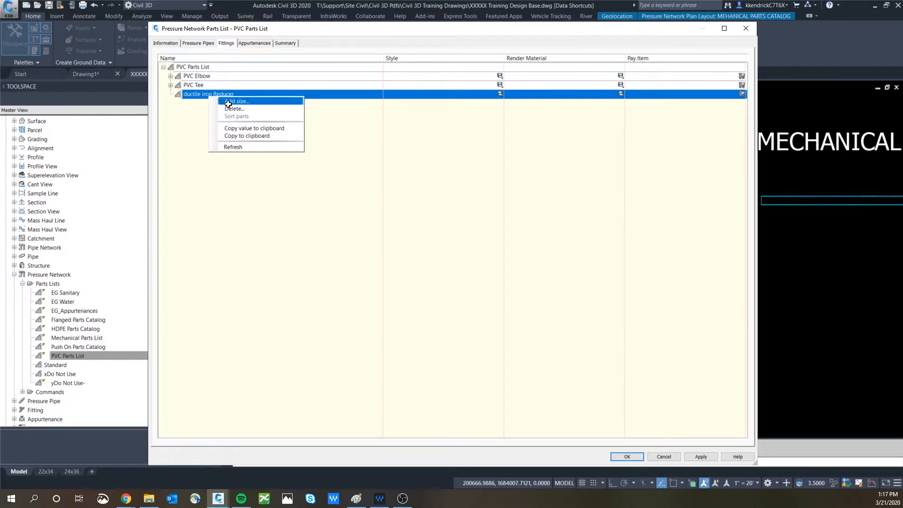
{"action": "left_click", "coordinate": [228, 102]}
{"action": "left_click", "coordinate": [521, 209]}
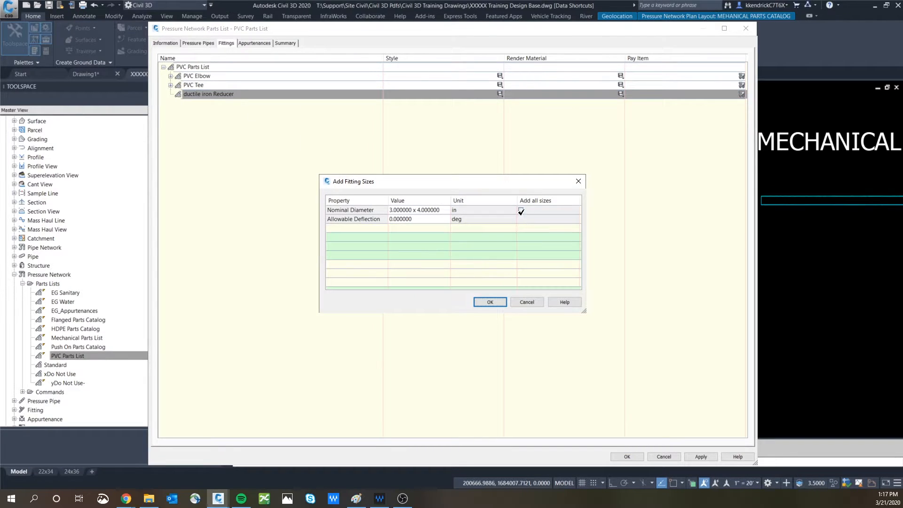
{"action": "left_click", "coordinate": [489, 302]}
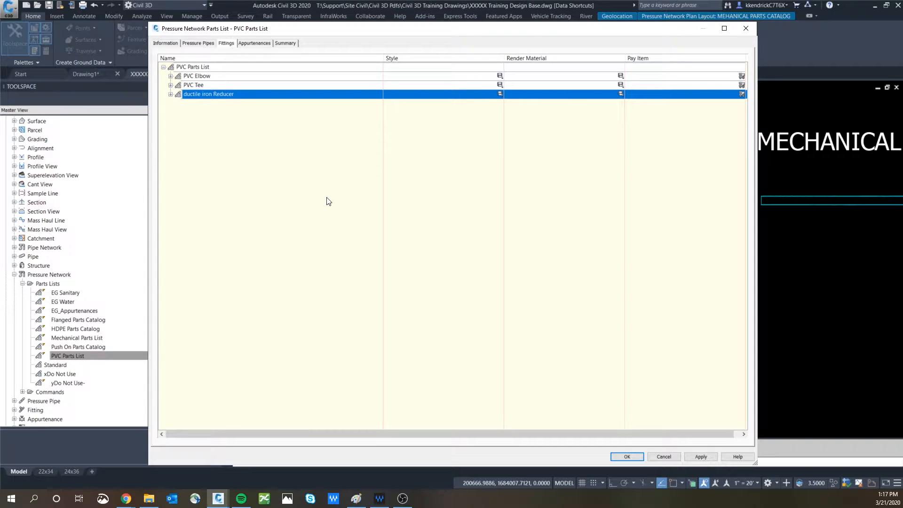
Step: Expand the ductile iron Reducer family, review its full range of sizes and collapse it again
{"action": "left_click", "coordinate": [171, 94]}
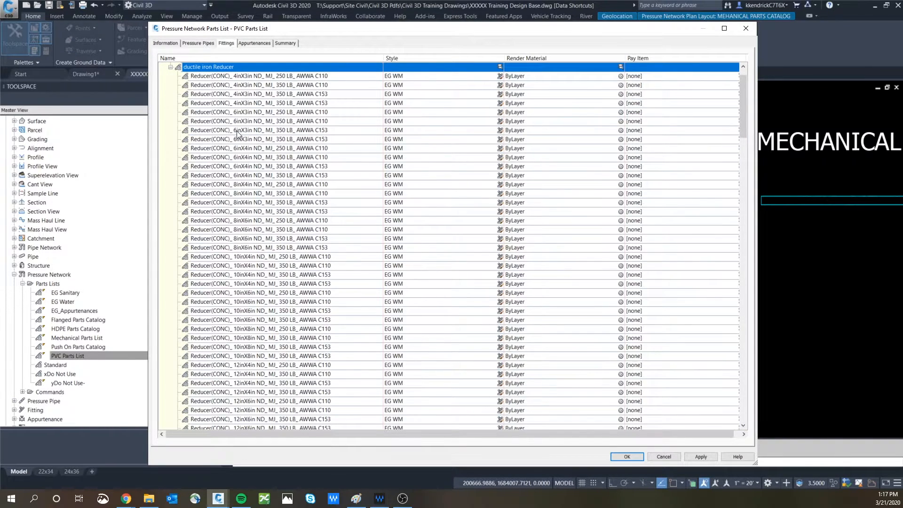
{"action": "scroll", "coordinate": [249, 165], "scroll_direction": "down", "scroll_amount": 20}
{"action": "scroll", "coordinate": [261, 202], "scroll_direction": "down", "scroll_amount": 20}
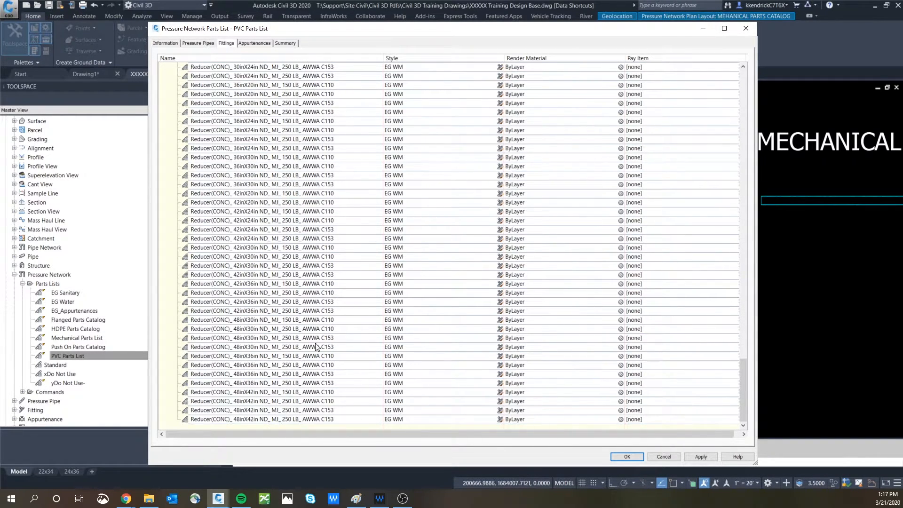
{"action": "scroll", "coordinate": [271, 337], "scroll_direction": "up", "scroll_amount": 20}
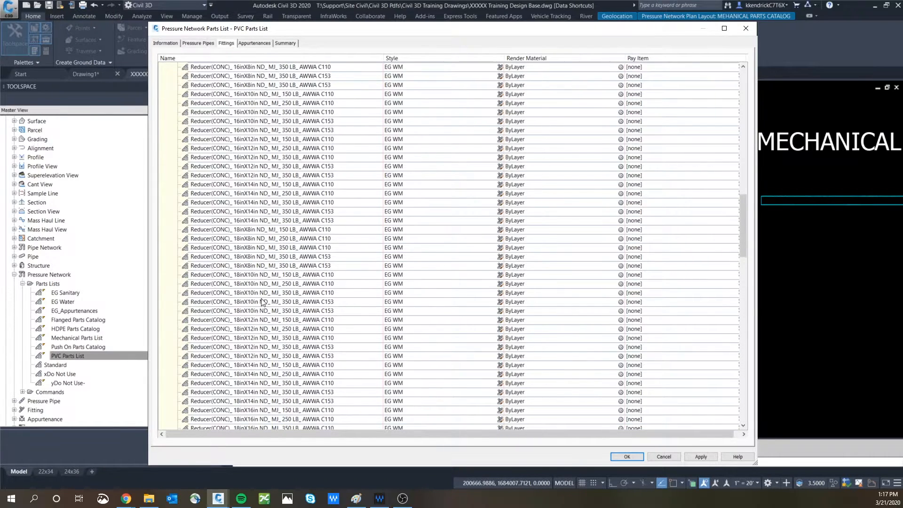
{"action": "scroll", "coordinate": [261, 298], "scroll_direction": "up", "scroll_amount": 20}
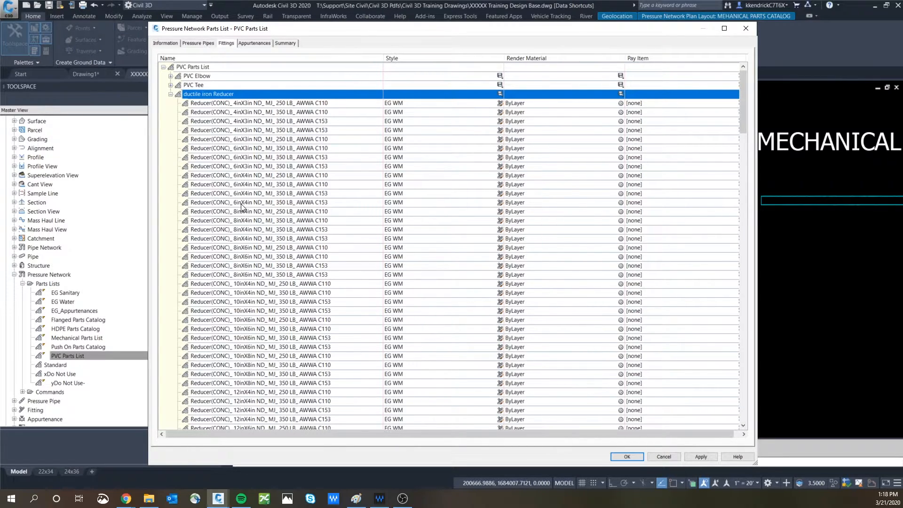
{"action": "left_click", "coordinate": [170, 94]}
Step: Expand the PVC Elbow and PVC Tee families and compare their sizes with those of the ductile iron Reducer
{"action": "left_click", "coordinate": [170, 76]}
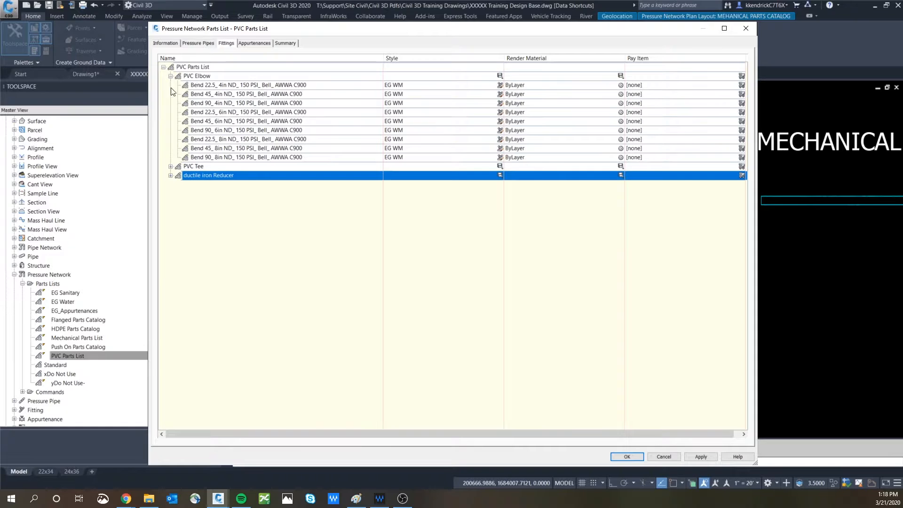
{"action": "left_click", "coordinate": [170, 167]}
{"action": "left_click", "coordinate": [171, 229]}
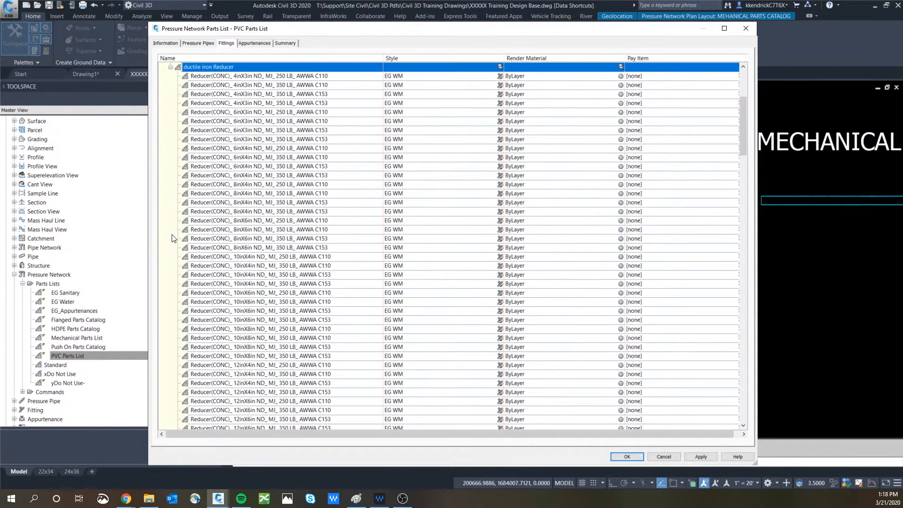
{"action": "left_click", "coordinate": [170, 67]}
Step: Add the ductile iron Cap family to the fittings of the PVC Parts List
{"action": "right_click", "coordinate": [197, 66]}
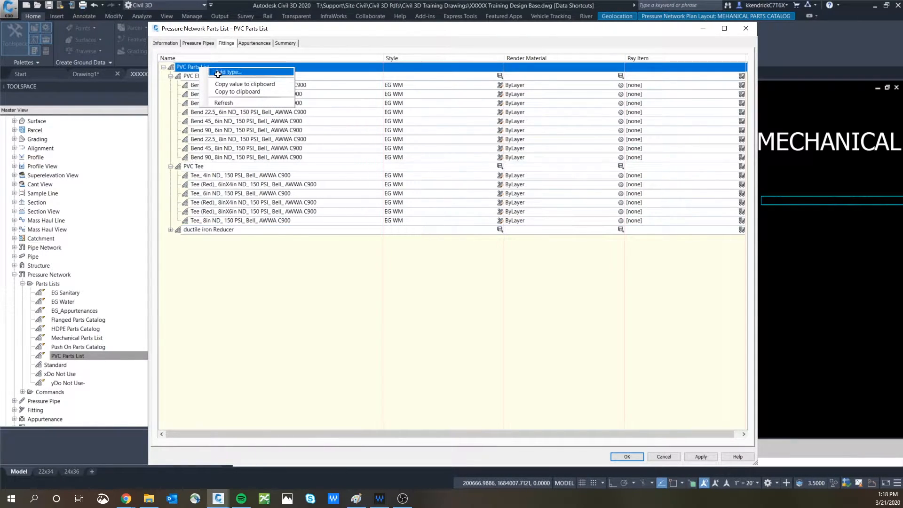
{"action": "left_click", "coordinate": [216, 73]}
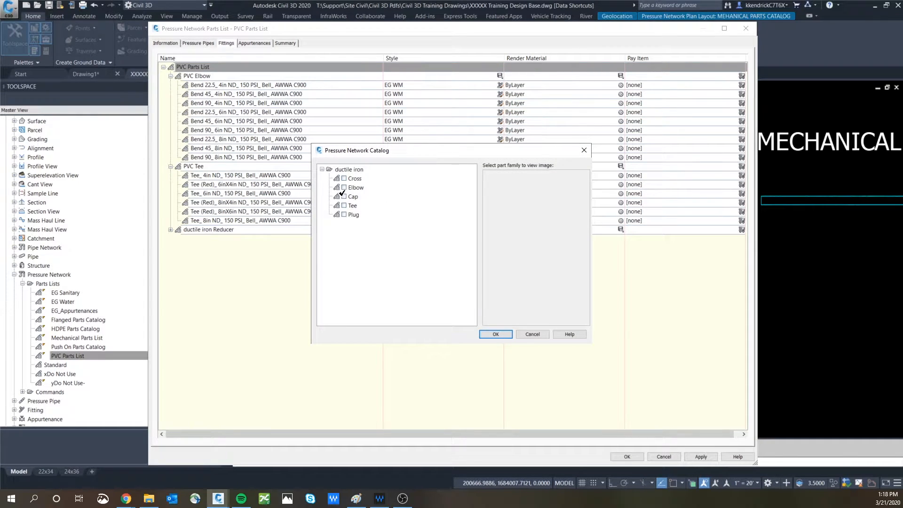
{"action": "left_click", "coordinate": [345, 196]}
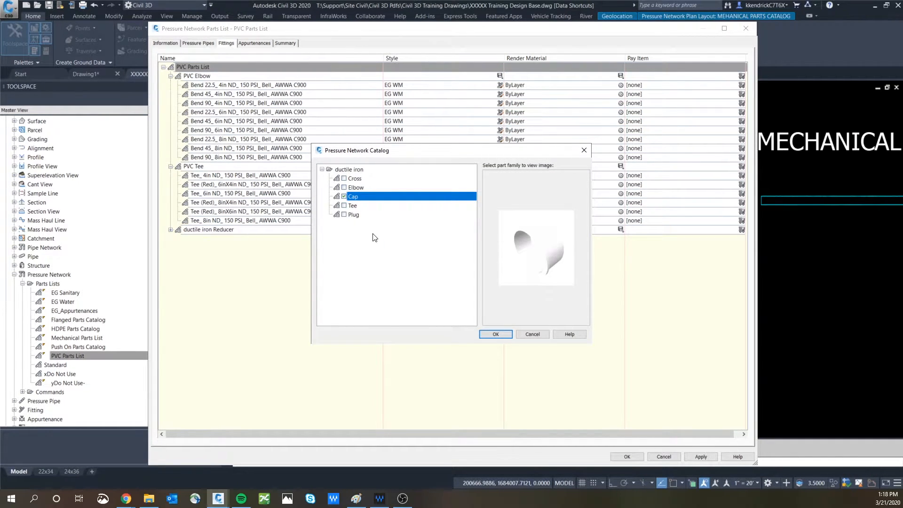
{"action": "left_click", "coordinate": [501, 334]}
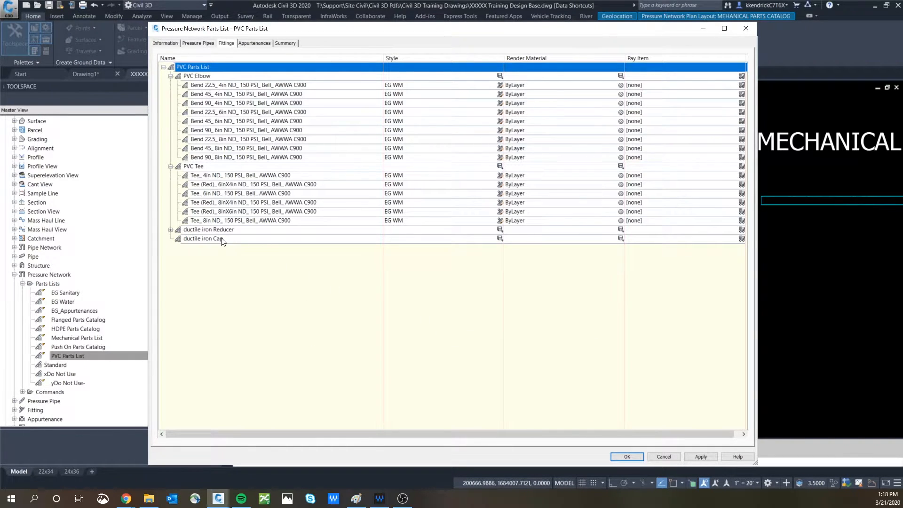
Step: Add all nominal diameter sizes to the ductile iron Cap family
{"action": "left_click", "coordinate": [218, 239]}
{"action": "right_click", "coordinate": [217, 240]}
{"action": "left_click", "coordinate": [262, 245]}
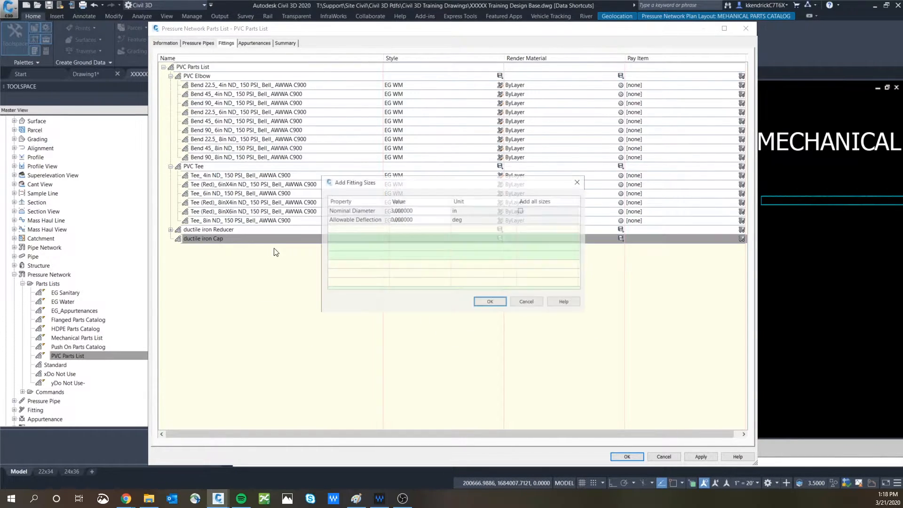
{"action": "left_click", "coordinate": [520, 209]}
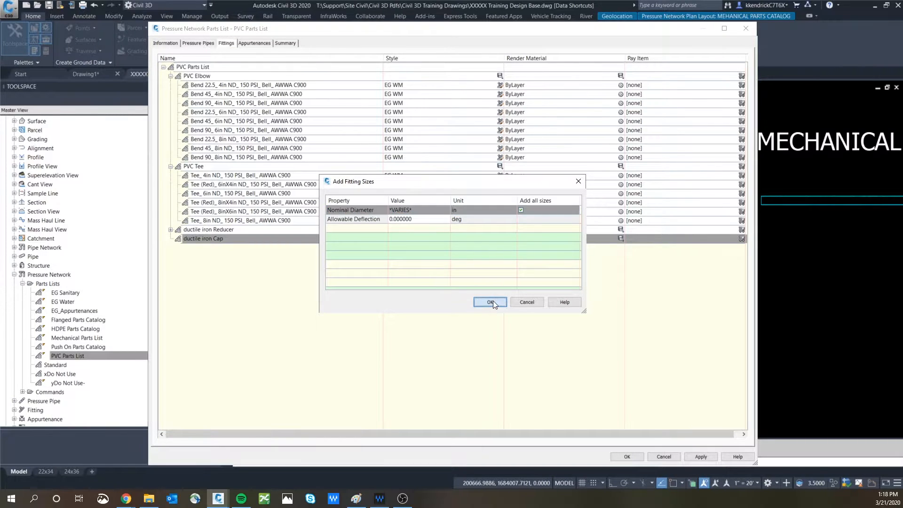
{"action": "left_click", "coordinate": [490, 301]}
Step: Review the ductile iron Cap sizes, collapse the family and save the PVC Parts List
{"action": "left_click", "coordinate": [170, 238]}
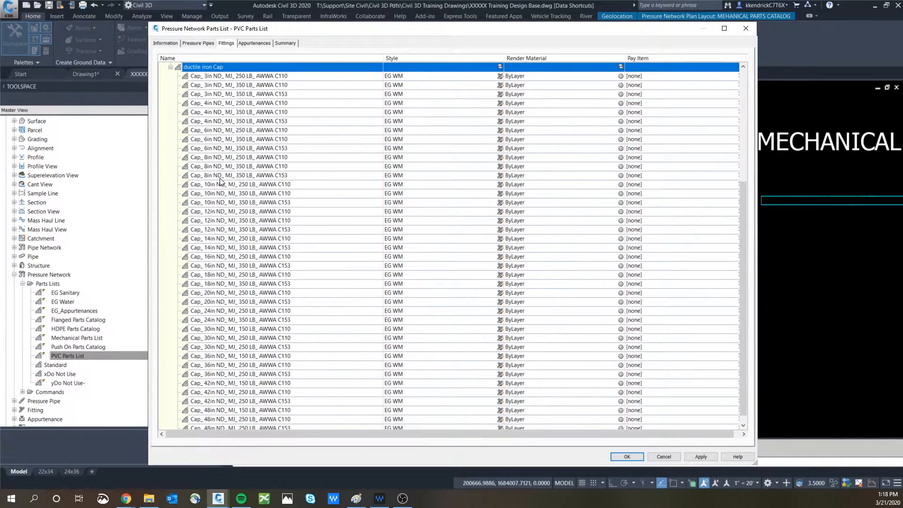
{"action": "scroll", "coordinate": [244, 267], "scroll_direction": "up", "scroll_amount": 6}
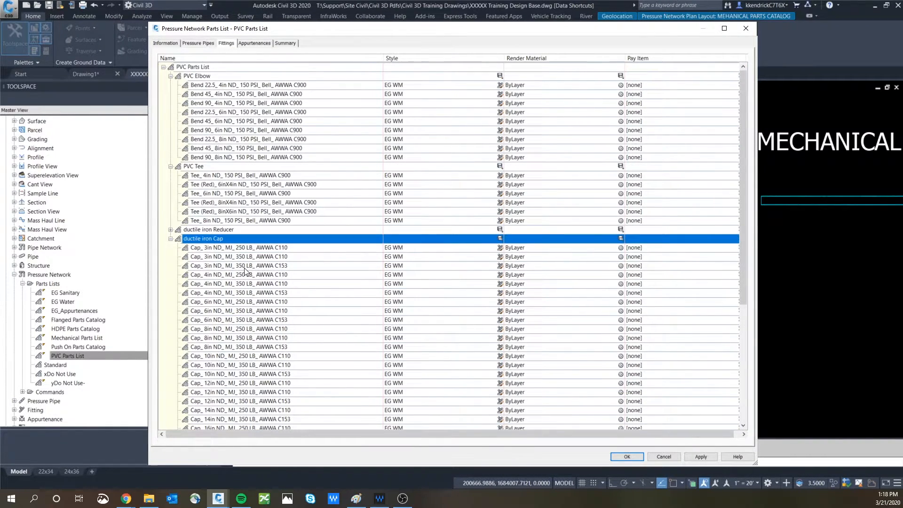
{"action": "left_click", "coordinate": [171, 239]}
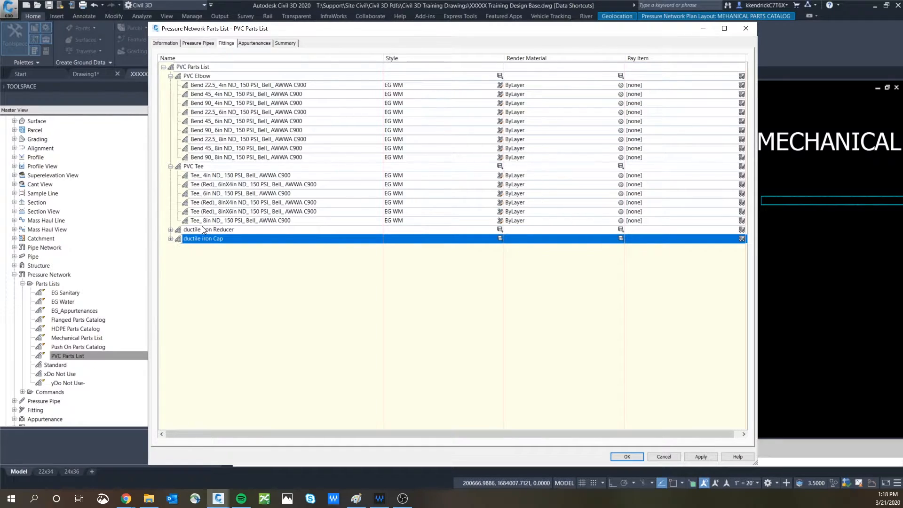
{"action": "left_click", "coordinate": [627, 457]}
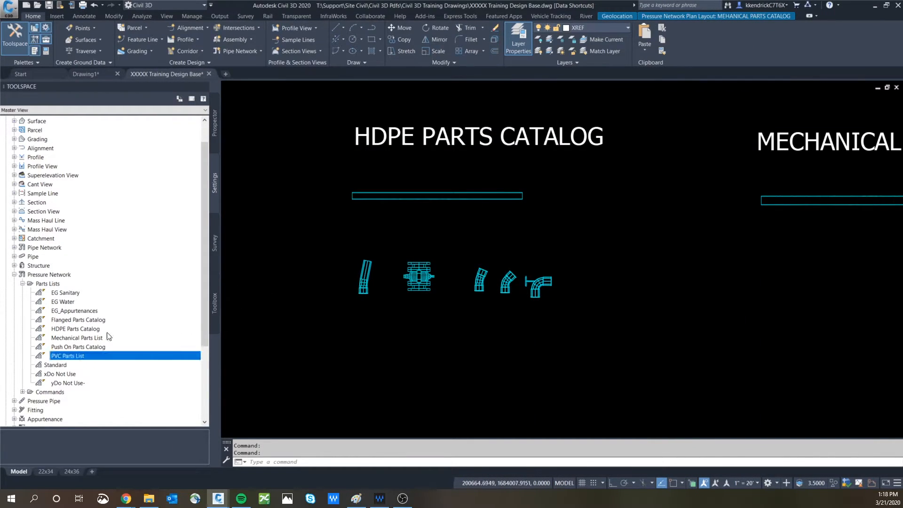
Step: Open the Push On Parts Catalog list for editing and check its fittings for further addable families and the ductile iron Cross sizes
{"action": "right_click", "coordinate": [69, 347]}
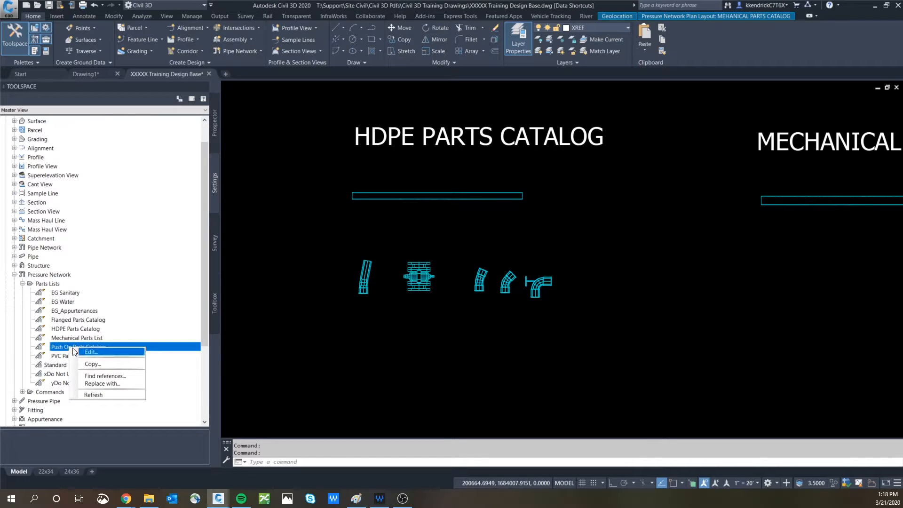
{"action": "left_click", "coordinate": [89, 351]}
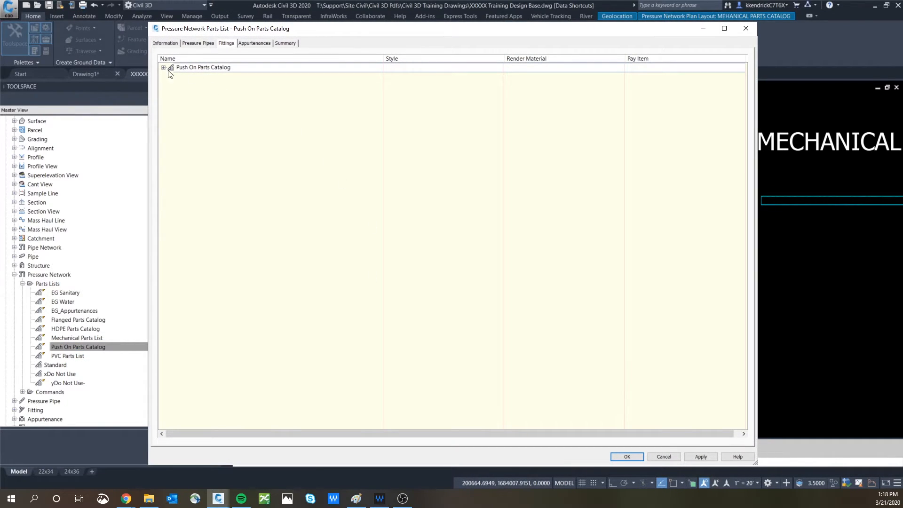
{"action": "left_click", "coordinate": [163, 67]}
{"action": "right_click", "coordinate": [207, 68]}
{"action": "left_click", "coordinate": [233, 71]}
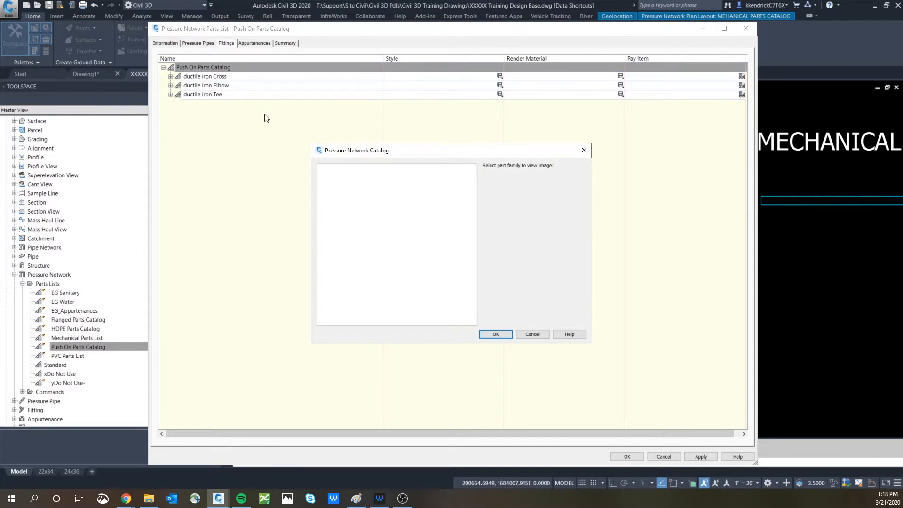
{"action": "left_click", "coordinate": [544, 334]}
{"action": "left_click", "coordinate": [170, 77]}
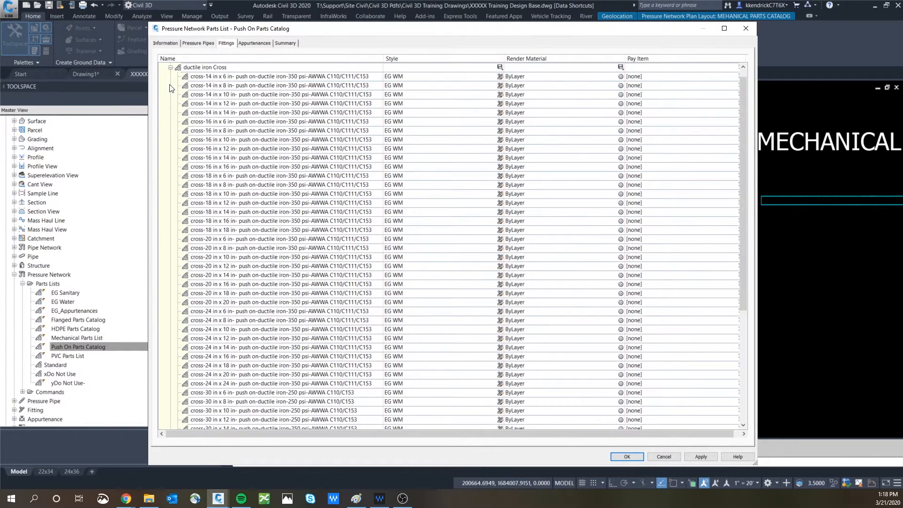
{"action": "left_click", "coordinate": [171, 68]}
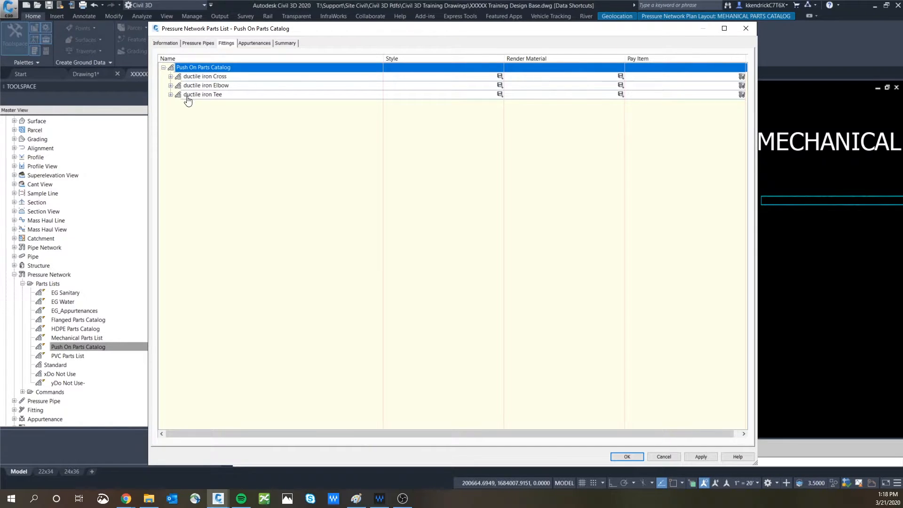
Step: Check the appurtenances of the Push On Parts Catalog for further part types to add
{"action": "left_click", "coordinate": [256, 44]}
{"action": "left_click", "coordinate": [163, 68]}
{"action": "right_click", "coordinate": [199, 66]}
{"action": "left_click", "coordinate": [211, 72]}
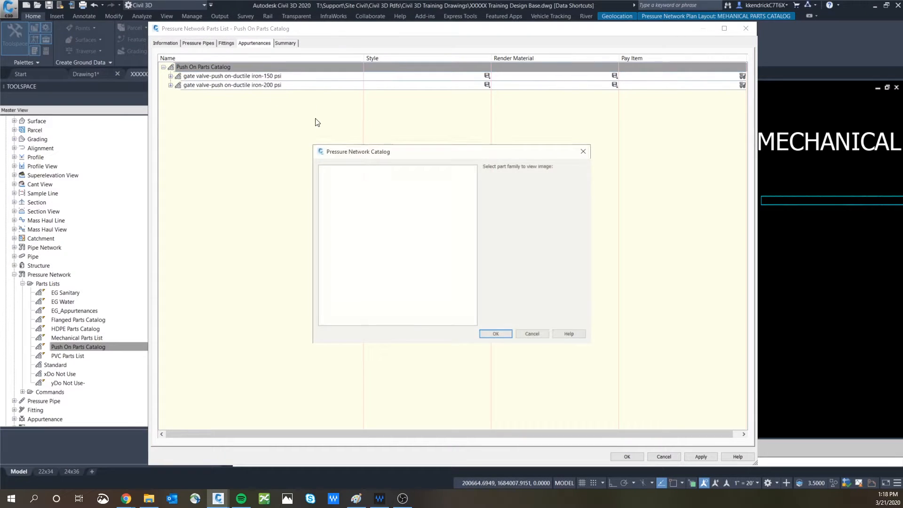
{"action": "left_click", "coordinate": [532, 333]}
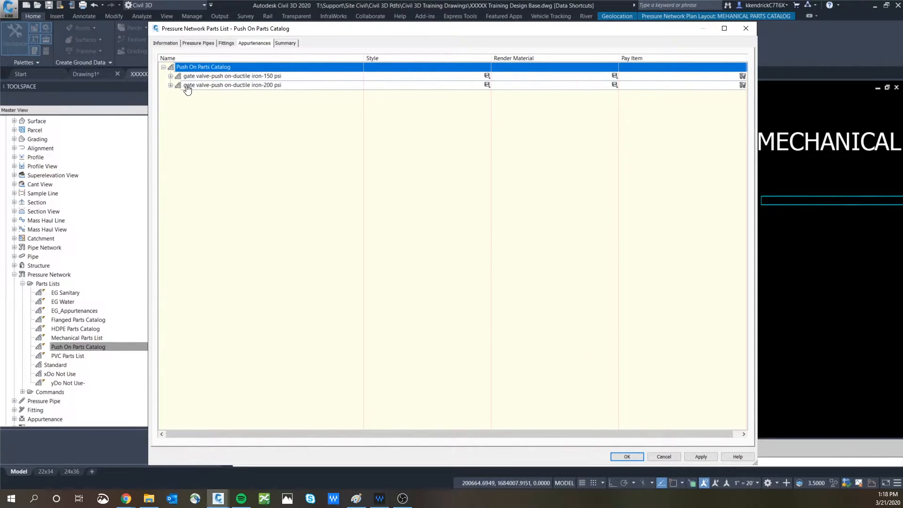
Step: Review the ductile iron pressure pipe sizes of the Push On Parts Catalog and close the list
{"action": "left_click", "coordinate": [198, 43]}
{"action": "left_click", "coordinate": [164, 68]}
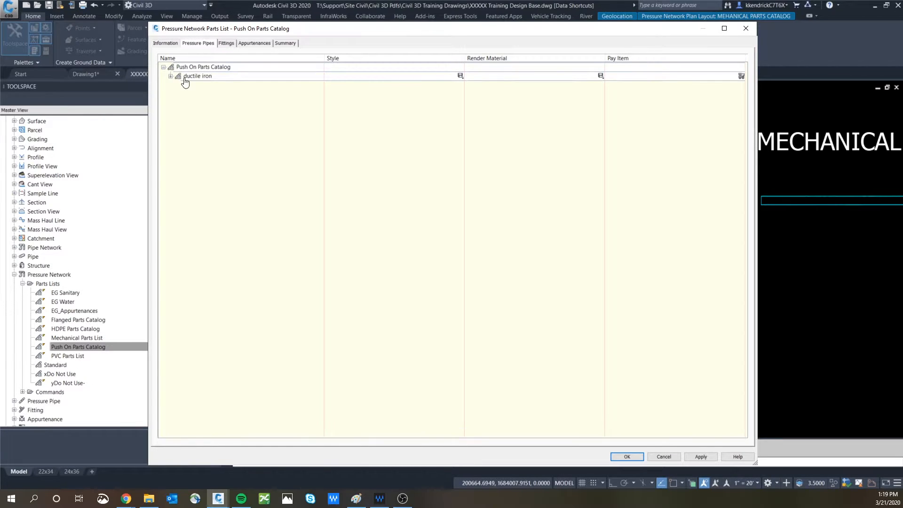
{"action": "left_click", "coordinate": [171, 76]}
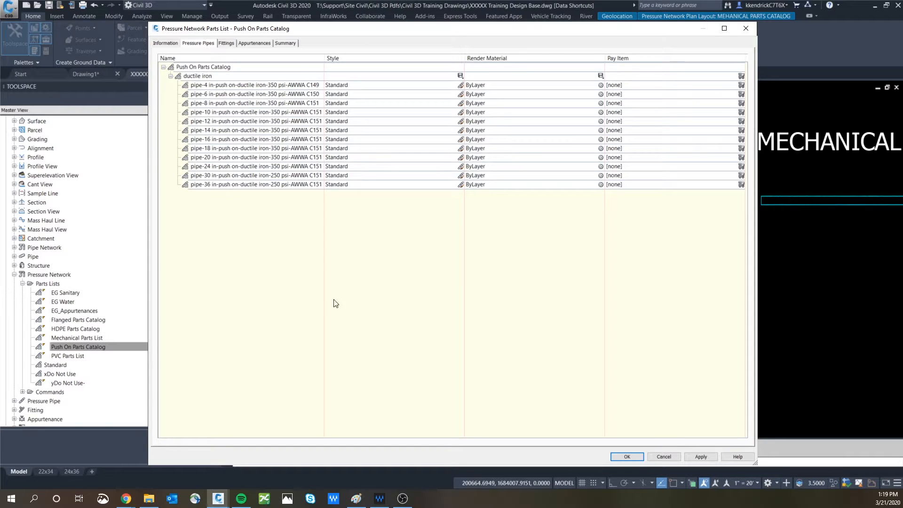
{"action": "left_click", "coordinate": [627, 456]}
Step: Examine the pipe run and bends under the Mechanical Parts Catalog heading in the drawing
{"action": "scroll", "coordinate": [641, 288], "scroll_direction": "down", "scroll_amount": 3}
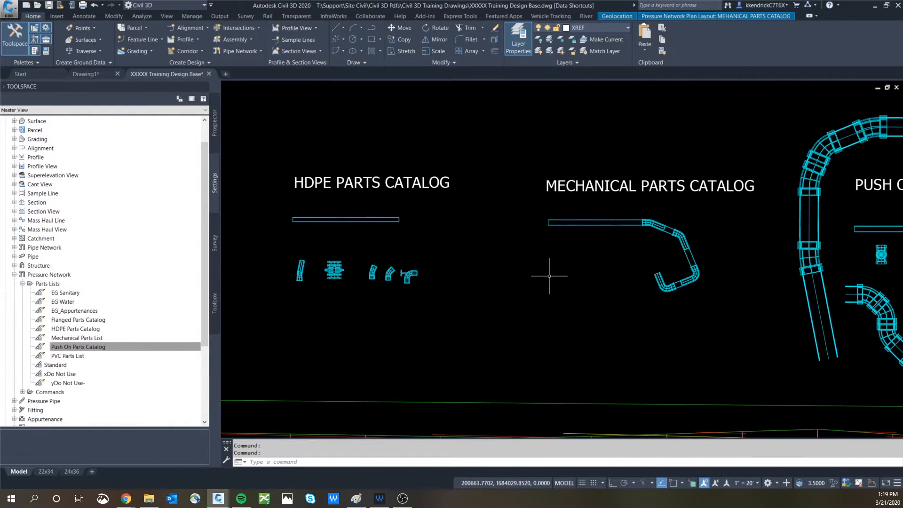
{"action": "scroll", "coordinate": [544, 277], "scroll_direction": "down", "scroll_amount": 2}
{"action": "left_click", "coordinate": [76, 339]}
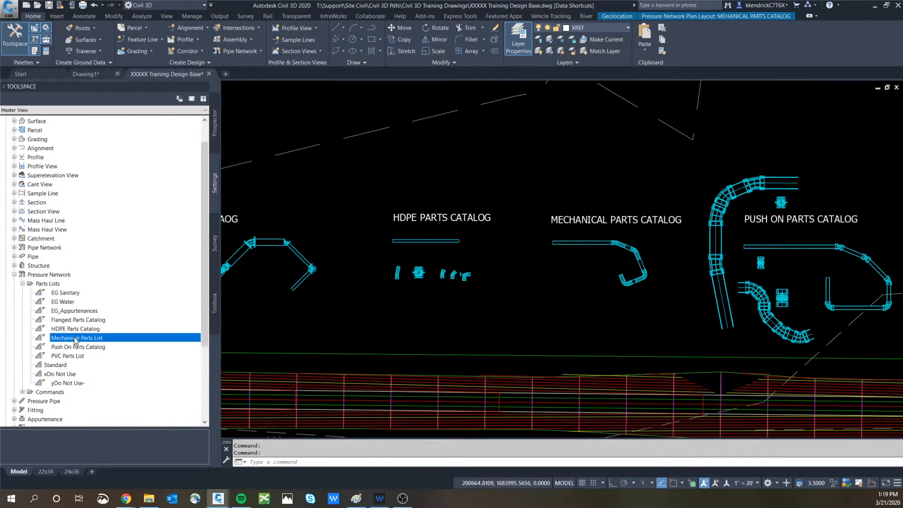
{"action": "left_click", "coordinate": [475, 303]}
{"action": "scroll", "coordinate": [635, 246], "scroll_direction": "up", "scroll_amount": 8}
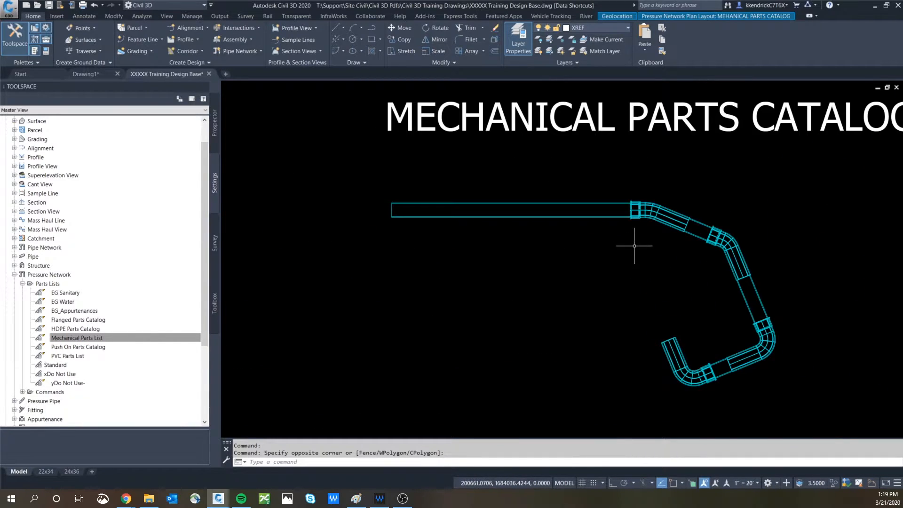
{"action": "scroll", "coordinate": [498, 207], "scroll_direction": "down", "scroll_amount": 5}
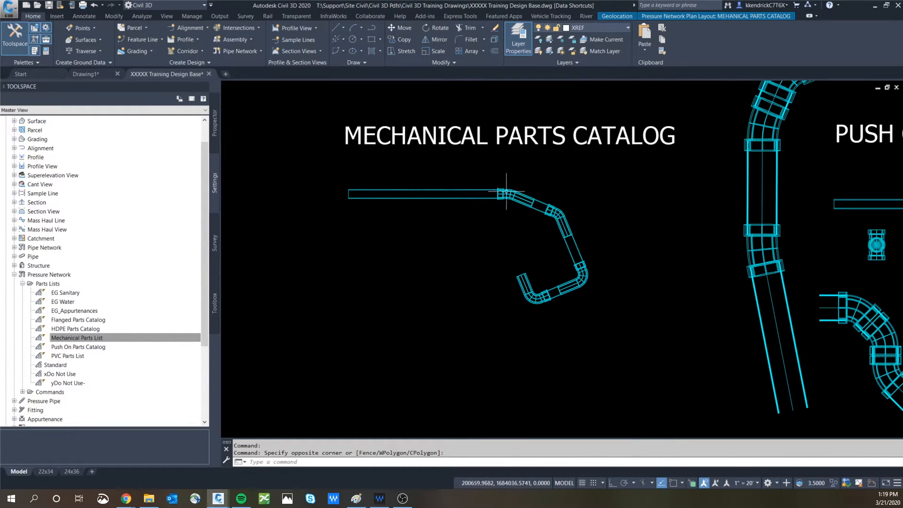
{"action": "scroll", "coordinate": [510, 194], "scroll_direction": "up", "scroll_amount": 4}
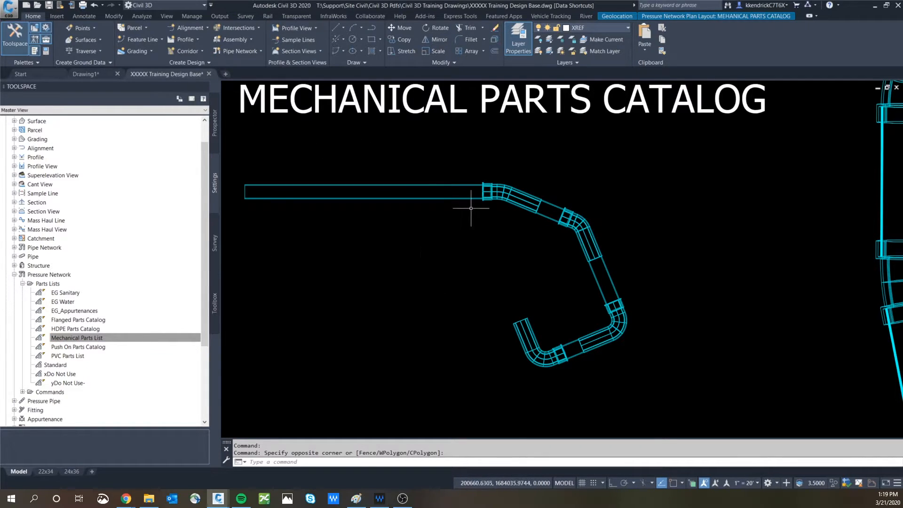
Step: Open the Mechanical Parts List for editing and check its appurtenances for further valve families that can be added
{"action": "right_click", "coordinate": [72, 335]}
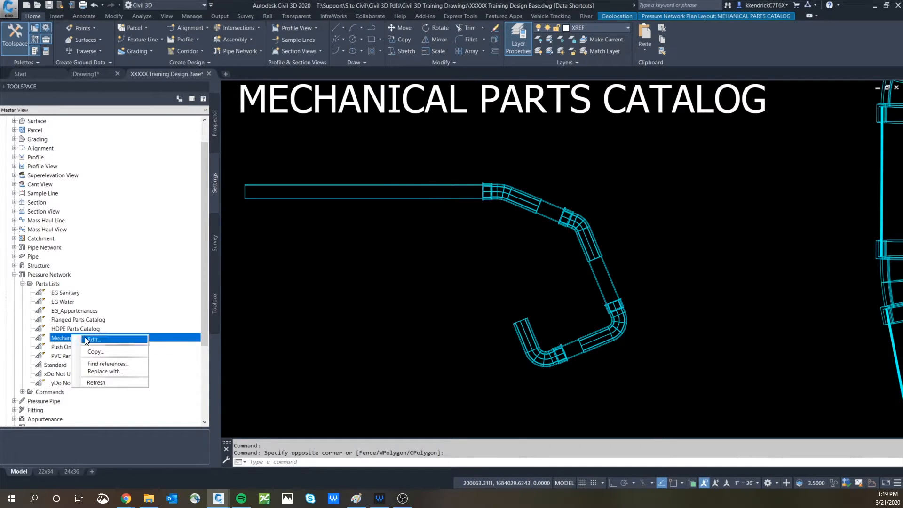
{"action": "left_click", "coordinate": [85, 340]}
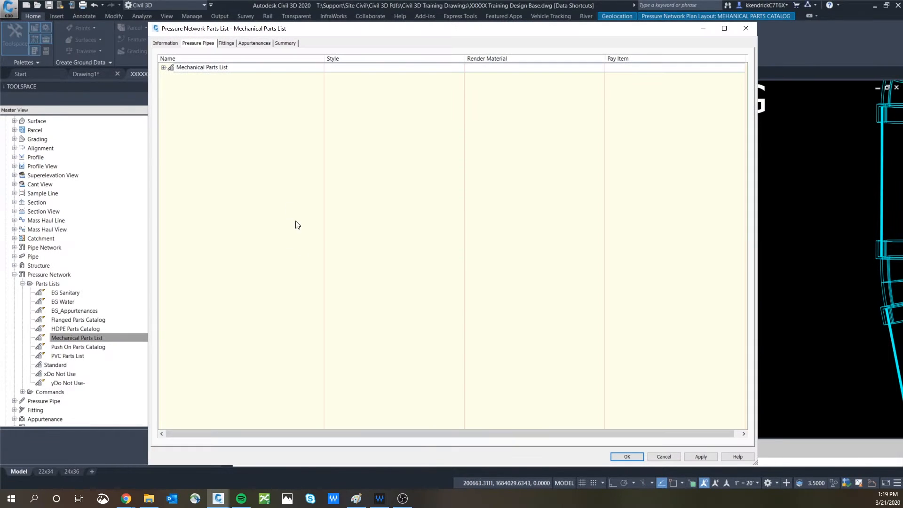
{"action": "left_click", "coordinate": [252, 44]}
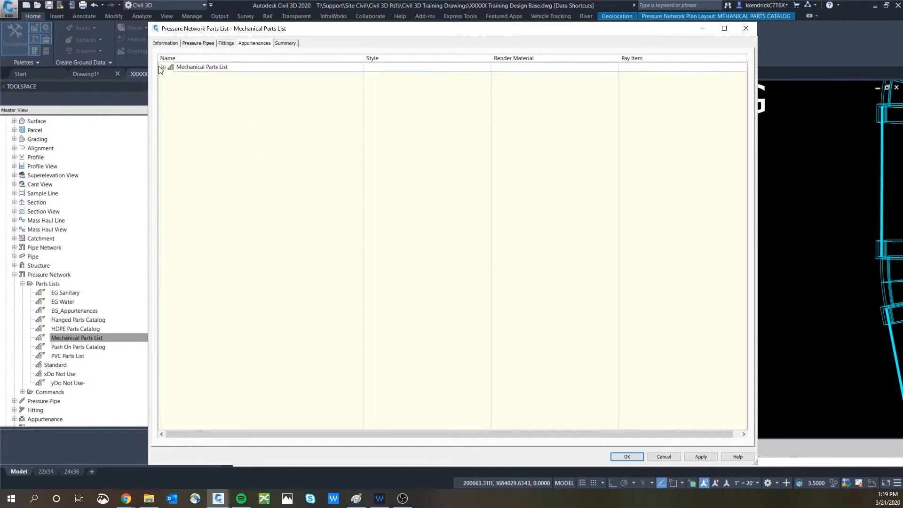
{"action": "left_click", "coordinate": [164, 66]}
{"action": "right_click", "coordinate": [209, 68]}
{"action": "left_click", "coordinate": [222, 72]}
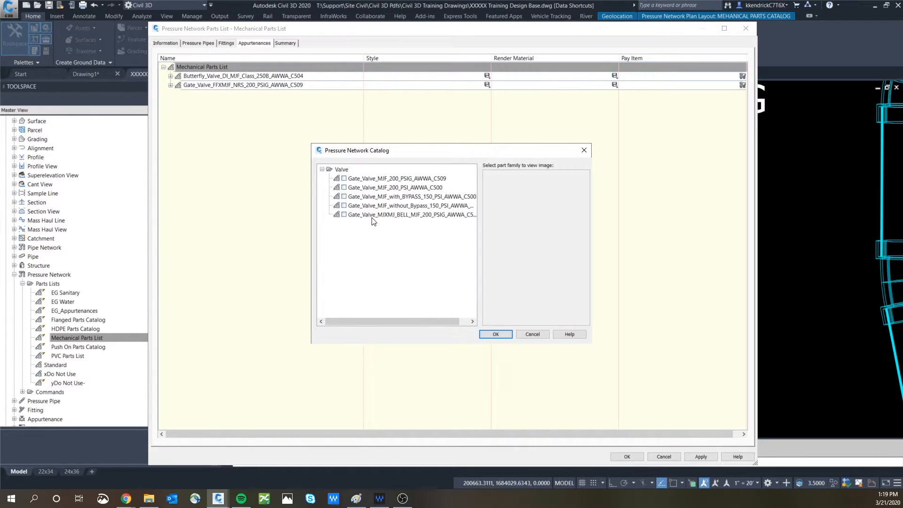
{"action": "left_click", "coordinate": [532, 334]}
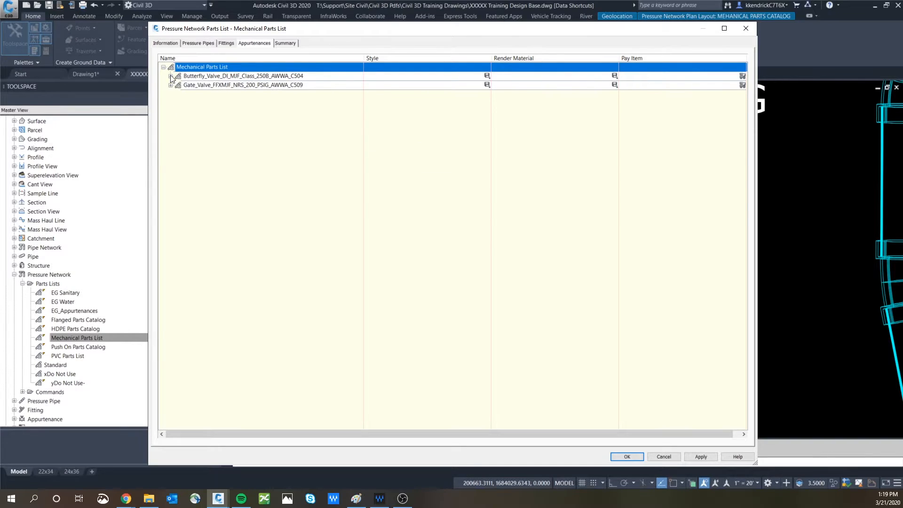
Step: Examine the butterfly valve and gate valve sizes included in the Mechanical Parts List
{"action": "left_click", "coordinate": [170, 76]}
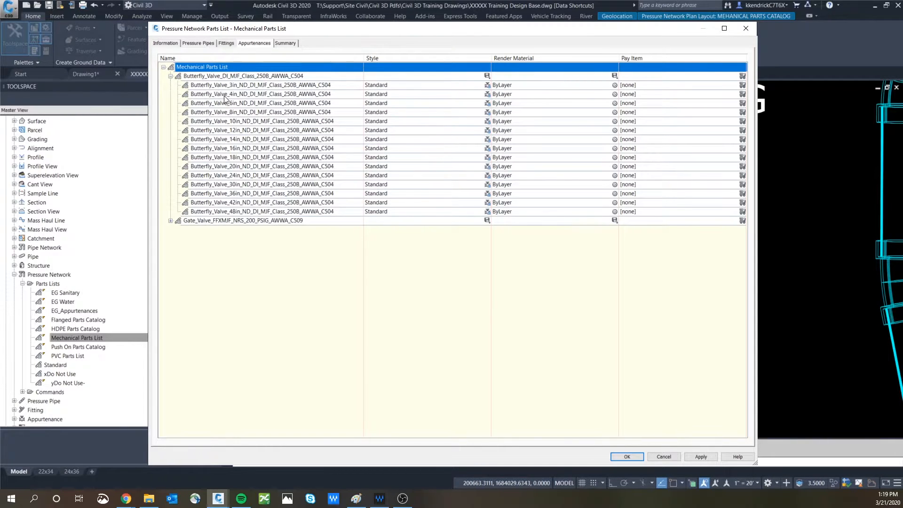
{"action": "left_click", "coordinate": [170, 221]}
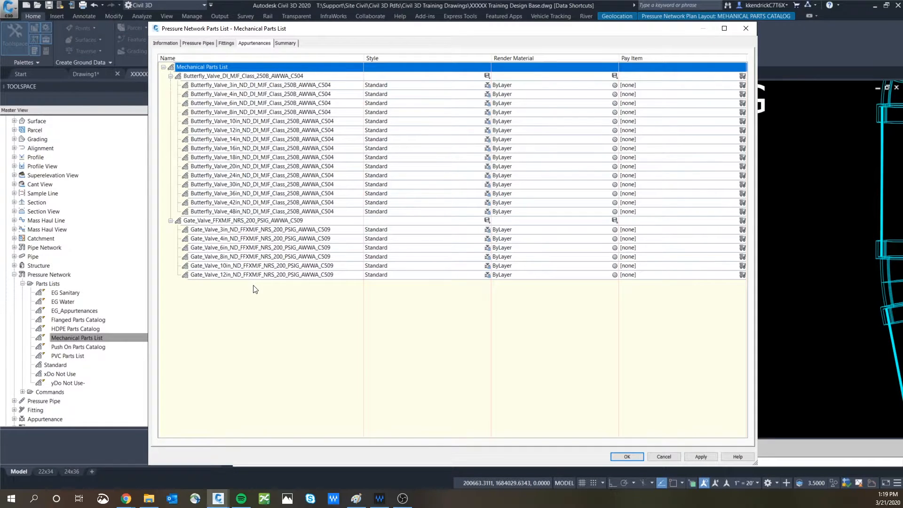
{"action": "left_click", "coordinate": [171, 221]}
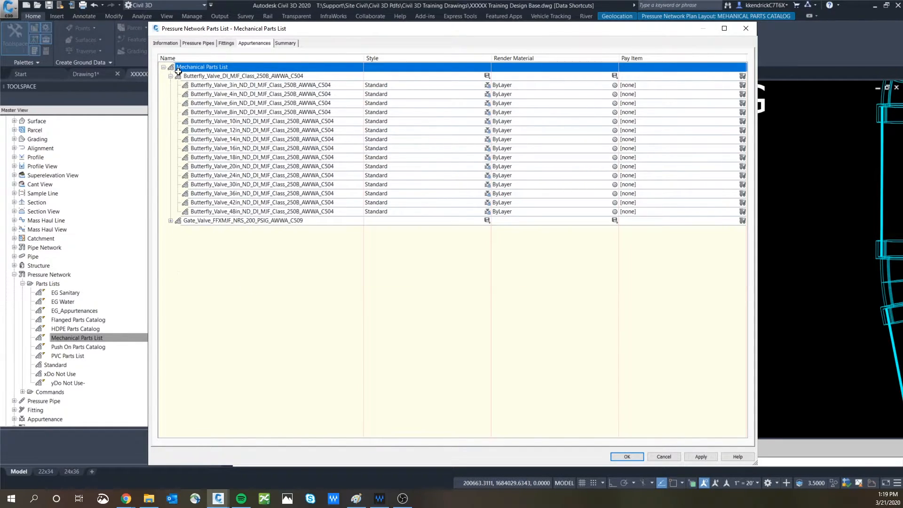
Step: Review the ductile iron pressure pipe sizes of the Mechanical Parts List and close the list
{"action": "left_click", "coordinate": [196, 43]}
{"action": "left_click", "coordinate": [163, 67]}
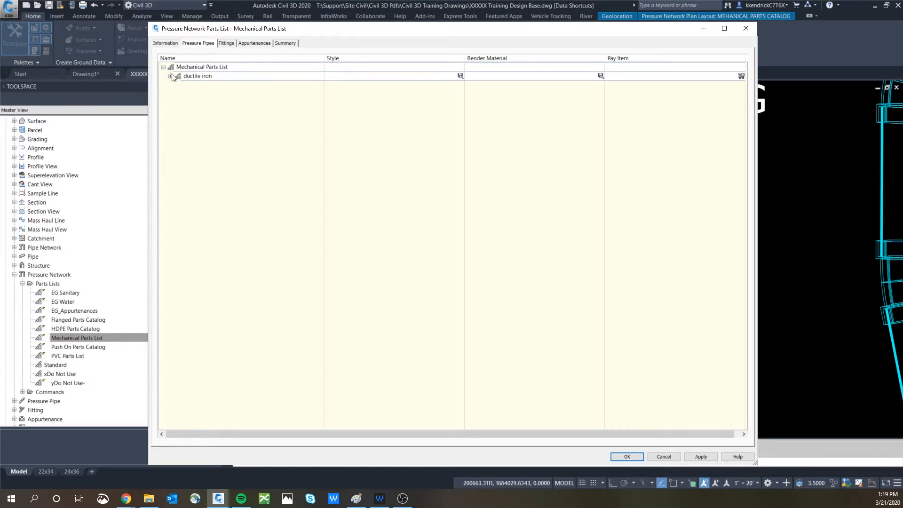
{"action": "left_click", "coordinate": [170, 77]}
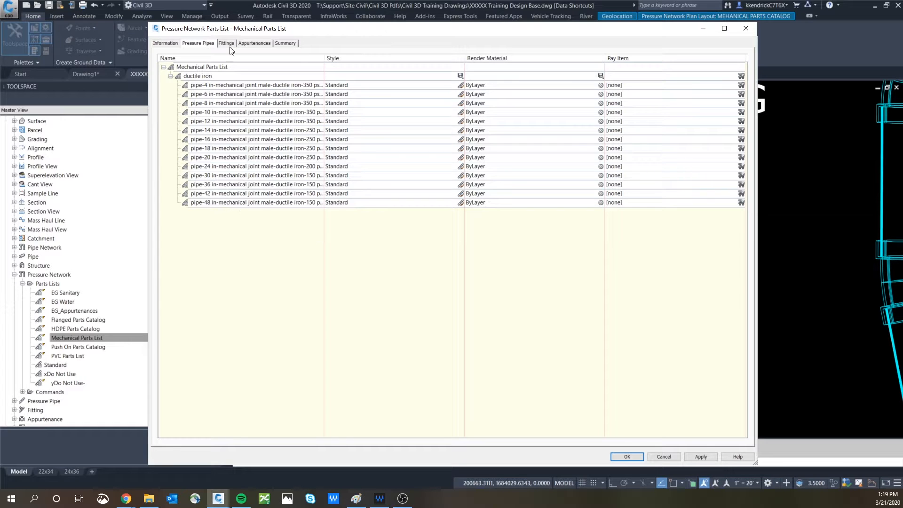
{"action": "left_click", "coordinate": [627, 457]}
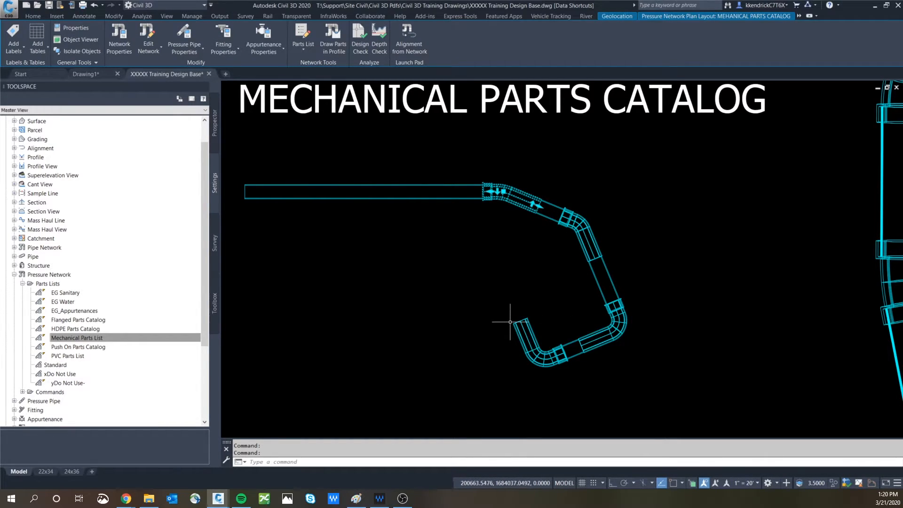
Step: Open the mechanical network's plan layout tools and place a 6" Ball Valve appurtenance below its straight pipe
{"action": "left_click", "coordinate": [146, 51]}
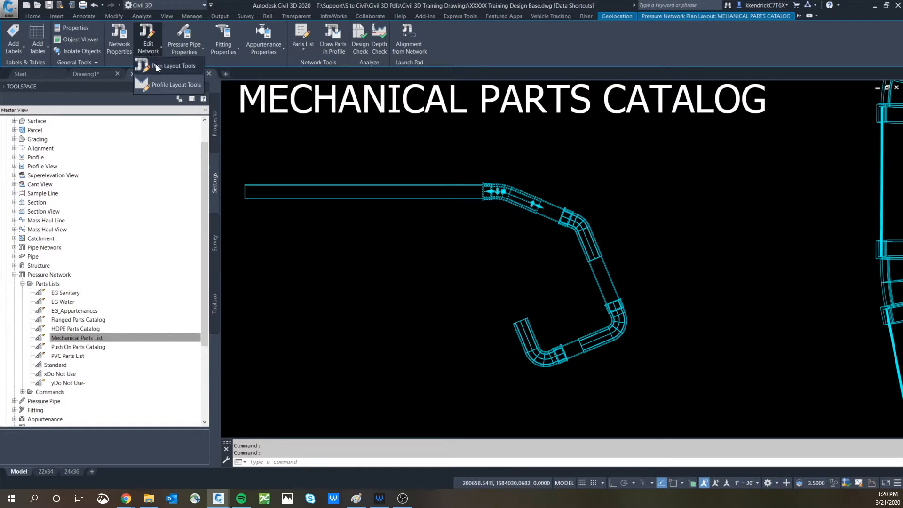
{"action": "left_click", "coordinate": [157, 66]}
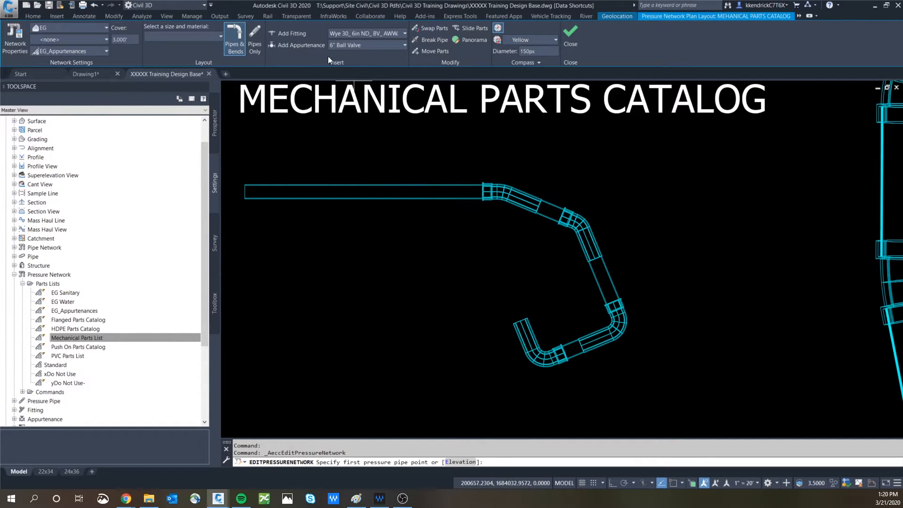
{"action": "left_click", "coordinate": [296, 43]}
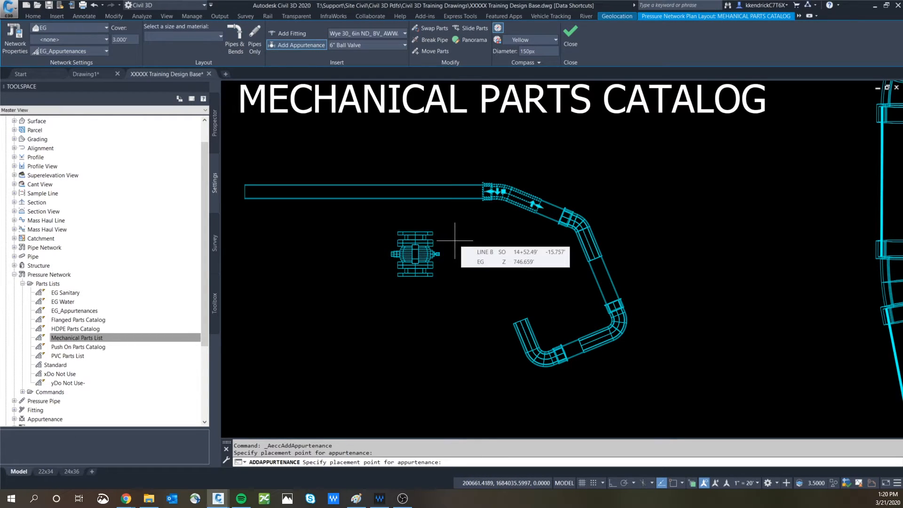
{"action": "key", "text": "Escape"}
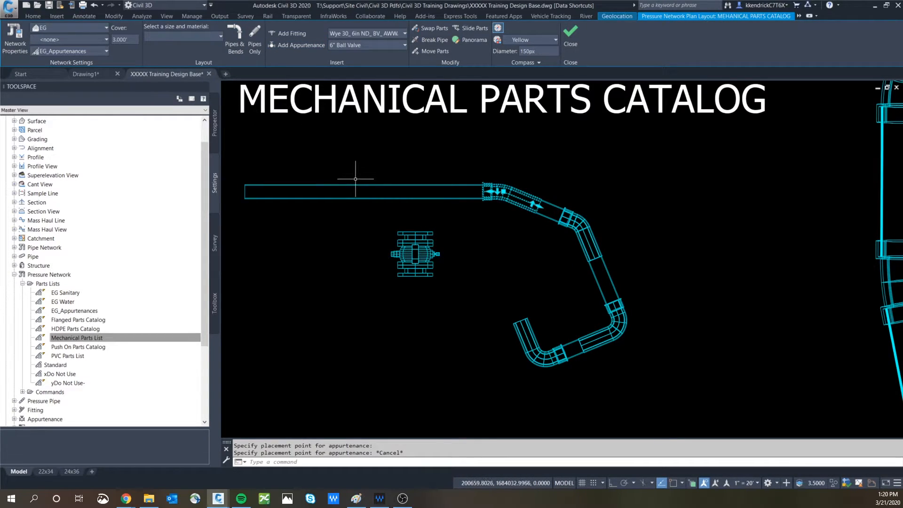
Step: Erase the ball valve placed below the mechanical pipe run
{"action": "scroll", "coordinate": [414, 203], "scroll_direction": "down", "scroll_amount": 2}
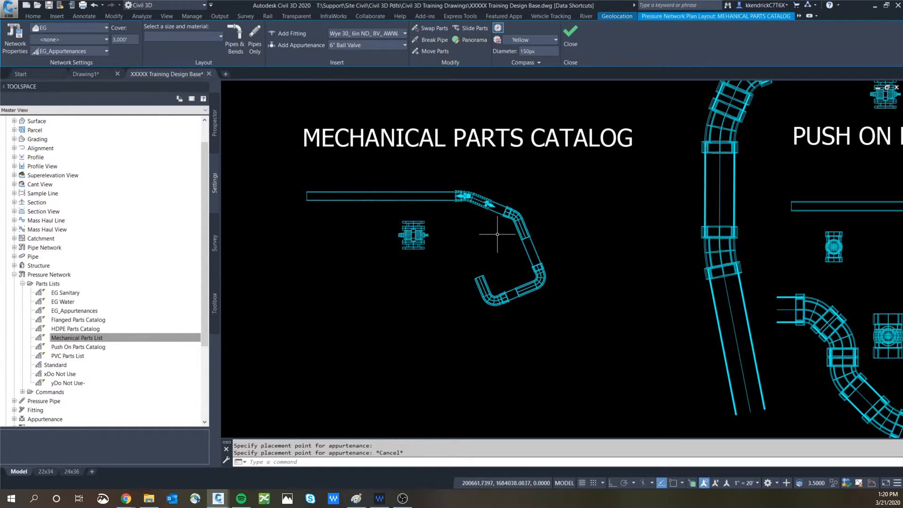
{"action": "key", "text": "Escape"}
{"action": "type", "text": "e"}
{"action": "key", "text": "Return"}
{"action": "left_click", "coordinate": [409, 236]}
{"action": "key", "text": "Return"}
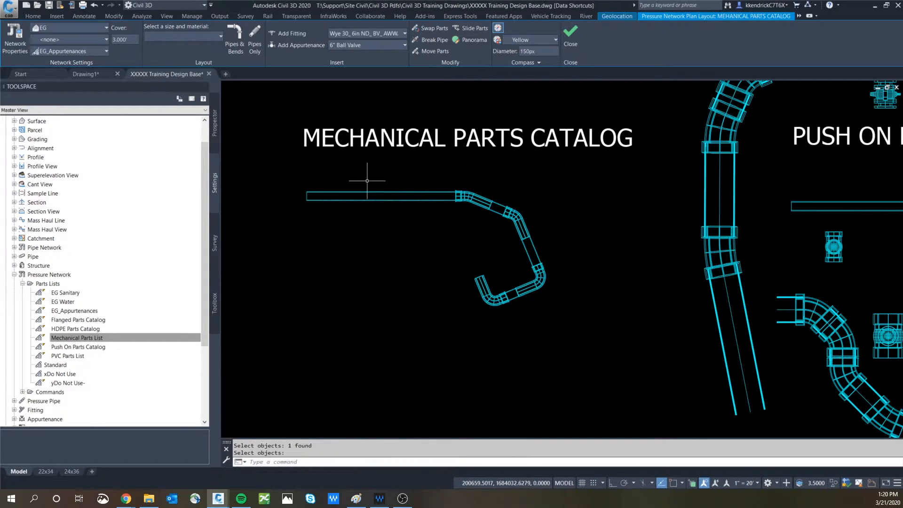
Step: Set the network's parts list to Mechanical Parts List and look through the available butterfly valve appurtenances
{"action": "left_click", "coordinate": [108, 50]}
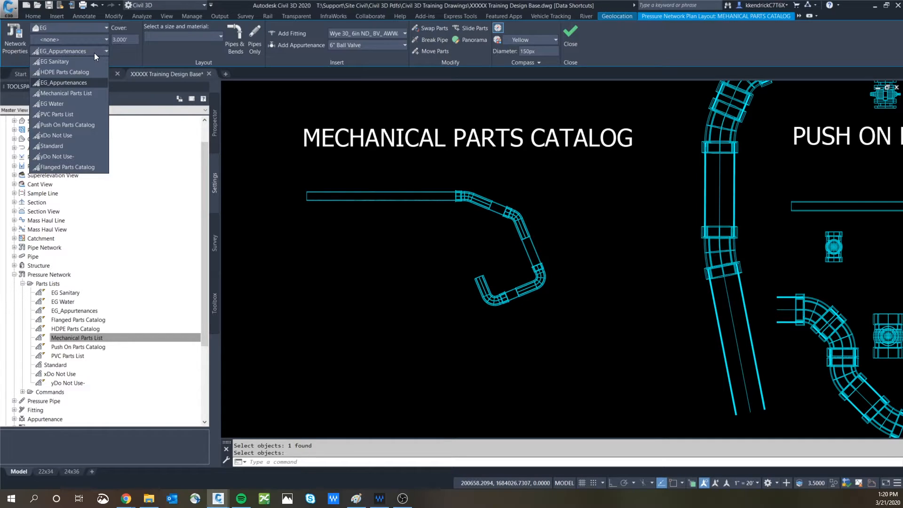
{"action": "left_click", "coordinate": [89, 92]}
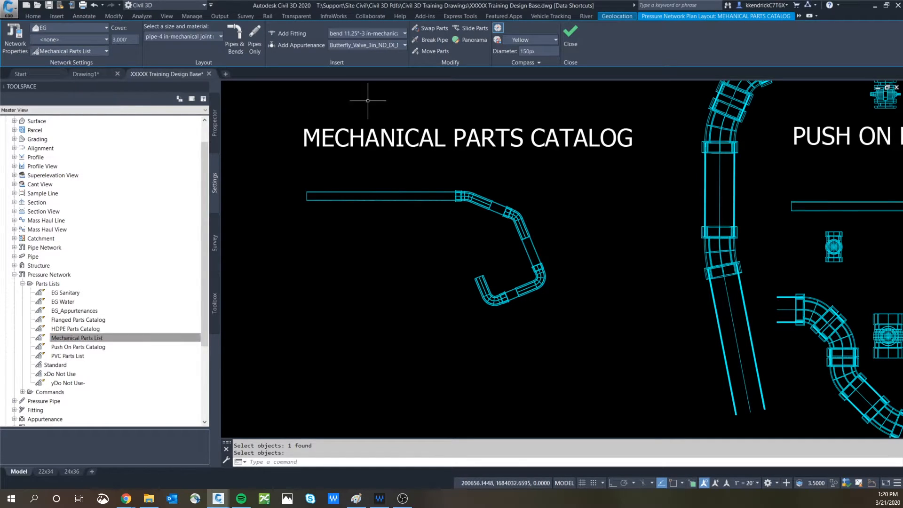
{"action": "left_click", "coordinate": [403, 45]}
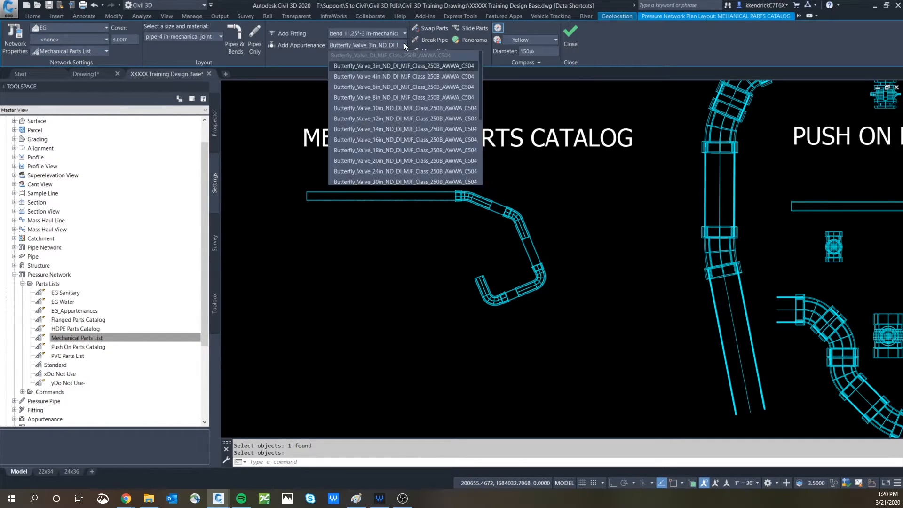
{"action": "scroll", "coordinate": [386, 141], "scroll_direction": "down", "scroll_amount": 2}
{"action": "scroll", "coordinate": [392, 156], "scroll_direction": "up", "scroll_amount": 2}
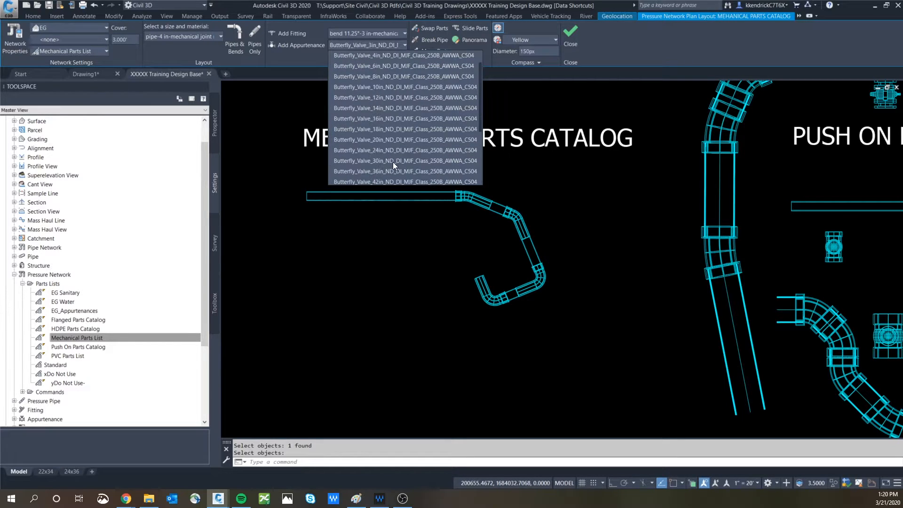
{"action": "left_click", "coordinate": [619, 288]}
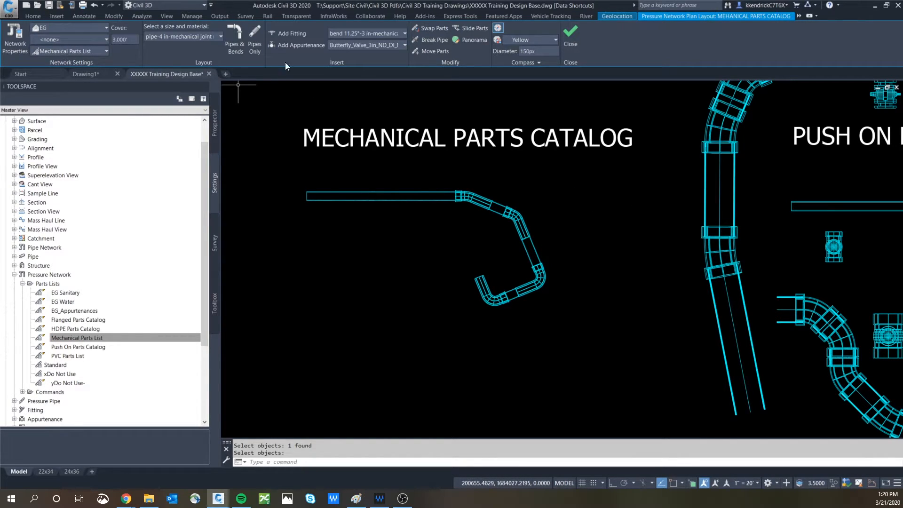
Step: Place a Butterfly_Valve_4in_ND_DI_MJF_Class_250B_AWWA_C504 appurtenance below the straight pipe of the mechanical parts run
{"action": "left_click", "coordinate": [377, 45]}
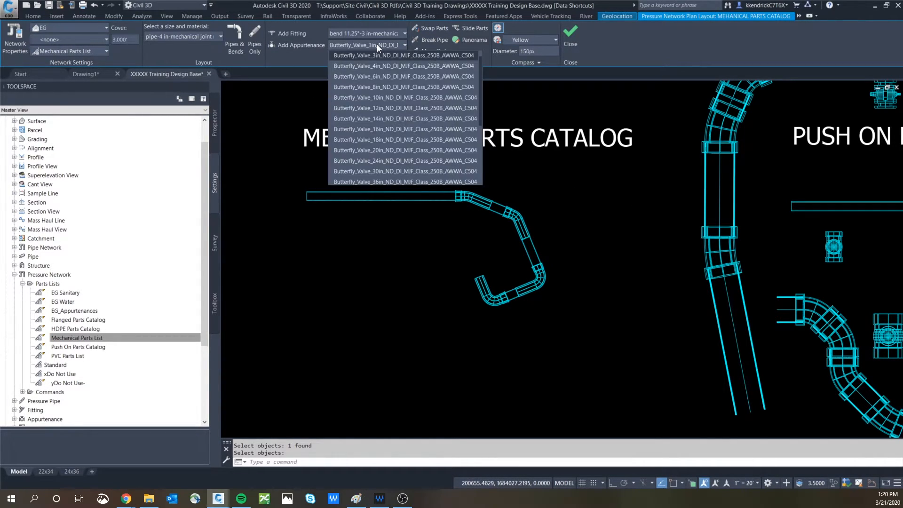
{"action": "left_click", "coordinate": [372, 68]}
{"action": "left_click", "coordinate": [295, 45]}
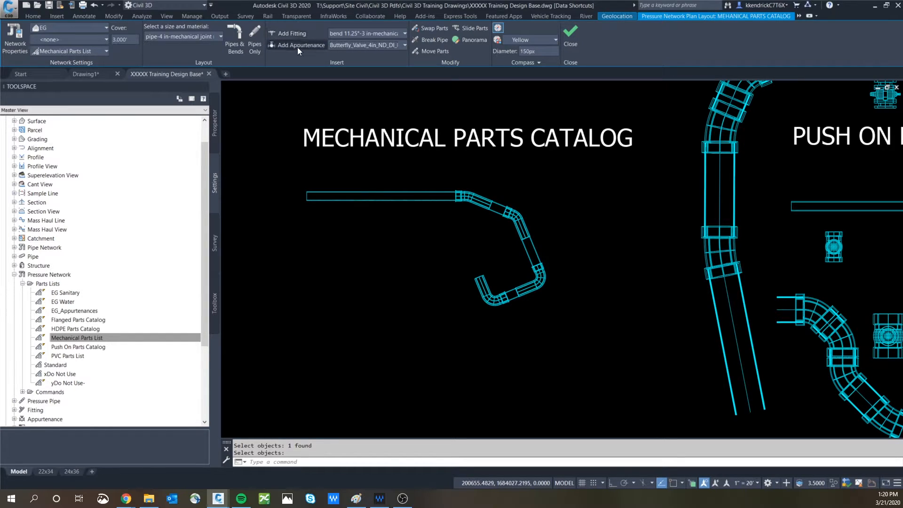
{"action": "left_click", "coordinate": [392, 255]}
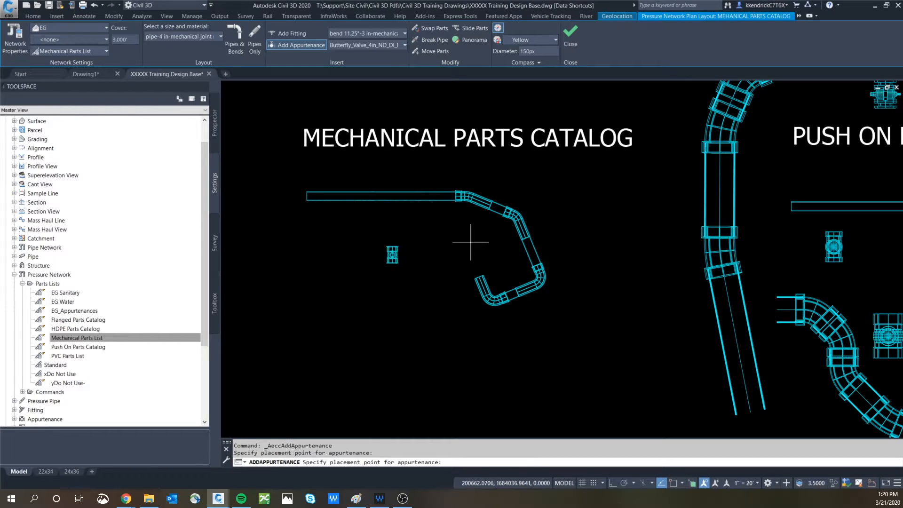
Step: Examine the placed butterfly valve and compare it with the parts in the neighbouring catalog groups, ending appurtenance placement
{"action": "scroll", "coordinate": [391, 262], "scroll_direction": "up", "scroll_amount": 3}
{"action": "scroll", "coordinate": [385, 253], "scroll_direction": "down", "scroll_amount": 3}
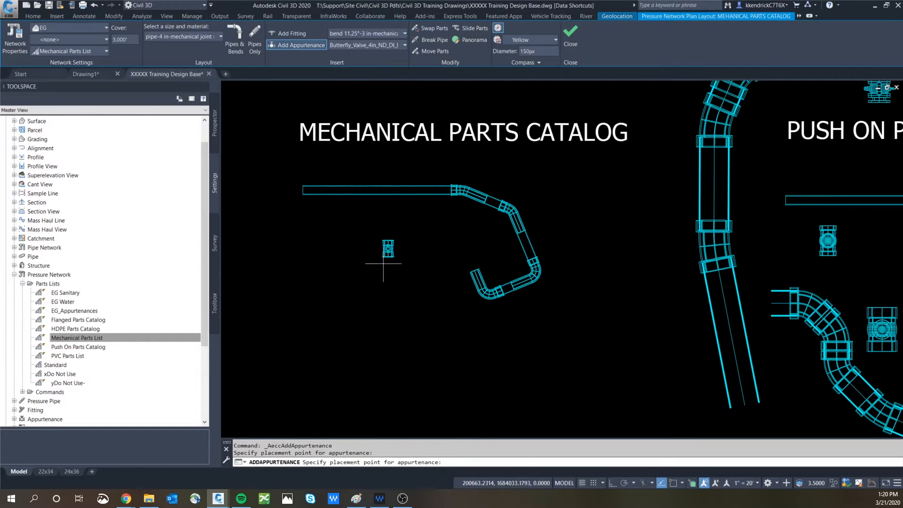
{"action": "scroll", "coordinate": [379, 248], "scroll_direction": "up", "scroll_amount": 3}
{"action": "scroll", "coordinate": [379, 243], "scroll_direction": "down", "scroll_amount": 3}
{"action": "scroll", "coordinate": [361, 257], "scroll_direction": "down", "scroll_amount": 3}
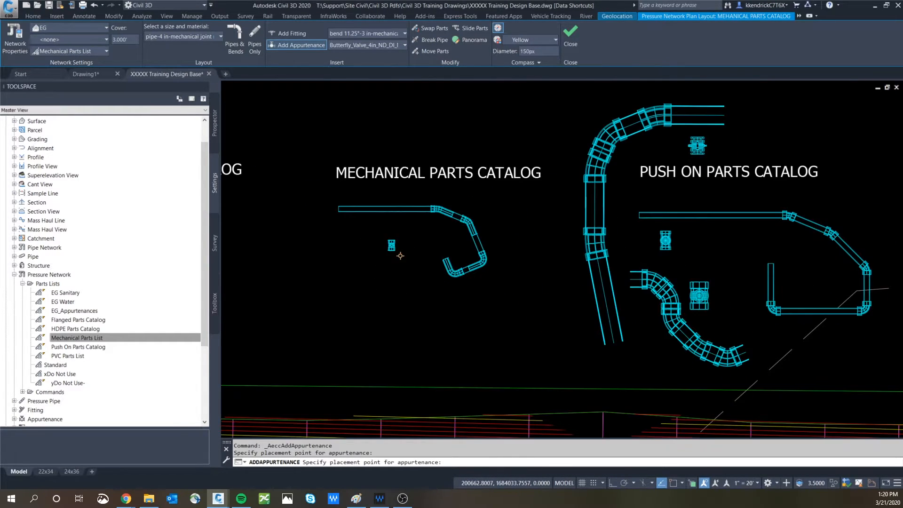
{"action": "scroll", "coordinate": [659, 249], "scroll_direction": "up", "scroll_amount": 3}
{"action": "scroll", "coordinate": [658, 250], "scroll_direction": "down", "scroll_amount": 4}
{"action": "middle_click_drag", "start_coordinate": [442, 269], "coordinate": [534, 263]}
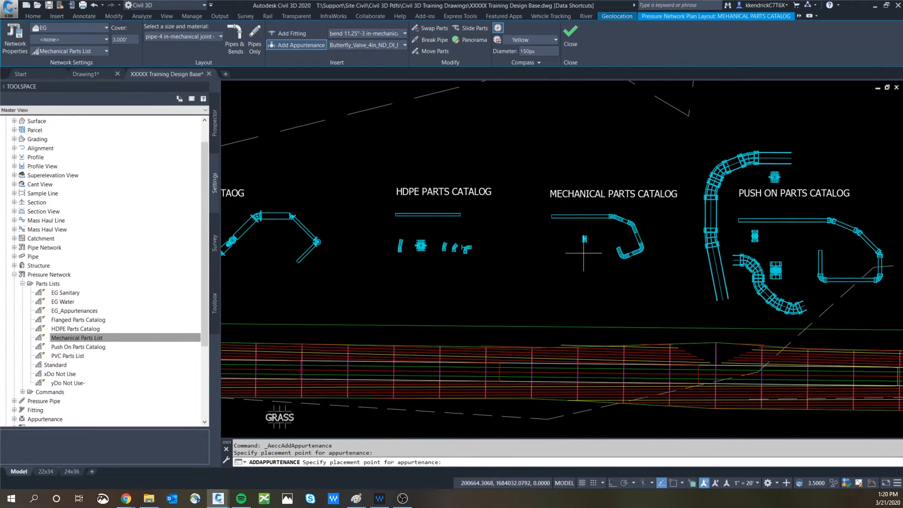
{"action": "scroll", "coordinate": [586, 252], "scroll_direction": "up", "scroll_amount": 4}
{"action": "middle_click_drag", "start_coordinate": [377, 249], "coordinate": [578, 254]}
{"action": "scroll", "coordinate": [371, 258], "scroll_direction": "up", "scroll_amount": 2}
{"action": "mouse_move", "coordinate": [393, 248]}
{"action": "middle_mouse_down"}
{"action": "mouse_move", "coordinate": [553, 247]}
{"action": "mouse_move", "coordinate": [401, 272]}
{"action": "middle_mouse_up"}
{"action": "scroll", "coordinate": [463, 247], "scroll_direction": "down", "scroll_amount": 4}
{"action": "scroll", "coordinate": [456, 245], "scroll_direction": "down", "scroll_amount": 3}
{"action": "key", "text": "Escape"}
Step: Examine the pipe run, bends and valves under the PVC Parts Catalog heading in the drawing
{"action": "scroll", "coordinate": [263, 277], "scroll_direction": "up", "scroll_amount": 3}
{"action": "scroll", "coordinate": [558, 274], "scroll_direction": "down", "scroll_amount": 2}
{"action": "middle_click_drag", "start_coordinate": [644, 276], "coordinate": [360, 254]}
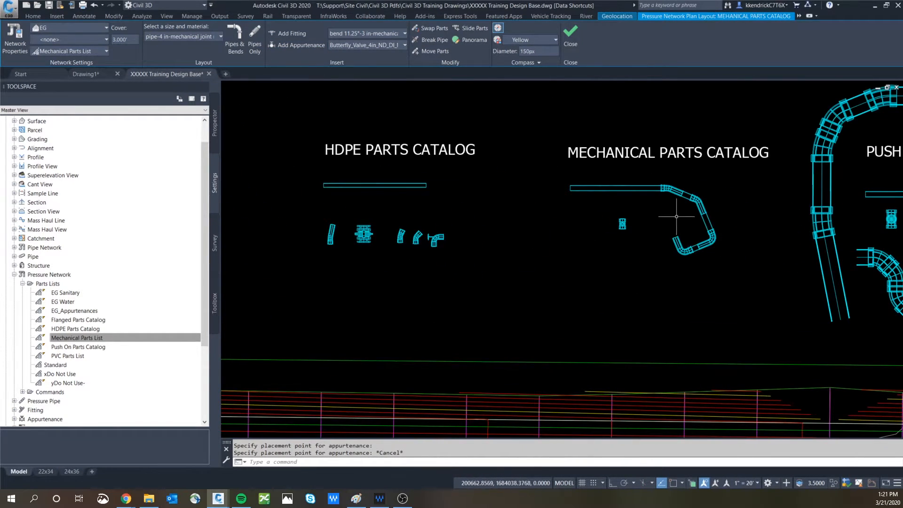
{"action": "scroll", "coordinate": [597, 222], "scroll_direction": "up", "scroll_amount": 1}
{"action": "middle_click_drag", "start_coordinate": [612, 221], "coordinate": [421, 251]}
{"action": "scroll", "coordinate": [421, 251], "scroll_direction": "down", "scroll_amount": 2}
{"action": "middle_click_drag", "start_coordinate": [648, 251], "coordinate": [471, 243]}
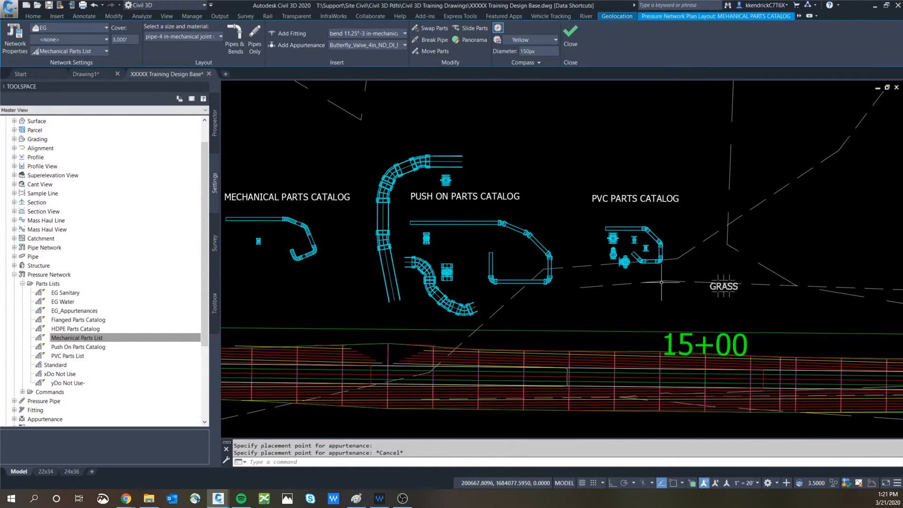
{"action": "scroll", "coordinate": [659, 285], "scroll_direction": "up", "scroll_amount": 5}
{"action": "scroll", "coordinate": [598, 301], "scroll_direction": "down", "scroll_amount": 1}
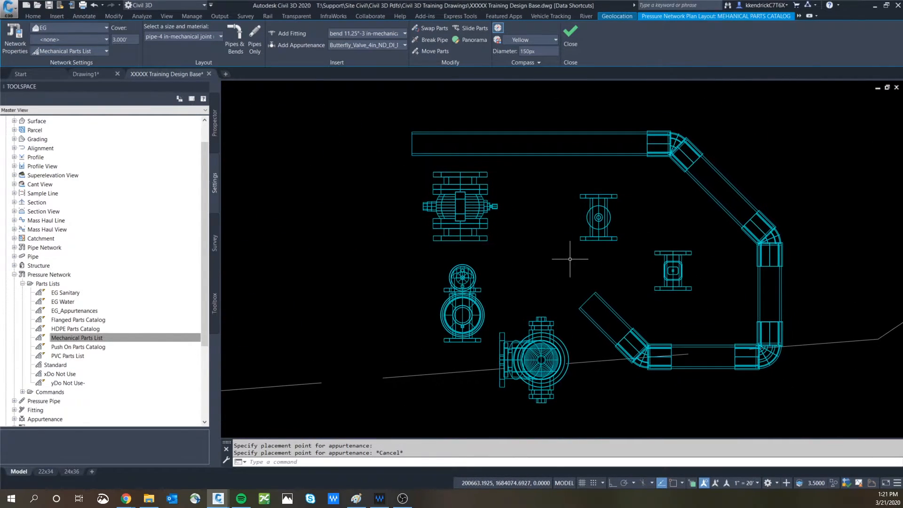
{"action": "scroll", "coordinate": [569, 258], "scroll_direction": "down", "scroll_amount": 2}
{"action": "scroll", "coordinate": [619, 313], "scroll_direction": "up", "scroll_amount": 3}
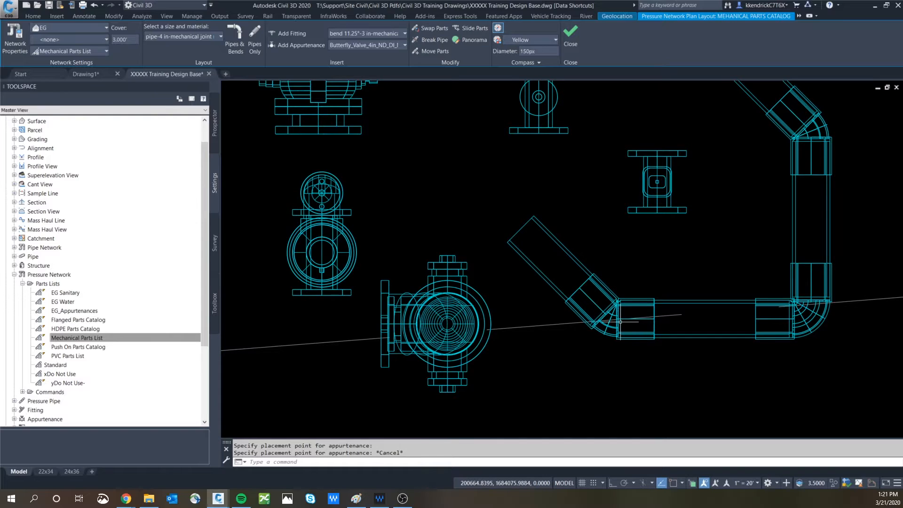
{"action": "scroll", "coordinate": [757, 249], "scroll_direction": "down", "scroll_amount": 2}
{"action": "scroll", "coordinate": [644, 289], "scroll_direction": "up", "scroll_amount": 2}
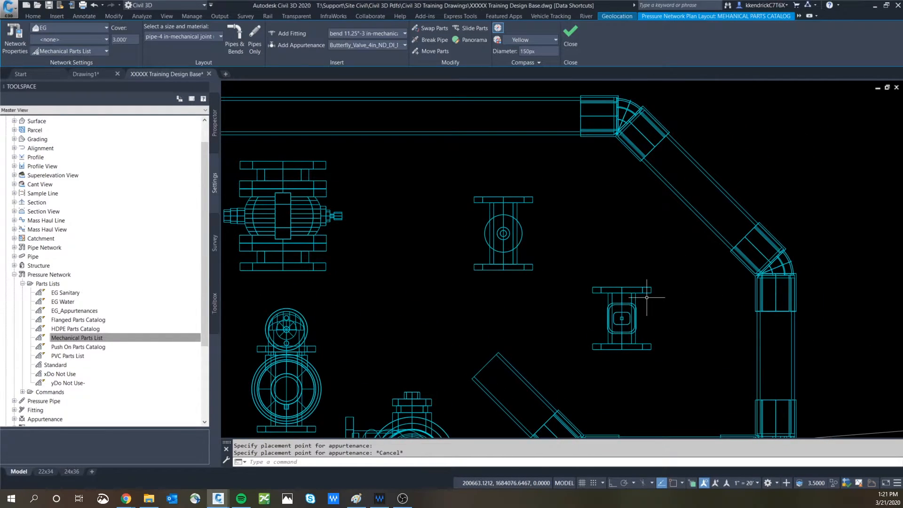
{"action": "scroll", "coordinate": [646, 297], "scroll_direction": "down", "scroll_amount": 3}
{"action": "scroll", "coordinate": [520, 250], "scroll_direction": "up", "scroll_amount": 1}
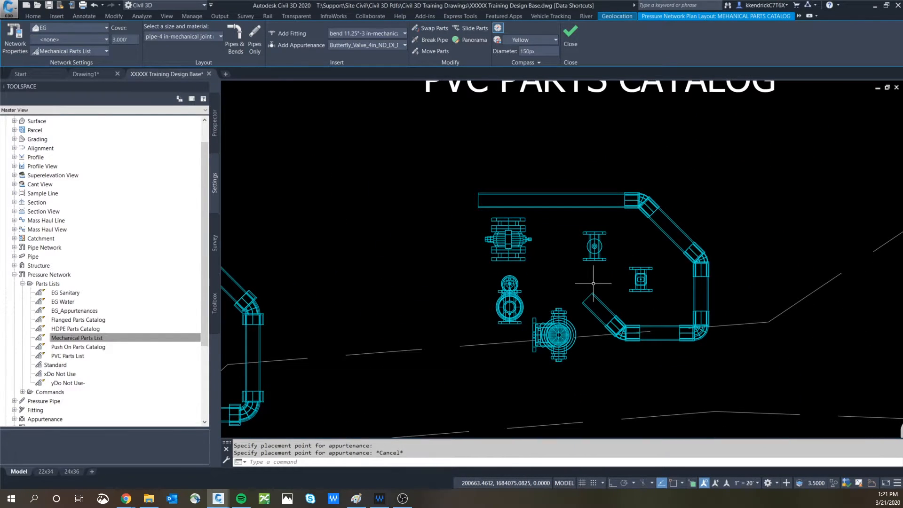
Step: Set the network's parts list to PVC Parts List
{"action": "left_click", "coordinate": [107, 51]}
{"action": "left_click", "coordinate": [63, 116]}
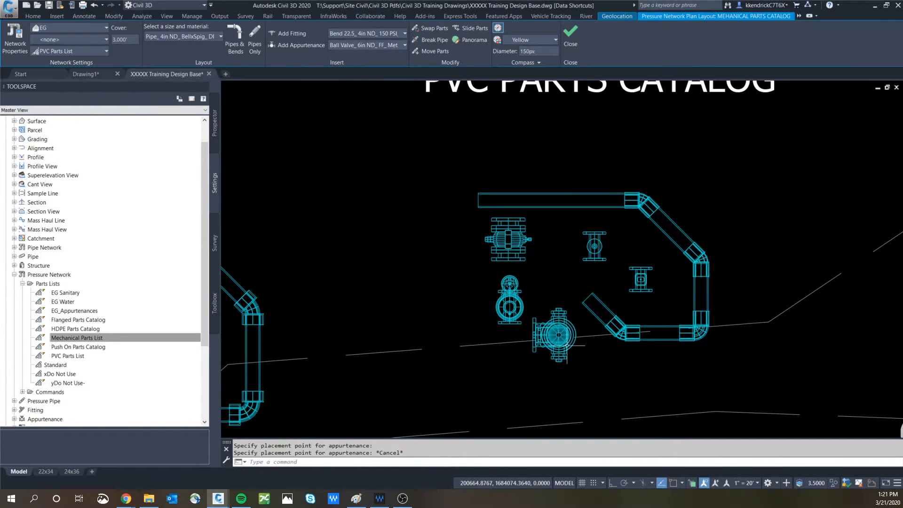
Step: Examine the PVC parts group up close and compare it with the neighbouring parts catalog groups along the road
{"action": "scroll", "coordinate": [566, 335], "scroll_direction": "up", "scroll_amount": 2}
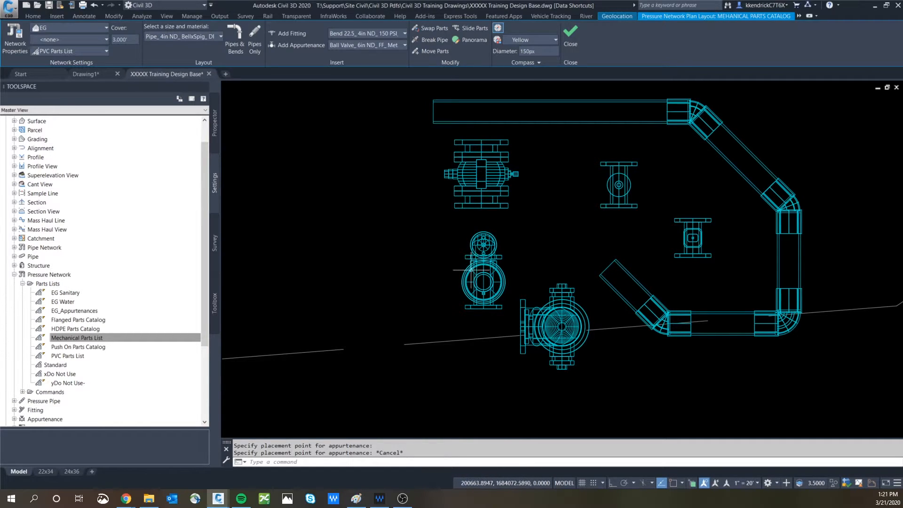
{"action": "middle_click_drag", "start_coordinate": [488, 273], "coordinate": [570, 263]}
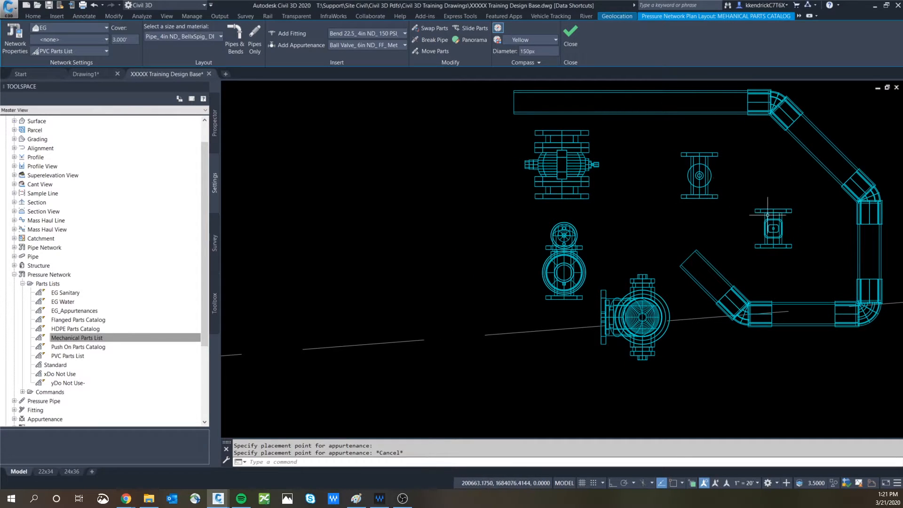
{"action": "scroll", "coordinate": [772, 234], "scroll_direction": "up", "scroll_amount": 4}
{"action": "middle_click_drag", "start_coordinate": [772, 234], "coordinate": [758, 284]}
{"action": "scroll", "coordinate": [693, 263], "scroll_direction": "down", "scroll_amount": 4}
{"action": "scroll", "coordinate": [539, 274], "scroll_direction": "down", "scroll_amount": 2}
{"action": "middle_click_drag", "start_coordinate": [539, 274], "coordinate": [621, 237]}
{"action": "scroll", "coordinate": [532, 222], "scroll_direction": "down", "scroll_amount": 4}
{"action": "scroll", "coordinate": [532, 221], "scroll_direction": "down", "scroll_amount": 2}
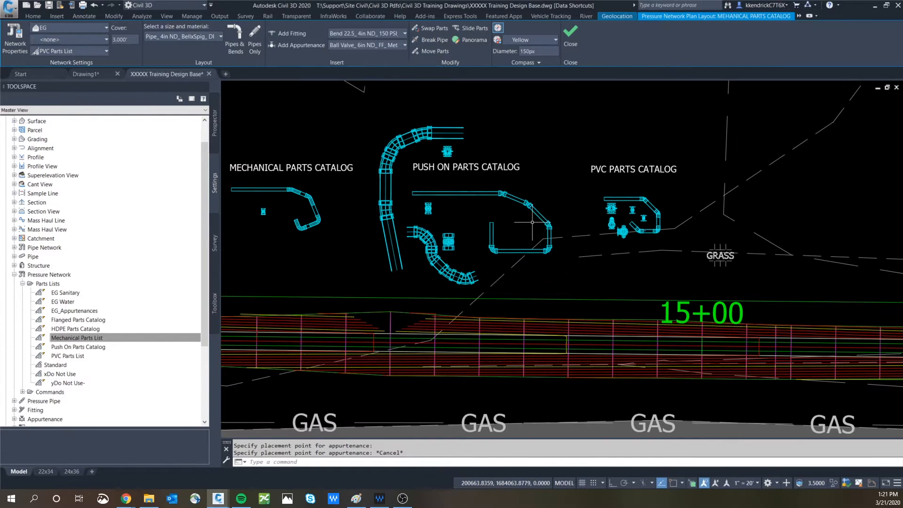
{"action": "scroll", "coordinate": [532, 222], "scroll_direction": "down", "scroll_amount": 2}
{"action": "middle_click_drag", "start_coordinate": [532, 221], "coordinate": [634, 218]}
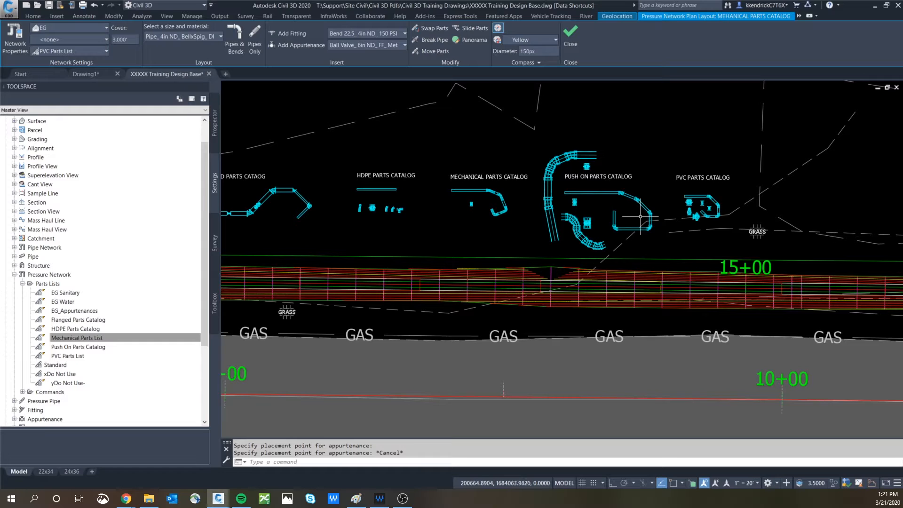
{"action": "scroll", "coordinate": [641, 217], "scroll_direction": "down", "scroll_amount": 1}
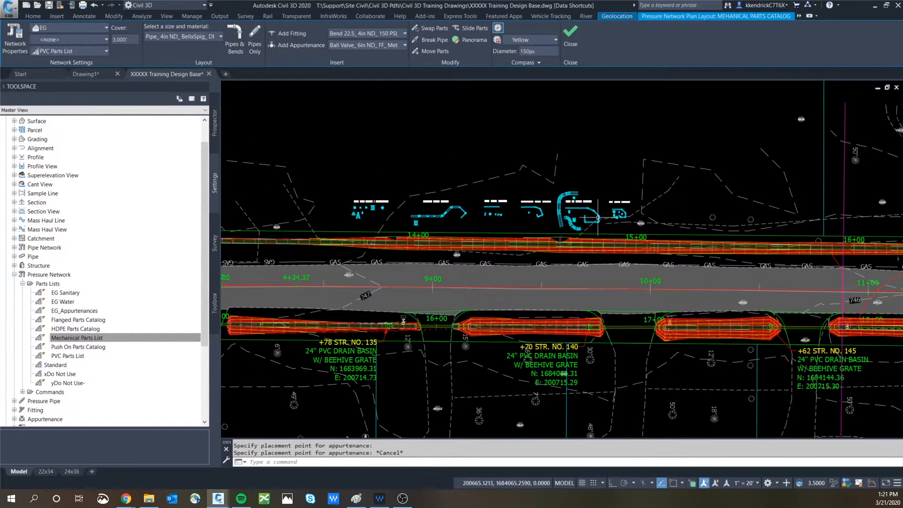
{"action": "scroll", "coordinate": [642, 214], "scroll_direction": "down", "scroll_amount": 1}
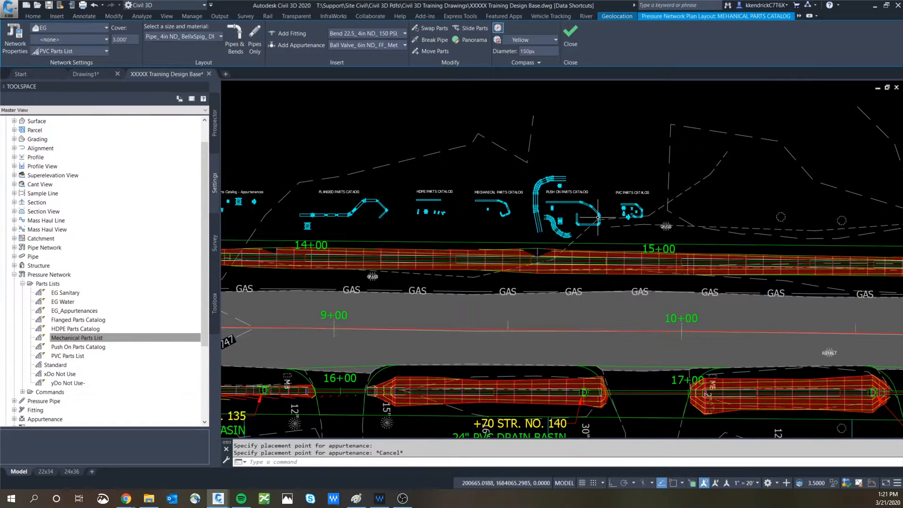
Step: Show the drawing's pressure networks and review the network creation commands available for them
{"action": "left_click", "coordinate": [215, 123]}
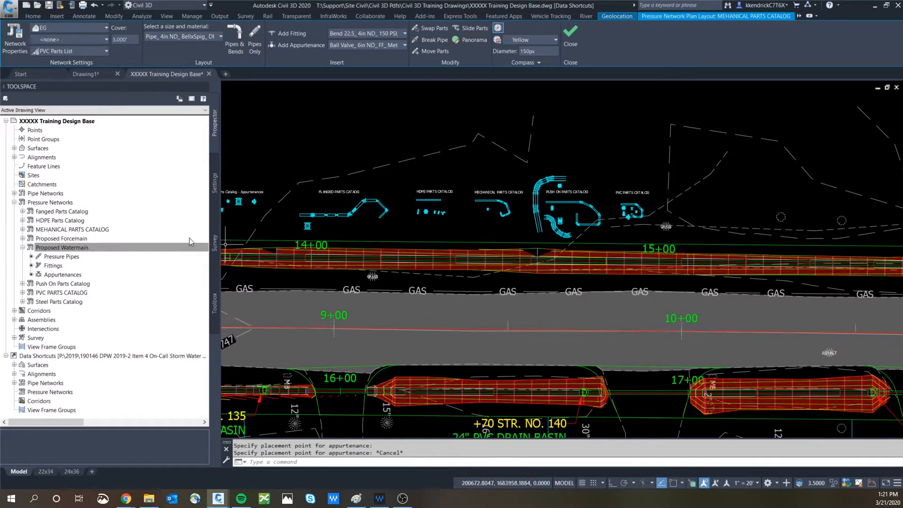
{"action": "right_click", "coordinate": [42, 205]}
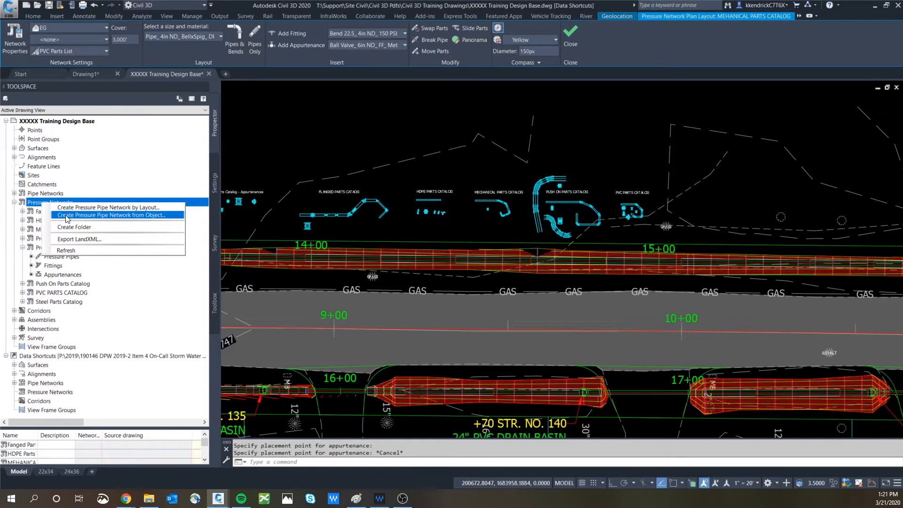
{"action": "left_click", "coordinate": [617, 185]}
{"action": "left_click", "coordinate": [587, 139]}
Step: Draw a three-segment polyline beside the PVC Parts Catalog group, with a horizontal first segment, a downward diagonal and a nearly level last segment
{"action": "type", "text": "p"}
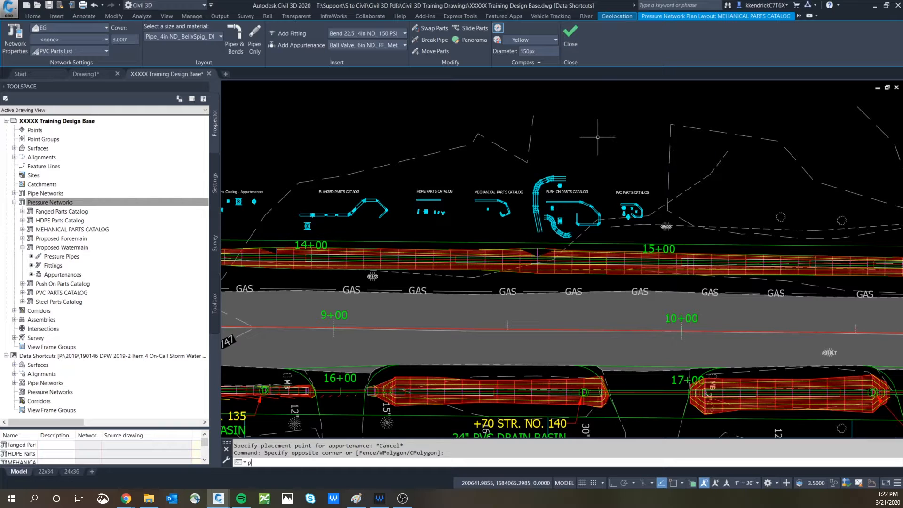
{"action": "type", "text": "line"}
{"action": "key", "text": "Return"}
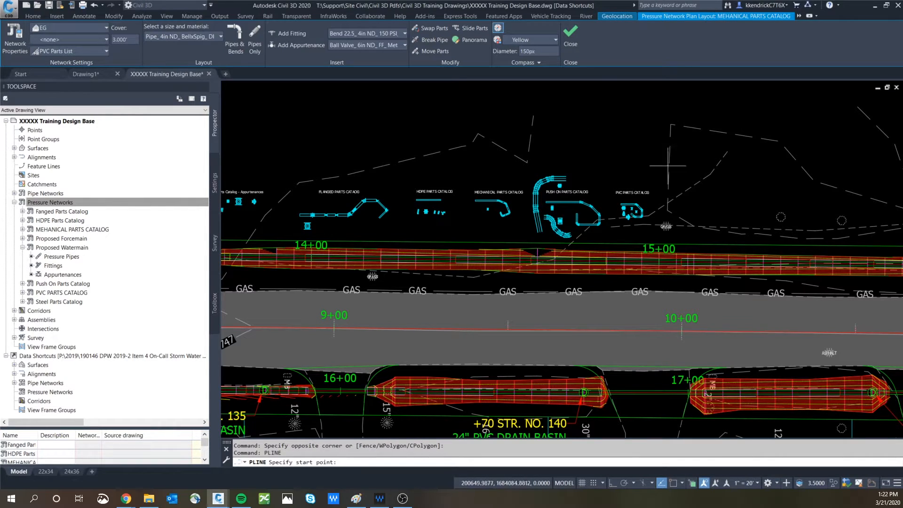
{"action": "left_click", "coordinate": [682, 178]}
{"action": "middle_click_drag", "start_coordinate": [789, 189], "coordinate": [628, 191]}
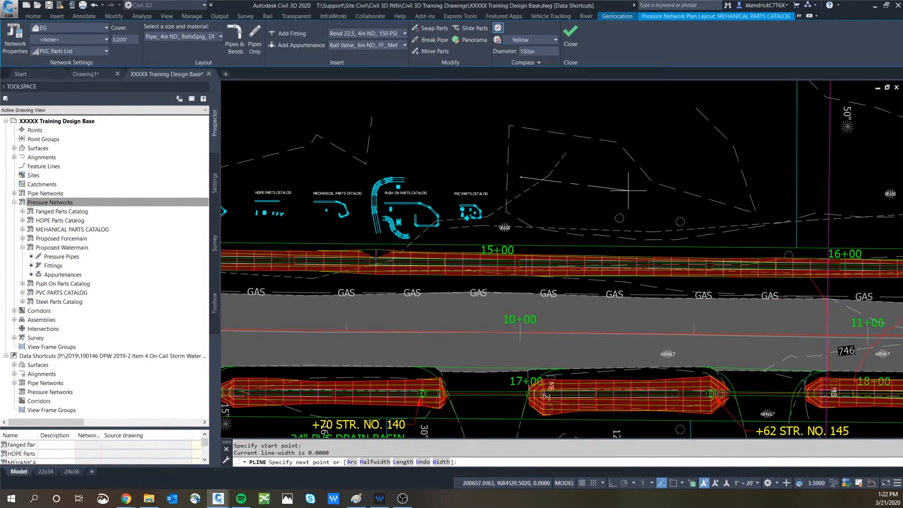
{"action": "scroll", "coordinate": [602, 185], "scroll_direction": "up", "scroll_amount": 2}
{"action": "key", "text": "F8"}
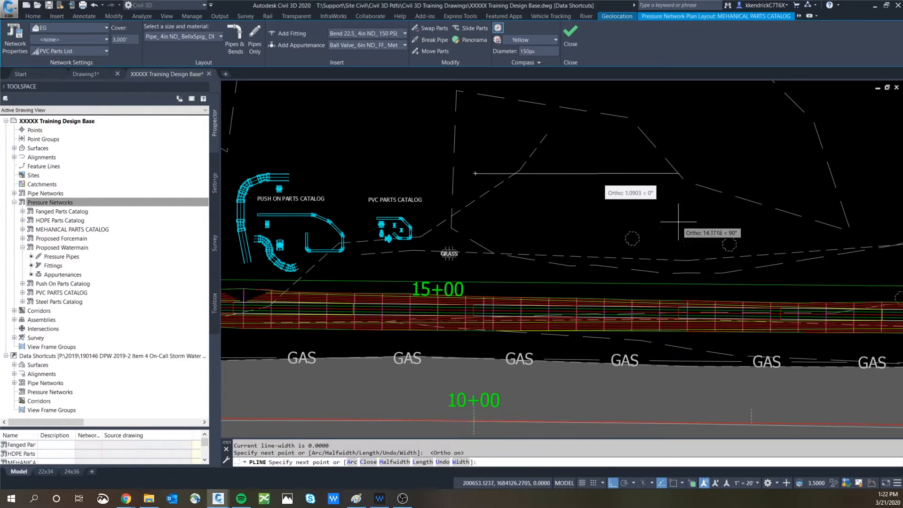
{"action": "key", "text": "F8"}
{"action": "left_click", "coordinate": [670, 217]}
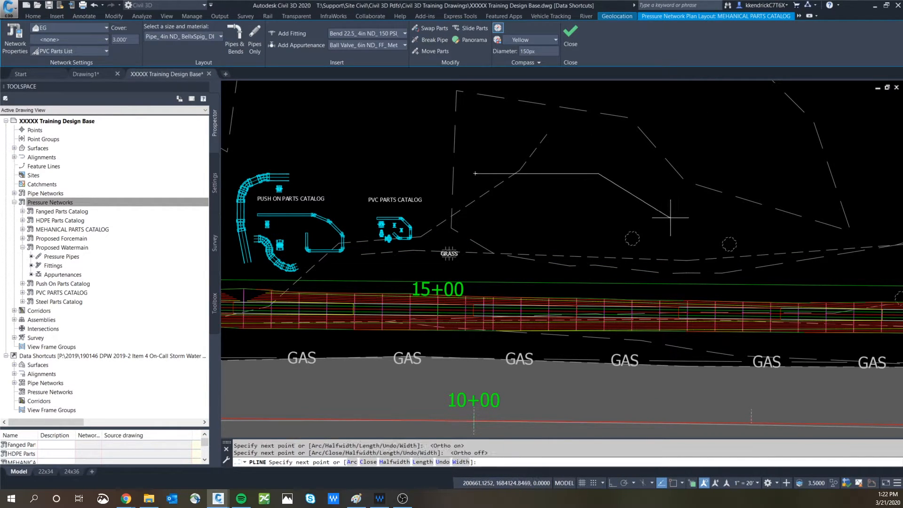
{"action": "left_click", "coordinate": [860, 225]}
{"action": "key", "text": "Escape"}
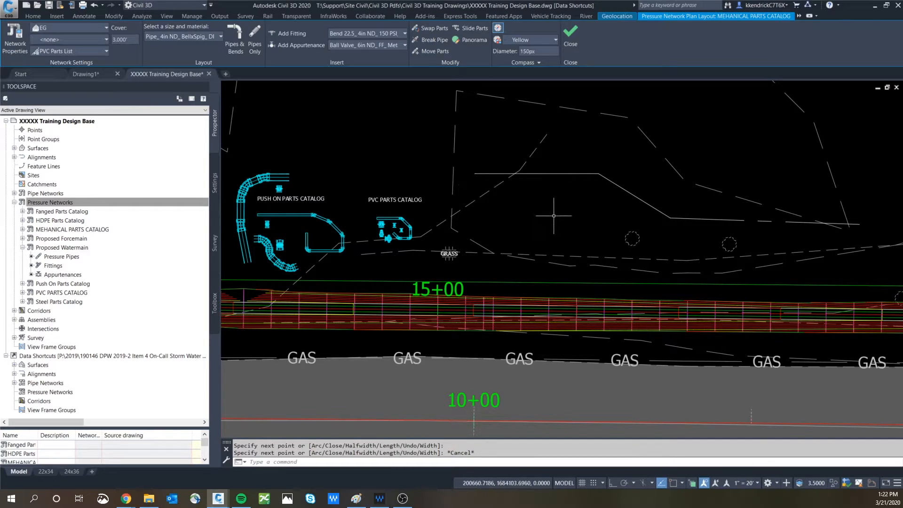
Step: Start creating a pressure pipe network from the new polyline, accepting its drawn direction
{"action": "left_click", "coordinate": [130, 203]}
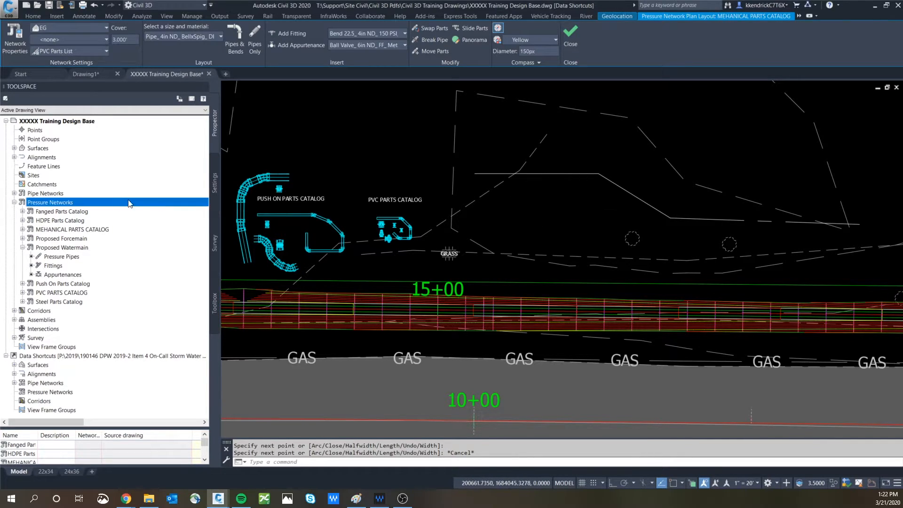
{"action": "right_click", "coordinate": [52, 203]}
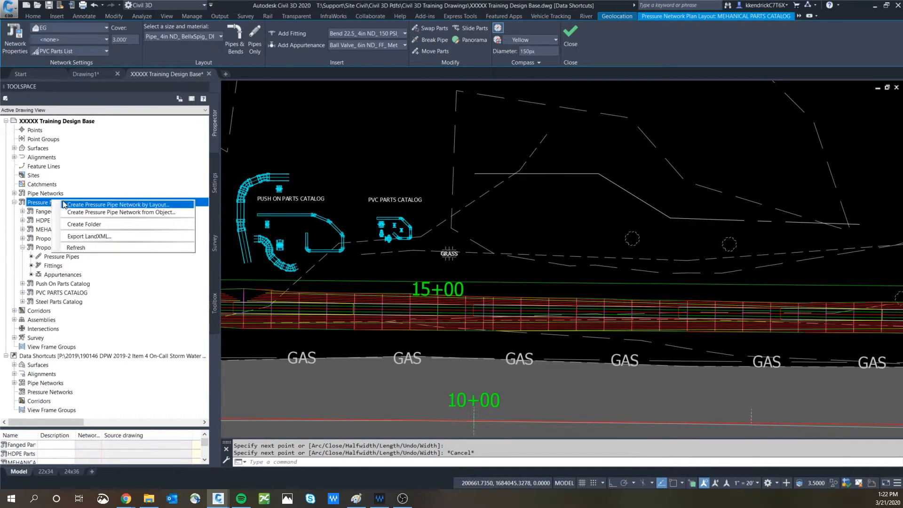
{"action": "left_click", "coordinate": [91, 215]}
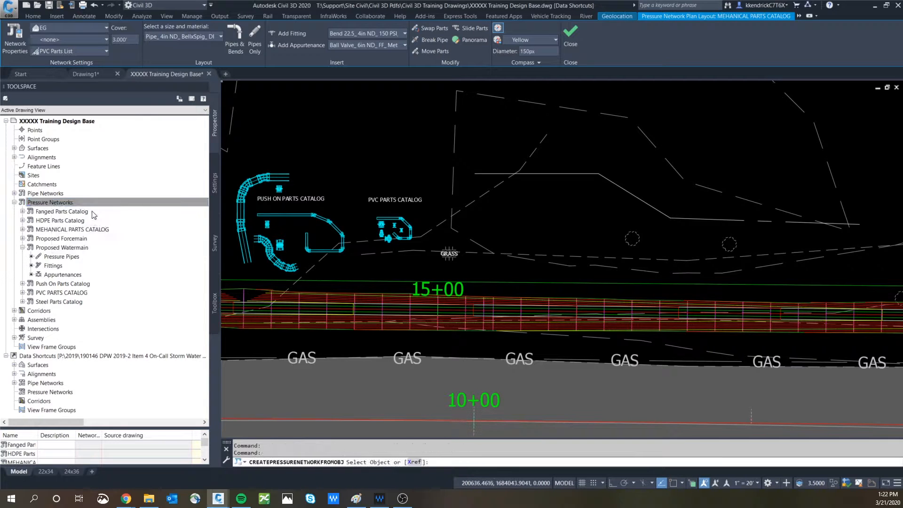
{"action": "left_click", "coordinate": [634, 194]}
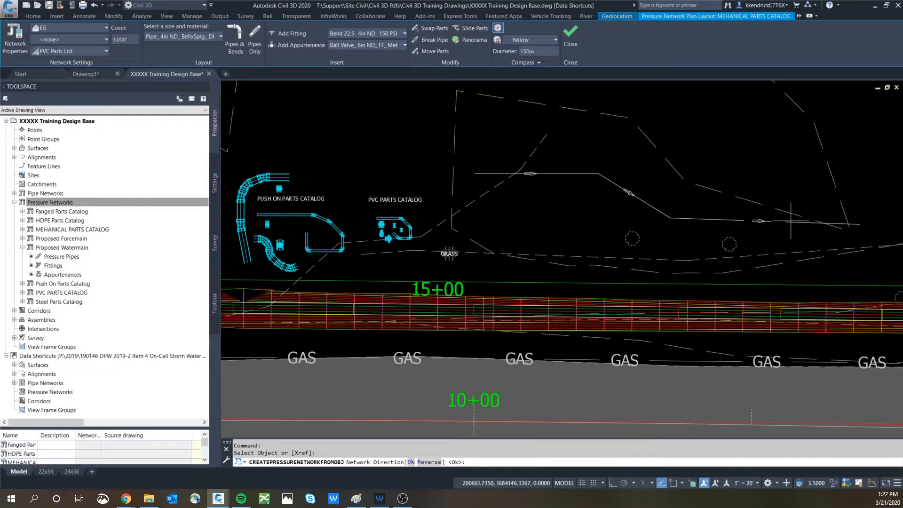
{"action": "key", "text": "Return"}
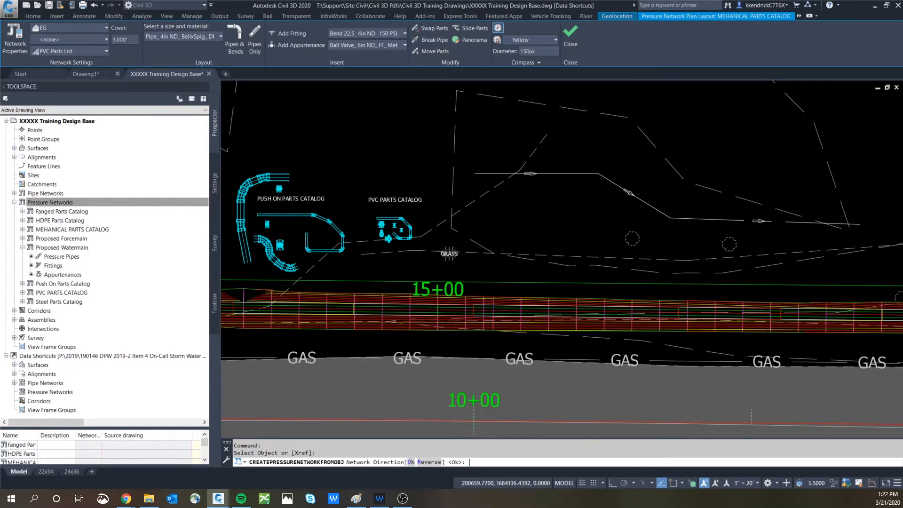
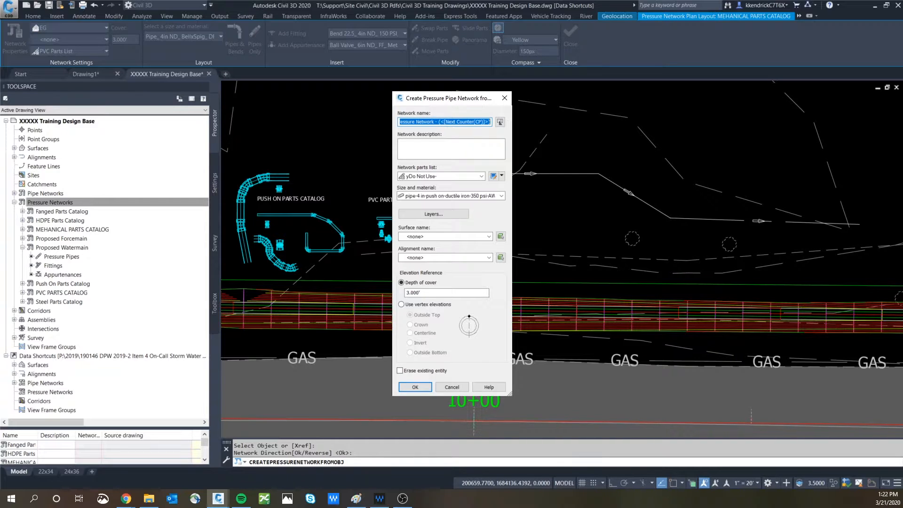
Step: Name the new pressure network PVC Test and assign it the PVC Parts List
{"action": "type", "text": "PVC Test"}
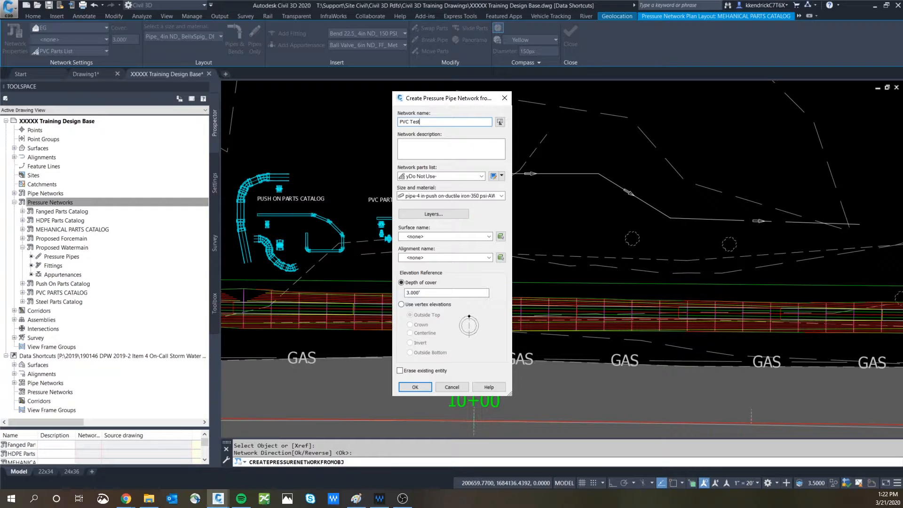
{"action": "left_click", "coordinate": [470, 177]}
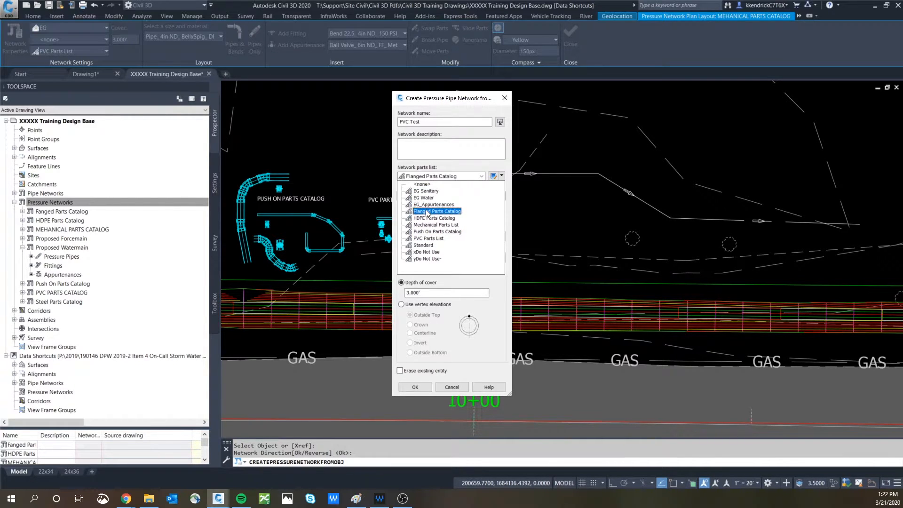
{"action": "left_click", "coordinate": [424, 240]}
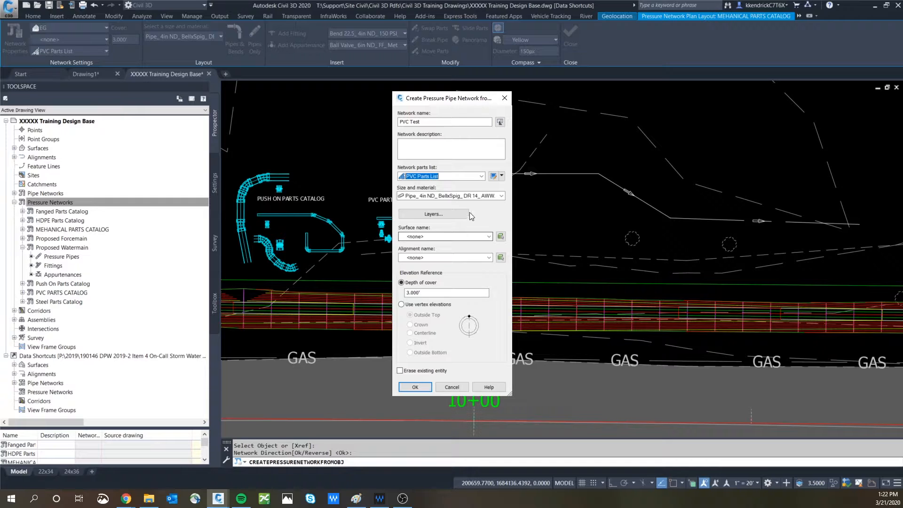
Step: Open the PVC Parts List for editing and examine its appurtenance families and the ball valve sizes
{"action": "left_click", "coordinate": [492, 176]}
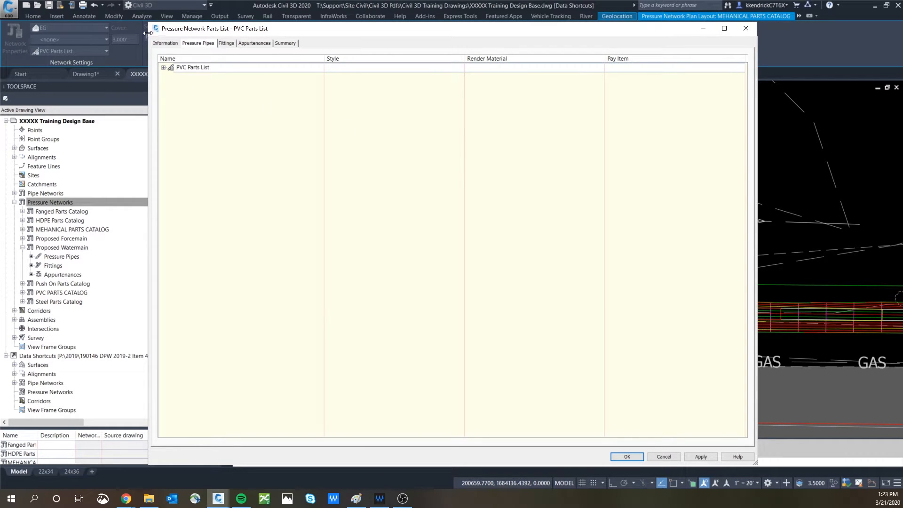
{"action": "left_click", "coordinate": [250, 45]}
{"action": "left_click", "coordinate": [164, 68]}
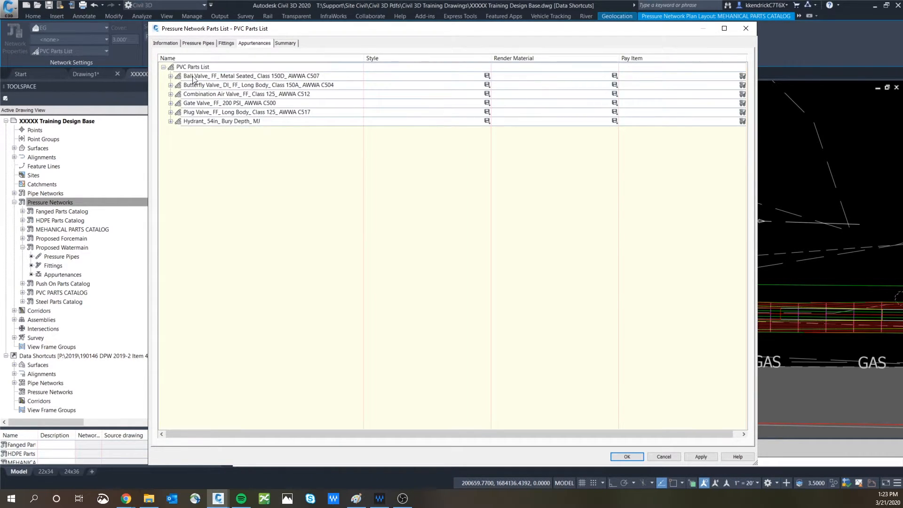
{"action": "left_click", "coordinate": [171, 76]}
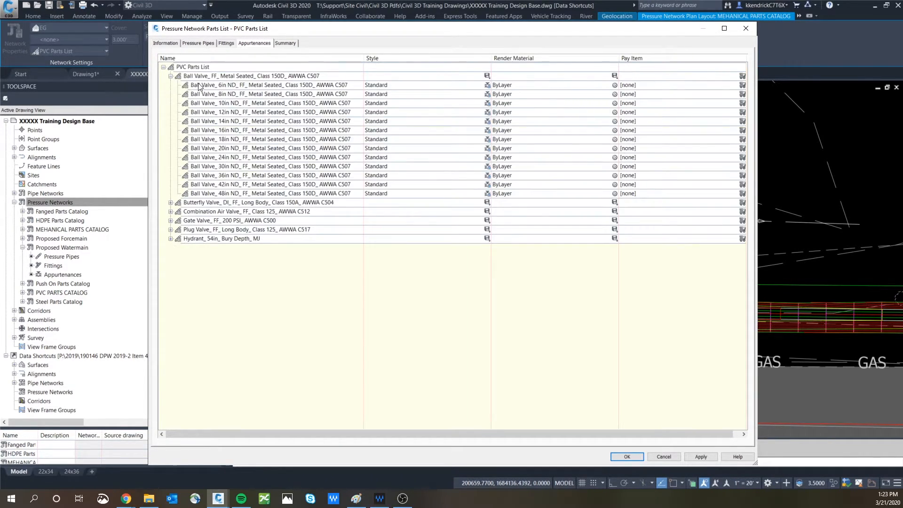
{"action": "left_click", "coordinate": [171, 76]}
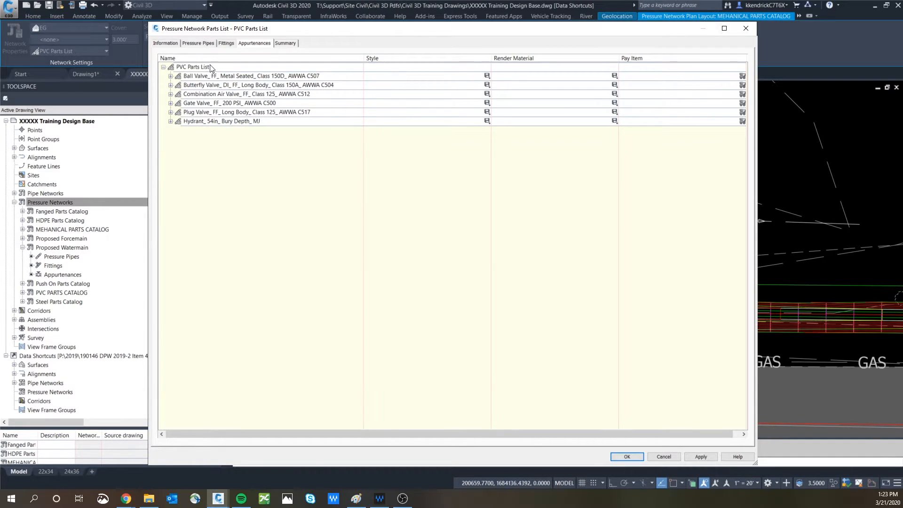
Step: Check the catalog families available as additional fittings, and examine the list's fitting families and PVC Elbow bends
{"action": "left_click", "coordinate": [225, 43]}
{"action": "right_click", "coordinate": [197, 70]}
{"action": "left_click", "coordinate": [208, 72]}
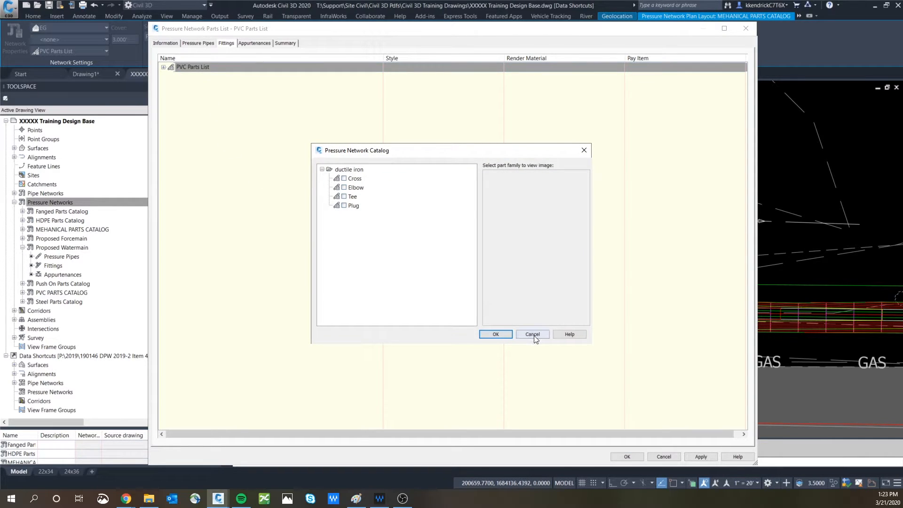
{"action": "left_click", "coordinate": [534, 334]}
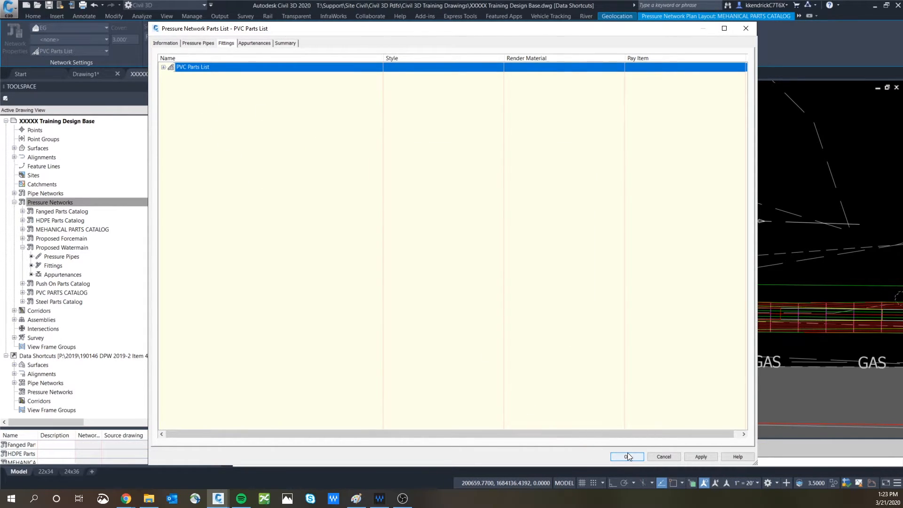
{"action": "left_click", "coordinate": [161, 68]}
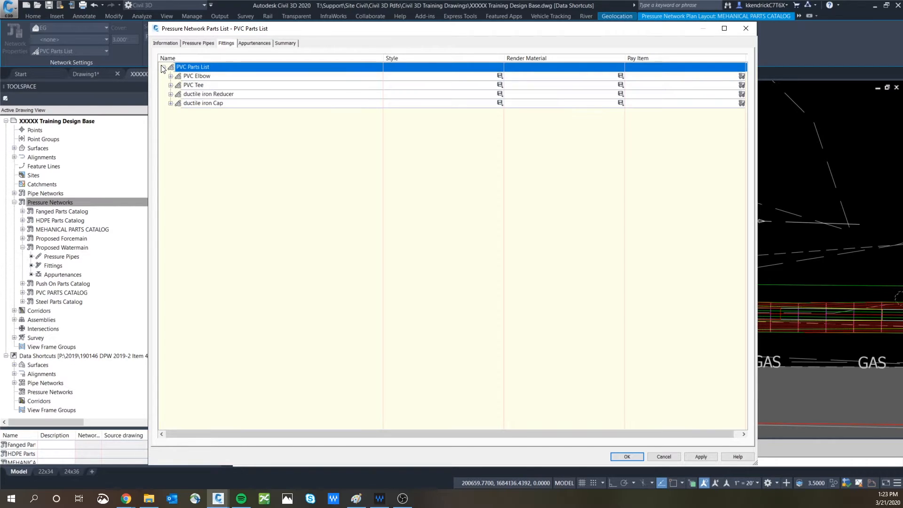
{"action": "left_click", "coordinate": [170, 75]}
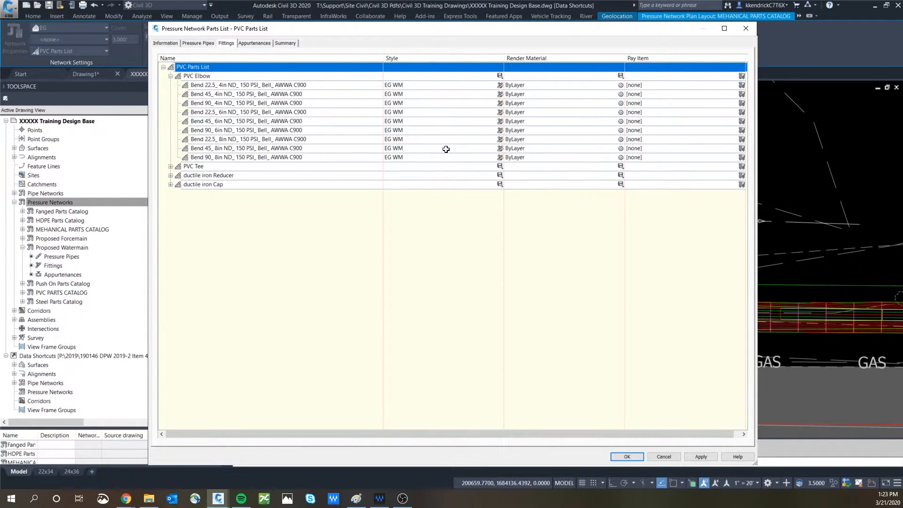
Step: Set the style of all PVC Elbow fittings to EG FM
{"action": "left_click", "coordinate": [500, 75]}
{"action": "left_click", "coordinate": [459, 243]}
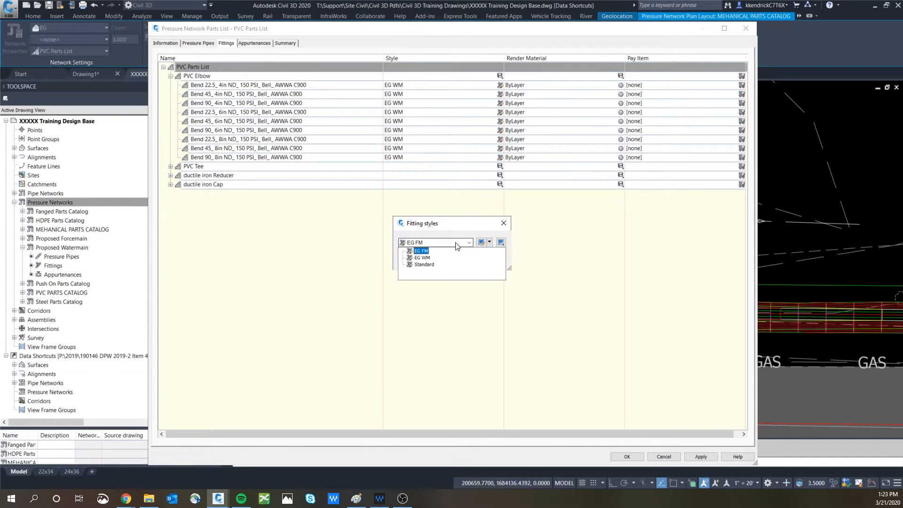
{"action": "left_click", "coordinate": [421, 251]}
{"action": "left_click", "coordinate": [414, 258]}
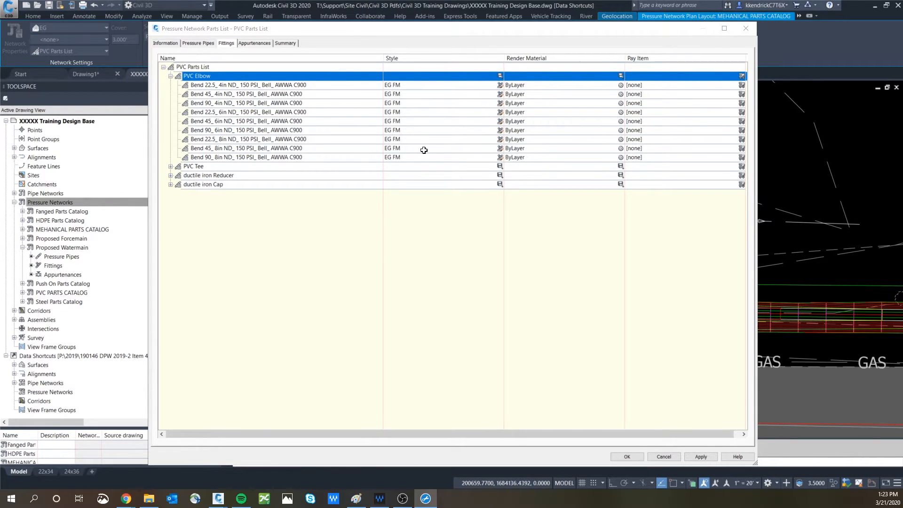
Step: Set the style of all PVC Elbow fittings to EG WM and accept the parts list
{"action": "left_click", "coordinate": [500, 77]}
{"action": "left_click", "coordinate": [446, 243]}
{"action": "left_click", "coordinate": [427, 258]}
{"action": "left_click", "coordinate": [410, 261]}
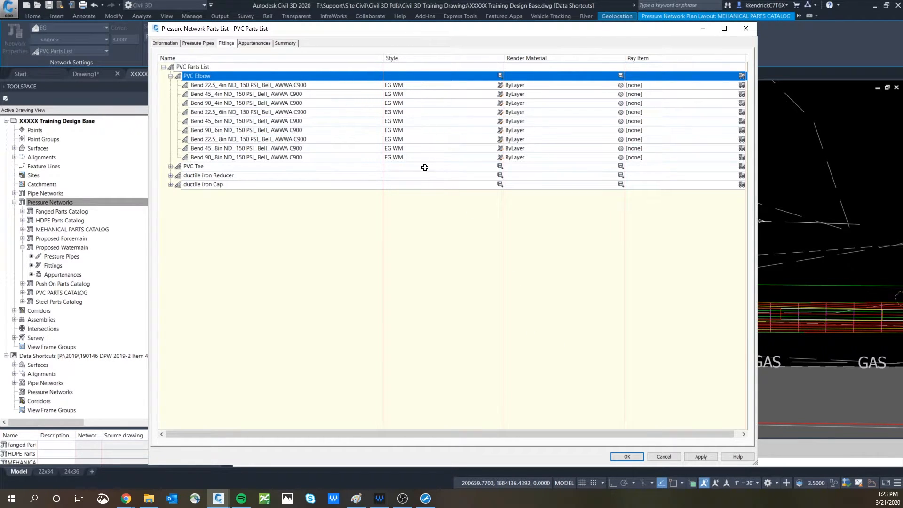
{"action": "left_click", "coordinate": [627, 458]}
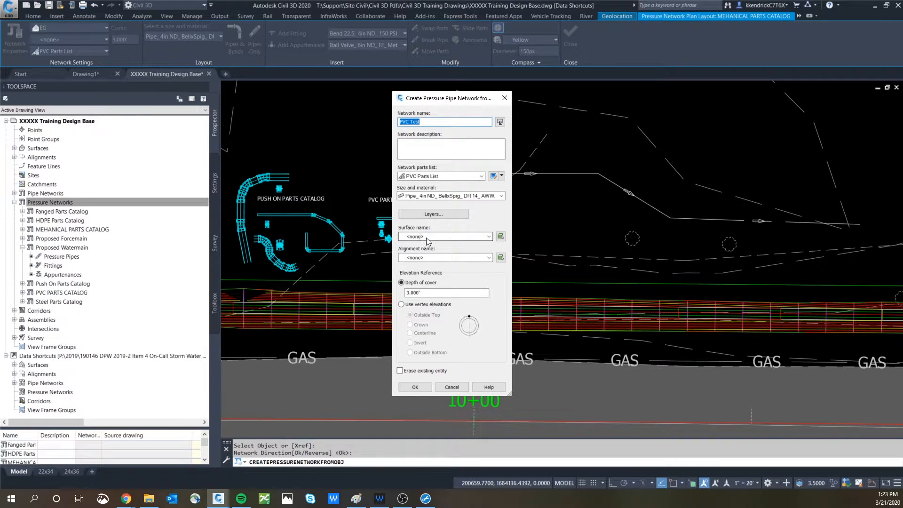
Step: Set the network's pipe size and material to 12in ND BellxSpig DR 14 AWWA C900 and check its layer assignments
{"action": "left_click", "coordinate": [501, 195]}
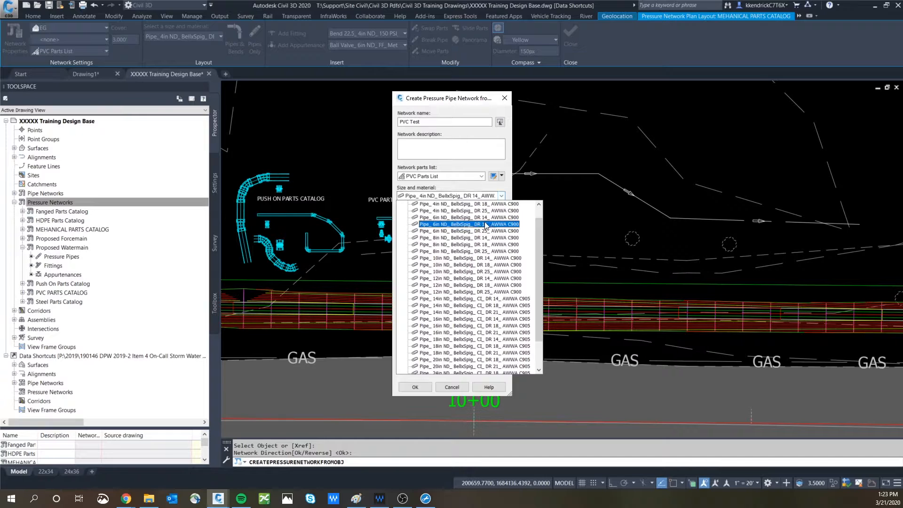
{"action": "left_click", "coordinate": [435, 278]}
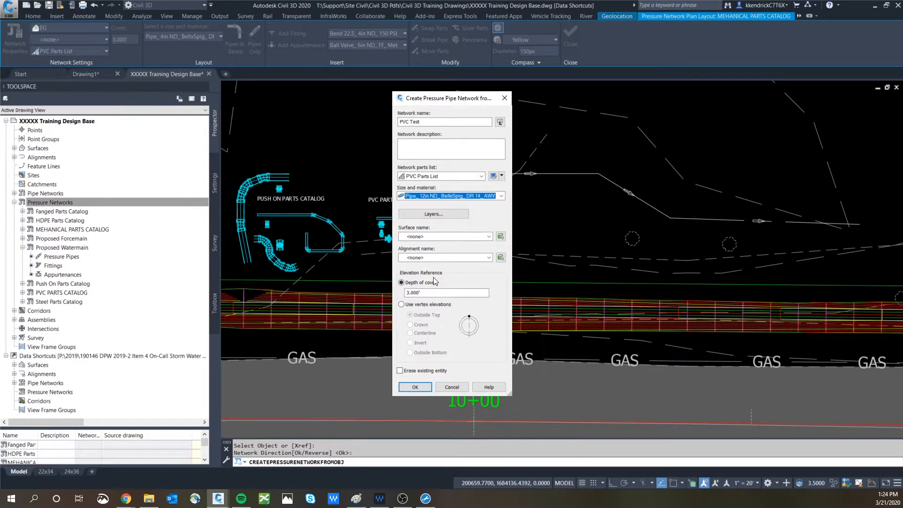
{"action": "left_click", "coordinate": [438, 213]}
{"action": "left_click_drag", "start_coordinate": [453, 179], "coordinate": [577, 178]}
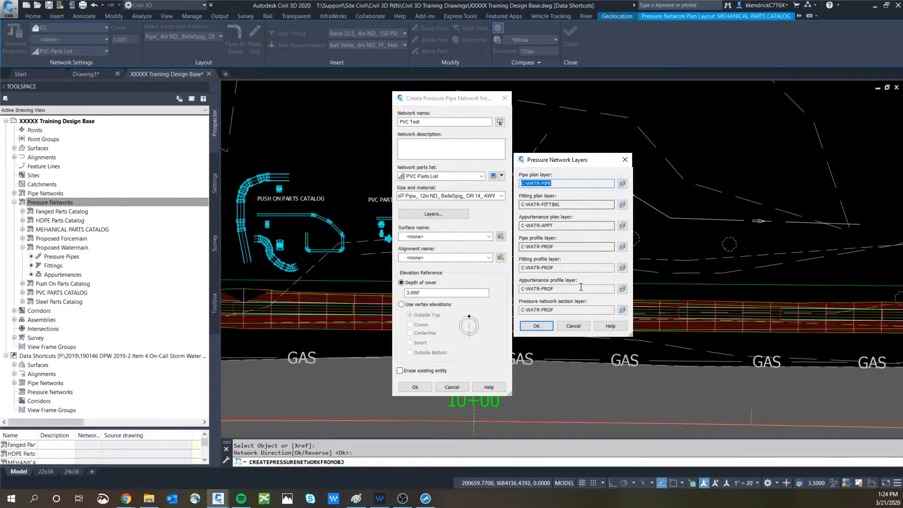
{"action": "left_click", "coordinate": [577, 325]}
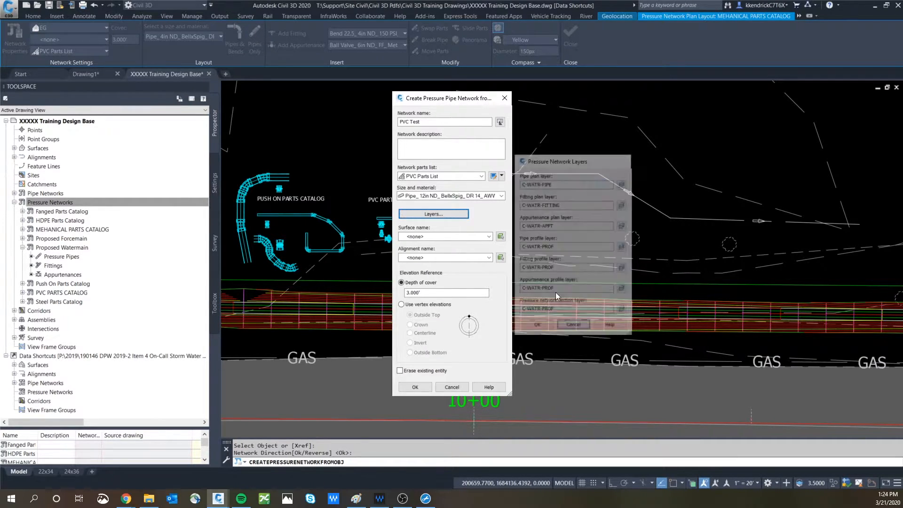
Step: Reference the EG surface with a 5' depth of cover and create the PVC Test pressure network from the polyline
{"action": "left_click", "coordinate": [473, 237]}
{"action": "left_click", "coordinate": [419, 252]}
{"action": "left_click", "coordinate": [420, 252]}
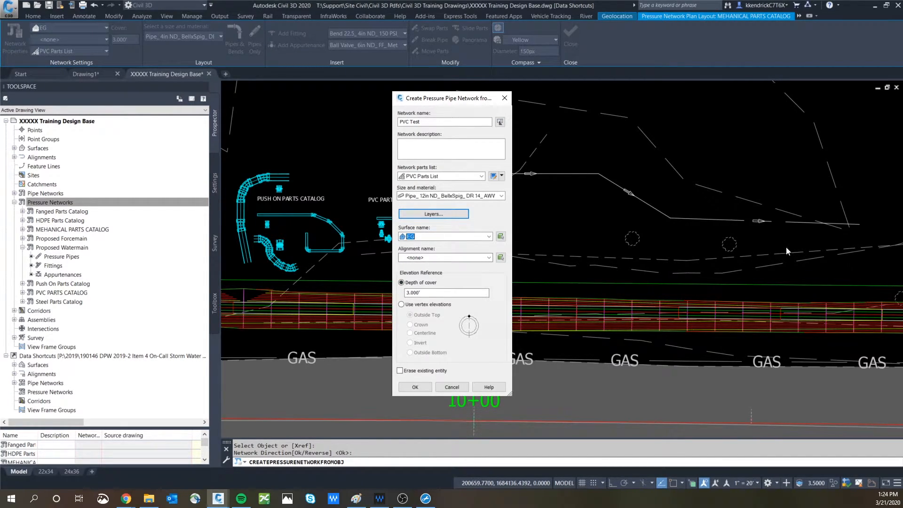
{"action": "double_click", "coordinate": [436, 293]}
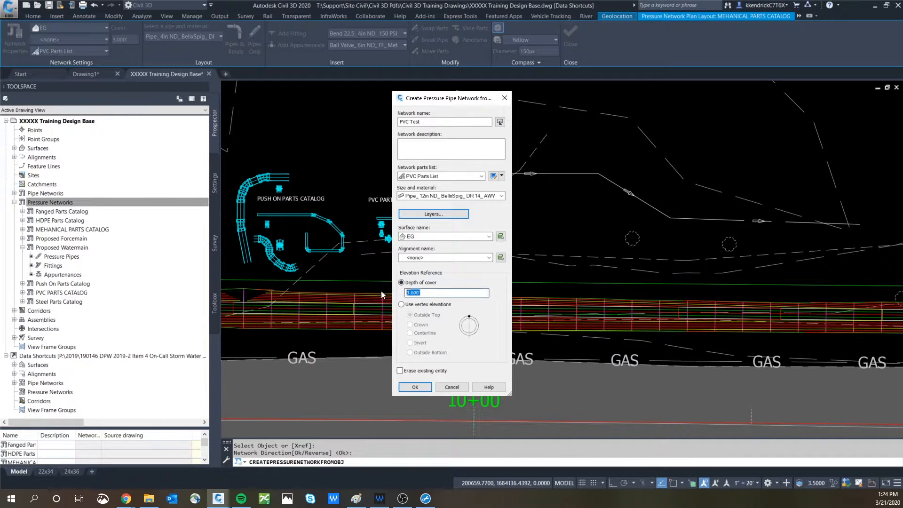
{"action": "type", "text": "5."}
{"action": "left_click", "coordinate": [414, 388]}
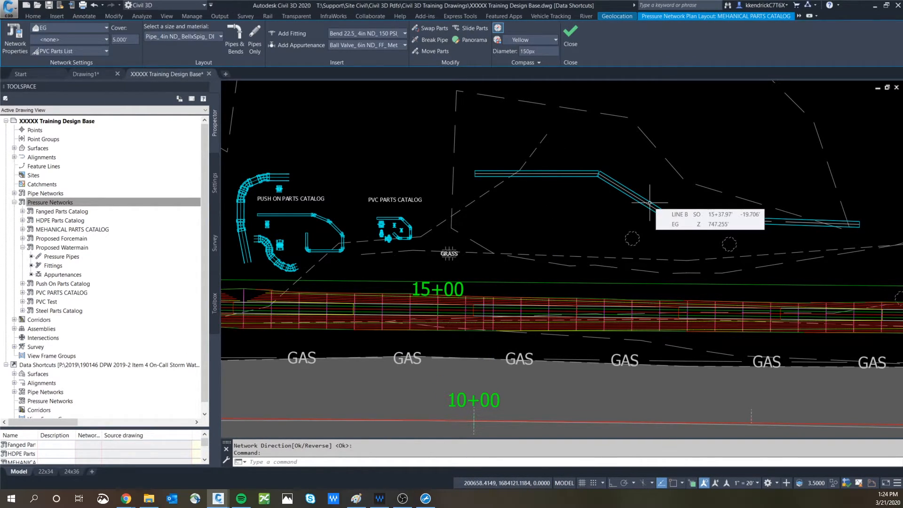
{"action": "scroll", "coordinate": [649, 203], "scroll_direction": "up", "scroll_amount": 3}
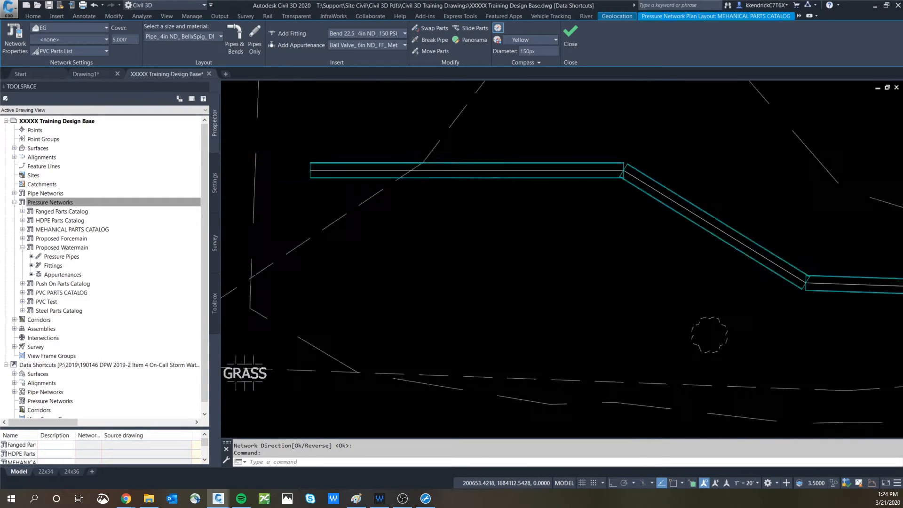
Step: Examine the bend and tee fittings available in the active PVC Parts List for the pressure network
{"action": "scroll", "coordinate": [624, 175], "scroll_direction": "down", "scroll_amount": 1}
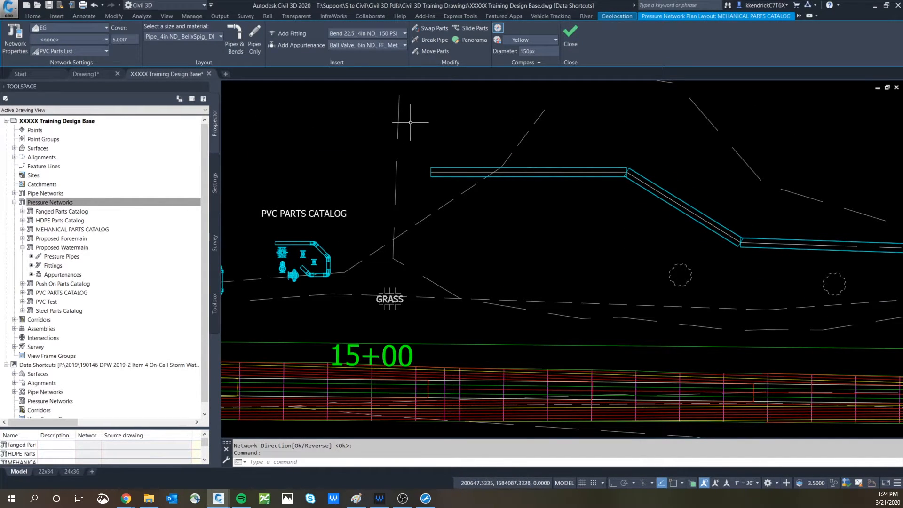
{"action": "left_click", "coordinate": [390, 32]}
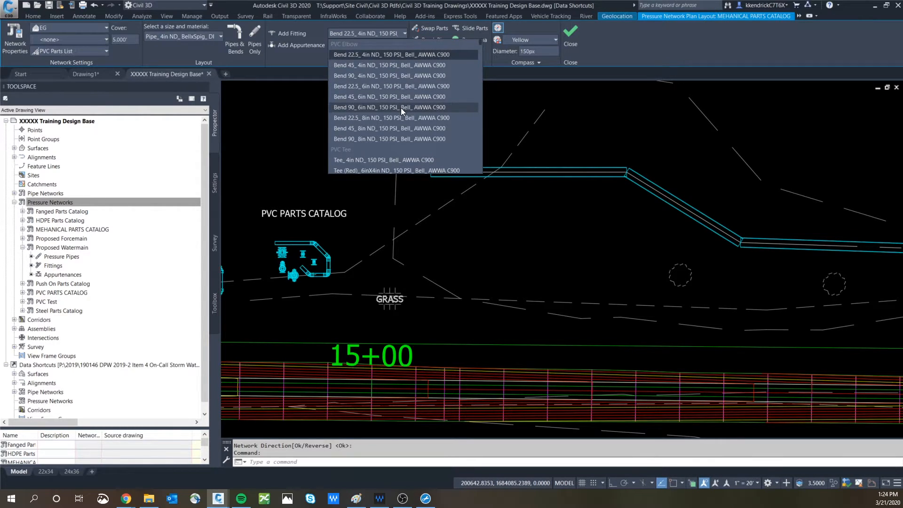
{"action": "scroll", "coordinate": [390, 139], "scroll_direction": "down", "scroll_amount": 2}
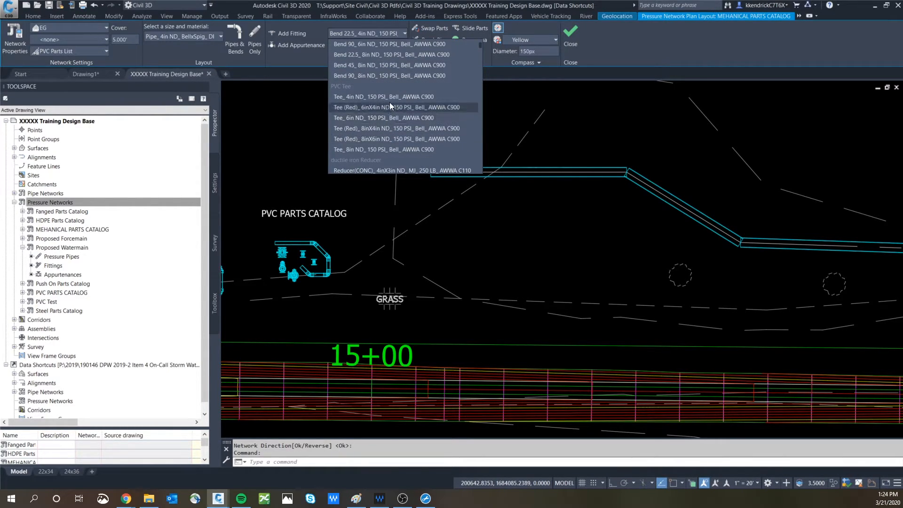
{"action": "scroll", "coordinate": [389, 98], "scroll_direction": "up", "scroll_amount": 1}
{"action": "left_click", "coordinate": [531, 187]}
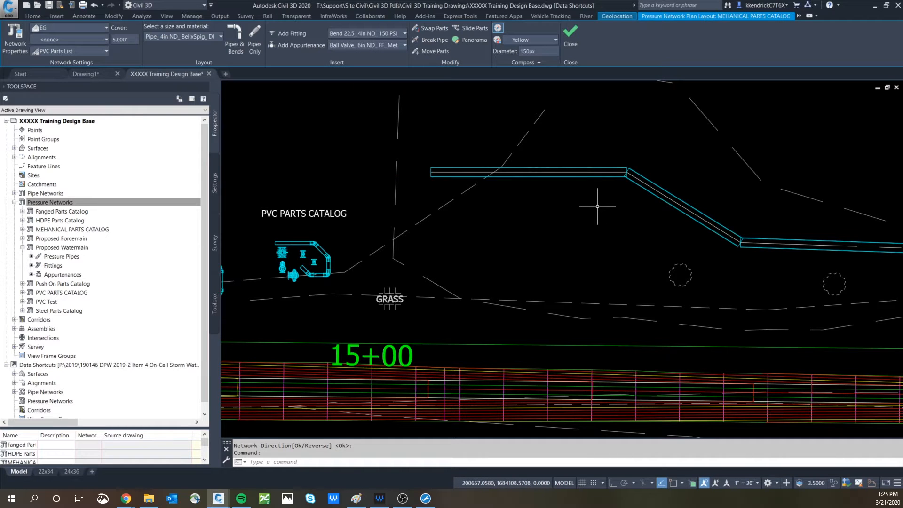
Step: Draw a three-segment polyline just above the existing pressure pipe run, following its shape, with a straight first segment about 21.8 ft long
{"action": "middle_click_drag", "start_coordinate": [594, 221], "coordinate": [562, 257]}
{"action": "type", "text": "pline"}
{"action": "key", "text": "Return"}
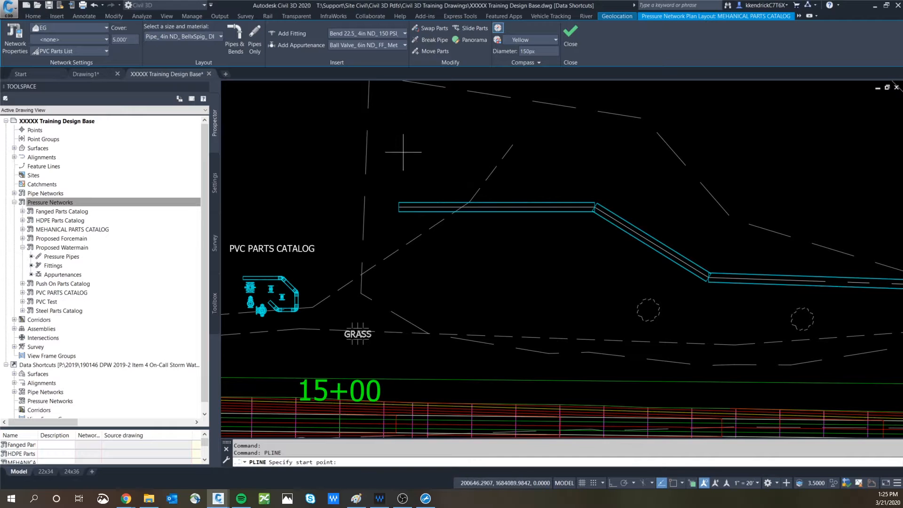
{"action": "left_click", "coordinate": [404, 174]}
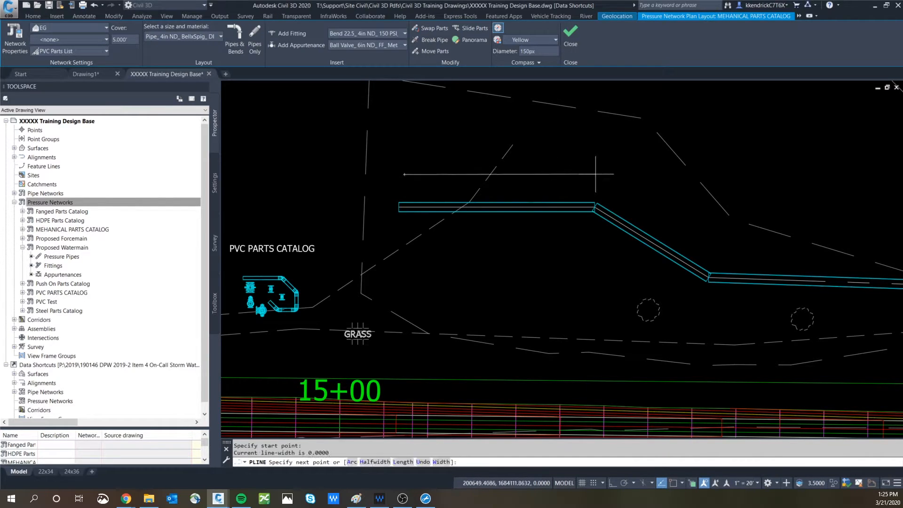
{"action": "key", "text": "F8"}
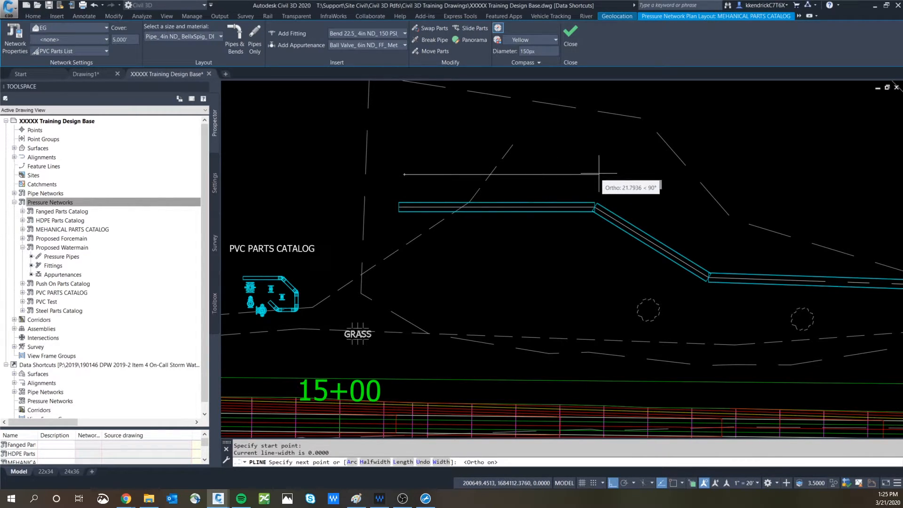
{"action": "left_click", "coordinate": [707, 175]}
{"action": "key", "text": "F8"}
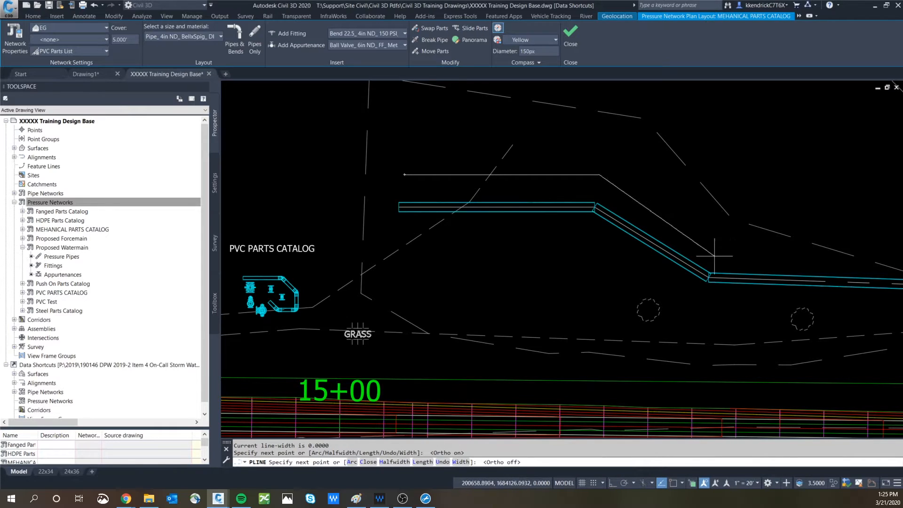
{"action": "scroll", "coordinate": [708, 251], "scroll_direction": "down", "scroll_amount": 4}
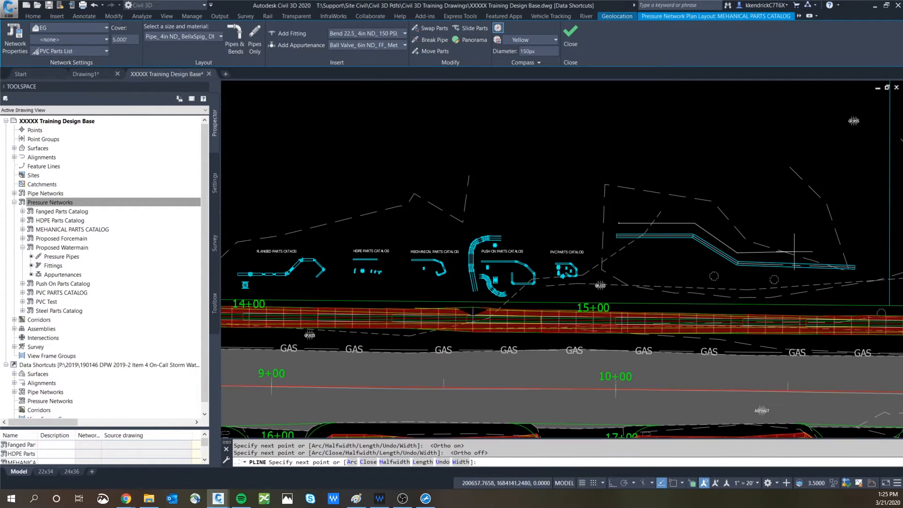
{"action": "scroll", "coordinate": [747, 250], "scroll_direction": "up", "scroll_amount": 2}
{"action": "key", "text": "F8"}
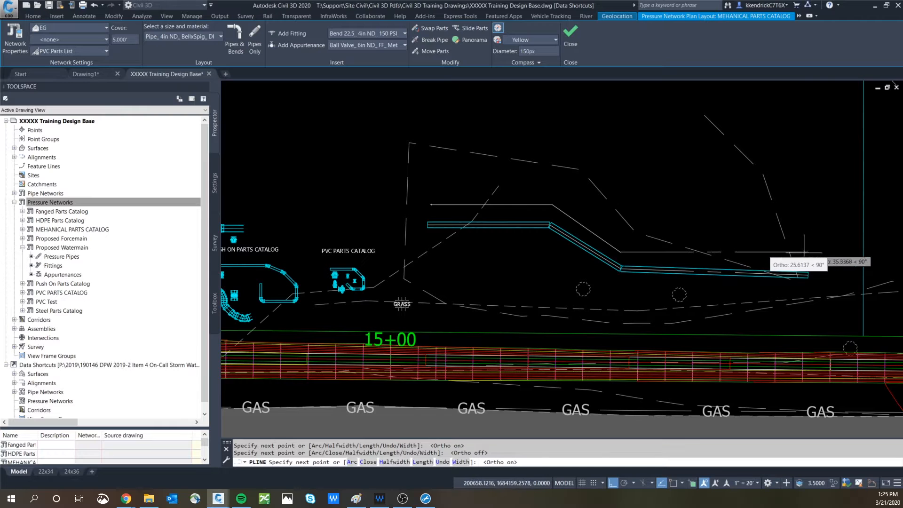
{"action": "scroll", "coordinate": [775, 258], "scroll_direction": "up", "scroll_amount": 2}
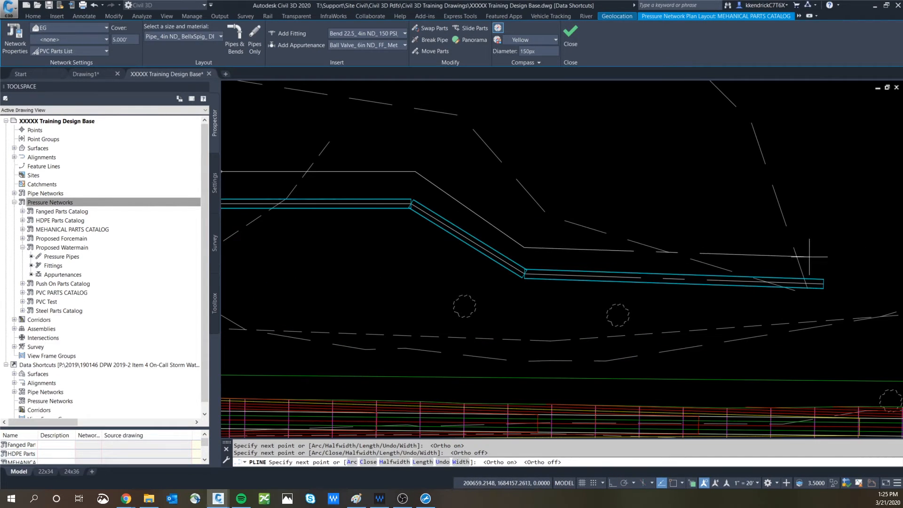
{"action": "key", "text": "F8"}
{"action": "key", "text": "Escape"}
{"action": "scroll", "coordinate": [819, 256], "scroll_direction": "down", "scroll_amount": 3}
{"action": "scroll", "coordinate": [659, 256], "scroll_direction": "up", "scroll_amount": 1}
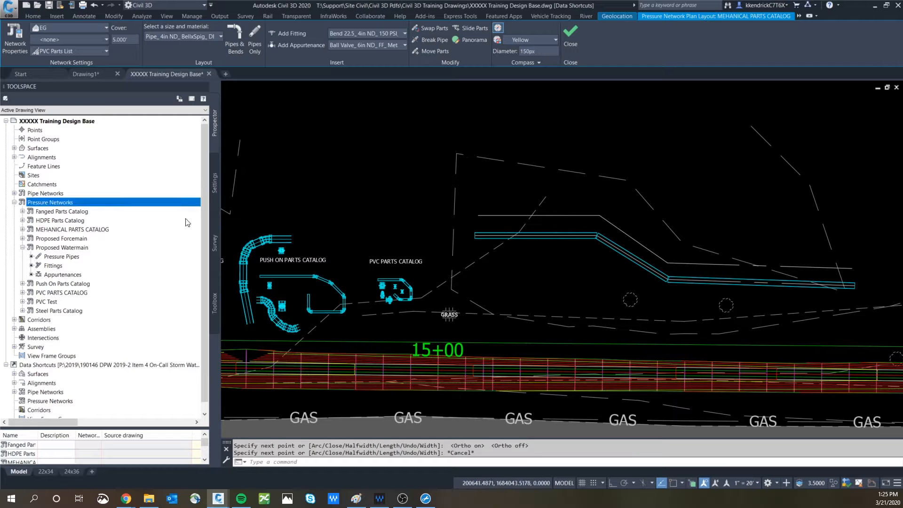
{"action": "right_click", "coordinate": [57, 203]}
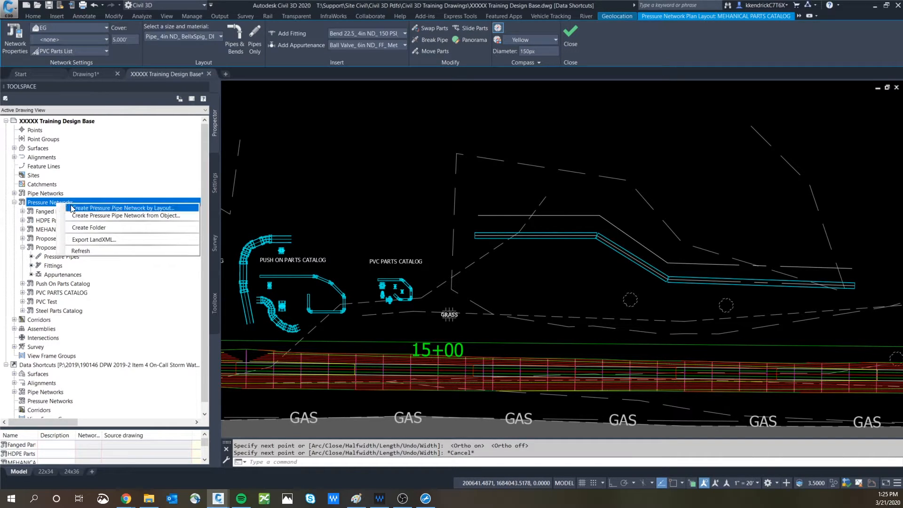
{"action": "left_click", "coordinate": [84, 209]}
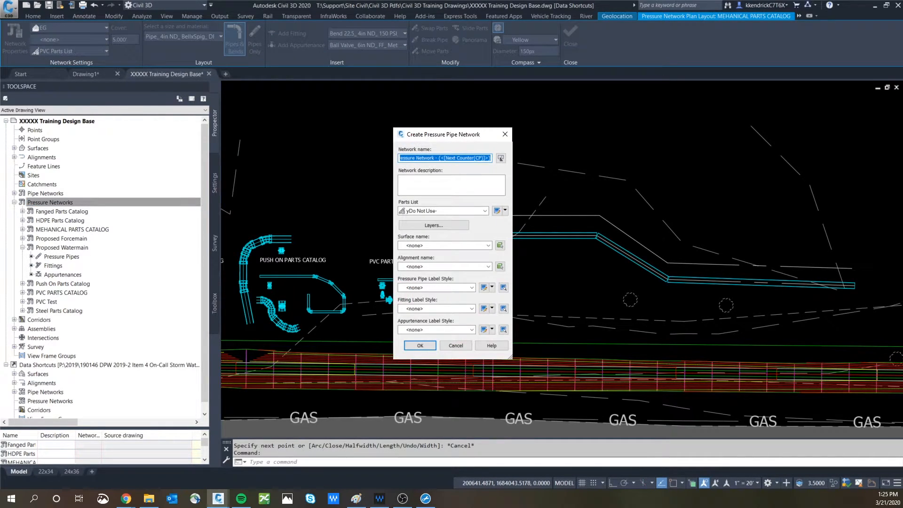
{"action": "type", "text": "PVC Test 2"}
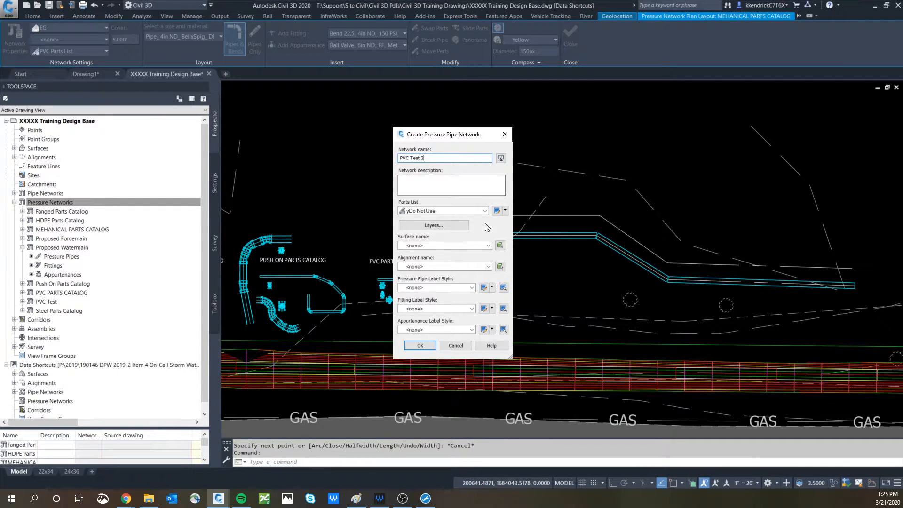
{"action": "left_click", "coordinate": [484, 211]}
{"action": "left_click", "coordinate": [429, 274]}
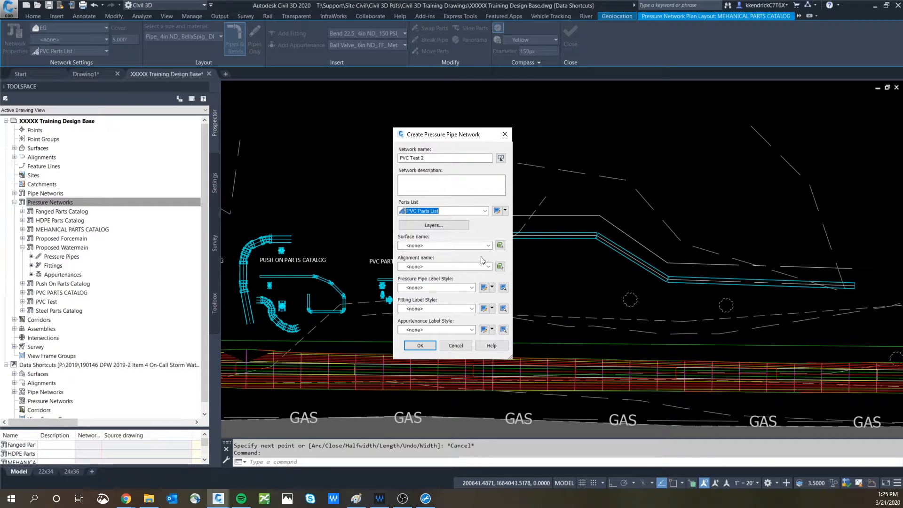
{"action": "left_click", "coordinate": [456, 346]}
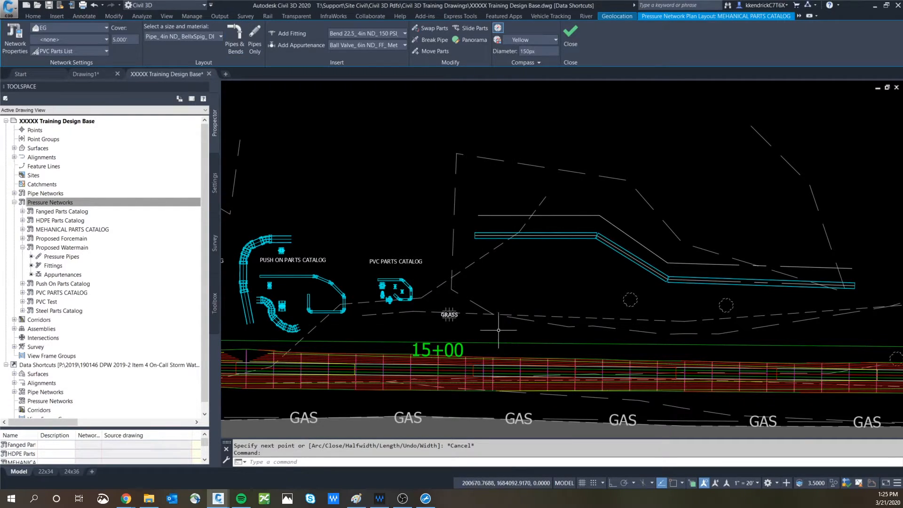
Step: Start a pressure pipe network from object using the new polyline and accept its direction
{"action": "right_click", "coordinate": [64, 206]}
{"action": "left_click", "coordinate": [95, 214]}
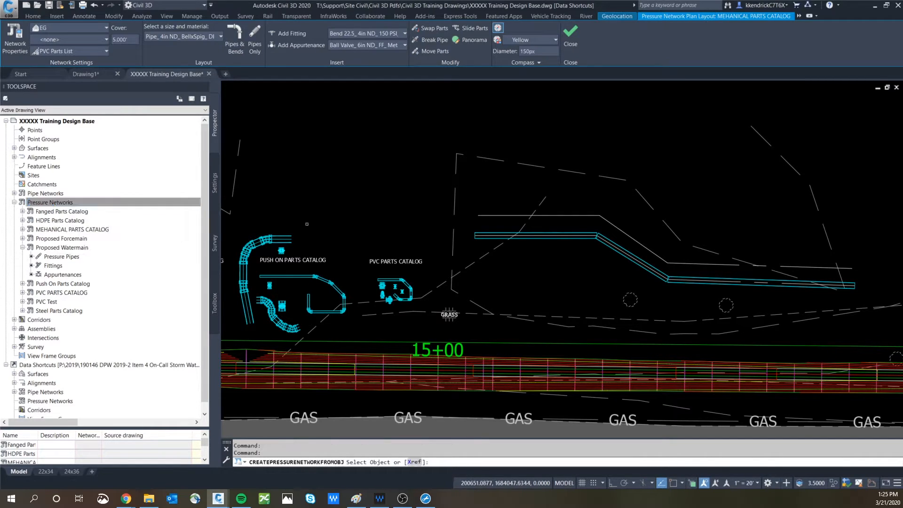
{"action": "left_click", "coordinate": [572, 216]}
{"action": "right_click", "coordinate": [578, 197]}
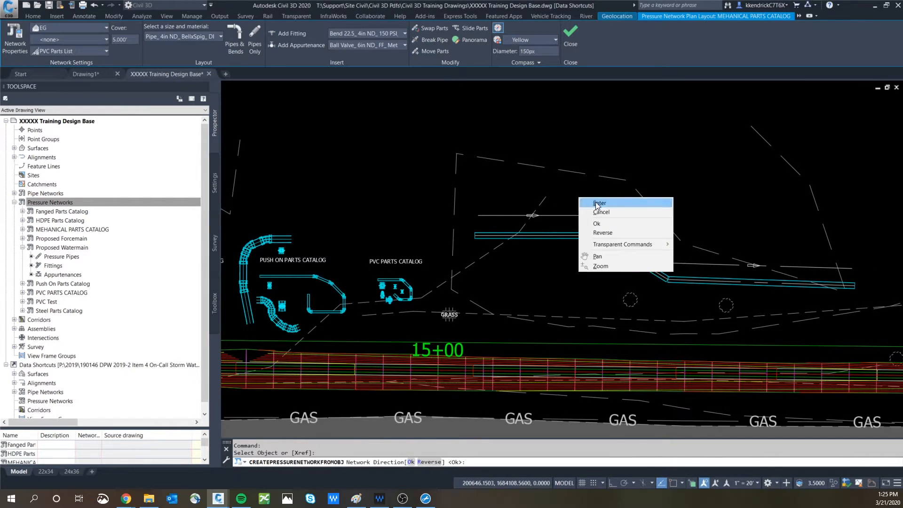
{"action": "left_click", "coordinate": [597, 202]}
Step: Create the network with PVC Parts List, the 8in ND BellxSpig DR 18 AWWA C900 pipe and the EG surface
{"action": "left_click", "coordinate": [447, 176]}
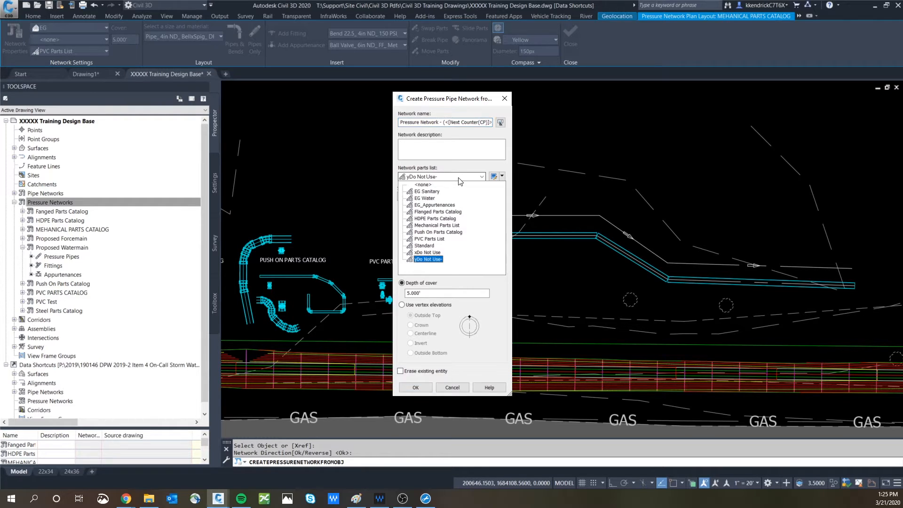
{"action": "left_click", "coordinate": [437, 238]}
{"action": "left_click", "coordinate": [501, 196]}
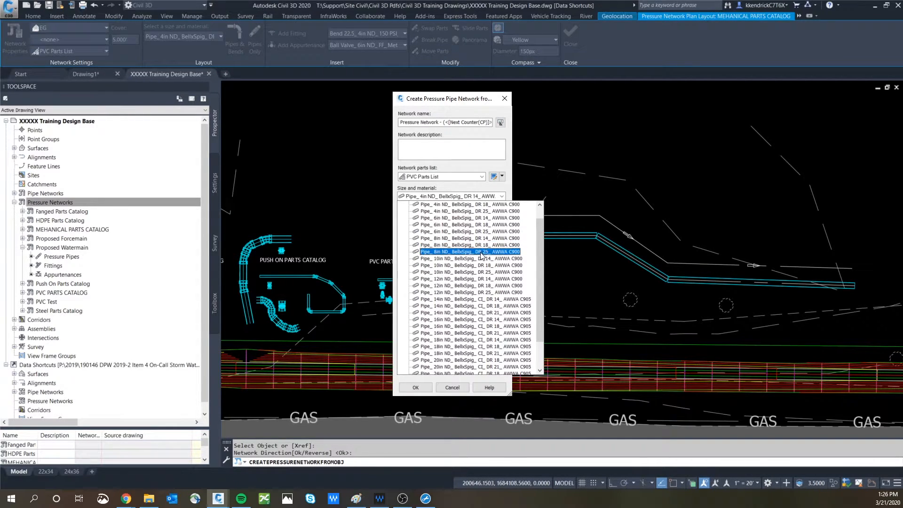
{"action": "left_click", "coordinate": [436, 244]}
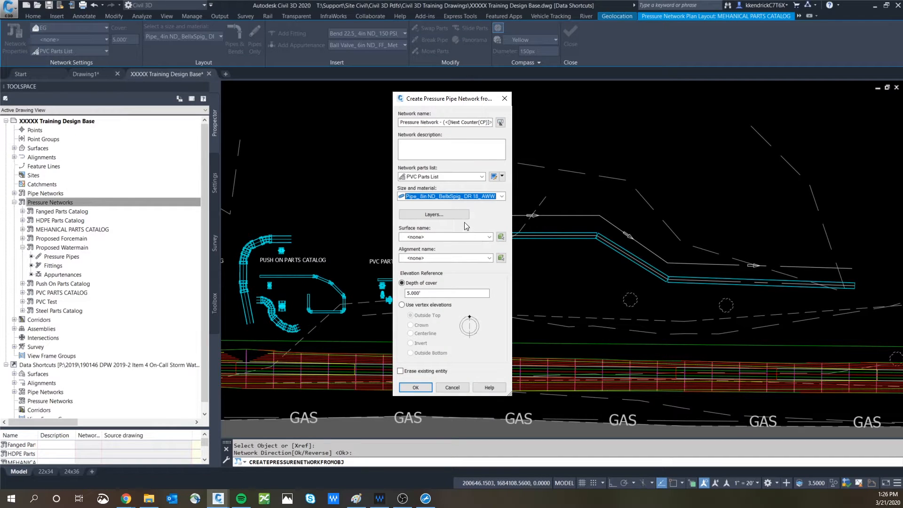
{"action": "left_click", "coordinate": [449, 237]}
{"action": "left_click", "coordinate": [422, 254]}
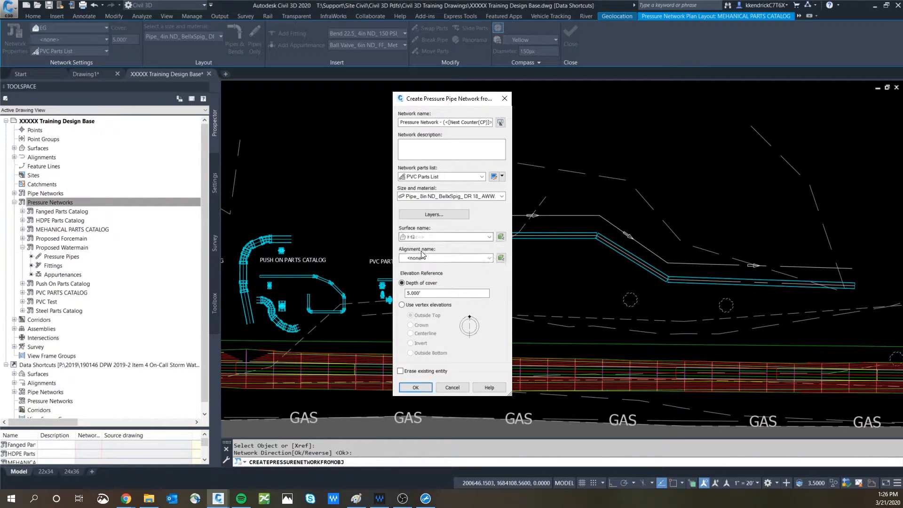
{"action": "key", "text": "Return"}
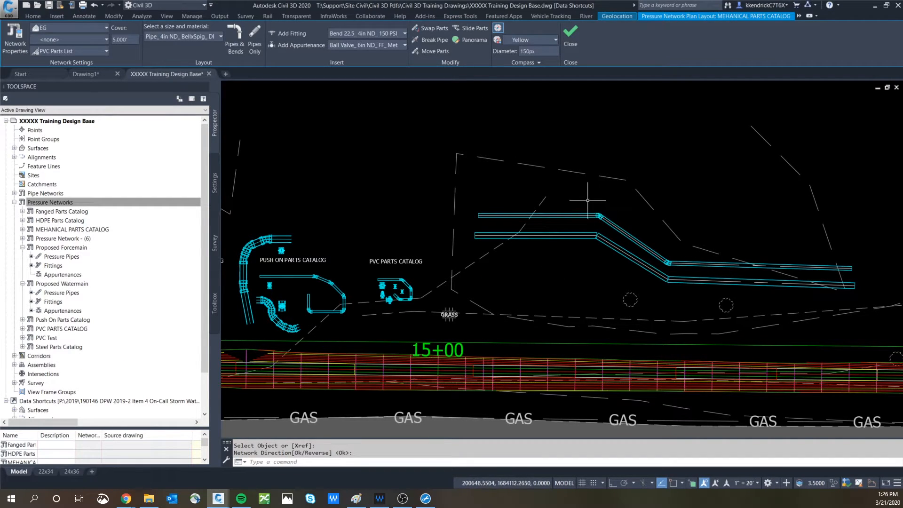
Step: Compare the bends of the new pipe run with the corners of the existing run below it
{"action": "scroll", "coordinate": [599, 216], "scroll_direction": "up", "scroll_amount": 3}
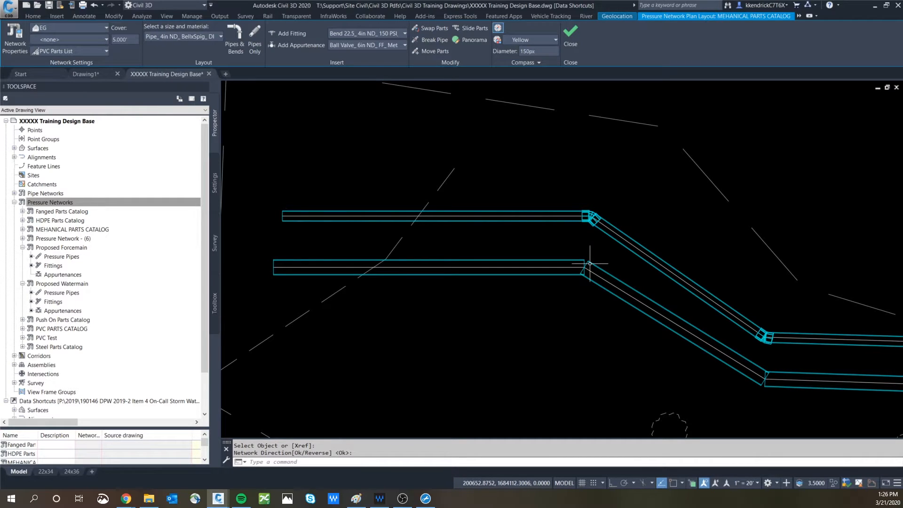
{"action": "scroll", "coordinate": [581, 214], "scroll_direction": "up", "scroll_amount": 3}
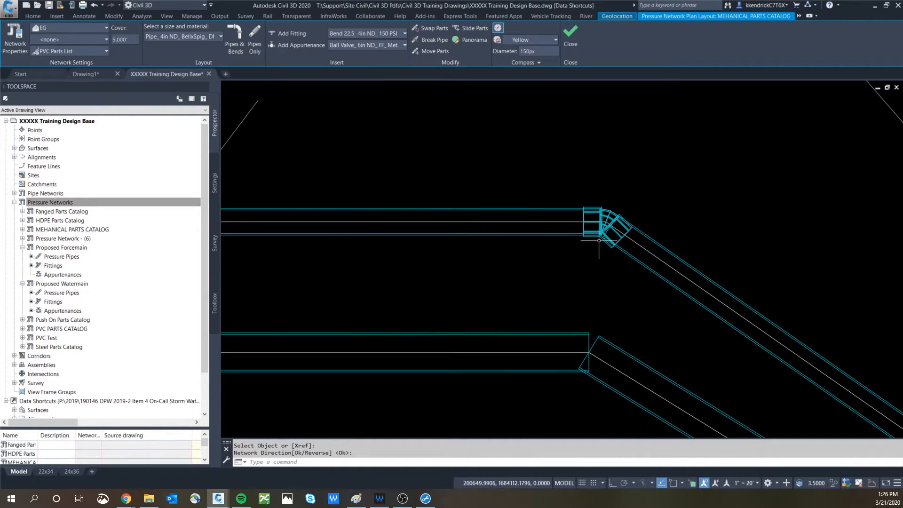
{"action": "scroll", "coordinate": [626, 242], "scroll_direction": "down", "scroll_amount": 5}
{"action": "scroll", "coordinate": [742, 306], "scroll_direction": "up", "scroll_amount": 2}
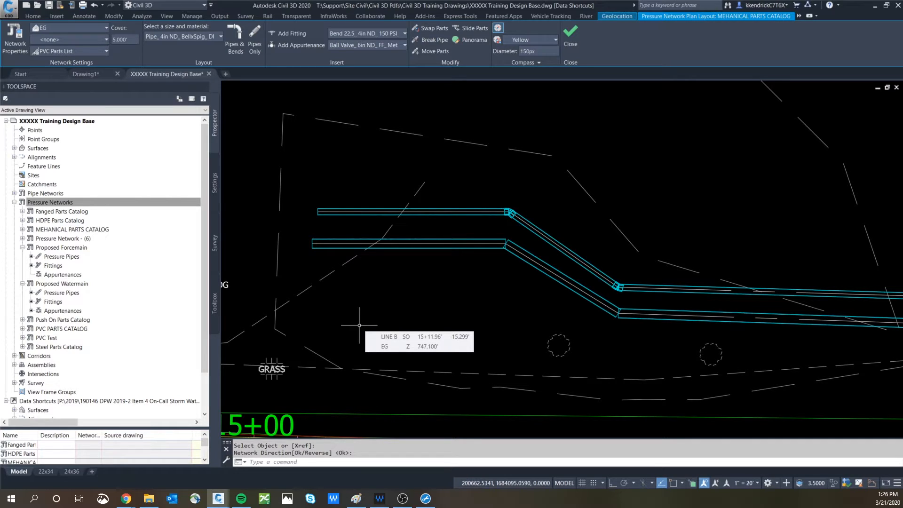
Step: Open the PVC Parts List for editing and examine the bends under its PVC Elbow fitting family
{"action": "left_click", "coordinate": [214, 183]}
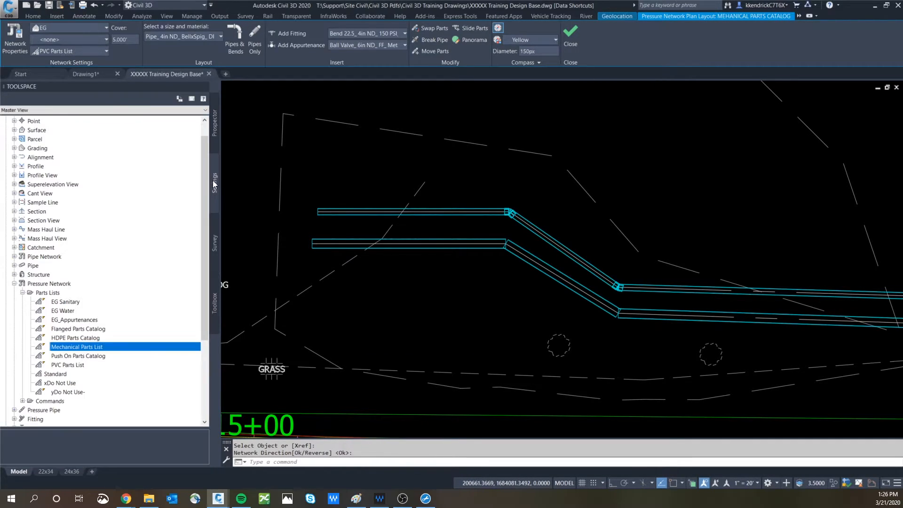
{"action": "right_click", "coordinate": [79, 365]}
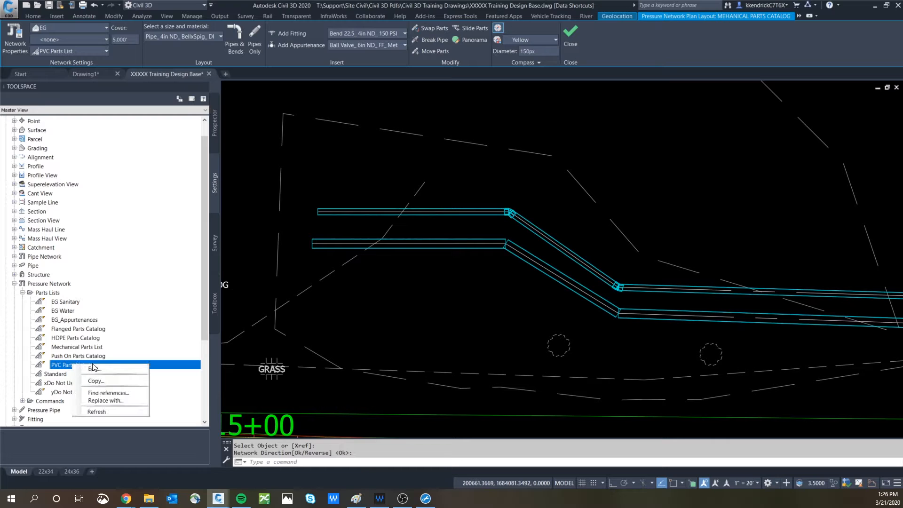
{"action": "left_click", "coordinate": [94, 369]}
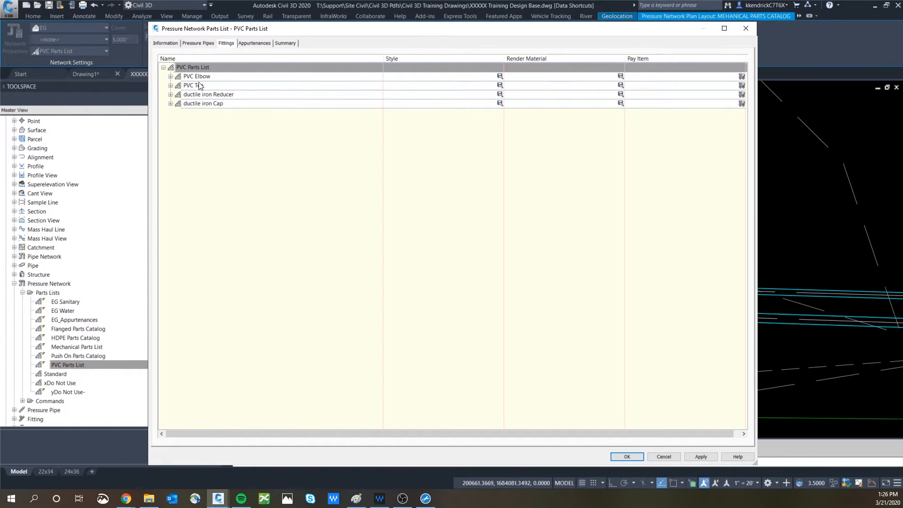
{"action": "left_click", "coordinate": [170, 77]}
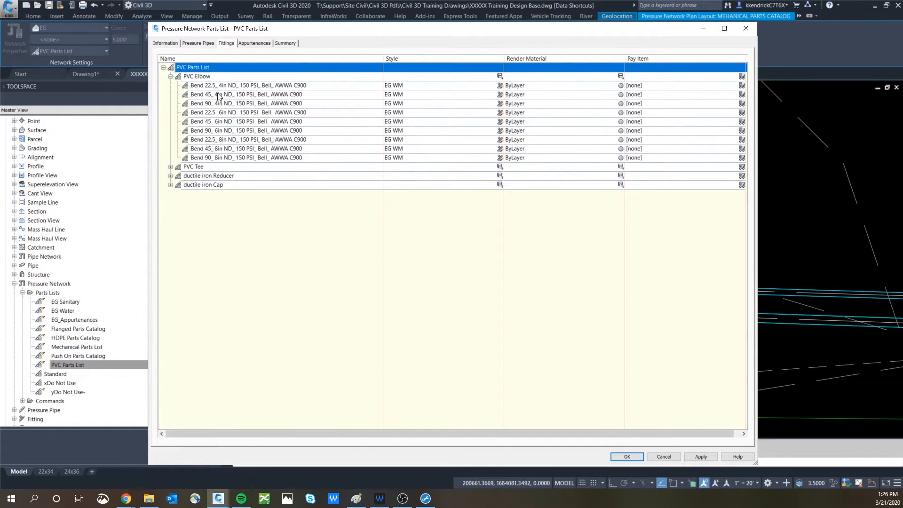
{"action": "left_click", "coordinate": [210, 76]}
{"action": "right_click", "coordinate": [211, 76]}
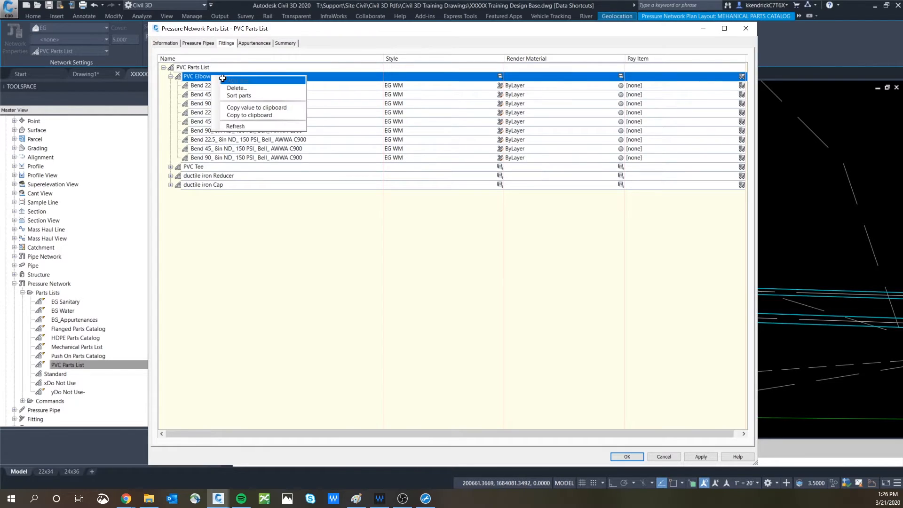
{"action": "left_click", "coordinate": [168, 127]}
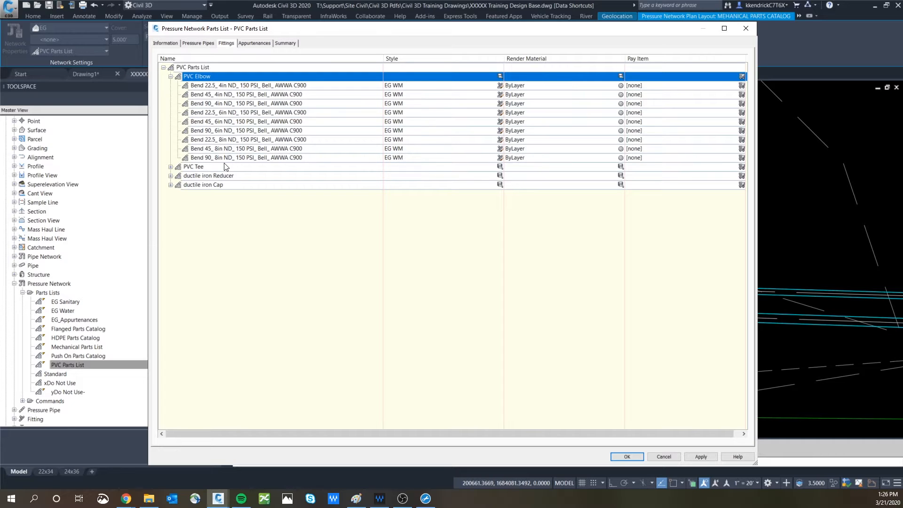
Step: Check which fitting families the pressure network catalog offers for the PVC Parts List, adding none
{"action": "right_click", "coordinate": [194, 67]}
{"action": "left_click", "coordinate": [209, 72]}
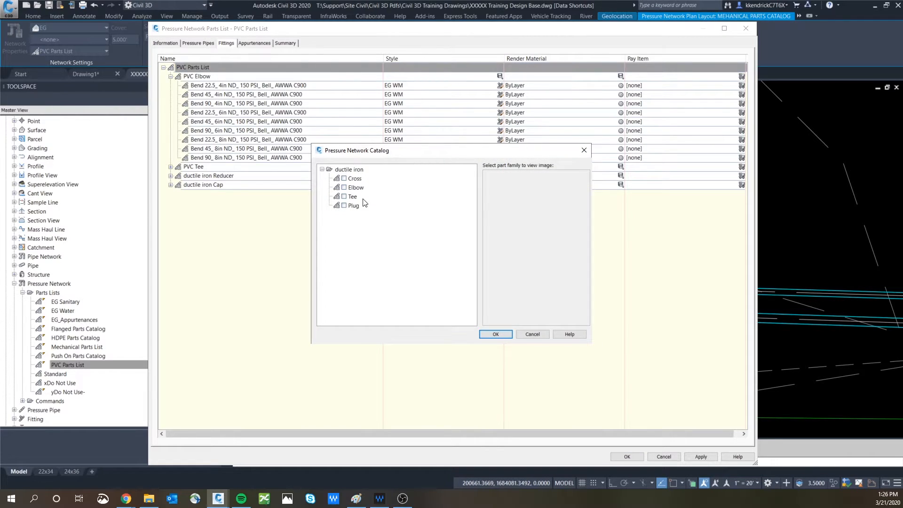
{"action": "left_click", "coordinate": [536, 334]}
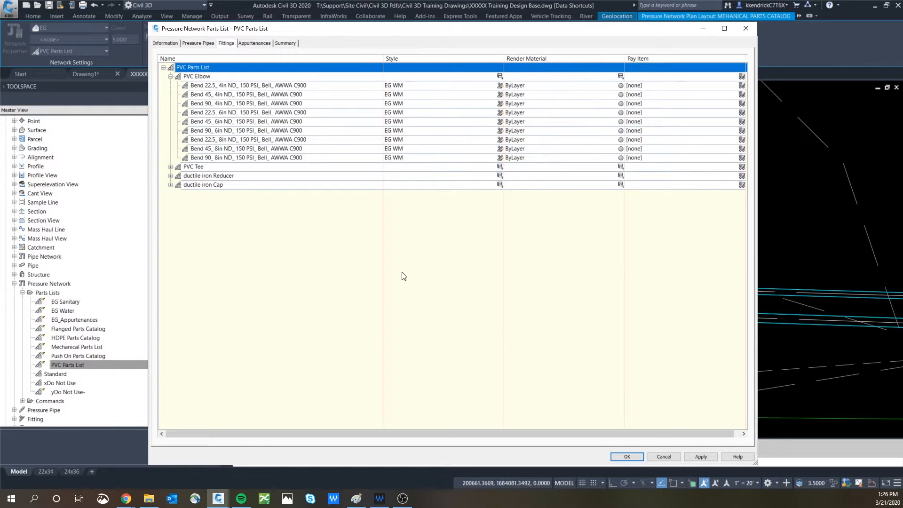
Step: Leave the PVC Parts List unchanged, switch the layout to the EG Water parts list and choose the 12" 11.25%%D BEND fitting
{"action": "left_click", "coordinate": [670, 456]}
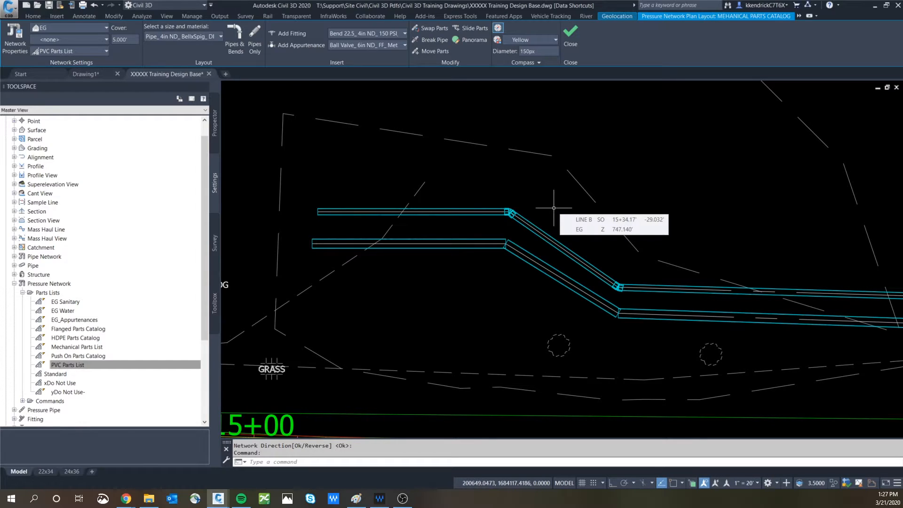
{"action": "left_click", "coordinate": [106, 51]}
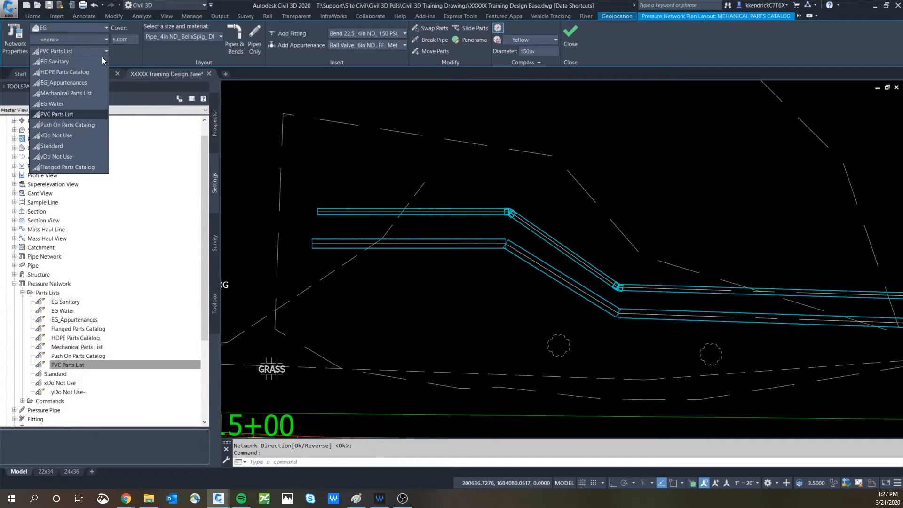
{"action": "left_click", "coordinate": [54, 104]}
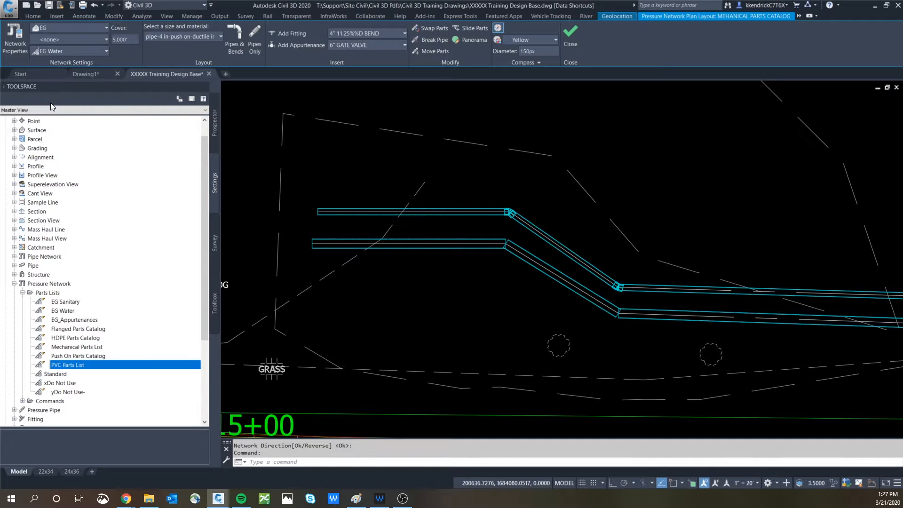
{"action": "left_click", "coordinate": [384, 34]}
{"action": "scroll", "coordinate": [365, 115], "scroll_direction": "down", "scroll_amount": 1}
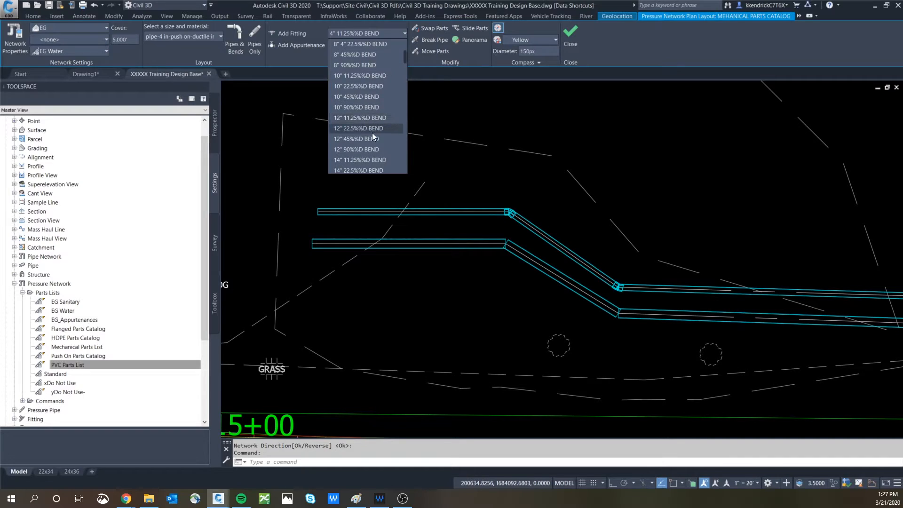
{"action": "left_click", "coordinate": [354, 117]}
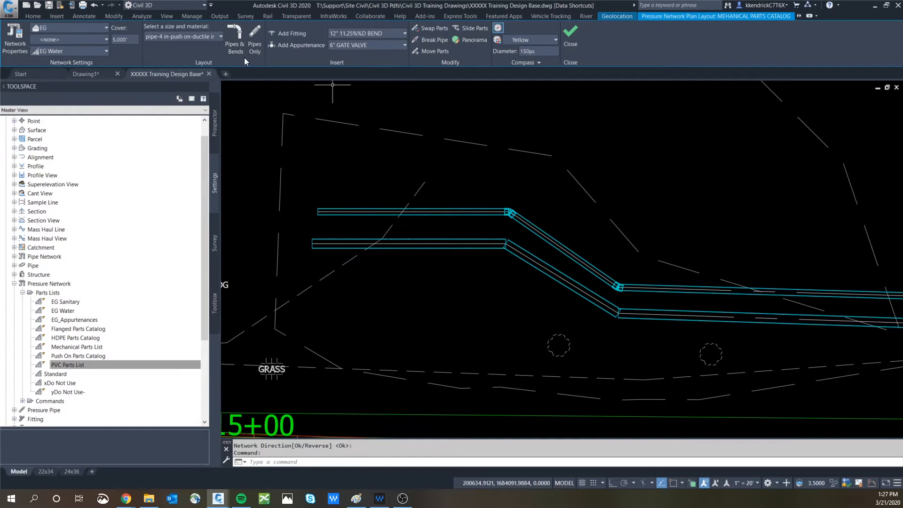
Step: Add the 11.25-degree bend as a loose fitting just below the first corner of the lower pipe run
{"action": "middle_click_drag", "start_coordinate": [554, 304], "coordinate": [481, 274]}
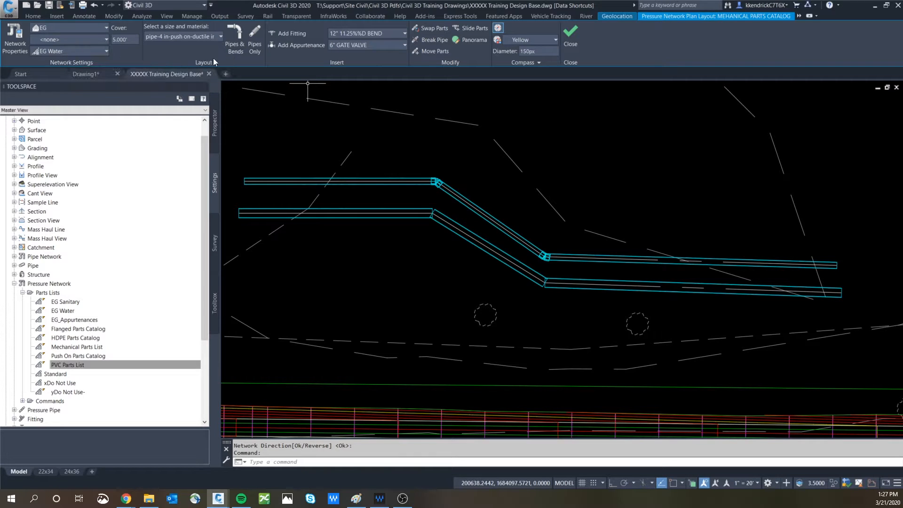
{"action": "left_click", "coordinate": [286, 33]}
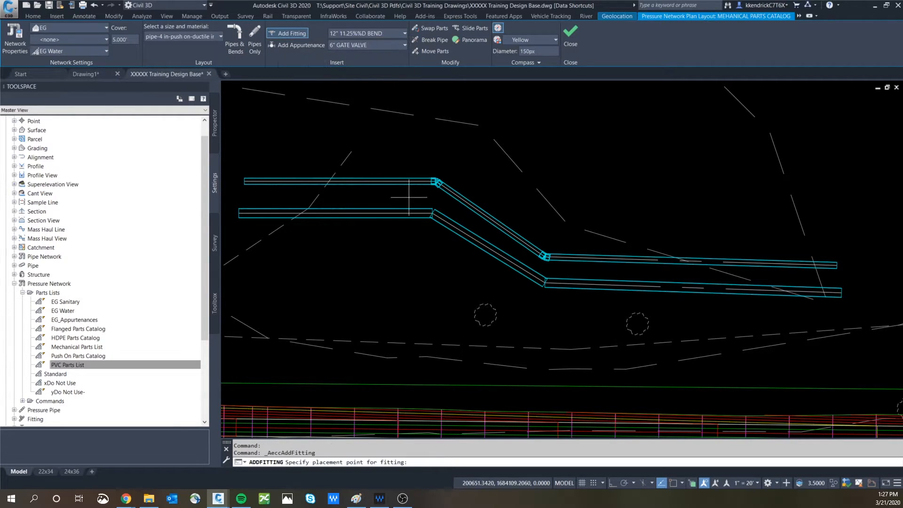
{"action": "middle_click_drag", "start_coordinate": [624, 287], "coordinate": [446, 266]}
{"action": "middle_click_drag", "start_coordinate": [367, 238], "coordinate": [567, 253]}
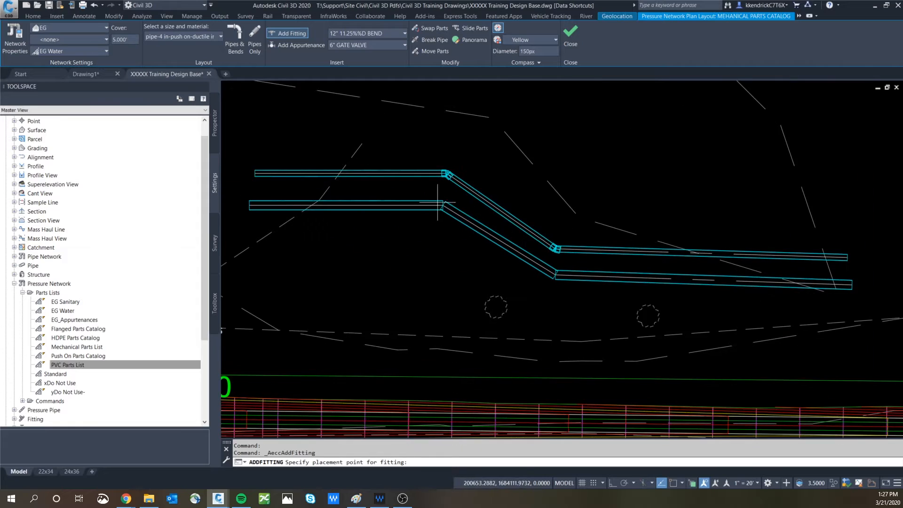
{"action": "scroll", "coordinate": [443, 206], "scroll_direction": "up", "scroll_amount": 2}
{"action": "key", "text": "Escape"}
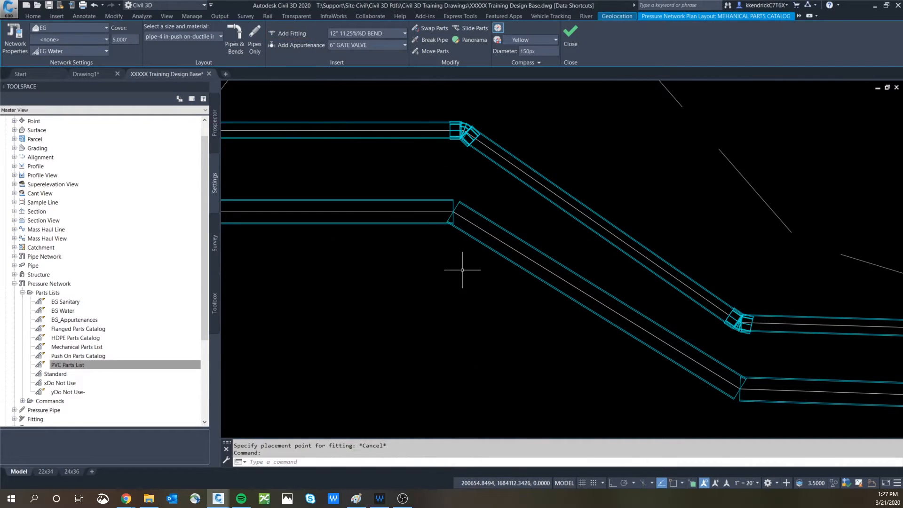
{"action": "left_click", "coordinate": [283, 34]}
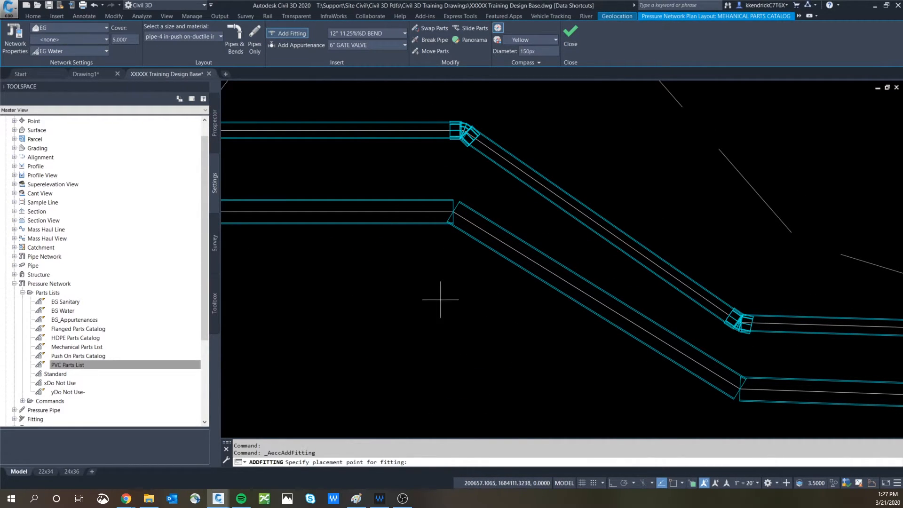
{"action": "key", "text": "Escape"}
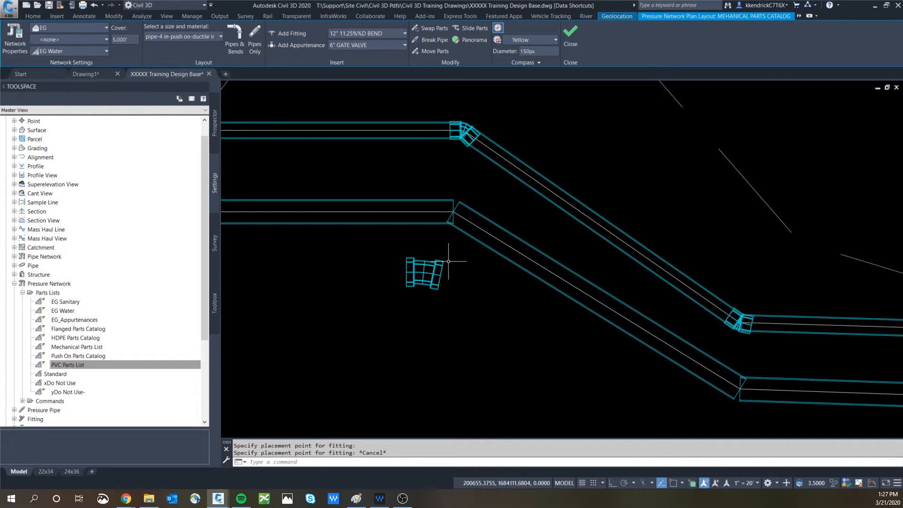
Step: Disconnect the lower run's horizontal pipe from its neighbouring part and pull its end back from the first corner
{"action": "left_click", "coordinate": [428, 198]}
{"action": "right_click", "coordinate": [425, 183]}
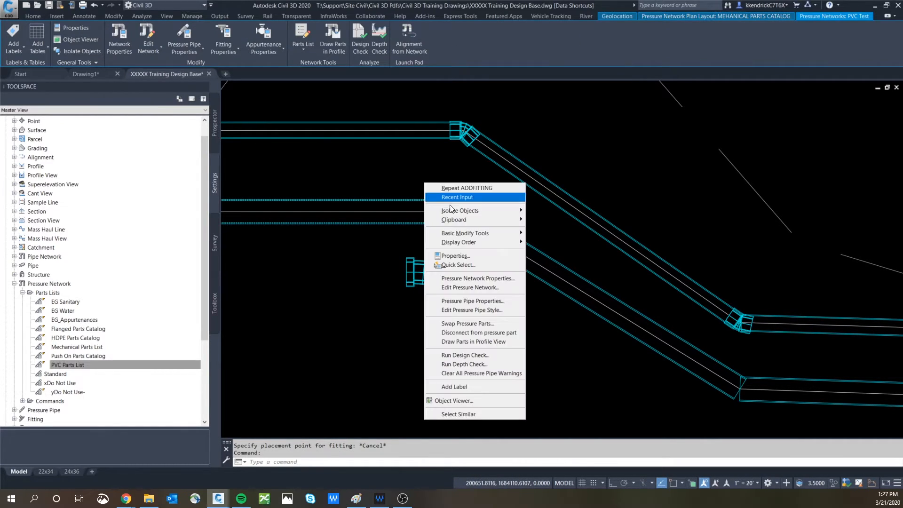
{"action": "left_click", "coordinate": [476, 333]}
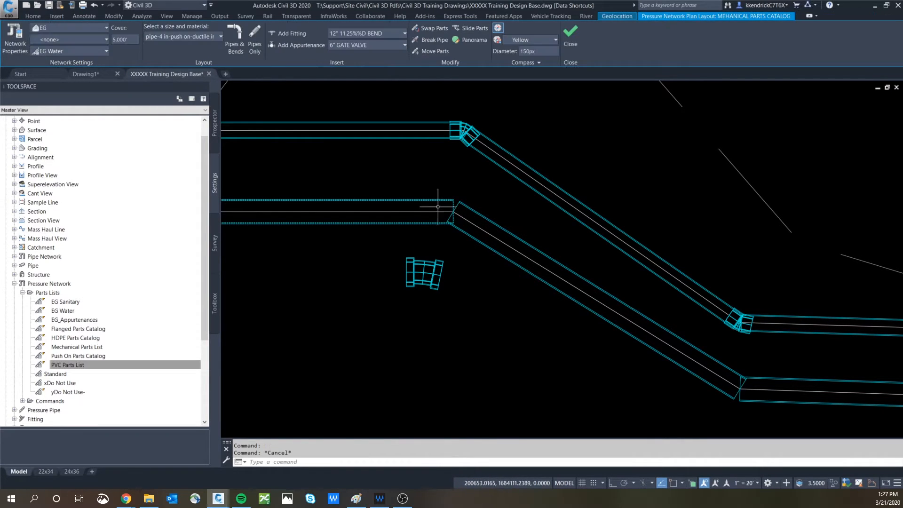
{"action": "key", "text": "Escape"}
{"action": "left_click", "coordinate": [466, 211]}
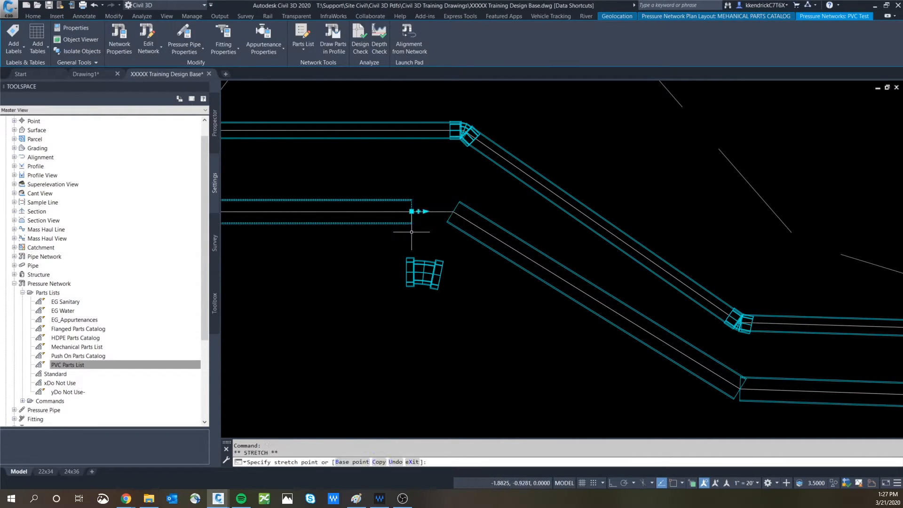
{"action": "left_click", "coordinate": [412, 211]}
{"action": "key", "text": "Escape"}
Step: Attach the 11.25-degree bend to the horizontal pipe's end and slide both along to the first corner
{"action": "left_click", "coordinate": [431, 258]}
{"action": "key", "text": "Escape"}
{"action": "left_click", "coordinate": [430, 263]}
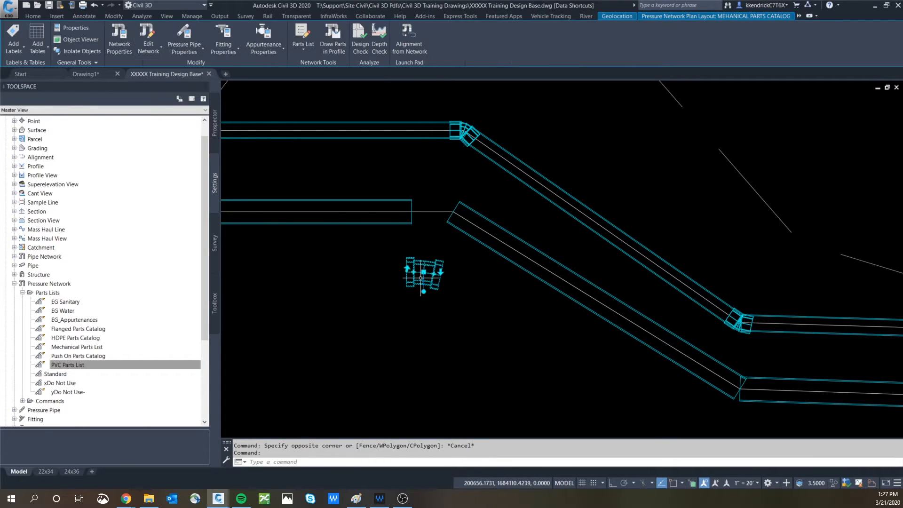
{"action": "left_click", "coordinate": [424, 272]}
{"action": "scroll", "coordinate": [414, 215], "scroll_direction": "up", "scroll_amount": 4}
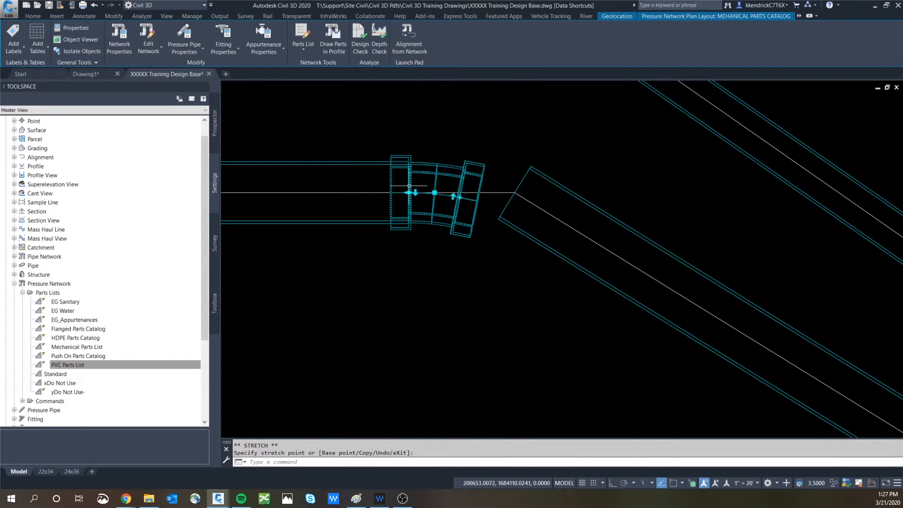
{"action": "key", "text": "Escape"}
{"action": "left_click", "coordinate": [414, 192]}
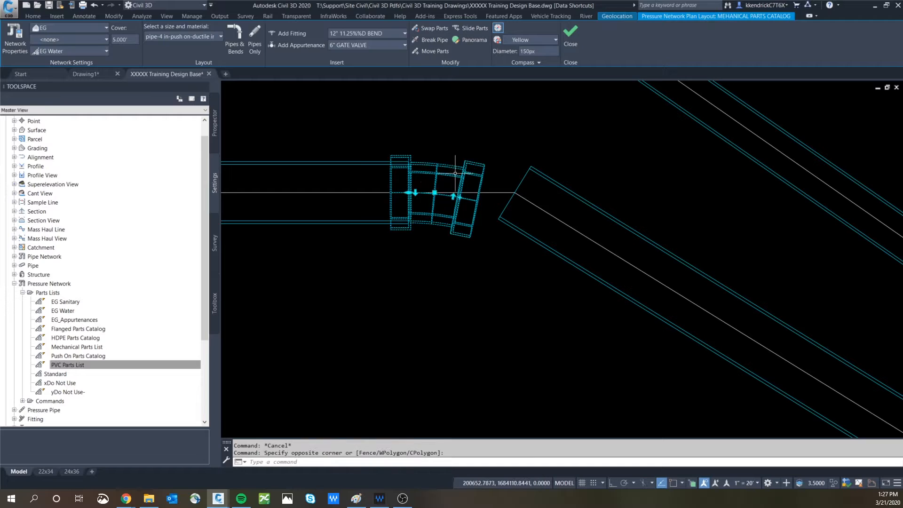
{"action": "left_click", "coordinate": [409, 193]}
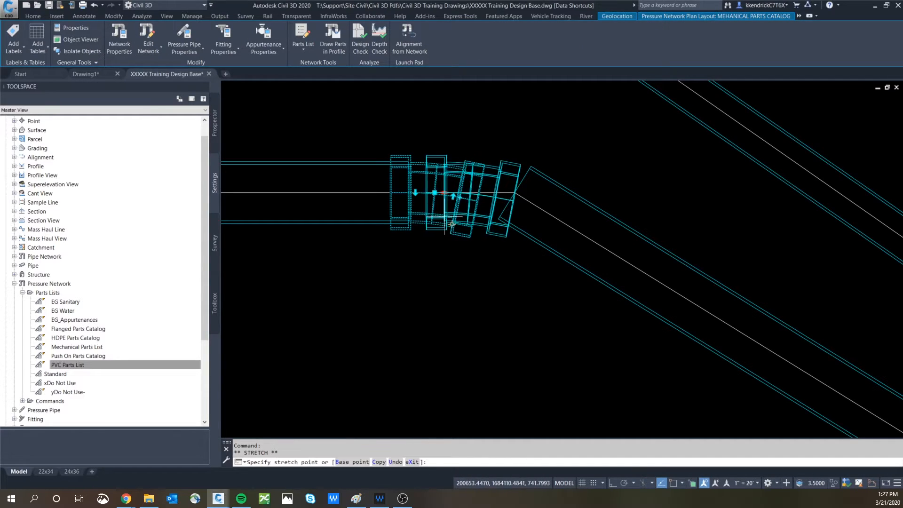
{"action": "left_click", "coordinate": [486, 242]}
{"action": "key", "text": "Escape"}
{"action": "key", "text": "Escape"}
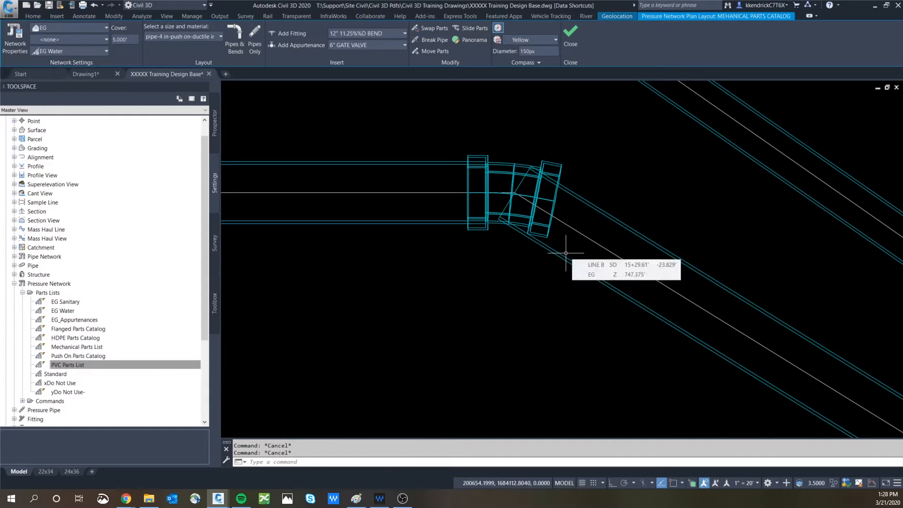
Step: Erase the 11.25-degree bend from the first corner of the lower run
{"action": "left_click", "coordinate": [546, 162]}
{"action": "key", "text": "Escape"}
{"action": "type", "text": "e"}
{"action": "key", "text": "Return"}
{"action": "left_click", "coordinate": [550, 163]}
{"action": "key", "text": "Return"}
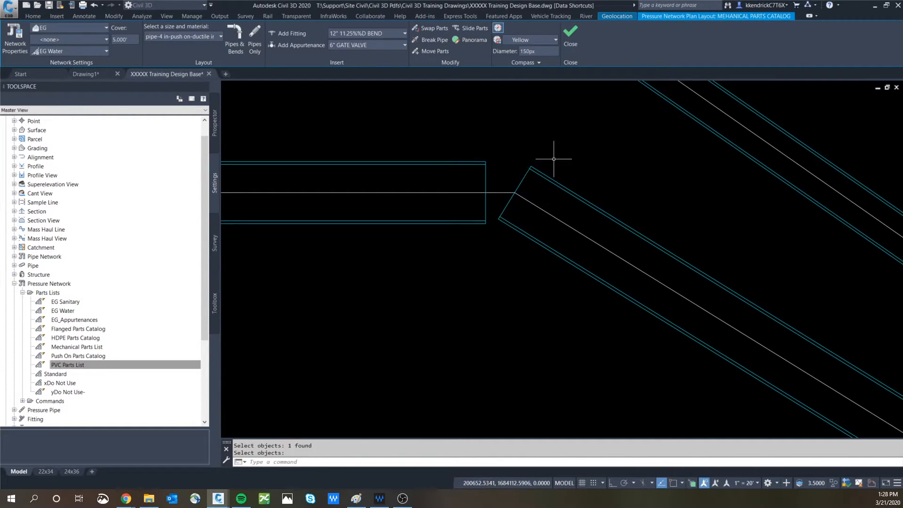
Step: Add a 12" 45%%D BEND fitting as a loose part just below the first corner of the lower run
{"action": "left_click", "coordinate": [396, 33]}
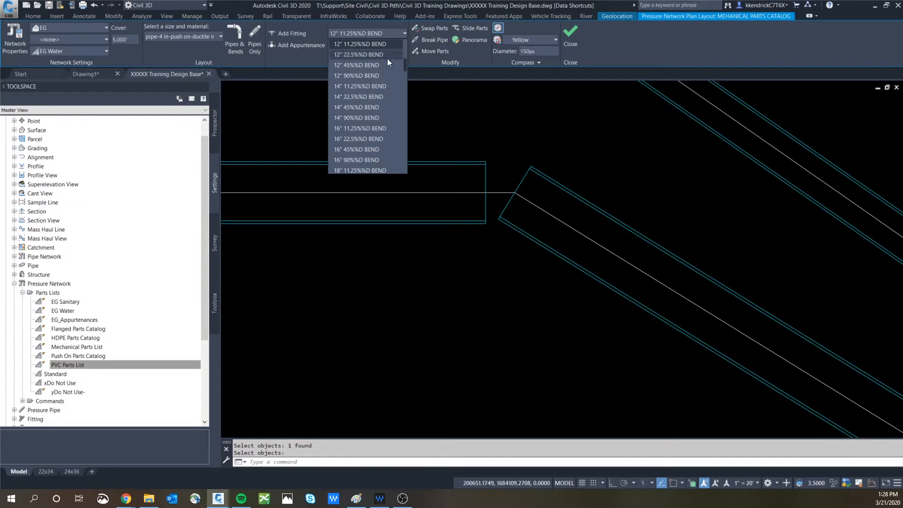
{"action": "left_click", "coordinate": [351, 66]}
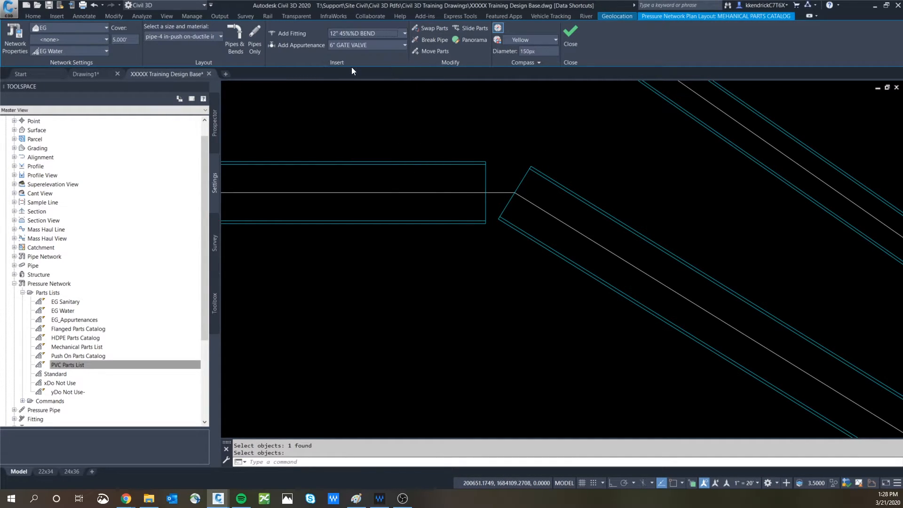
{"action": "left_click", "coordinate": [290, 34]}
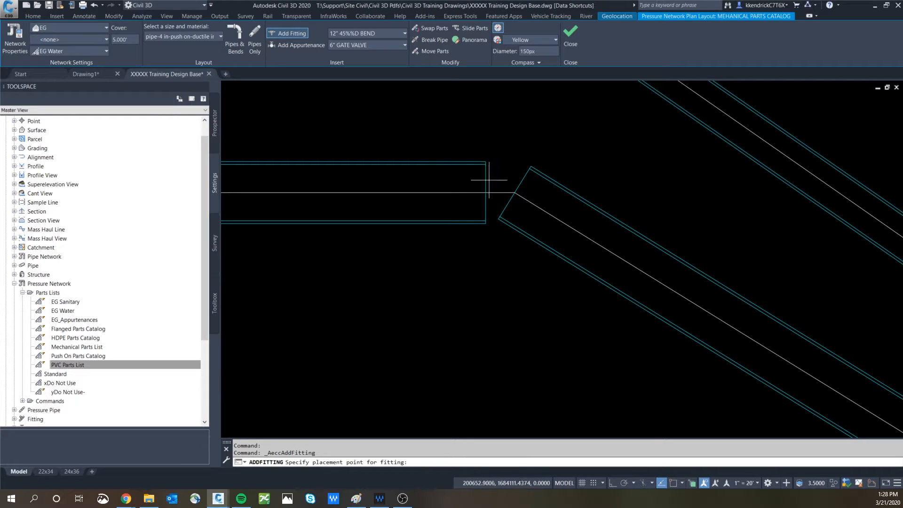
{"action": "left_click", "coordinate": [466, 296]}
{"action": "key", "text": "Escape"}
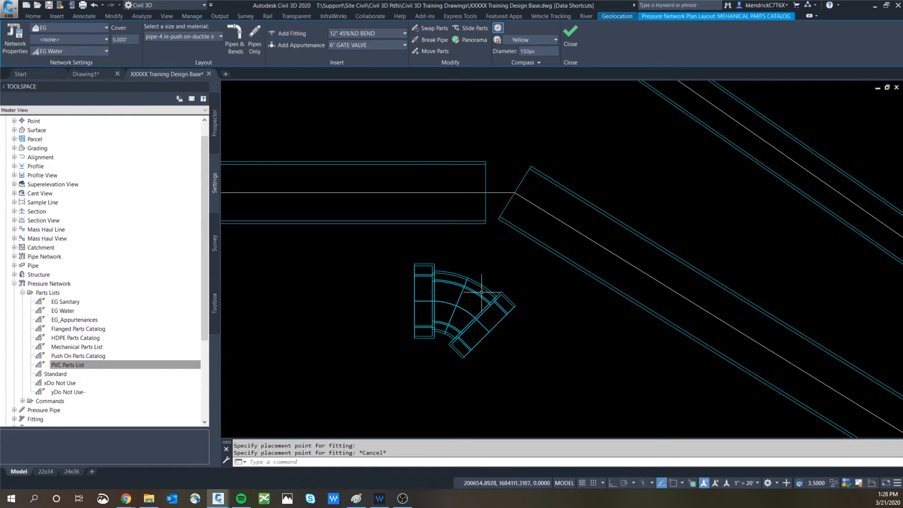
Step: Shorten the horizontal pipe at the first corner to make room for the 45-degree bend
{"action": "left_click", "coordinate": [489, 193]}
{"action": "left_click", "coordinate": [485, 193]}
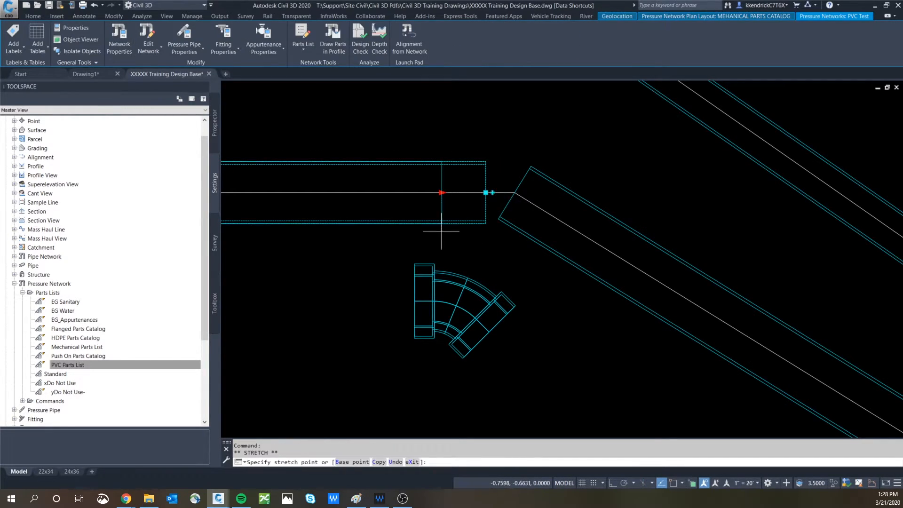
{"action": "key", "text": "Escape"}
Step: Attach the 45-degree bend to the horizontal pipe's end and slide it to the start of the diagonal pipe
{"action": "left_click", "coordinate": [479, 282]}
{"action": "left_click", "coordinate": [459, 321]}
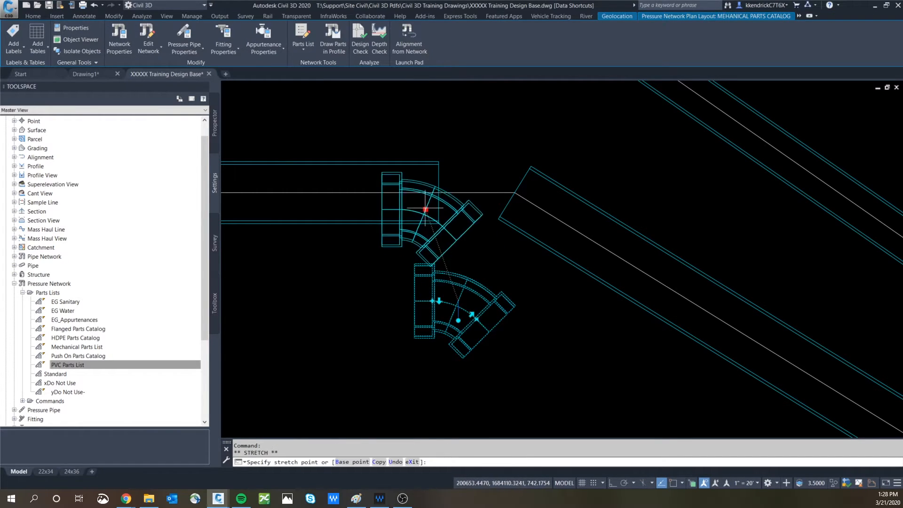
{"action": "left_click", "coordinate": [441, 182]}
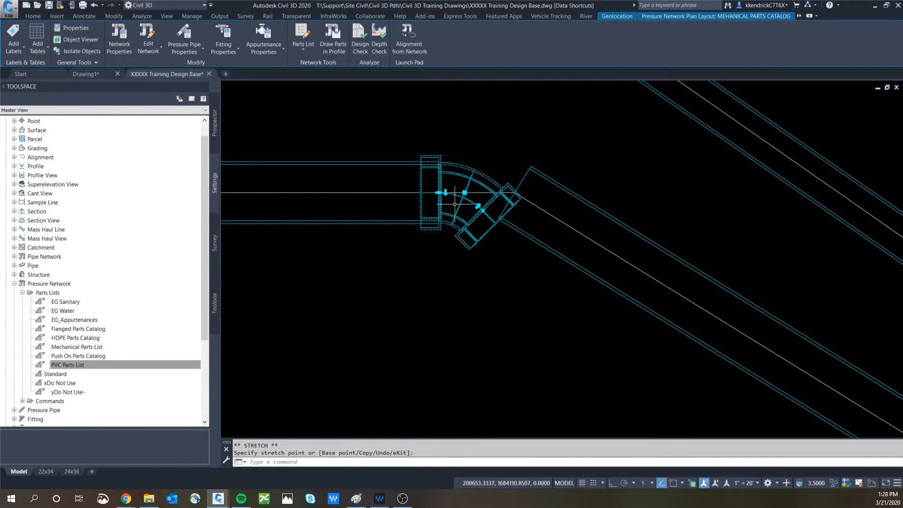
{"action": "left_click", "coordinate": [438, 192]}
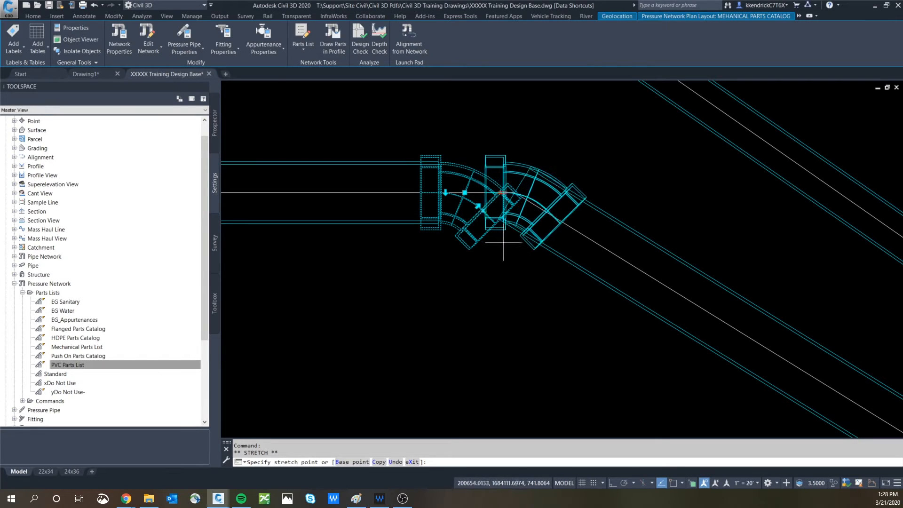
{"action": "key", "text": "Escape"}
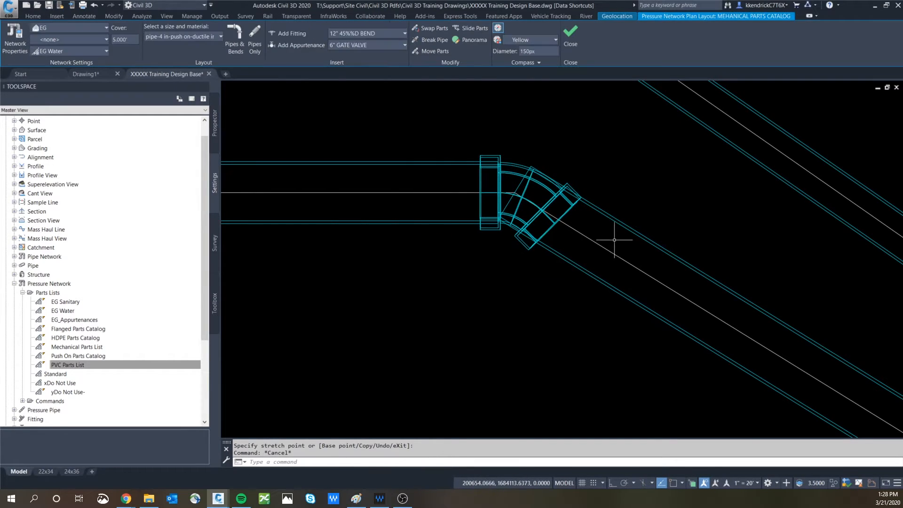
Step: Pull the diagonal pipe's upper end back along its line to the open end of the 45-degree bend
{"action": "left_click", "coordinate": [620, 228]}
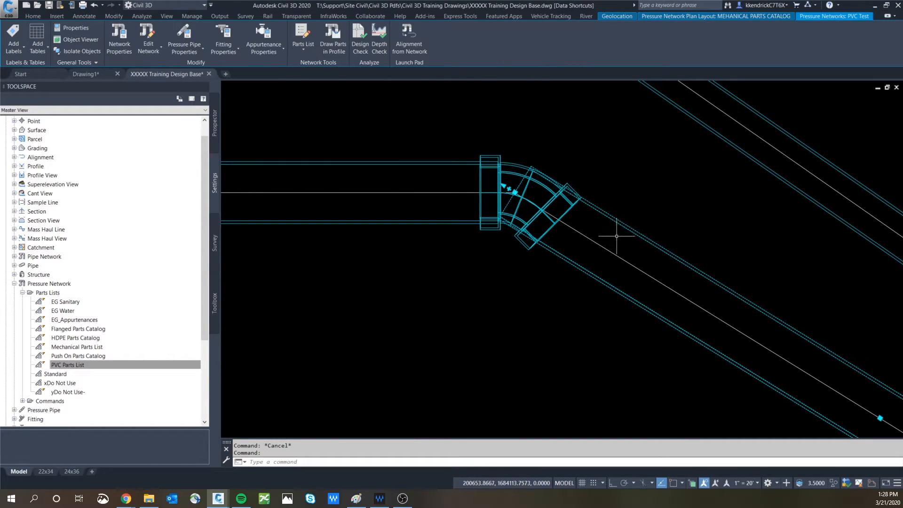
{"action": "left_click", "coordinate": [515, 192]}
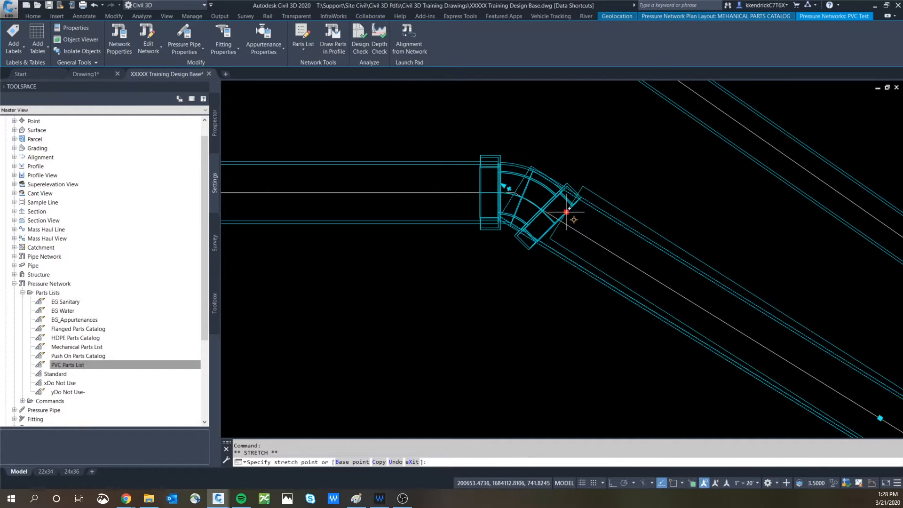
{"action": "key", "text": "Escape"}
{"action": "key", "text": "Escape"}
Step: Swing the diagonal pipe's lower end down off the polyline corner, keeping its upper end at the first 45-degree bend
{"action": "scroll", "coordinate": [574, 230], "scroll_direction": "down", "scroll_amount": 4}
{"action": "scroll", "coordinate": [609, 290], "scroll_direction": "up", "scroll_amount": 3}
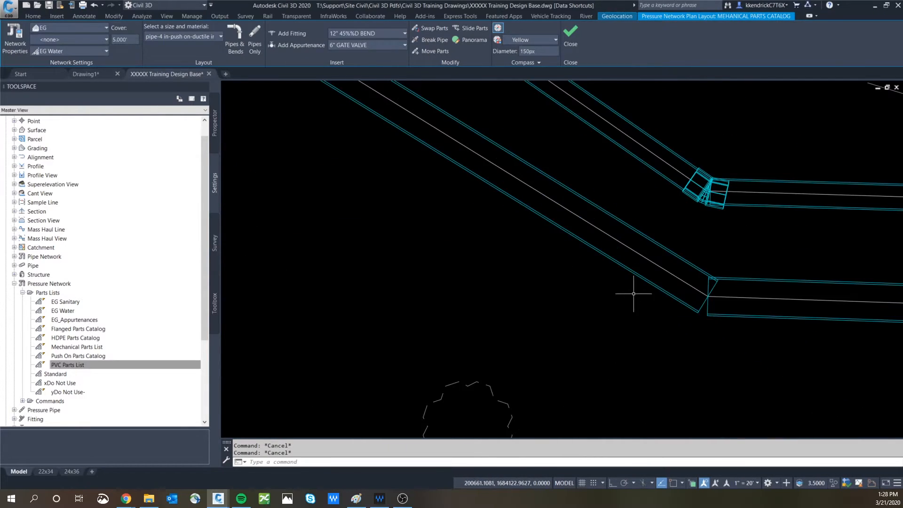
{"action": "left_click", "coordinate": [652, 293]}
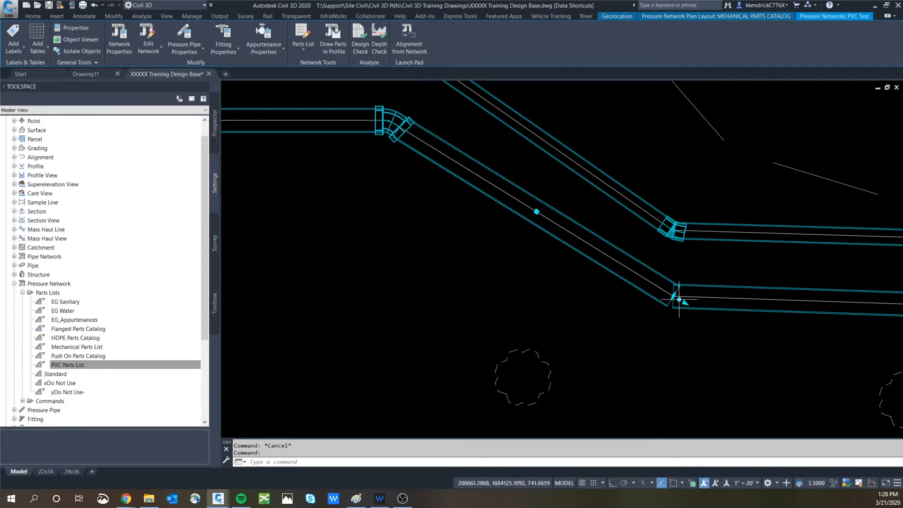
{"action": "left_click", "coordinate": [677, 297]}
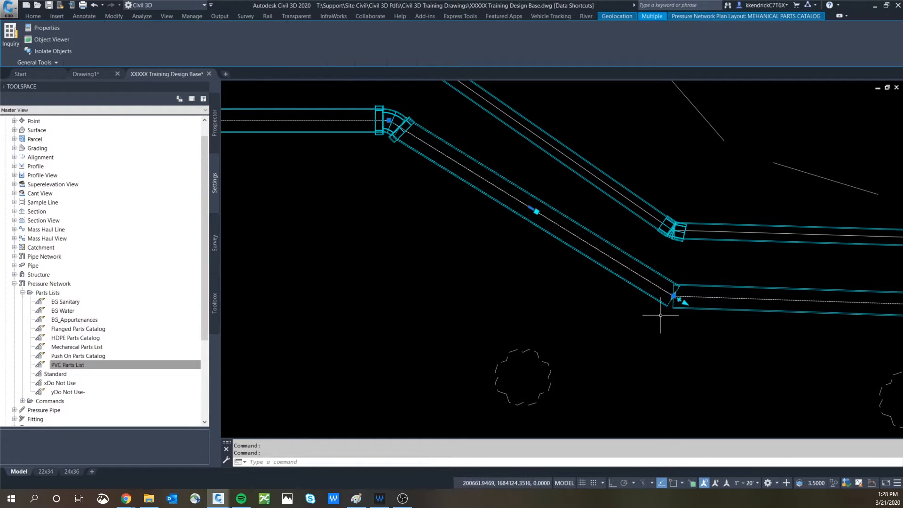
{"action": "key", "text": "Escape"}
{"action": "key", "text": "Escape"}
{"action": "left_click", "coordinate": [653, 296]}
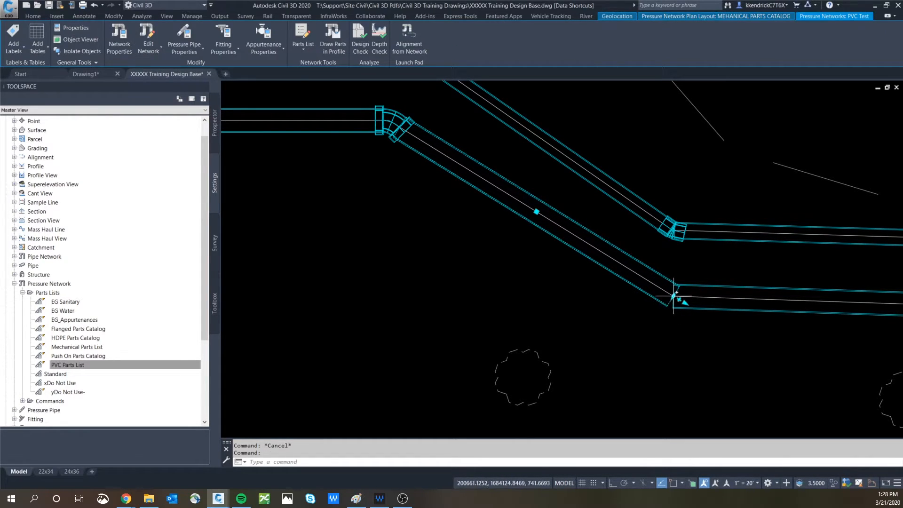
{"action": "left_click", "coordinate": [676, 300]}
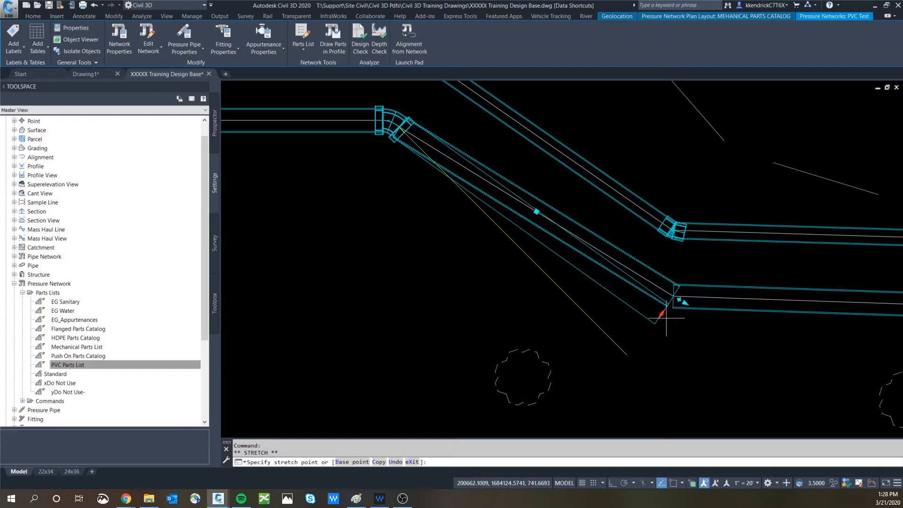
{"action": "left_click", "coordinate": [644, 338]}
{"action": "key", "text": "Escape"}
{"action": "key", "text": "Escape"}
Step: Shorten the diagonal pipe along its own axis from its lower end to make room for a second bend
{"action": "left_click", "coordinate": [611, 303]}
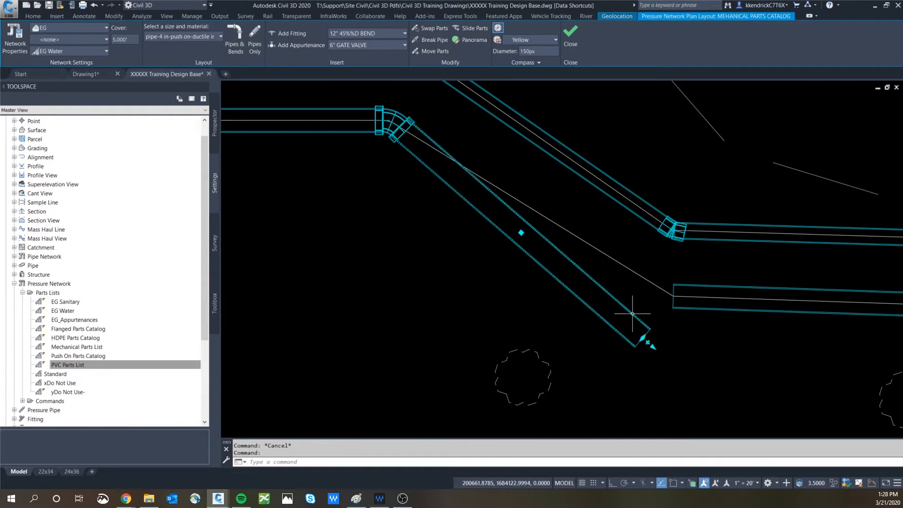
{"action": "left_click", "coordinate": [651, 343]}
{"action": "left_click", "coordinate": [661, 358]}
{"action": "left_click", "coordinate": [652, 347]}
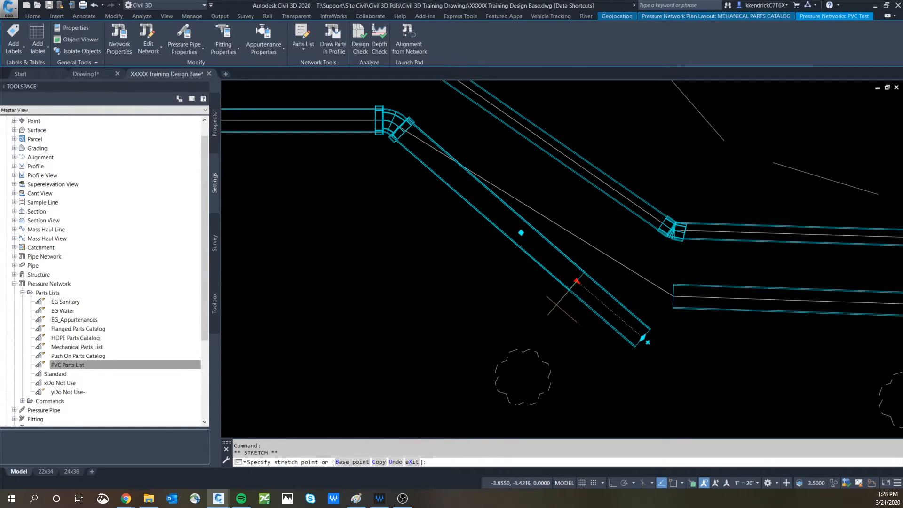
{"action": "left_click", "coordinate": [577, 281]}
{"action": "key", "text": "Escape"}
{"action": "key", "text": "Escape"}
Step: Lengthen the lower run's final pipe along its axis, past the polyline's second corner towards the diagonal pipe
{"action": "left_click", "coordinate": [695, 300]}
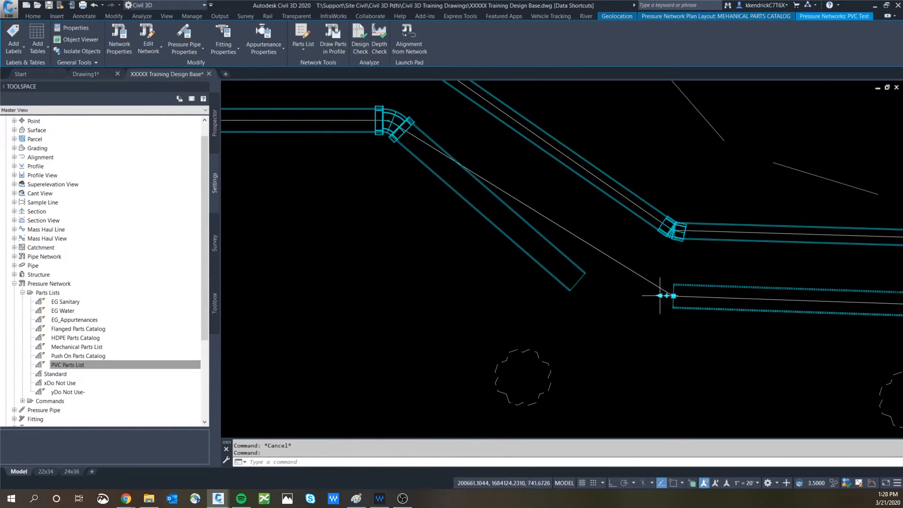
{"action": "left_click", "coordinate": [659, 295]}
{"action": "key", "text": "Escape"}
{"action": "key", "text": "Escape"}
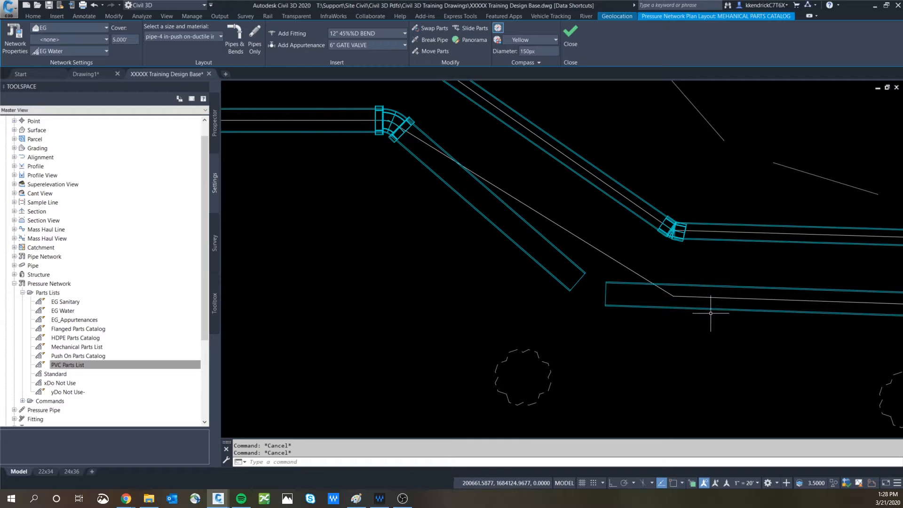
Step: Add another 12" 45%%D BEND fitting as a loose part just below the gap between the diagonal and final pipes
{"action": "middle_click_drag", "start_coordinate": [549, 155], "coordinate": [598, 225]}
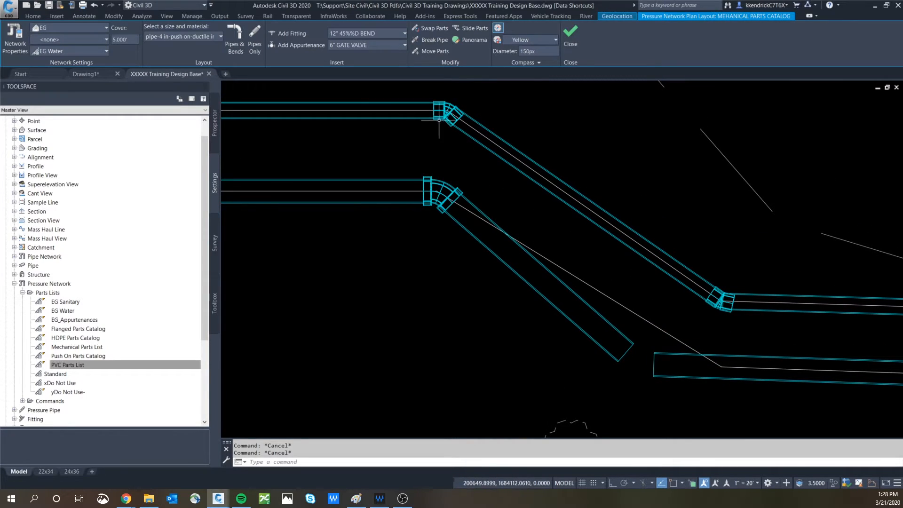
{"action": "scroll", "coordinate": [786, 285], "scroll_direction": "down", "scroll_amount": 3}
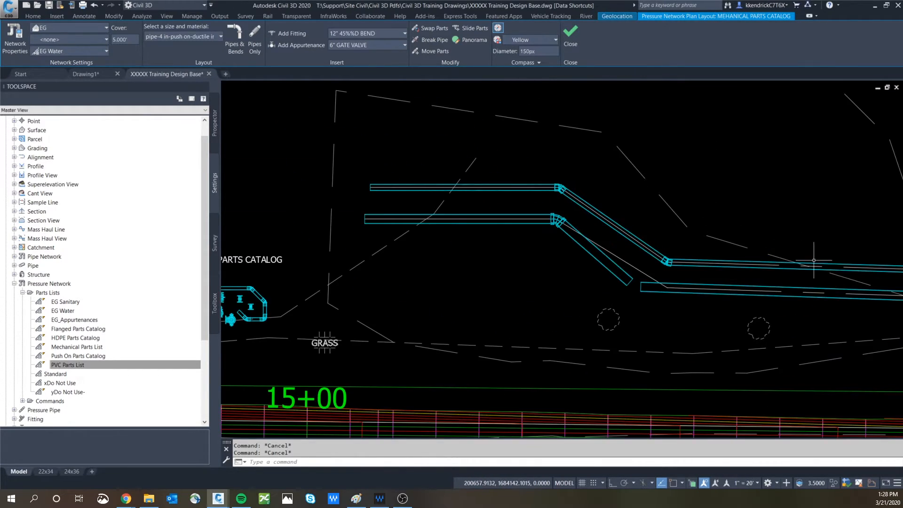
{"action": "scroll", "coordinate": [561, 199], "scroll_direction": "up", "scroll_amount": 4}
{"action": "middle_click_drag", "start_coordinate": [730, 326], "coordinate": [664, 244]}
{"action": "middle_click_drag", "start_coordinate": [645, 339], "coordinate": [641, 329]}
{"action": "left_click", "coordinate": [280, 31]}
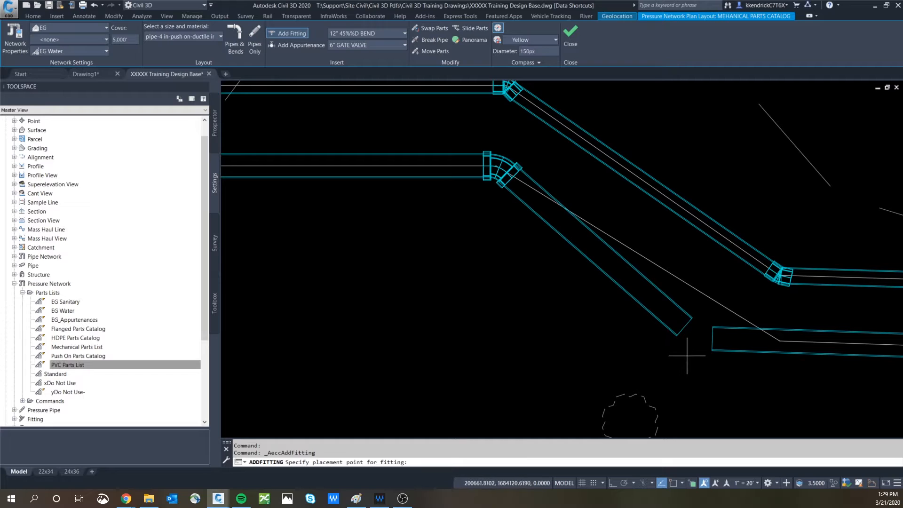
{"action": "key", "text": "Escape"}
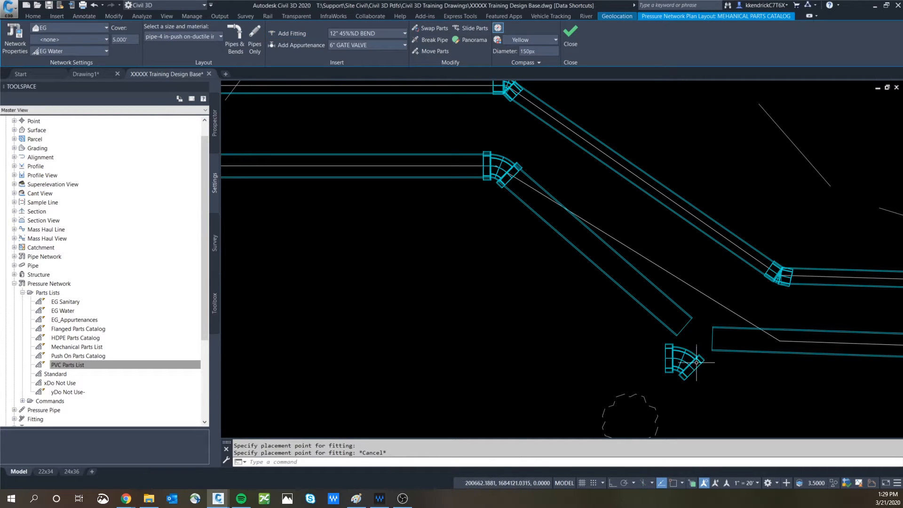
Step: Flip the loose 45-degree bend and rotate it so its ends face the diagonal pipe and the final pipe
{"action": "left_click", "coordinate": [681, 360]}
{"action": "scroll", "coordinate": [679, 362], "scroll_direction": "up", "scroll_amount": 4}
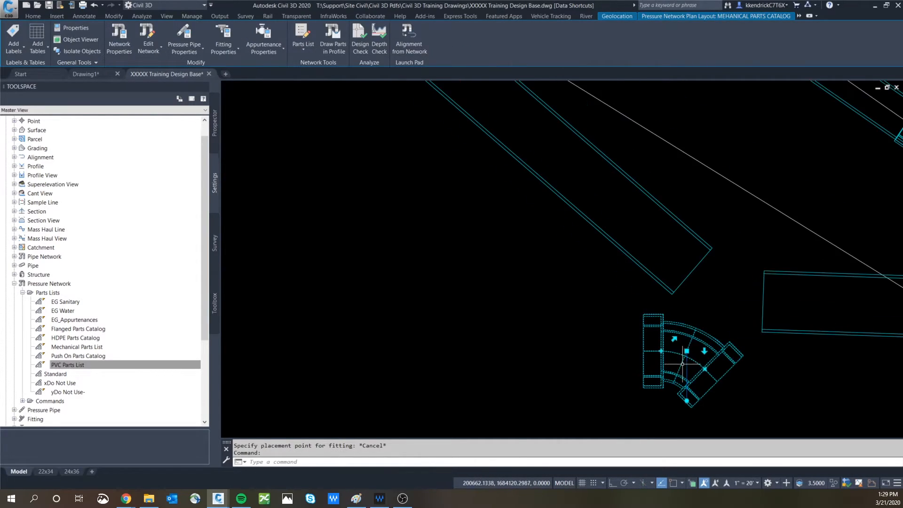
{"action": "left_click_drag", "start_coordinate": [674, 338], "coordinate": [723, 354]}
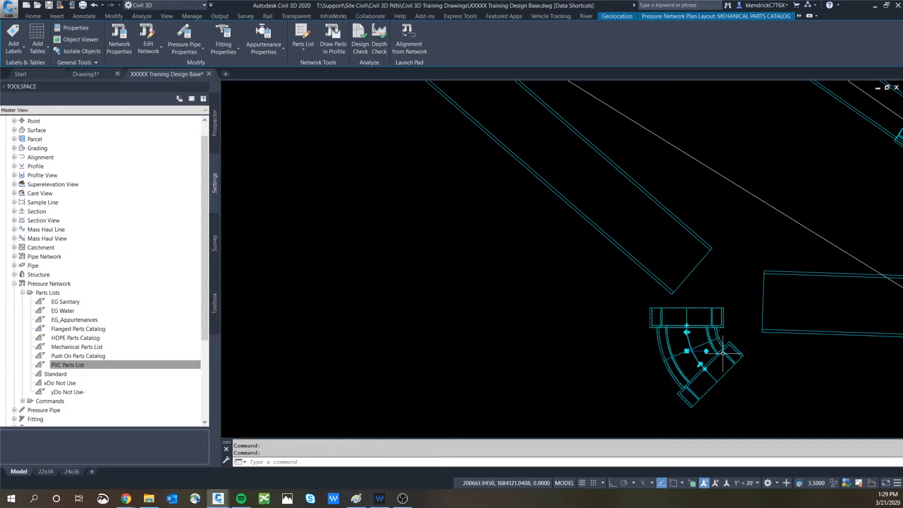
{"action": "left_click", "coordinate": [700, 364]}
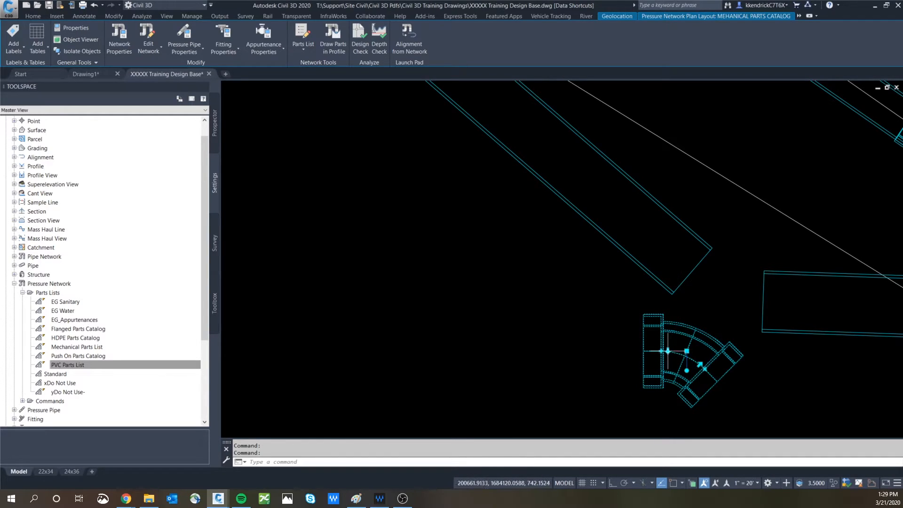
{"action": "left_click", "coordinate": [668, 350]}
{"action": "left_click", "coordinate": [700, 364]}
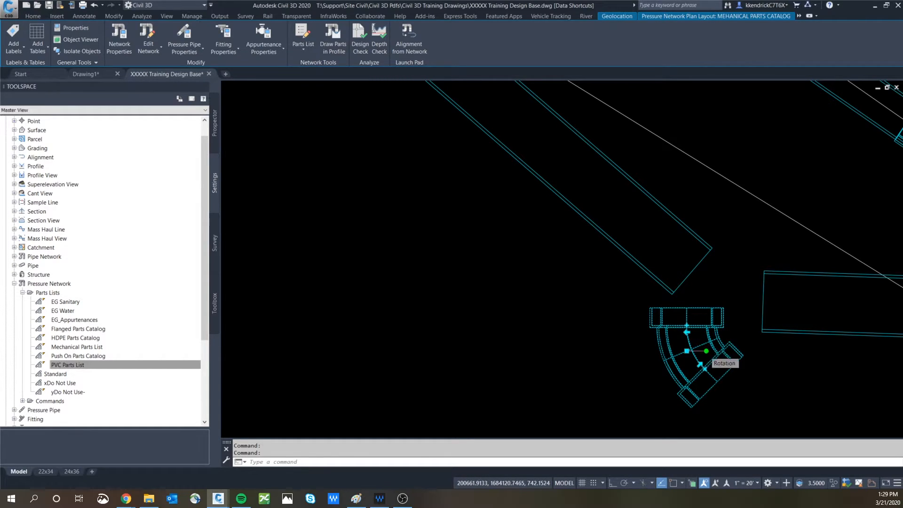
{"action": "left_click", "coordinate": [706, 351]}
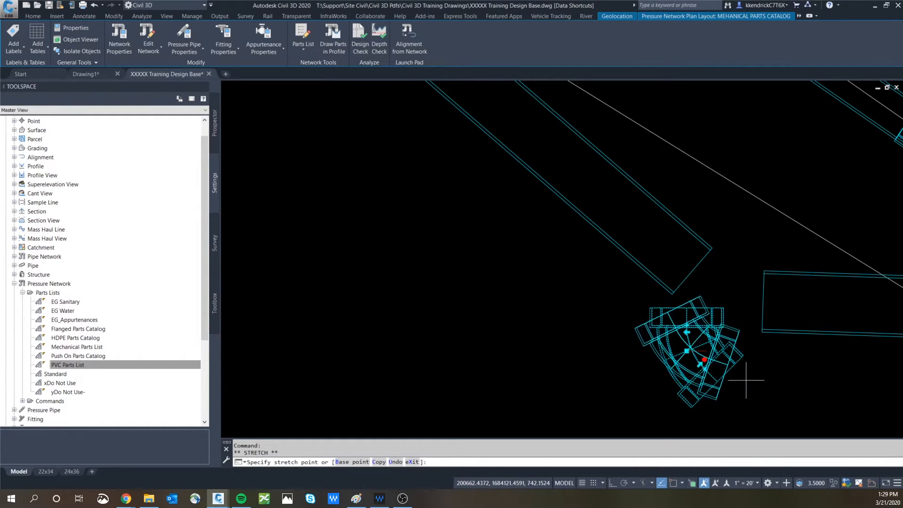
{"action": "left_click", "coordinate": [734, 410]}
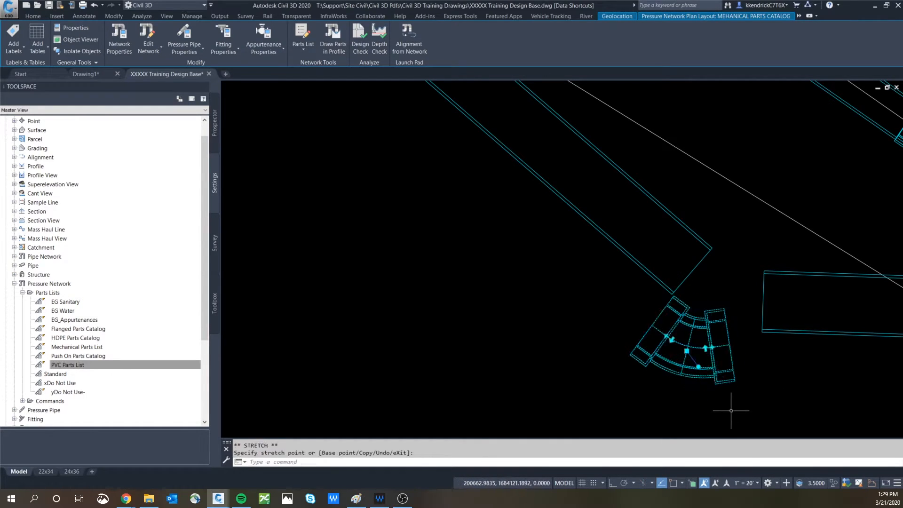
Step: Attach the second 45-degree bend to the diagonal pipe's lower end and slide it across to the final pipe's start
{"action": "left_click", "coordinate": [687, 351]}
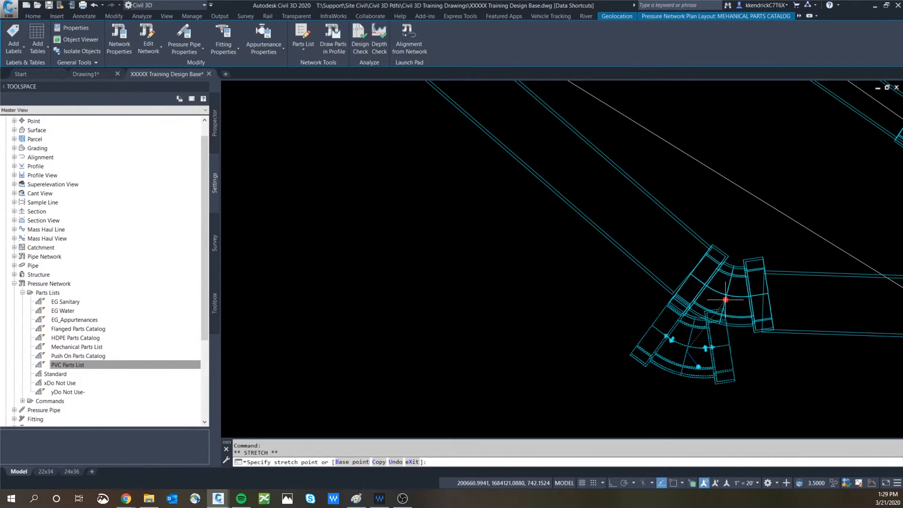
{"action": "key", "text": "Escape"}
{"action": "key", "text": "Escape"}
{"action": "key", "text": "Escape"}
{"action": "left_click", "coordinate": [716, 314]}
{"action": "left_click", "coordinate": [691, 280]}
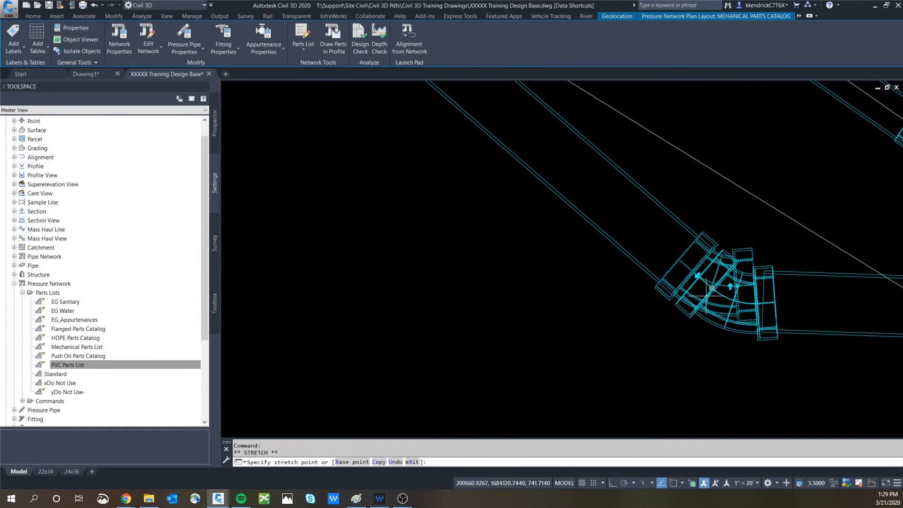
{"action": "key", "text": "Escape"}
{"action": "key", "text": "Escape"}
Step: Stretch the final pipe's start point onto the open end of the second 45-degree bend
{"action": "scroll", "coordinate": [667, 287], "scroll_direction": "down", "scroll_amount": 2}
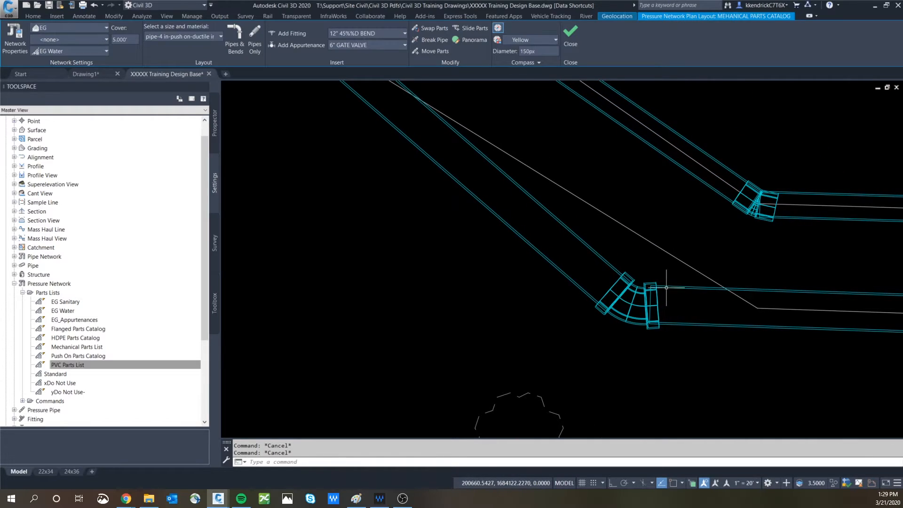
{"action": "left_click", "coordinate": [666, 287]}
{"action": "left_click", "coordinate": [651, 303]}
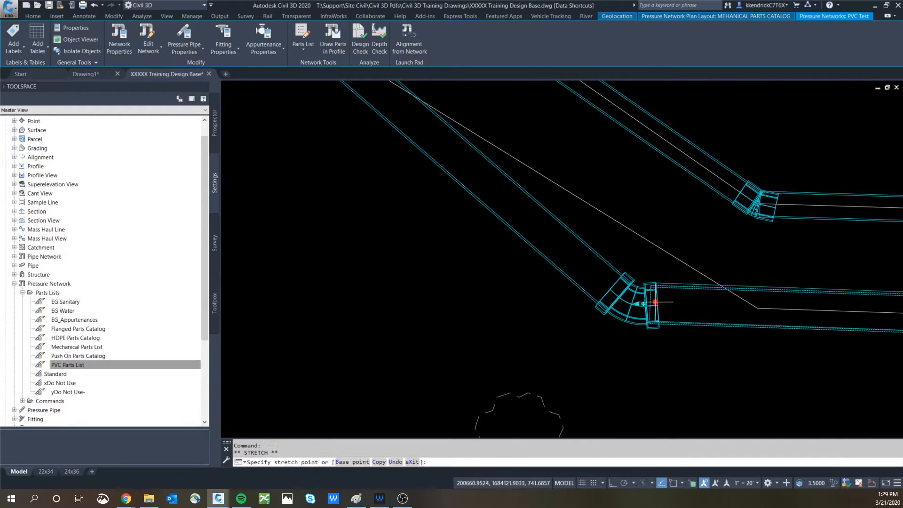
{"action": "key", "text": "Escape"}
{"action": "key", "text": "Escape"}
Step: Examine both pipe runs, comparing the lower run's manually fitted 45-degree bends with the polyline and the upper run
{"action": "scroll", "coordinate": [677, 325], "scroll_direction": "down", "scroll_amount": 3}
{"action": "scroll", "coordinate": [677, 326], "scroll_direction": "down", "scroll_amount": 2}
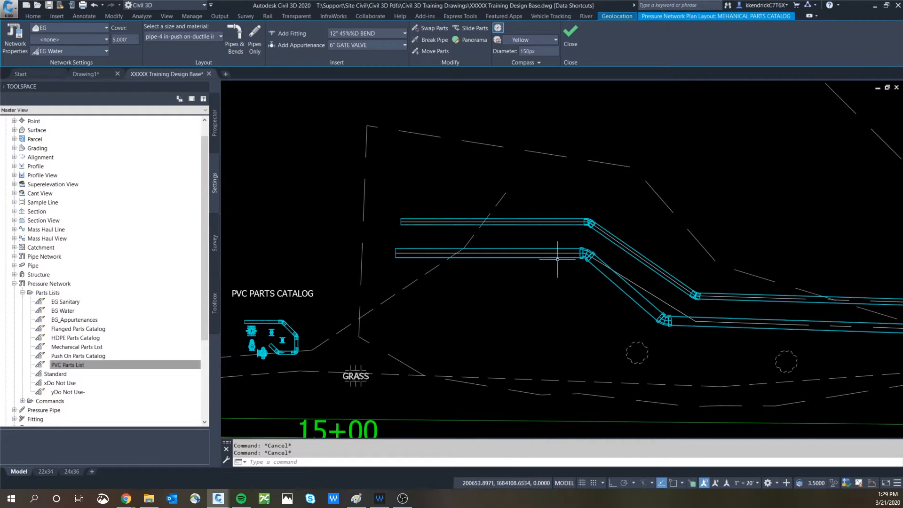
{"action": "scroll", "coordinate": [560, 256], "scroll_direction": "up", "scroll_amount": 2}
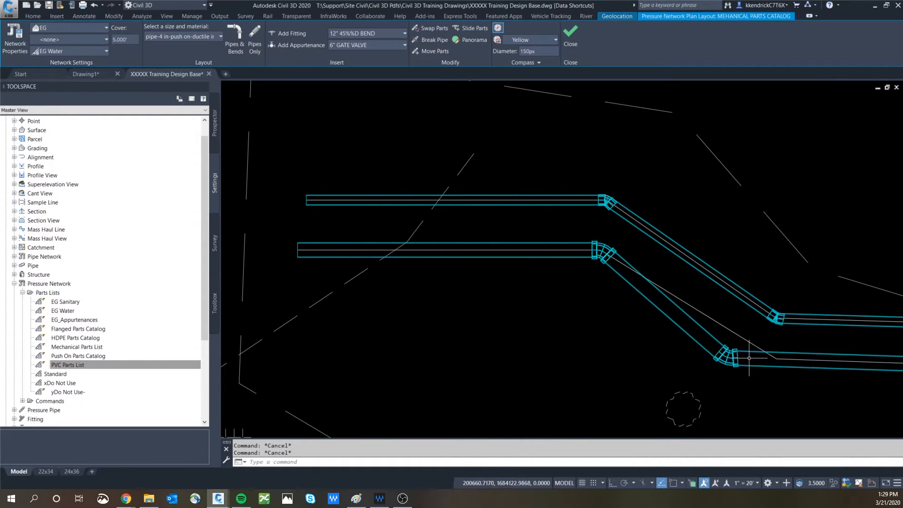
{"action": "middle_click_drag", "start_coordinate": [752, 357], "coordinate": [541, 348]}
{"action": "middle_click_drag", "start_coordinate": [682, 369], "coordinate": [512, 346]}
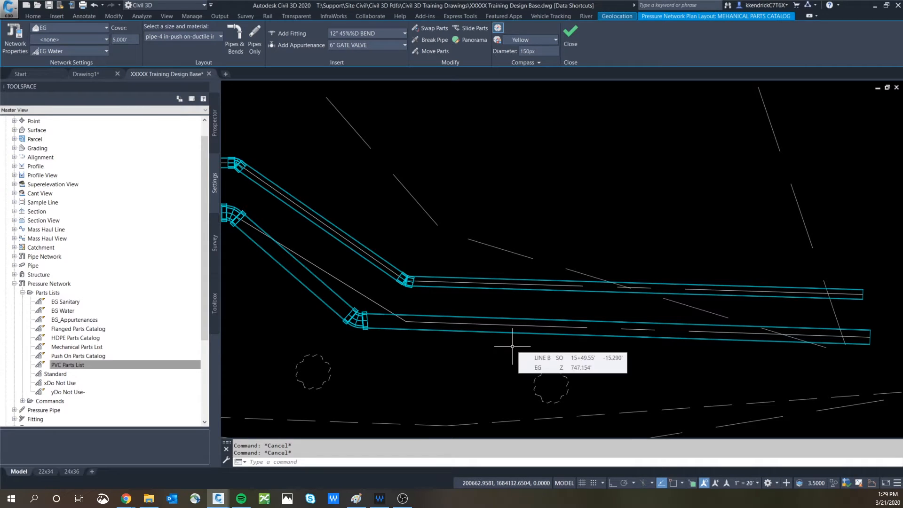
{"action": "scroll", "coordinate": [518, 338], "scroll_direction": "down", "scroll_amount": 2}
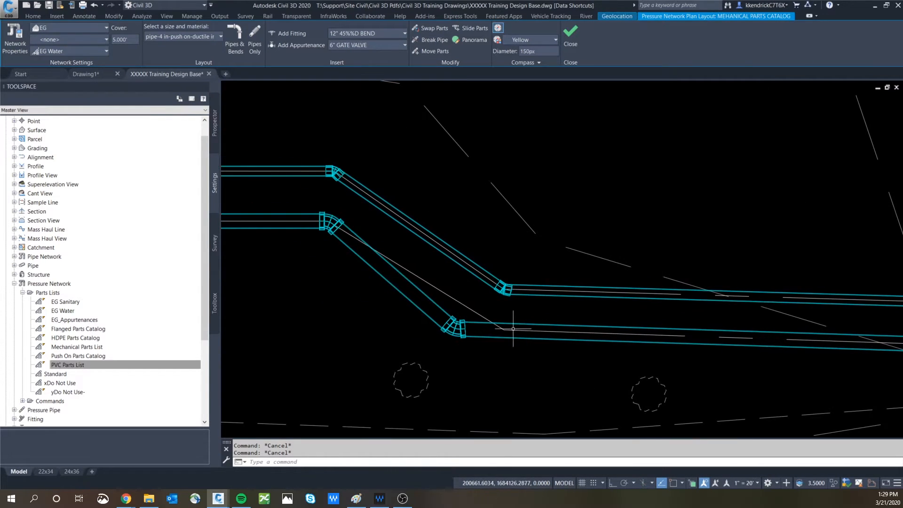
{"action": "scroll", "coordinate": [620, 320], "scroll_direction": "down", "scroll_amount": 1}
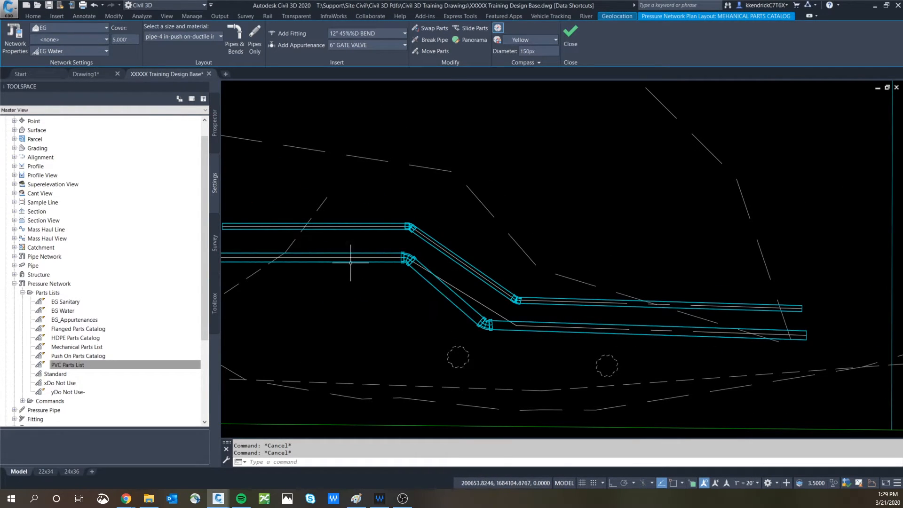
{"action": "scroll", "coordinate": [470, 325], "scroll_direction": "up", "scroll_amount": 2}
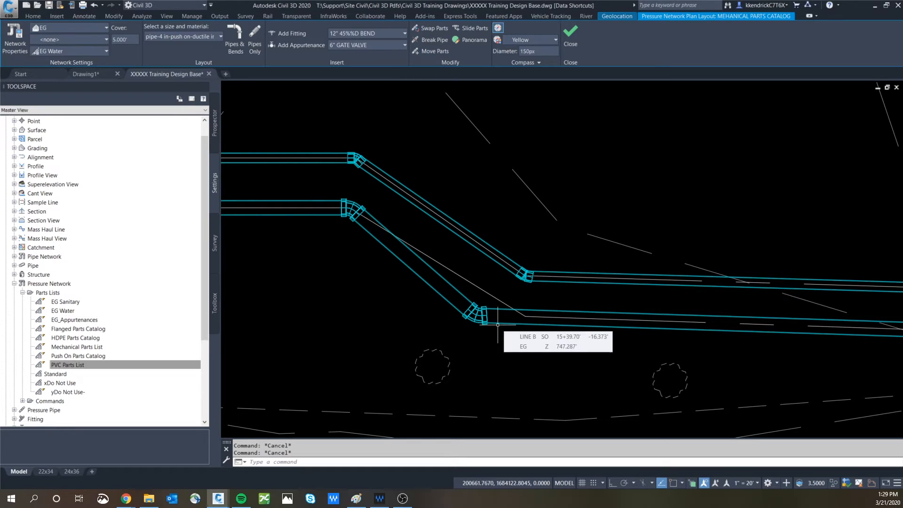
{"action": "scroll", "coordinate": [482, 316], "scroll_direction": "down", "scroll_amount": 2}
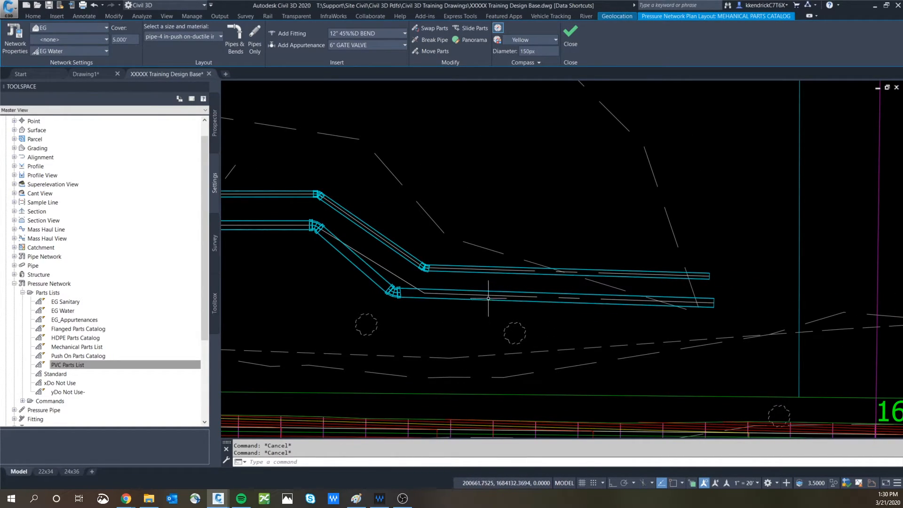
{"action": "scroll", "coordinate": [487, 294], "scroll_direction": "down", "scroll_amount": 5}
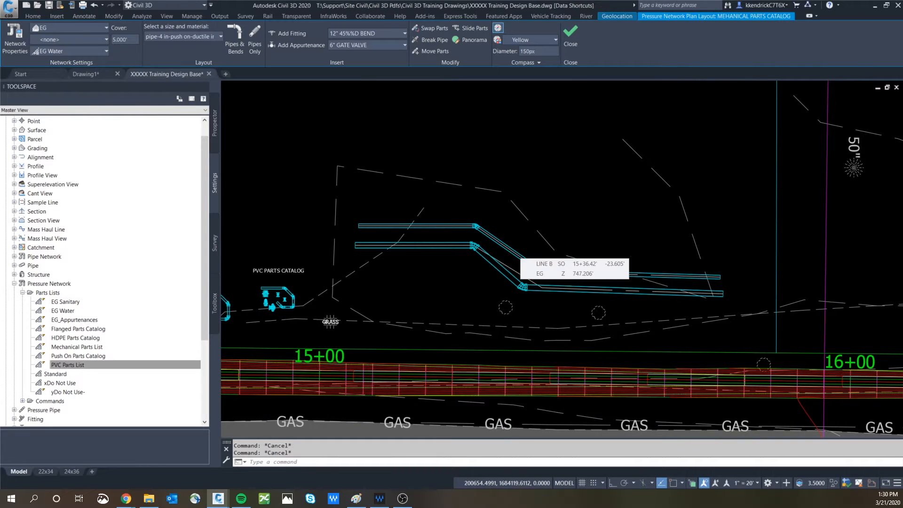
{"action": "middle_click_drag", "start_coordinate": [550, 258], "coordinate": [464, 232]}
{"action": "scroll", "coordinate": [395, 227], "scroll_direction": "up", "scroll_amount": 5}
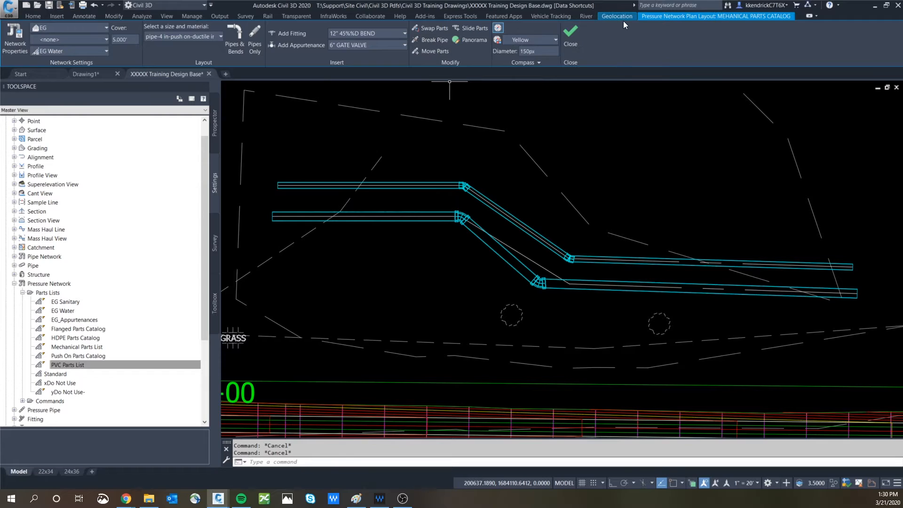
Step: Break the lower run's first horizontal pipe near its middle using Break Pipe
{"action": "left_click", "coordinate": [428, 39]}
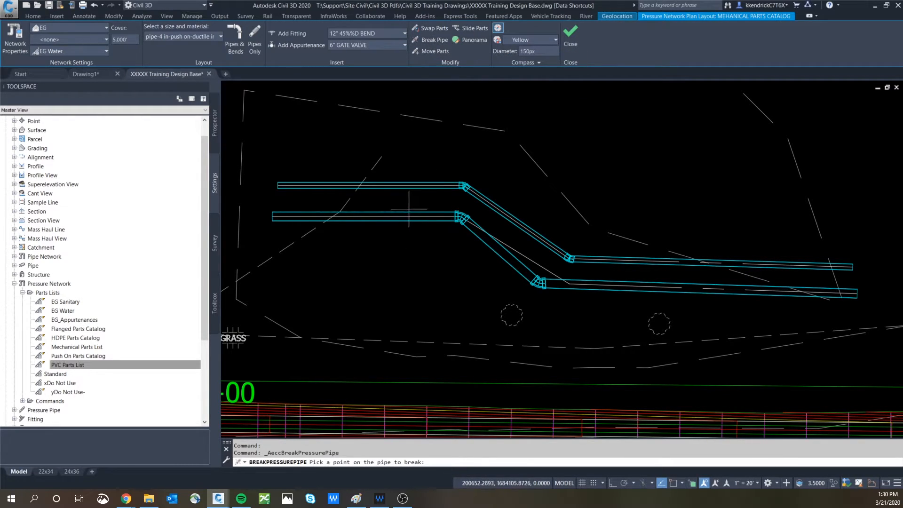
{"action": "scroll", "coordinate": [430, 214], "scroll_direction": "up", "scroll_amount": 4}
{"action": "scroll", "coordinate": [433, 212], "scroll_direction": "down", "scroll_amount": 3}
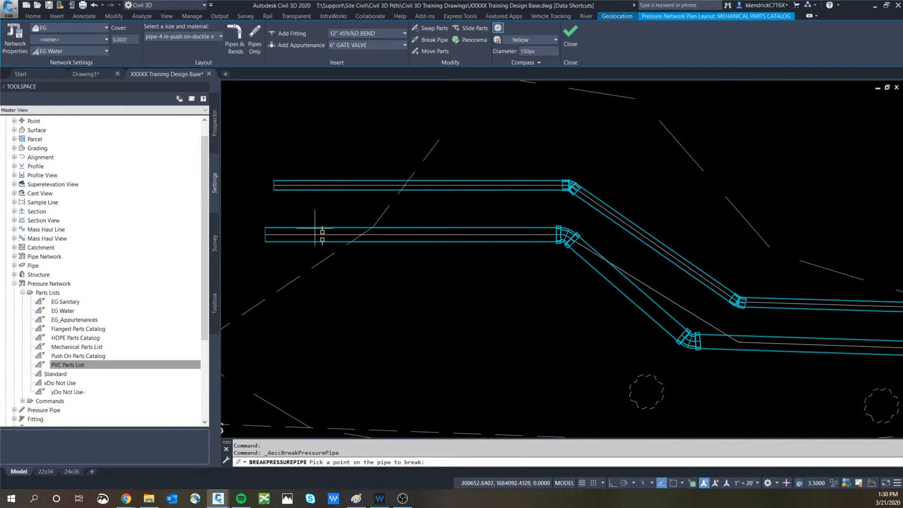
{"action": "left_click", "coordinate": [424, 226]}
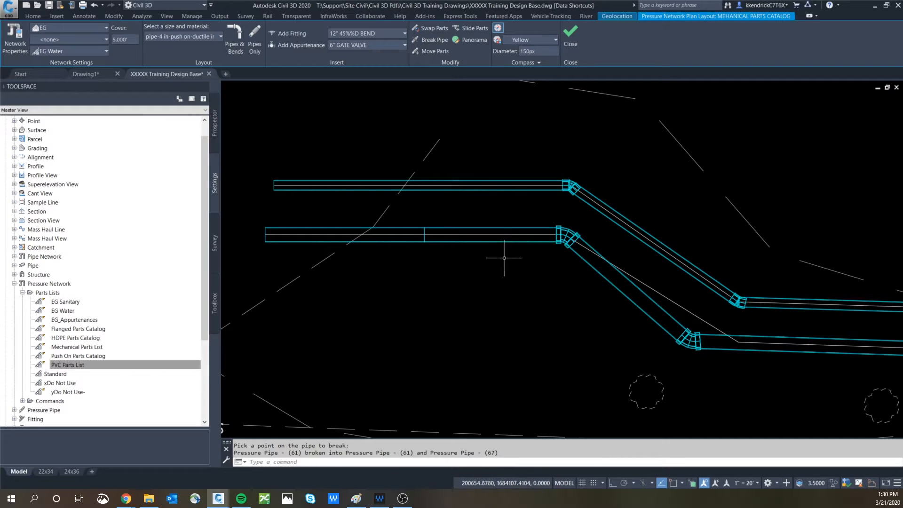
Step: Disconnect the broken pipe's left segment, pull its end back to open a gap, and undo everything including the pipe break
{"action": "key", "text": "Escape"}
{"action": "left_click", "coordinate": [397, 228]}
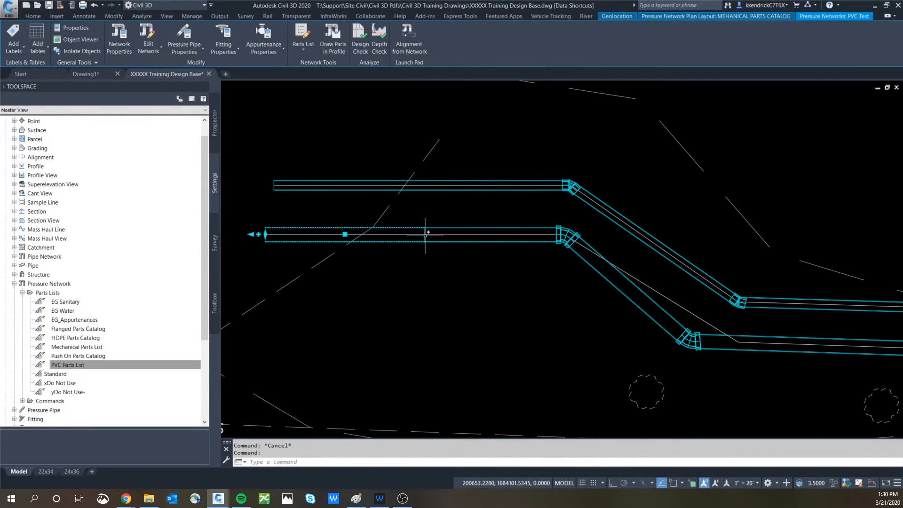
{"action": "right_click", "coordinate": [410, 228]}
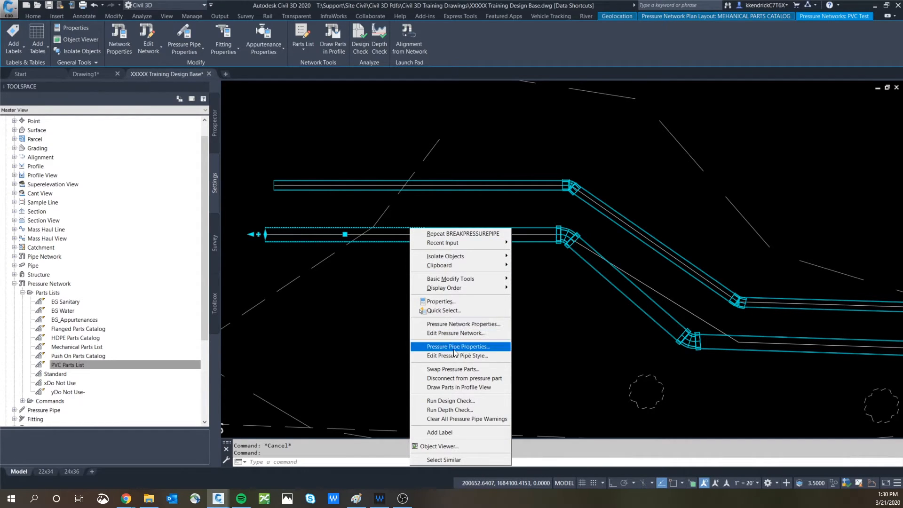
{"action": "left_click", "coordinate": [459, 379]}
{"action": "left_click", "coordinate": [442, 243]}
{"action": "key", "text": "Escape"}
{"action": "left_click", "coordinate": [416, 242]}
{"action": "left_click", "coordinate": [439, 235]}
{"action": "key", "text": "Escape"}
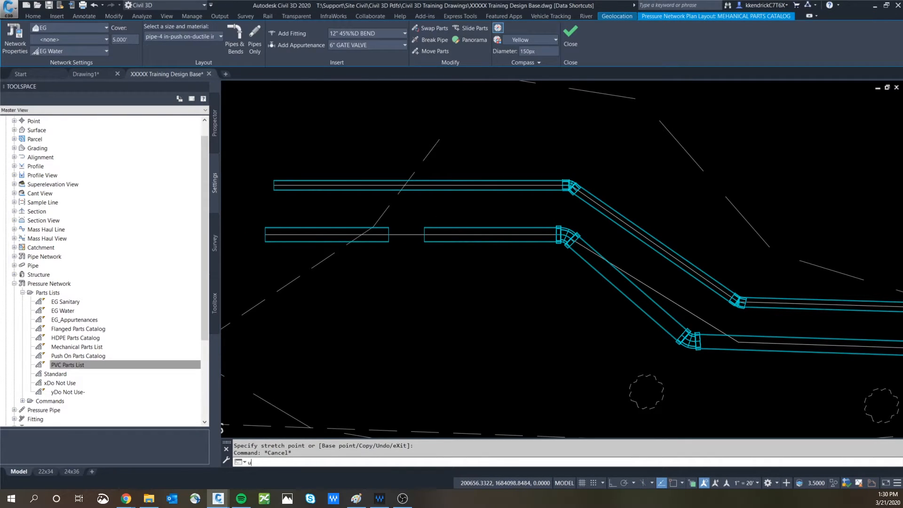
{"action": "key", "text": "Return"}
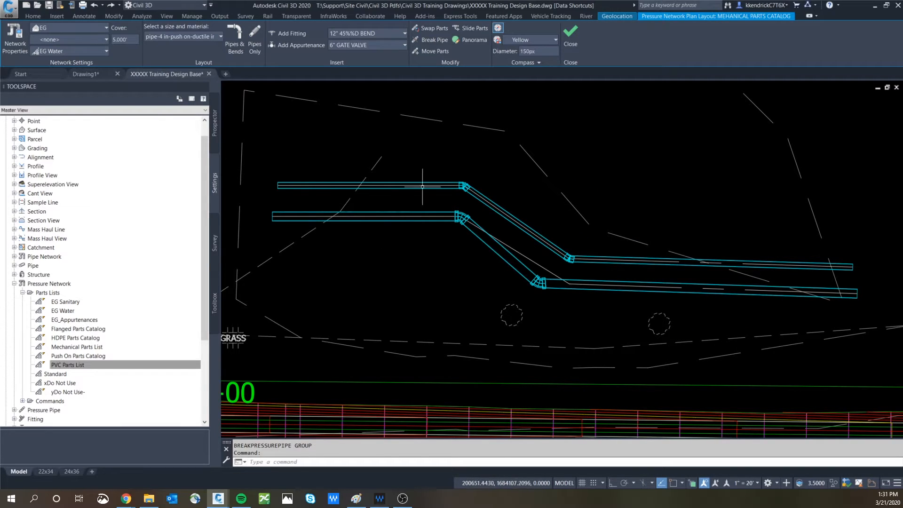
Step: Add a 12" TEE fitting in the open space just below the lower run's first horizontal pipe
{"action": "left_click", "coordinate": [391, 32]}
{"action": "scroll", "coordinate": [379, 90], "scroll_direction": "down", "scroll_amount": 5}
{"action": "scroll", "coordinate": [381, 113], "scroll_direction": "down", "scroll_amount": 2}
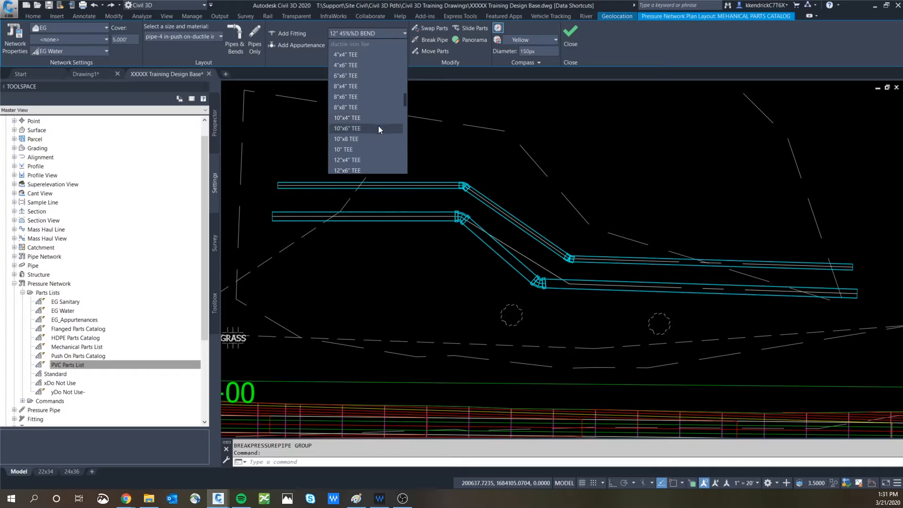
{"action": "scroll", "coordinate": [363, 145], "scroll_direction": "down", "scroll_amount": 1}
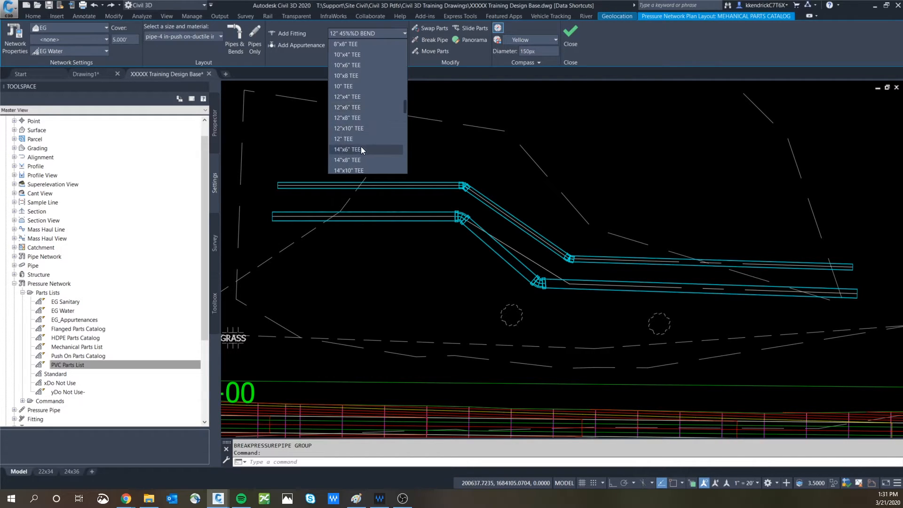
{"action": "left_click", "coordinate": [348, 140]}
{"action": "left_click", "coordinate": [290, 33]}
{"action": "scroll", "coordinate": [391, 191], "scroll_direction": "up", "scroll_amount": 4}
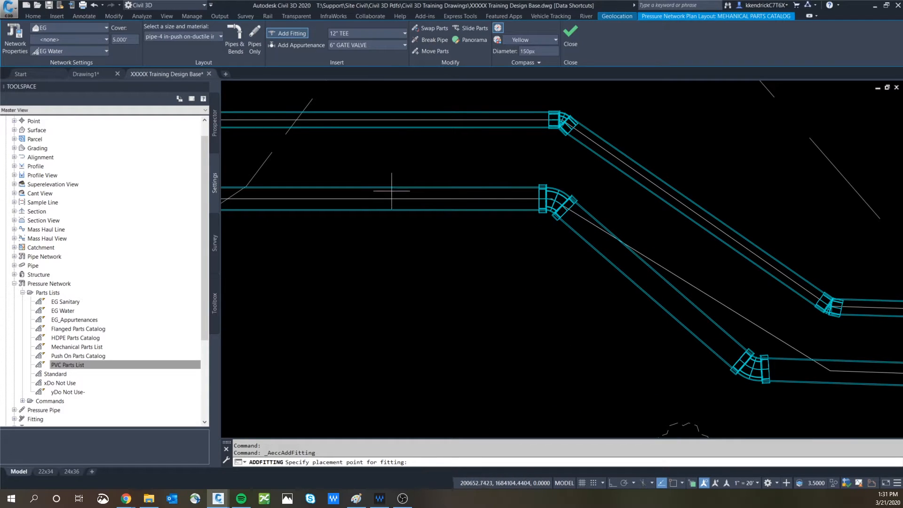
{"action": "scroll", "coordinate": [385, 213], "scroll_direction": "down", "scroll_amount": 2}
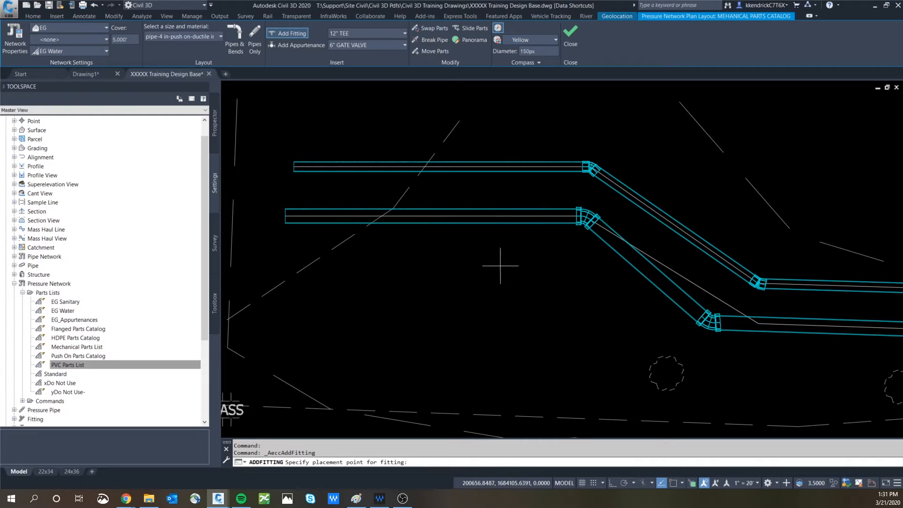
{"action": "key", "text": "Escape"}
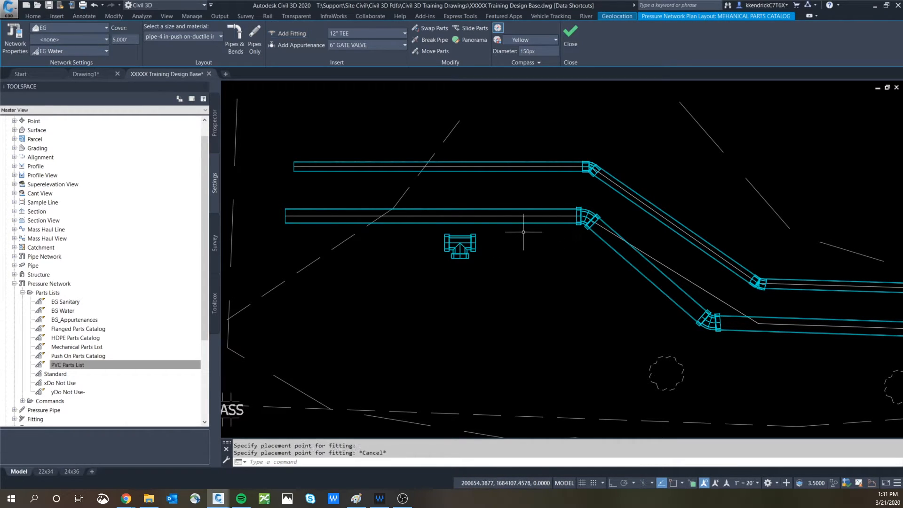
Step: Break the lower run's first horizontal pipe directly above the tee
{"action": "left_click", "coordinate": [481, 215]}
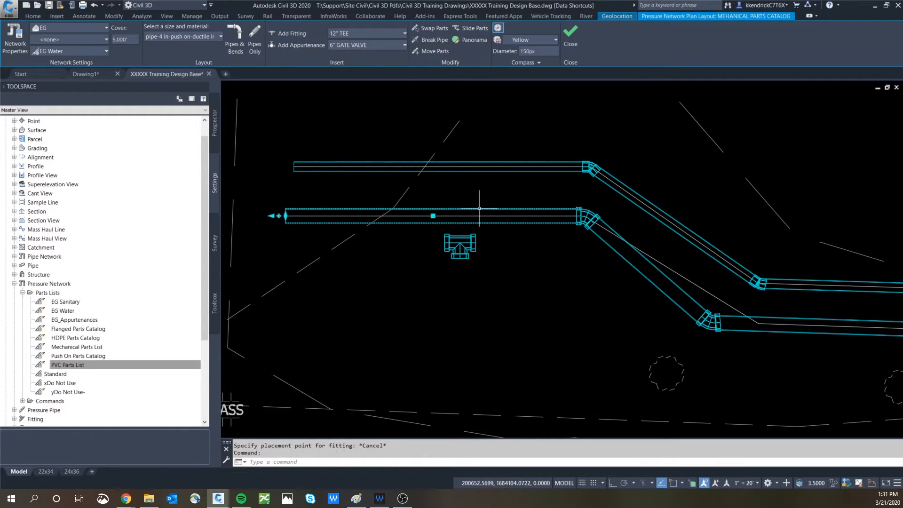
{"action": "key", "text": "Escape"}
{"action": "left_click", "coordinate": [429, 39]}
{"action": "left_click", "coordinate": [462, 209]}
{"action": "key", "text": "Escape"}
Step: Disconnect the two broken pipe segments and stretch the right segment's start toward the bend, leaving a gap for the tee
{"action": "left_click", "coordinate": [451, 208]}
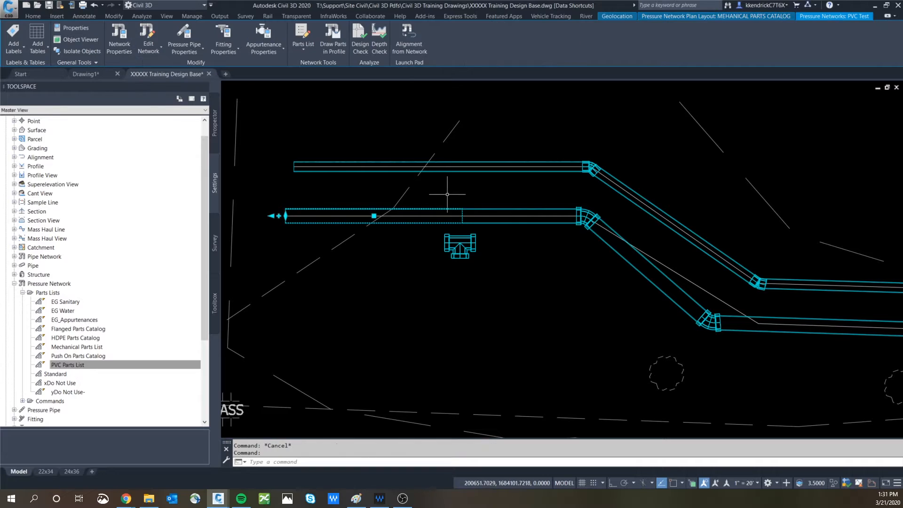
{"action": "right_click", "coordinate": [450, 196]}
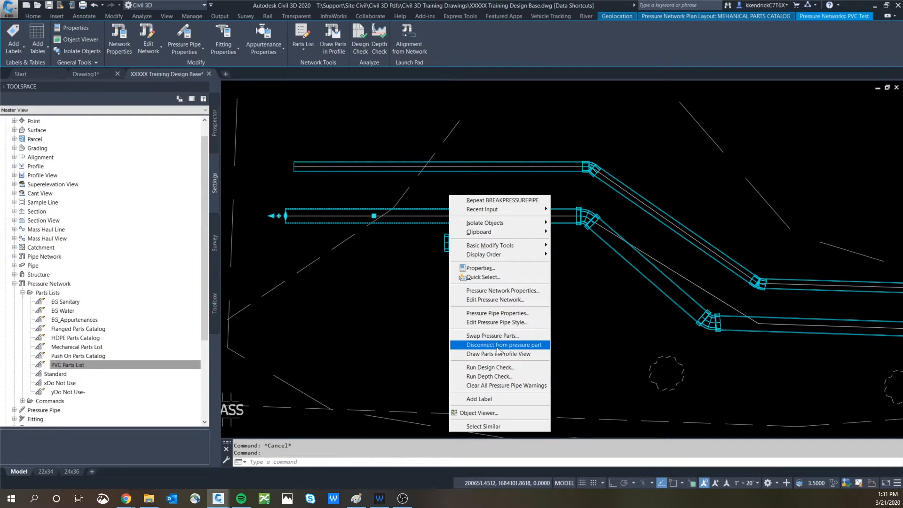
{"action": "left_click", "coordinate": [497, 346]}
{"action": "left_click", "coordinate": [486, 207]}
{"action": "key", "text": "Escape"}
{"action": "left_click", "coordinate": [481, 208]}
{"action": "left_click", "coordinate": [456, 215]}
{"action": "left_click", "coordinate": [504, 216]}
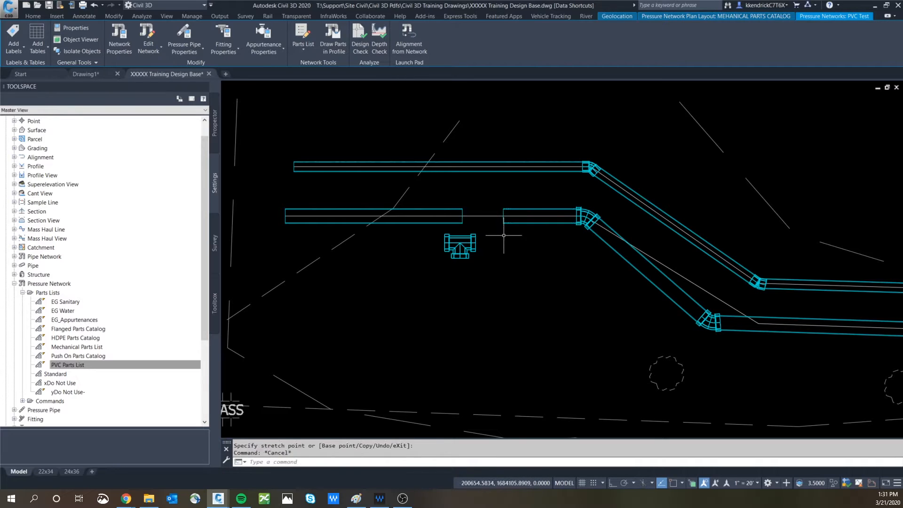
{"action": "key", "text": "Escape"}
{"action": "left_click", "coordinate": [445, 212]}
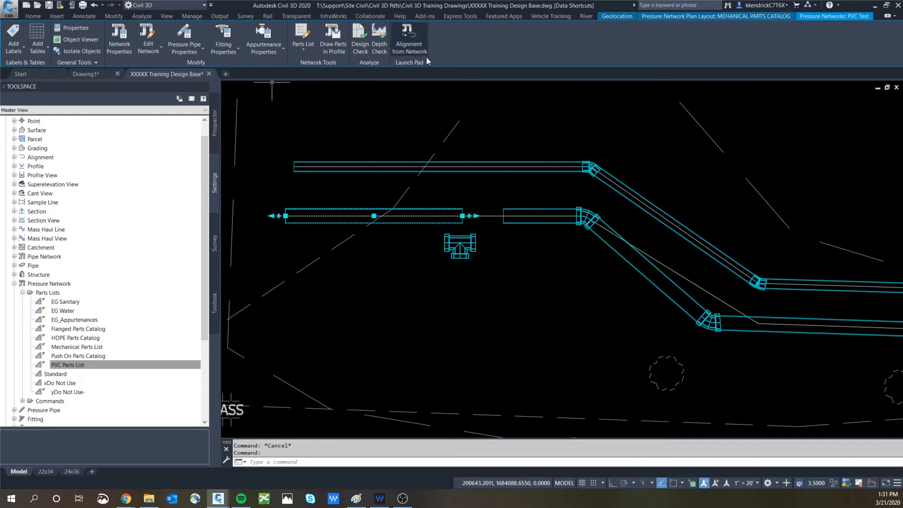
{"action": "right_click", "coordinate": [434, 217]}
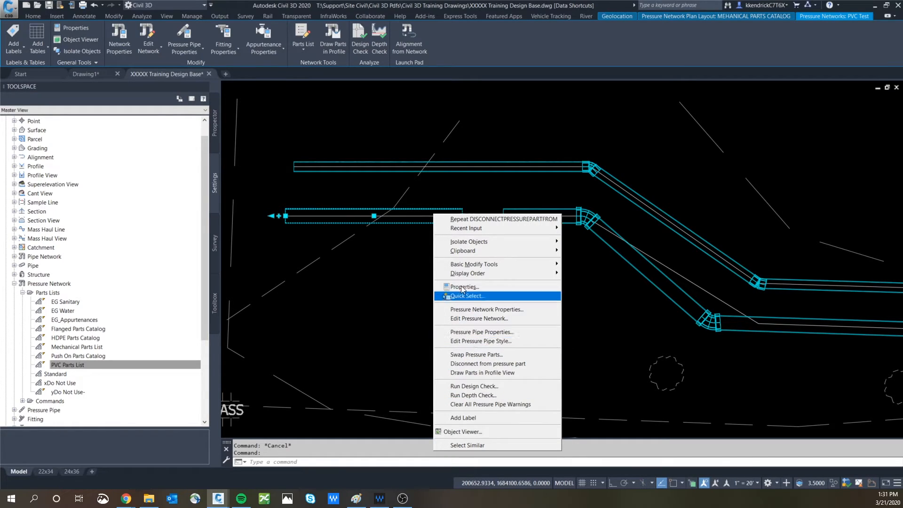
{"action": "left_click", "coordinate": [420, 204]}
{"action": "right_click", "coordinate": [425, 218]}
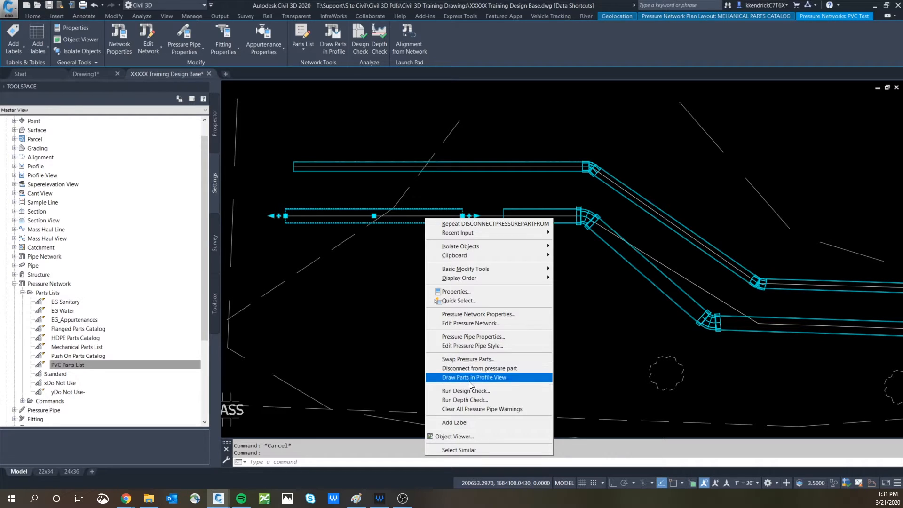
{"action": "left_click", "coordinate": [564, 242]}
{"action": "key", "text": "Escape"}
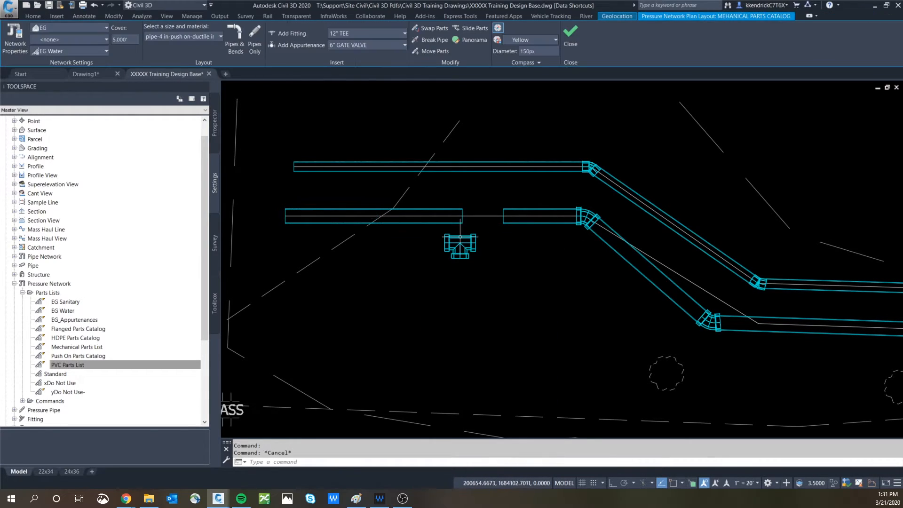
Step: Move the tee up into the gap and attach it to the open end of the left pipe segment
{"action": "left_click", "coordinate": [460, 242]}
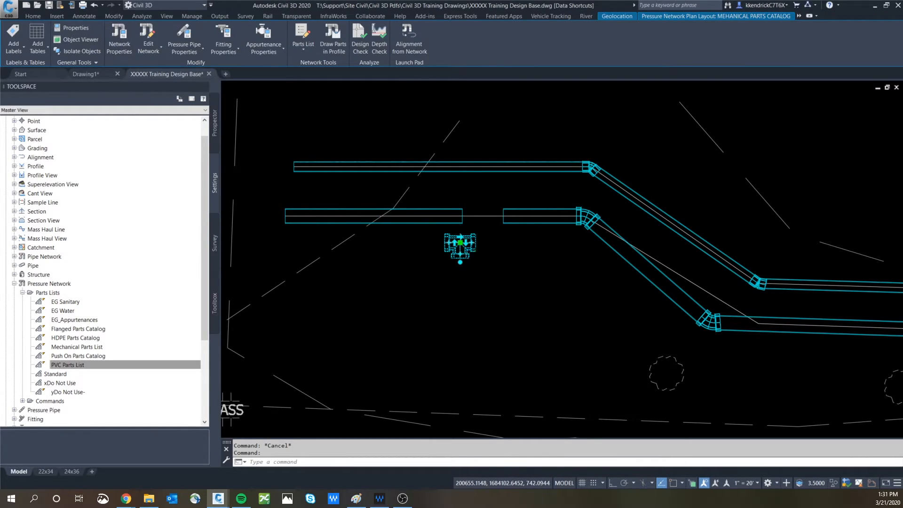
{"action": "left_click", "coordinate": [460, 243]}
{"action": "scroll", "coordinate": [463, 242], "scroll_direction": "up", "scroll_amount": 4}
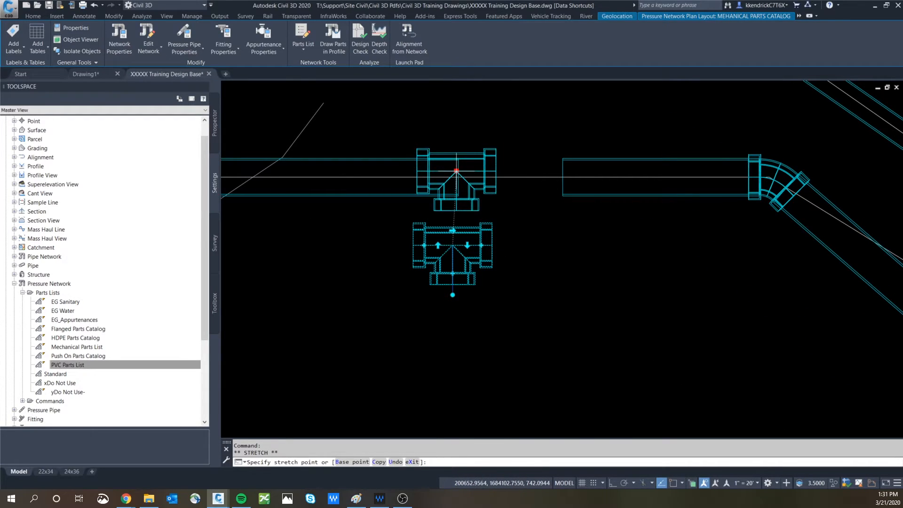
{"action": "left_click", "coordinate": [487, 175]}
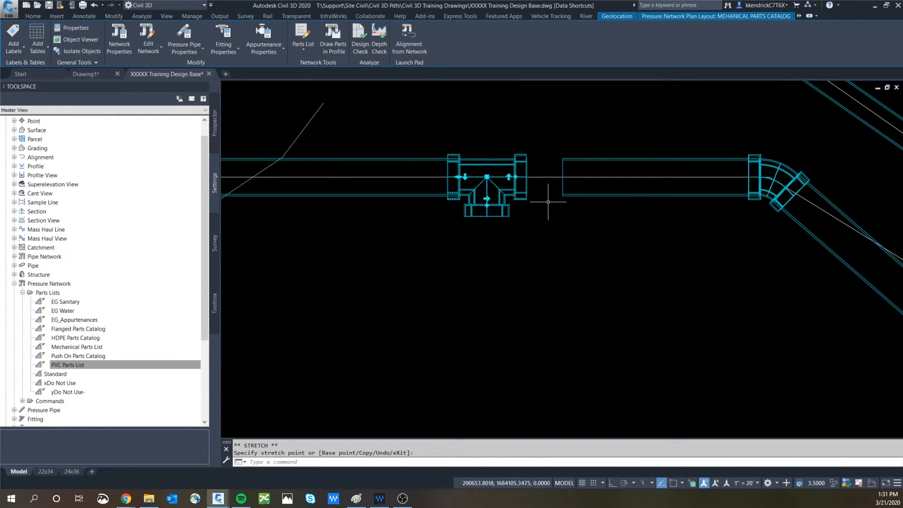
{"action": "key", "text": "Escape"}
Step: Stretch the right pipe segment's start point onto the open end of the tee
{"action": "left_click", "coordinate": [571, 158]}
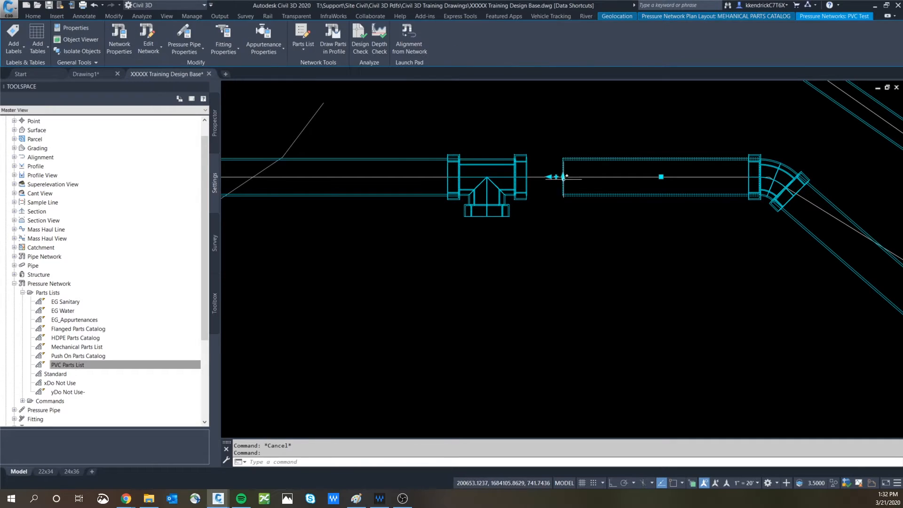
{"action": "left_click", "coordinate": [563, 177]}
{"action": "key", "text": "Escape"}
{"action": "key", "text": "Escape"}
Step: Move the lower polyline's second corner vertex to the center of the second 45-degree bend
{"action": "scroll", "coordinate": [544, 209], "scroll_direction": "down", "scroll_amount": 4}
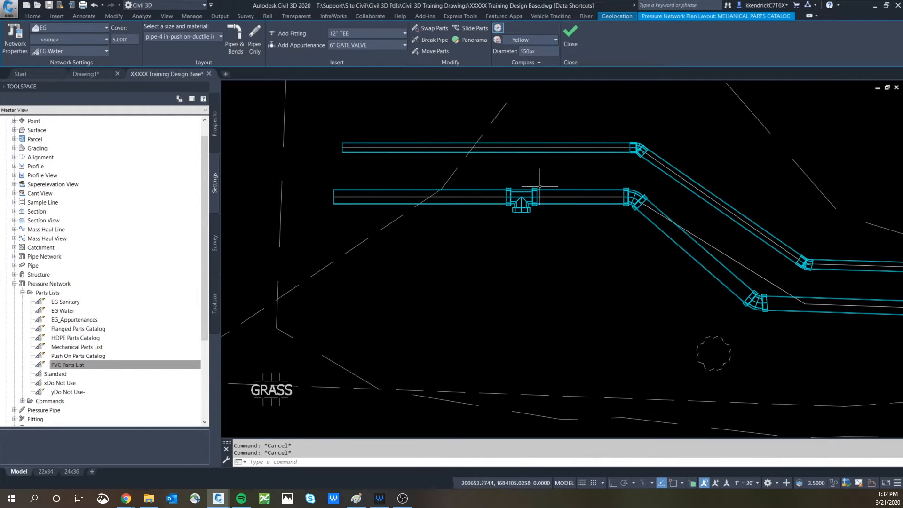
{"action": "scroll", "coordinate": [607, 206], "scroll_direction": "down", "scroll_amount": 2}
{"action": "middle_click_drag", "start_coordinate": [607, 206], "coordinate": [506, 215]}
{"action": "left_click", "coordinate": [568, 232]}
{"action": "key", "text": "Escape"}
{"action": "left_click", "coordinate": [588, 249]}
{"action": "scroll", "coordinate": [612, 272], "scroll_direction": "up", "scroll_amount": 4}
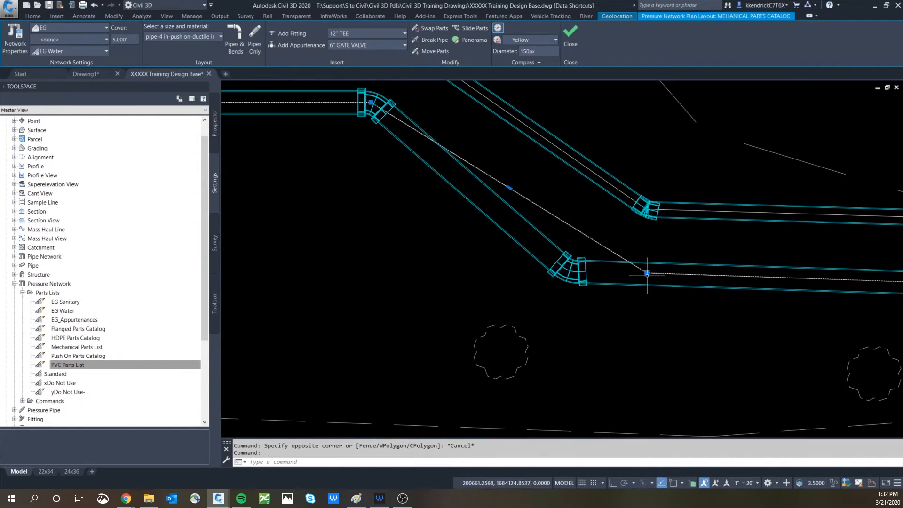
{"action": "left_click", "coordinate": [647, 273]}
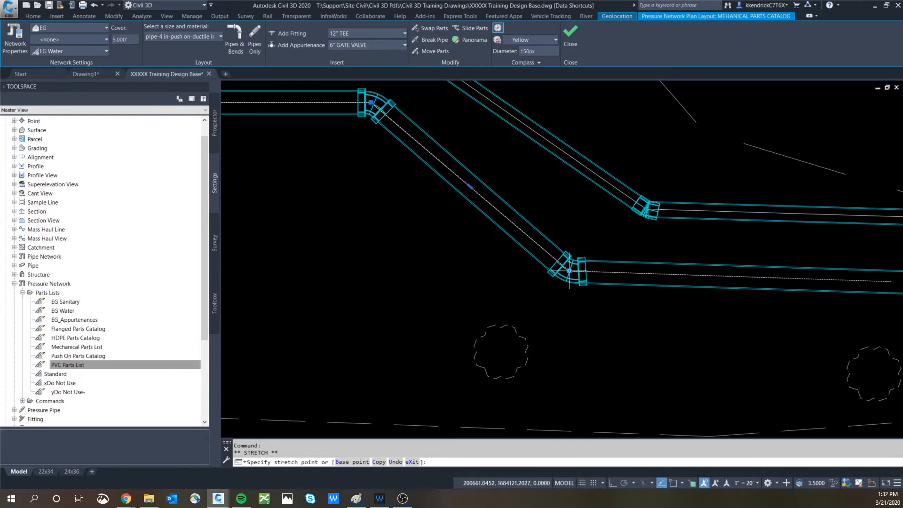
{"action": "scroll", "coordinate": [463, 175], "scroll_direction": "down", "scroll_amount": 5}
{"action": "key", "text": "Escape"}
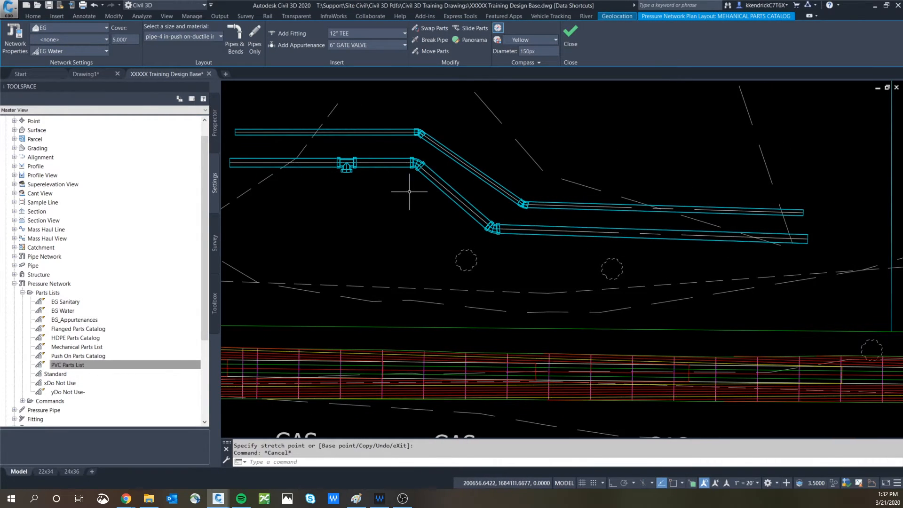
Step: Close the network layout tools and create a centerline alignment from the lower run's polyline, using EG-Proposed style and EG-All Labels
{"action": "middle_click_drag", "start_coordinate": [411, 191], "coordinate": [475, 204]}
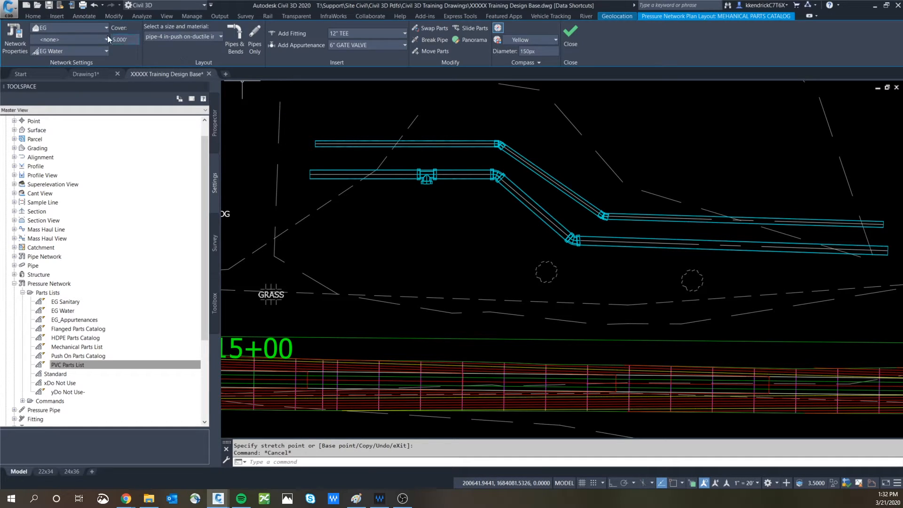
{"action": "left_click", "coordinate": [570, 36]}
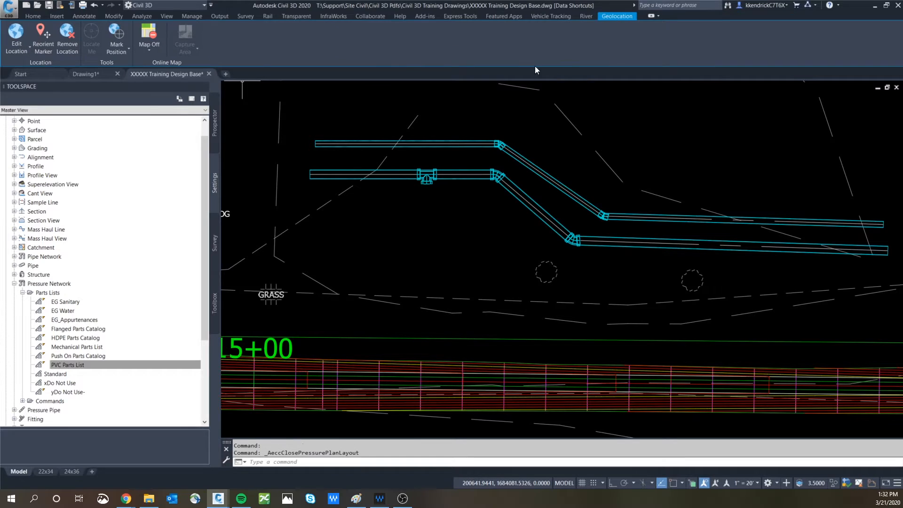
{"action": "left_click", "coordinate": [34, 16]}
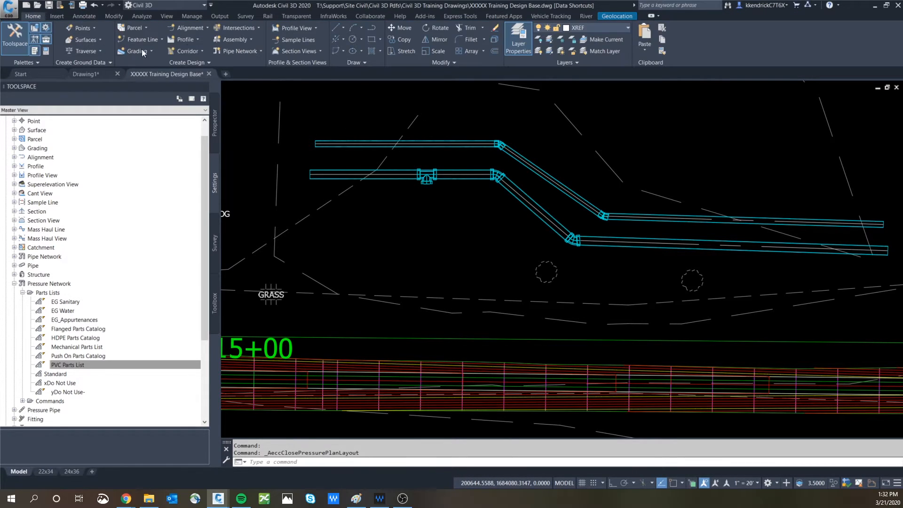
{"action": "left_click", "coordinate": [205, 27]}
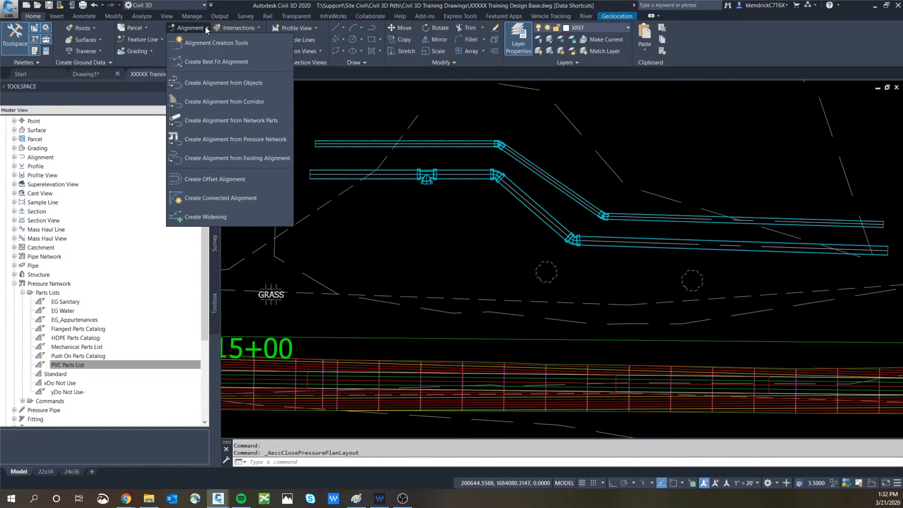
{"action": "left_click", "coordinate": [199, 82]}
{"action": "scroll", "coordinate": [528, 234], "scroll_direction": "down", "scroll_amount": 2}
{"action": "middle_click_drag", "start_coordinate": [541, 241], "coordinate": [454, 225]}
{"action": "key", "text": "Return"}
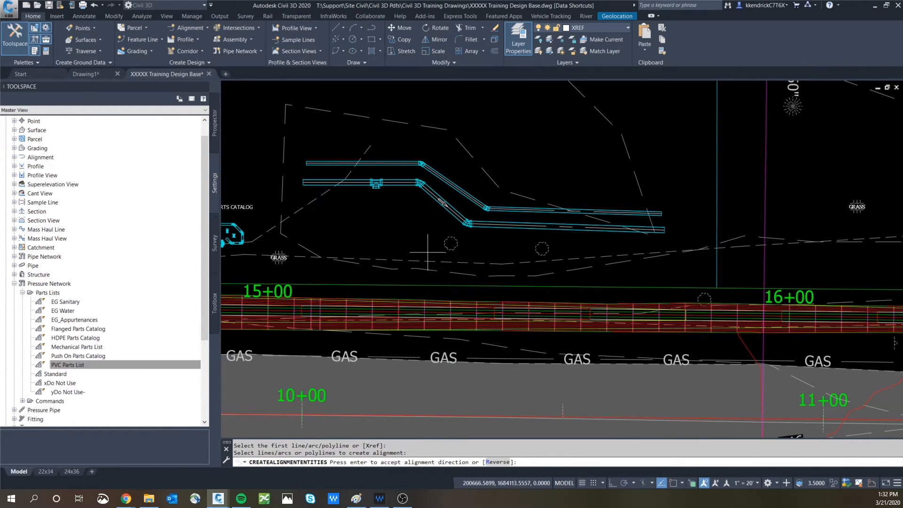
{"action": "key", "text": "Return"}
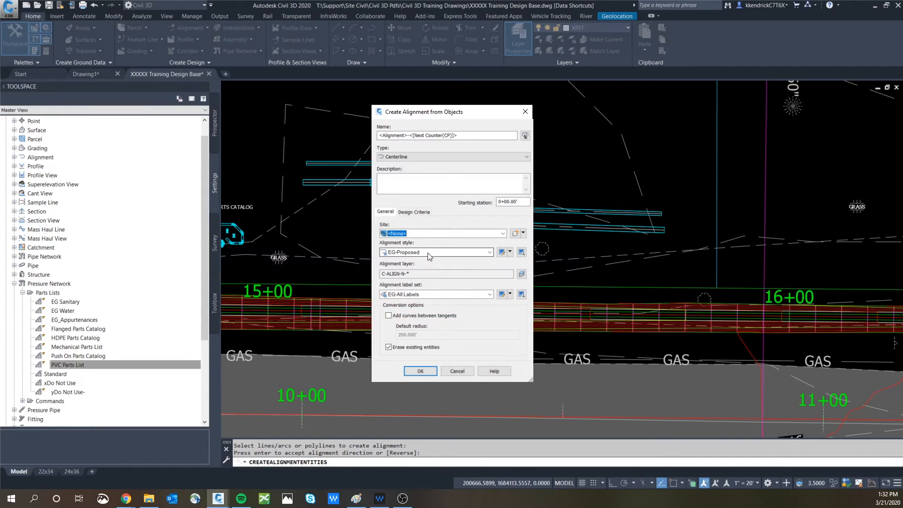
{"action": "left_click", "coordinate": [420, 371]}
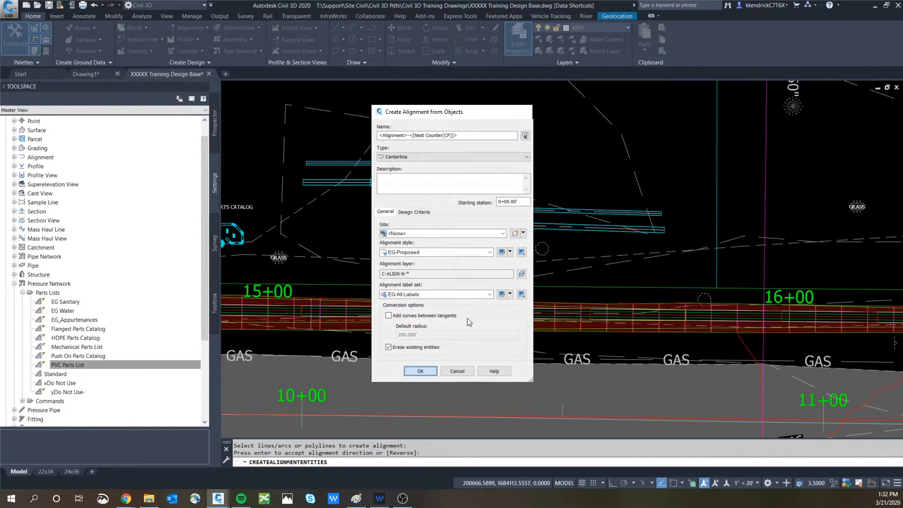
Step: Reset the view twist angle to 0 with DVIEW
{"action": "scroll", "coordinate": [490, 186], "scroll_direction": "down", "scroll_amount": 2}
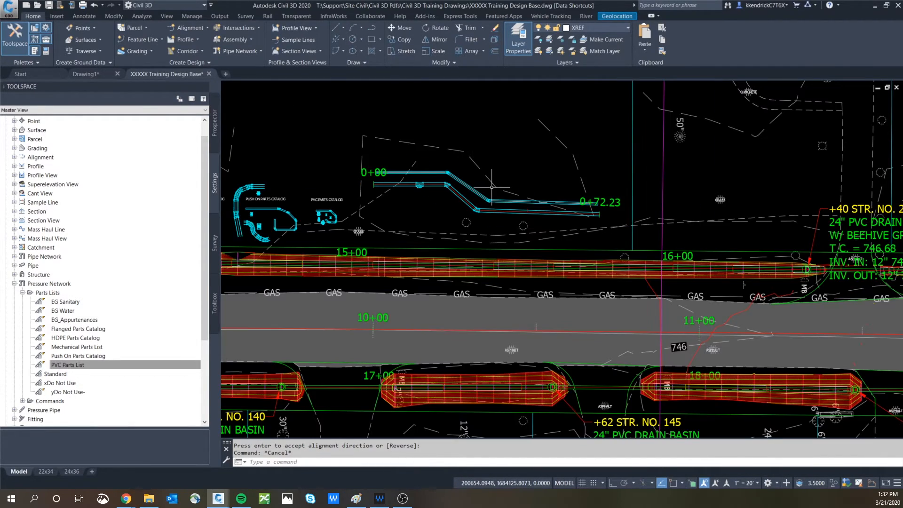
{"action": "type", "text": "dview"}
{"action": "key", "text": "Return"}
{"action": "key", "text": "Return"}
{"action": "type", "text": "tw"}
{"action": "key", "text": "Return"}
{"action": "type", "text": "0"}
{"action": "key", "text": "Return"}
{"action": "key", "text": "Return"}
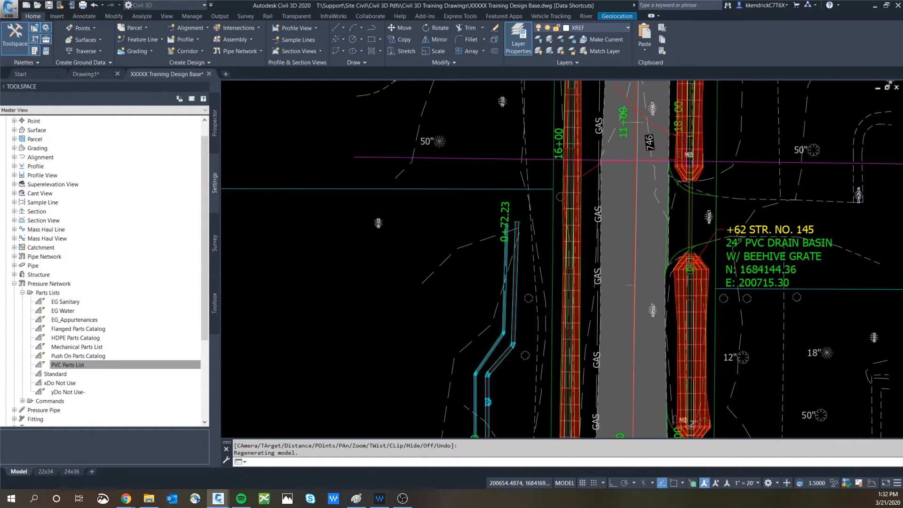
{"action": "middle_click_drag", "start_coordinate": [483, 183], "coordinate": [441, 202]}
{"action": "scroll", "coordinate": [364, 252], "scroll_direction": "up", "scroll_amount": 6}
{"action": "scroll", "coordinate": [348, 254], "scroll_direction": "down", "scroll_amount": 6}
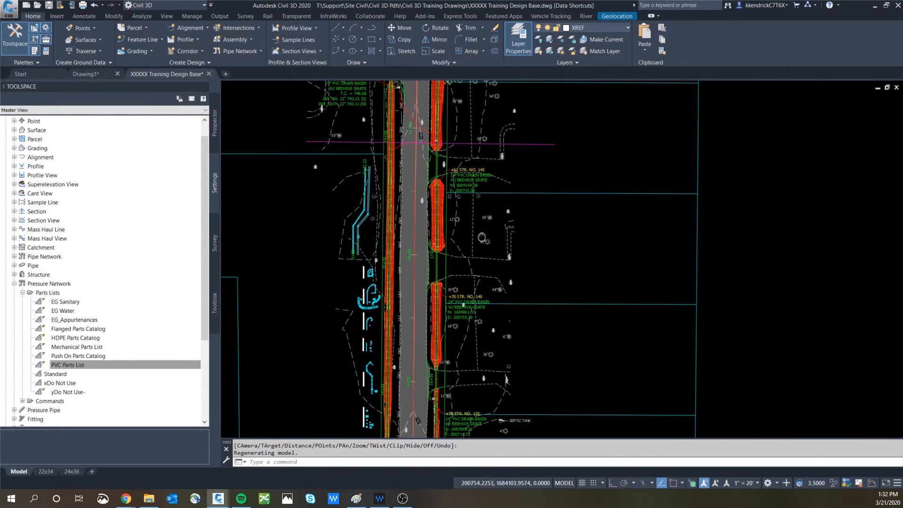
Step: Create a surface profile from the EG surface along <Alignment>-02 and start drawing it in a profile view
{"action": "left_click", "coordinate": [192, 45]}
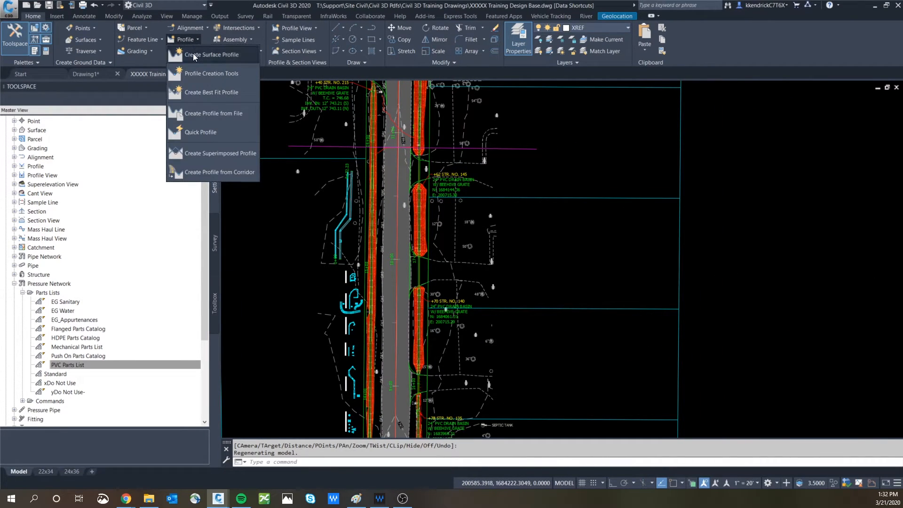
{"action": "left_click", "coordinate": [194, 55]}
{"action": "left_click", "coordinate": [397, 172]}
{"action": "left_click", "coordinate": [352, 181]}
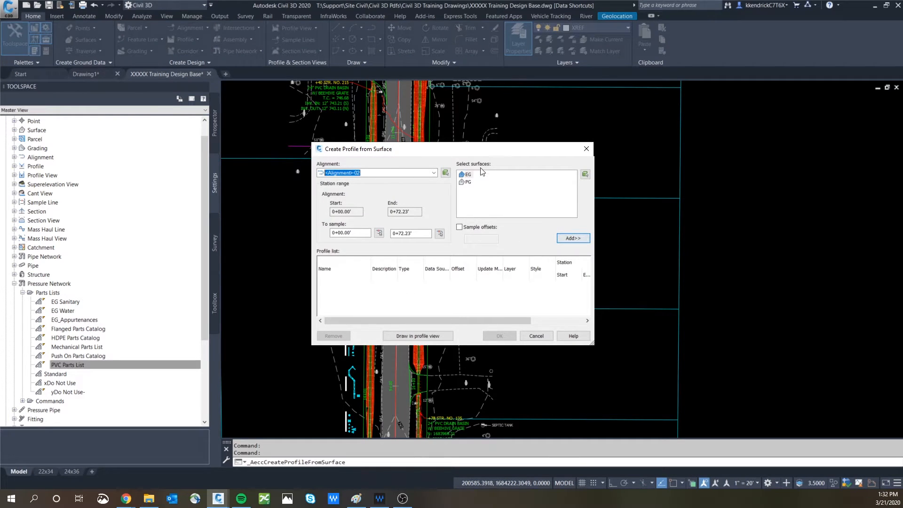
{"action": "left_click", "coordinate": [571, 238]}
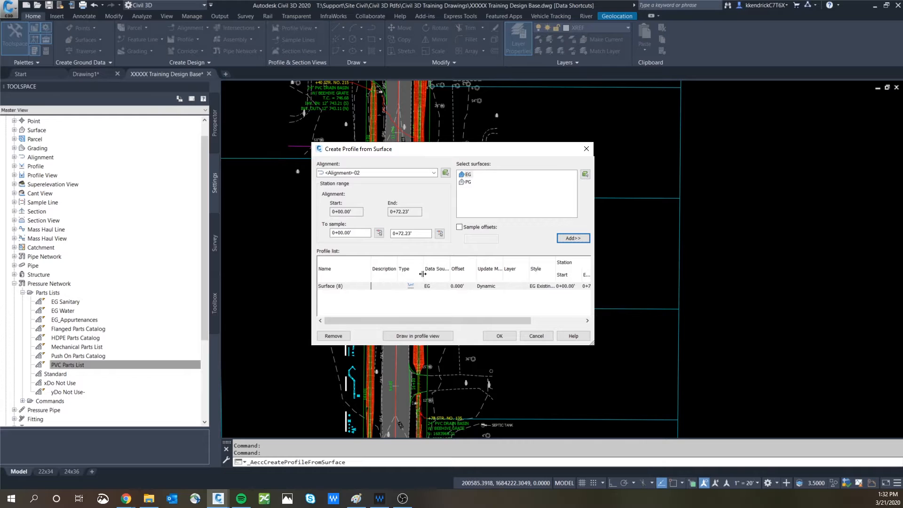
{"action": "left_click_drag", "start_coordinate": [392, 155], "coordinate": [517, 159]}
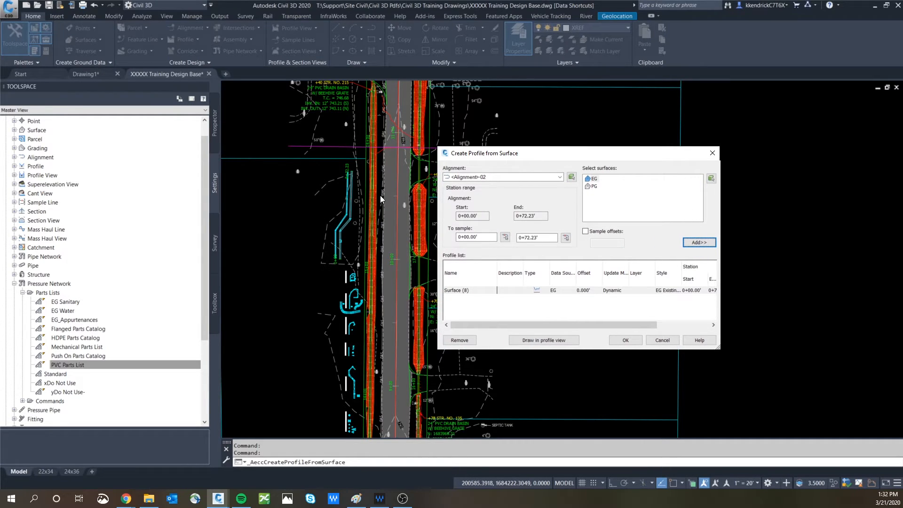
{"action": "left_click", "coordinate": [550, 340]}
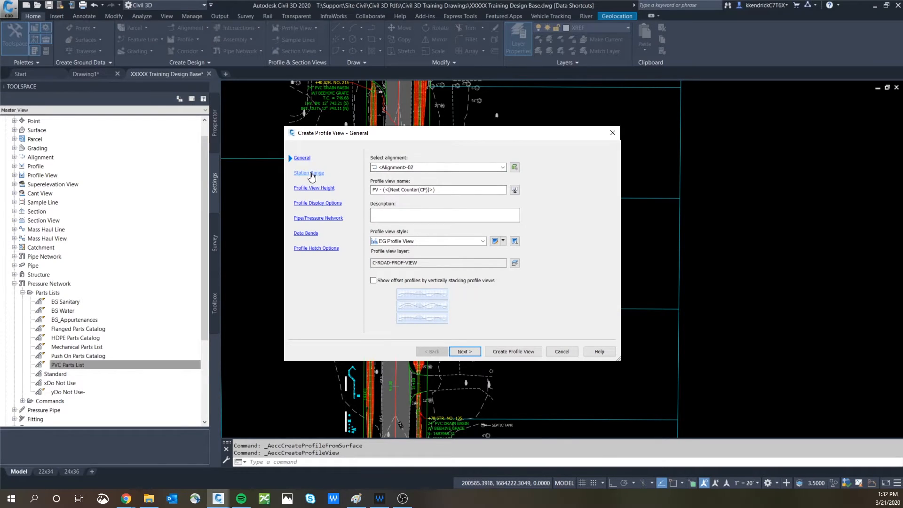
Step: Create the profile view with a user-specified station range of 0+00 to 1+00 and heights of 730 to 760, placing it in the drawing
{"action": "left_click", "coordinate": [310, 174]}
{"action": "left_click", "coordinate": [383, 204]}
{"action": "left_click", "coordinate": [536, 205]}
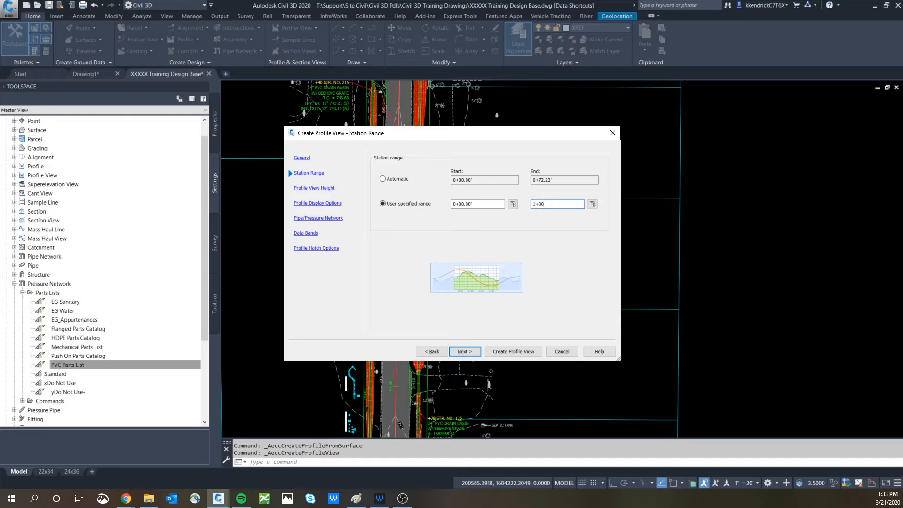
{"action": "left_click", "coordinate": [311, 189]}
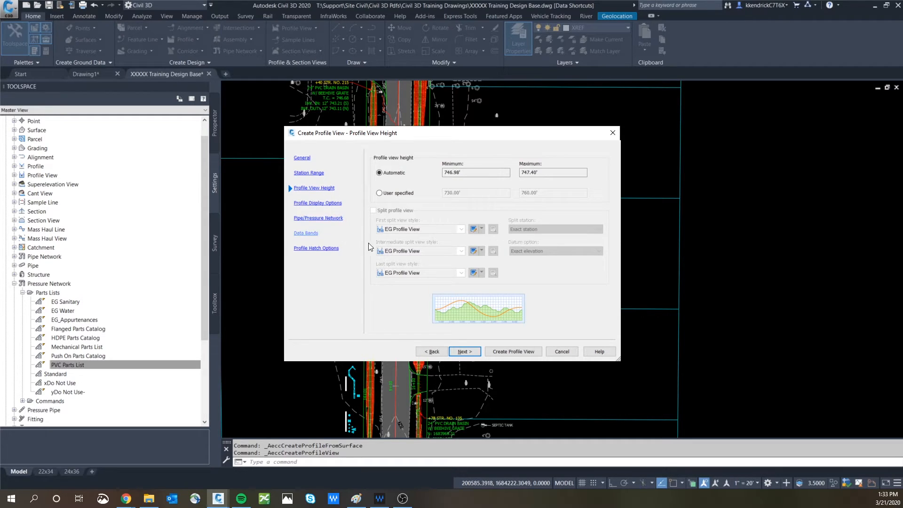
{"action": "left_click", "coordinate": [391, 193]}
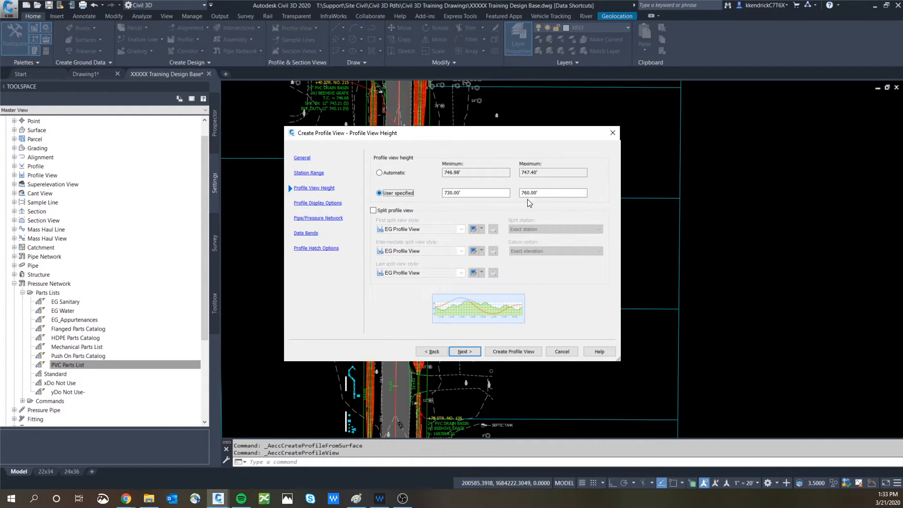
{"action": "left_click", "coordinate": [520, 353]}
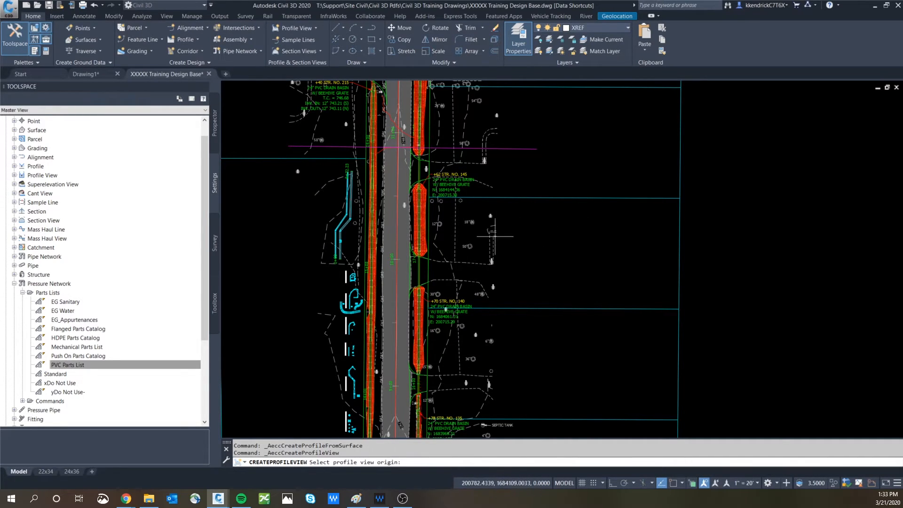
{"action": "scroll", "coordinate": [412, 243], "scroll_direction": "up", "scroll_amount": 3}
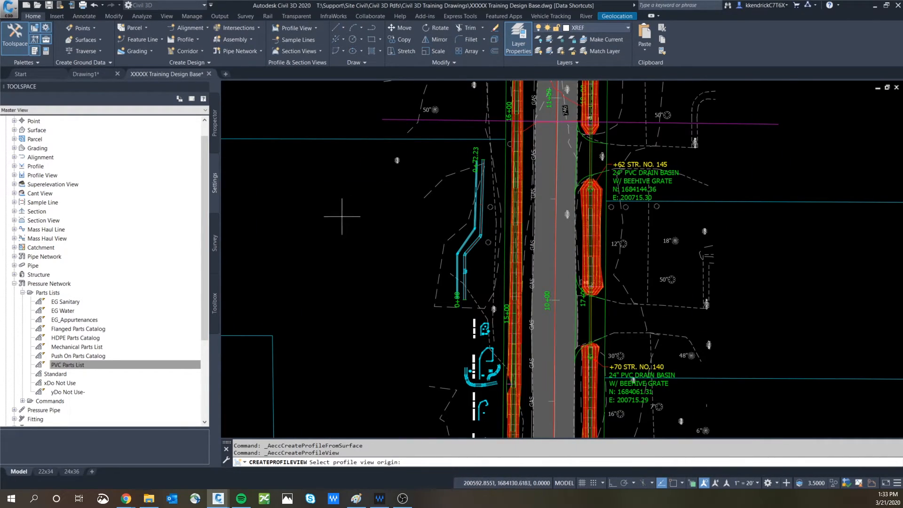
{"action": "left_click", "coordinate": [415, 214]}
Step: Move the new profile view to the open area east of the road parcels
{"action": "key", "text": "Escape"}
{"action": "type", "text": "m"}
{"action": "key", "text": "Return"}
{"action": "left_click", "coordinate": [411, 194]}
{"action": "left_click", "coordinate": [413, 190]}
{"action": "left_click", "coordinate": [418, 192]}
{"action": "left_click", "coordinate": [405, 191]}
{"action": "key", "text": "Return"}
{"action": "left_click", "coordinate": [398, 192]}
{"action": "scroll", "coordinate": [382, 210], "scroll_direction": "down", "scroll_amount": 3}
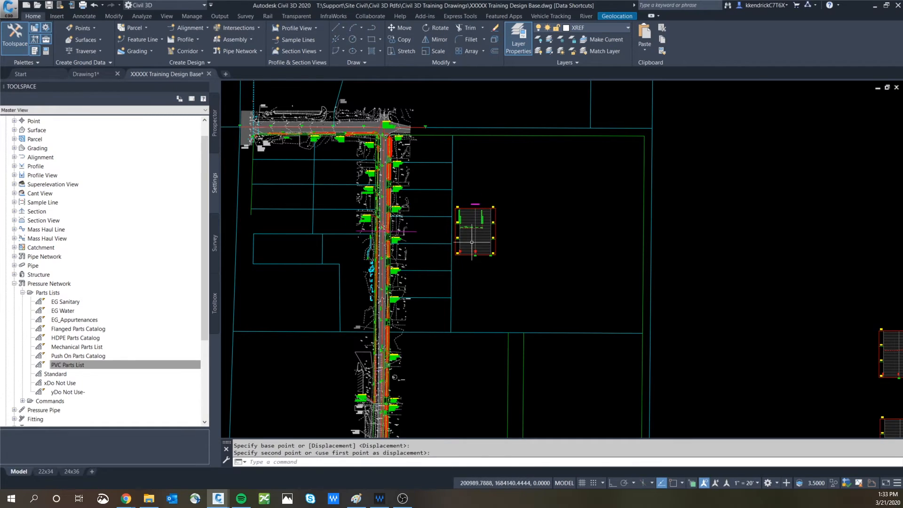
Step: Erase the grade break and slope labels from the EG profile in the new profile view
{"action": "key", "text": "Escape"}
{"action": "scroll", "coordinate": [499, 191], "scroll_direction": "up", "scroll_amount": 4}
{"action": "type", "text": "e"}
{"action": "key", "text": "Return"}
{"action": "left_click", "coordinate": [488, 193]}
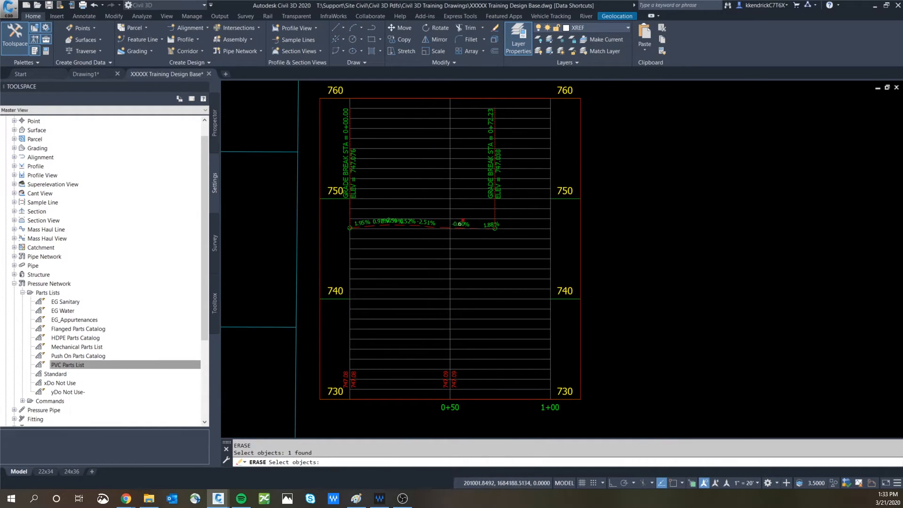
{"action": "key", "text": "Escape"}
Step: In plan, select the right-hand run's tee, the pipes on both sides of it and the lower bend
{"action": "scroll", "coordinate": [475, 244], "scroll_direction": "down", "scroll_amount": 4}
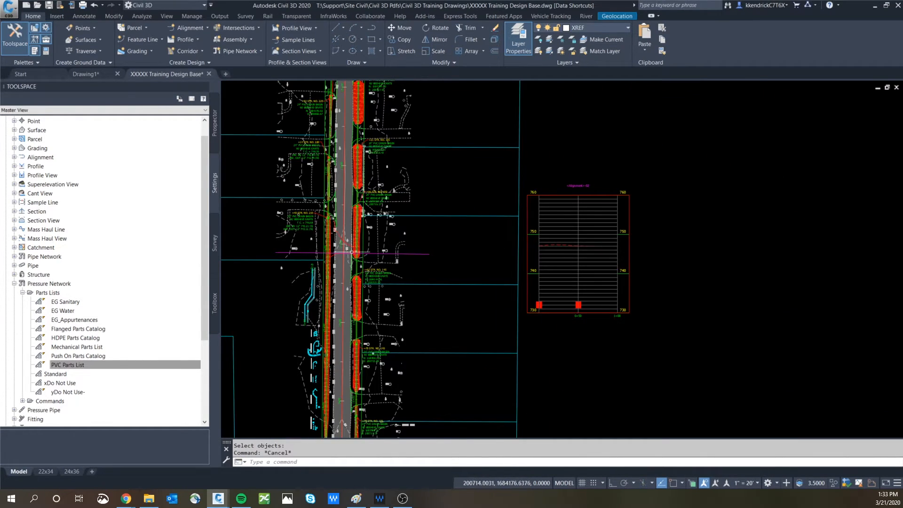
{"action": "scroll", "coordinate": [315, 294], "scroll_direction": "up", "scroll_amount": 4}
{"action": "scroll", "coordinate": [375, 251], "scroll_direction": "up", "scroll_amount": 4}
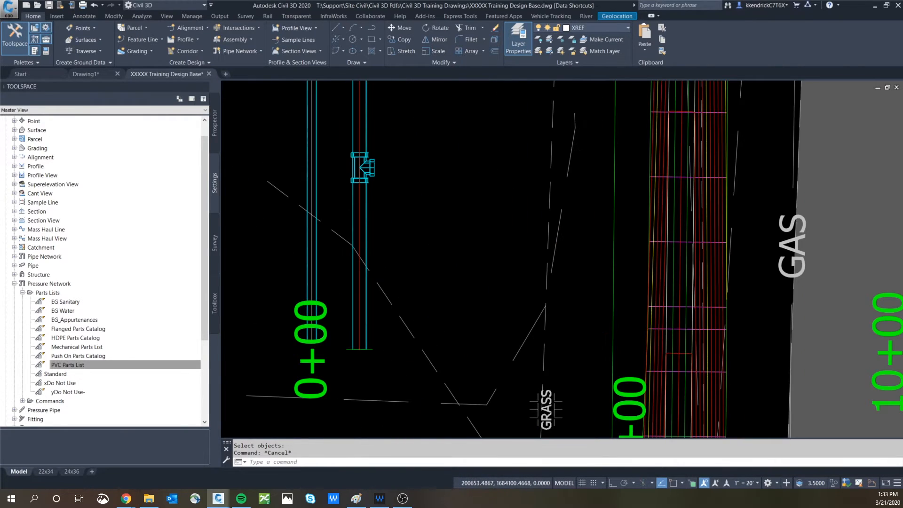
{"action": "left_click", "coordinate": [373, 165]}
{"action": "scroll", "coordinate": [373, 166], "scroll_direction": "down", "scroll_amount": 2}
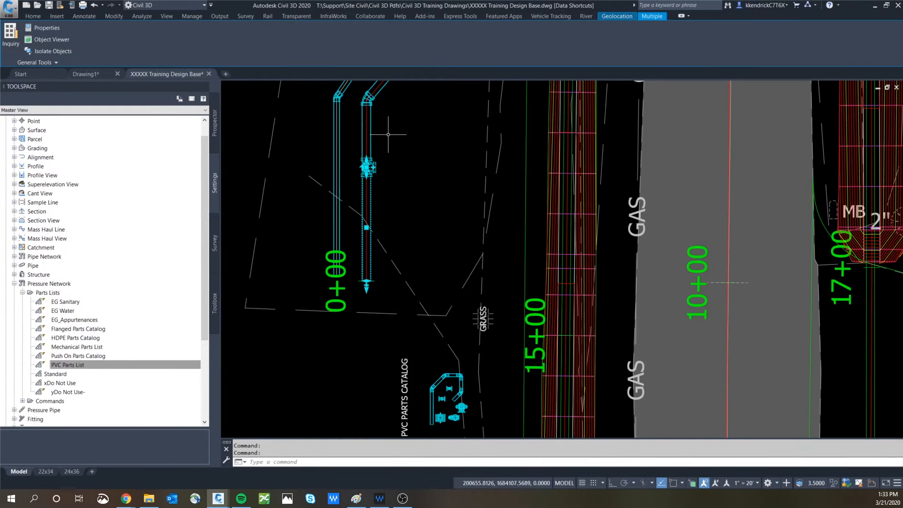
{"action": "middle_click_drag", "start_coordinate": [387, 137], "coordinate": [386, 188]}
{"action": "left_click", "coordinate": [368, 172]}
{"action": "scroll", "coordinate": [370, 142], "scroll_direction": "up", "scroll_amount": 3}
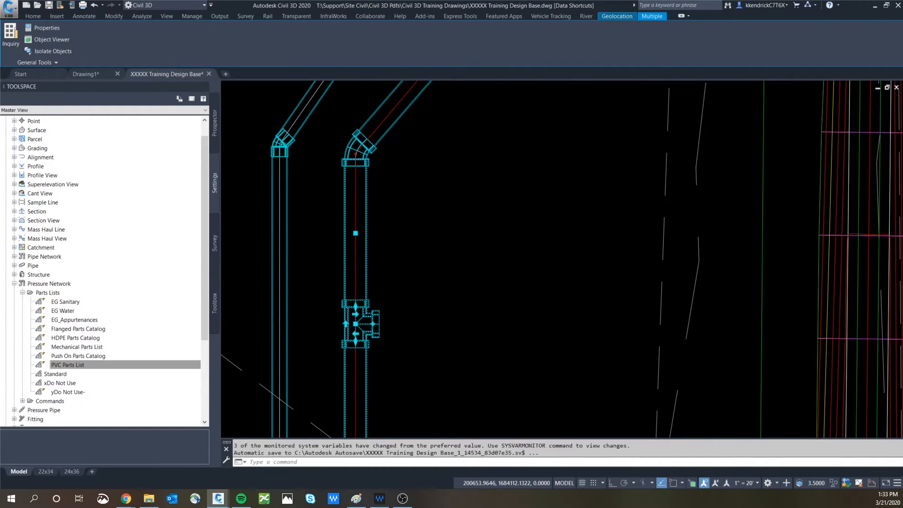
{"action": "left_click", "coordinate": [383, 163]}
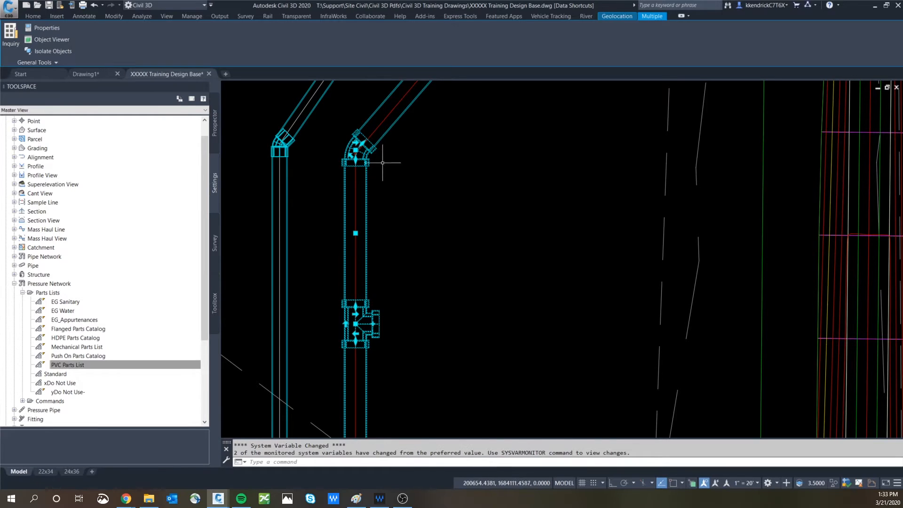
Step: Add the right-hand run's diagonal pipe, upper bend and upper pipe to the selection
{"action": "left_click", "coordinate": [388, 135]}
{"action": "scroll", "coordinate": [395, 141], "scroll_direction": "down", "scroll_amount": 4}
{"action": "middle_click_drag", "start_coordinate": [443, 100], "coordinate": [426, 196]}
{"action": "scroll", "coordinate": [427, 195], "scroll_direction": "up", "scroll_amount": 3}
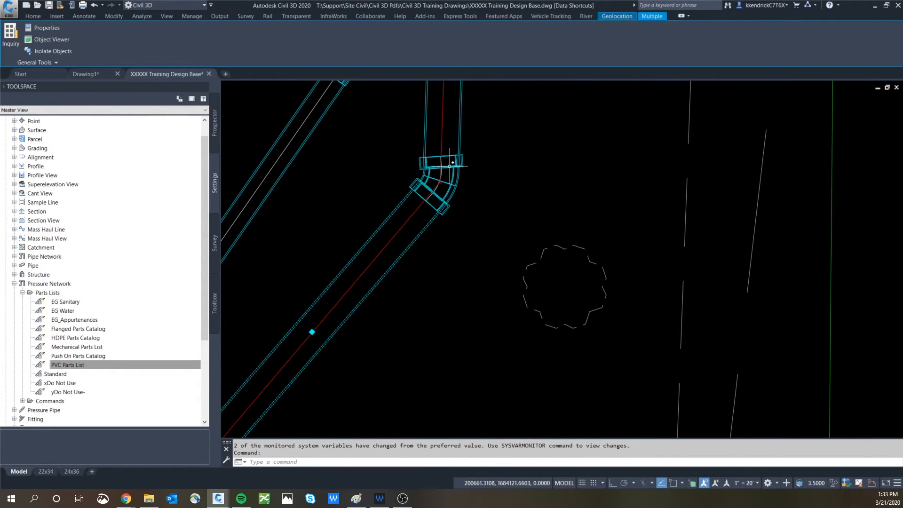
{"action": "scroll", "coordinate": [459, 128], "scroll_direction": "down", "scroll_amount": 4}
{"action": "mouse_move", "coordinate": [458, 128]}
{"action": "middle_mouse_down"}
{"action": "mouse_move", "coordinate": [466, 147]}
{"action": "mouse_move", "coordinate": [447, 228]}
{"action": "middle_mouse_up"}
{"action": "middle_click_drag", "start_coordinate": [441, 126], "coordinate": [433, 235]}
{"action": "middle_click_drag", "start_coordinate": [455, 102], "coordinate": [459, 207]}
{"action": "scroll", "coordinate": [459, 206], "scroll_direction": "down", "scroll_amount": 5}
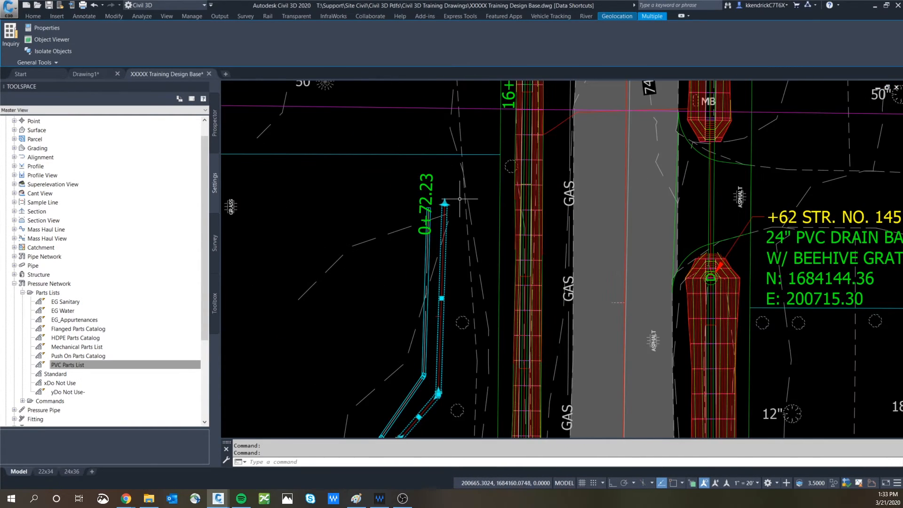
{"action": "scroll", "coordinate": [419, 251], "scroll_direction": "up", "scroll_amount": 4}
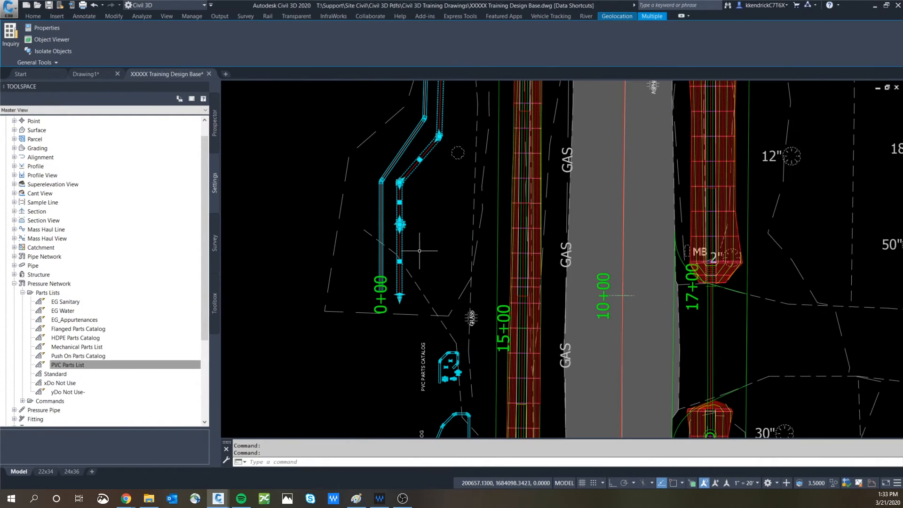
Step: Draw the selected pressure parts in the new <Alignment>-02 profile view
{"action": "right_click", "coordinate": [425, 204]}
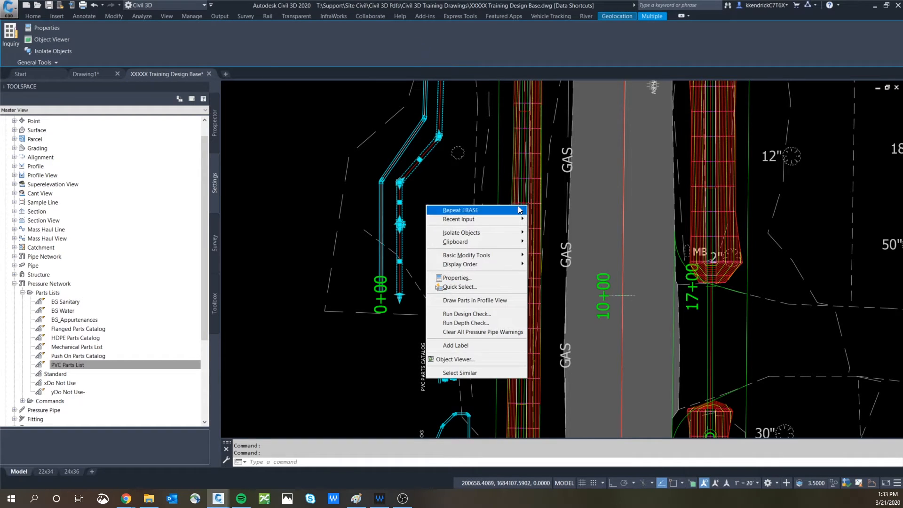
{"action": "left_click", "coordinate": [473, 300]}
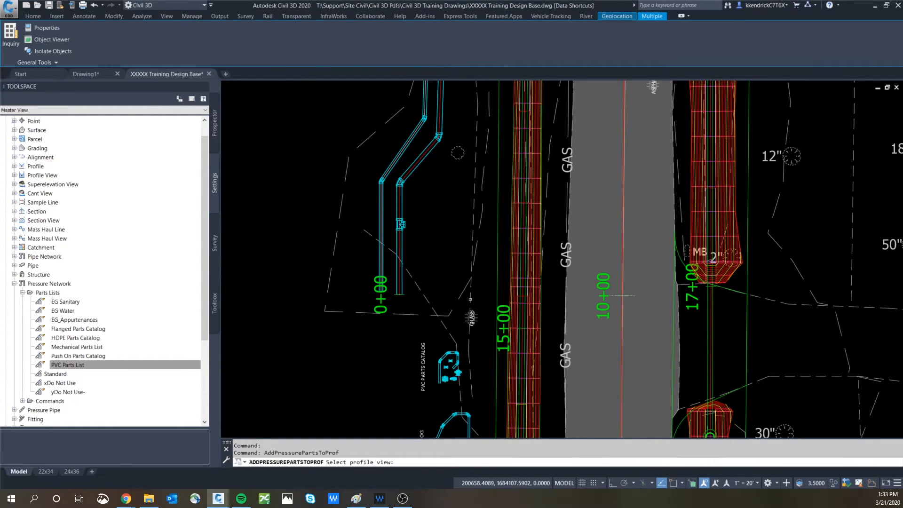
{"action": "scroll", "coordinate": [584, 209], "scroll_direction": "up", "scroll_amount": 5}
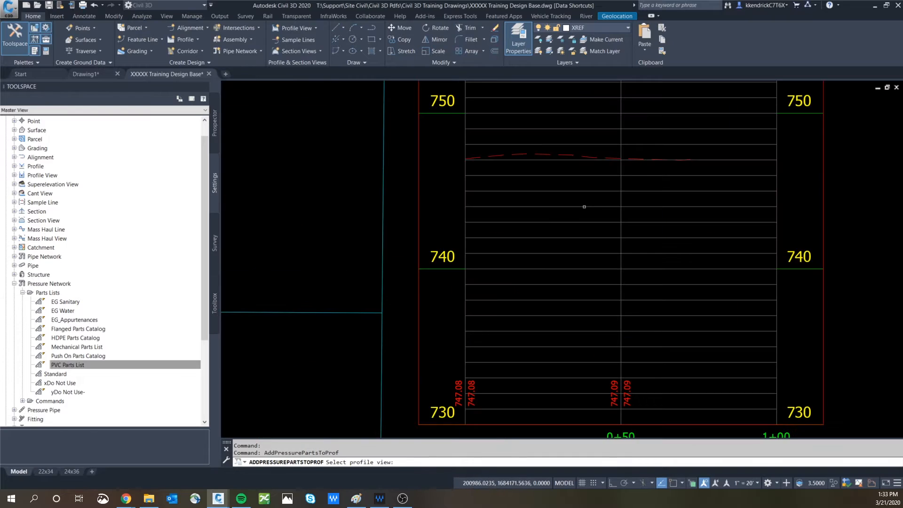
{"action": "left_click", "coordinate": [533, 176]}
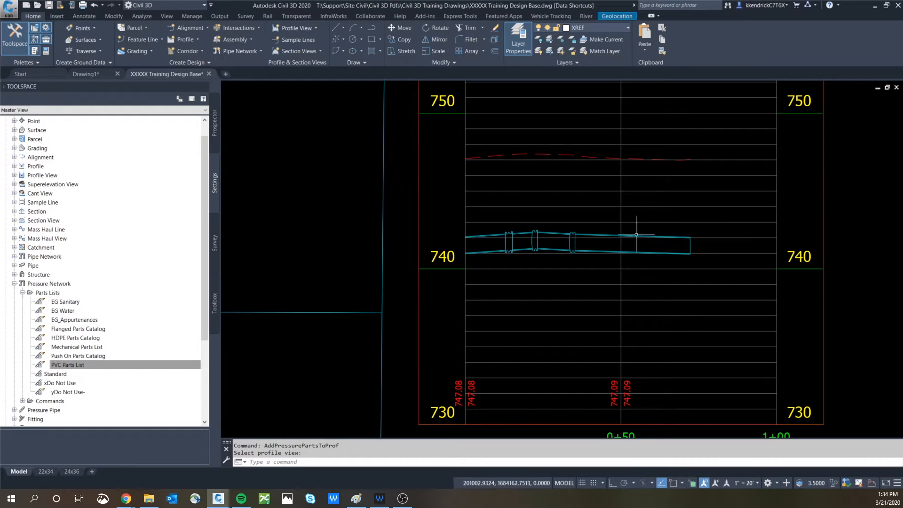
{"action": "key", "text": "Escape"}
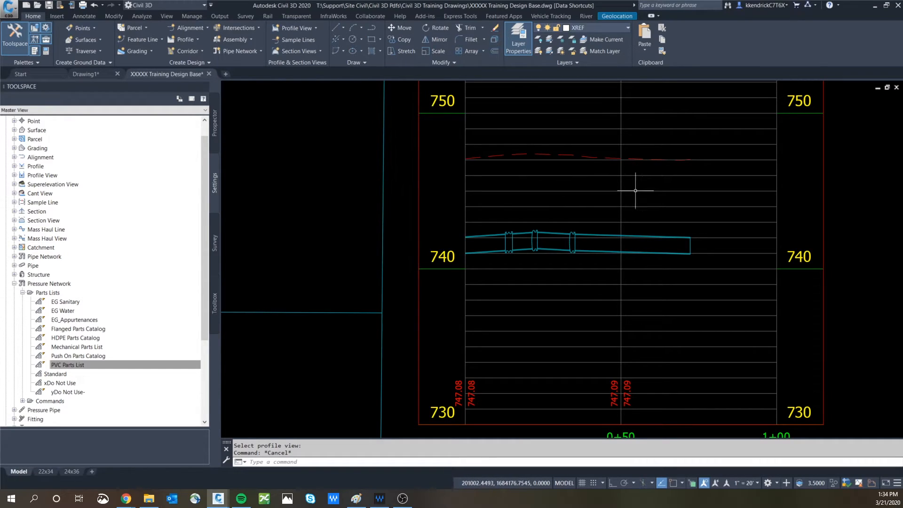
Step: Draw a small circle just above the last pipe in the profile view, slightly past station 0+50, as a crossing obstacle
{"action": "type", "text": "i"}
{"action": "key", "text": "Return"}
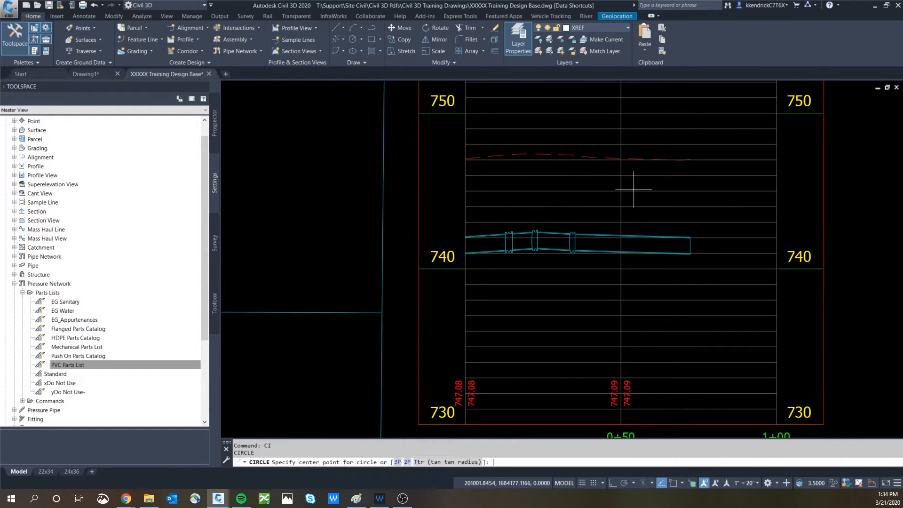
{"action": "scroll", "coordinate": [635, 220], "scroll_direction": "up", "scroll_amount": 4}
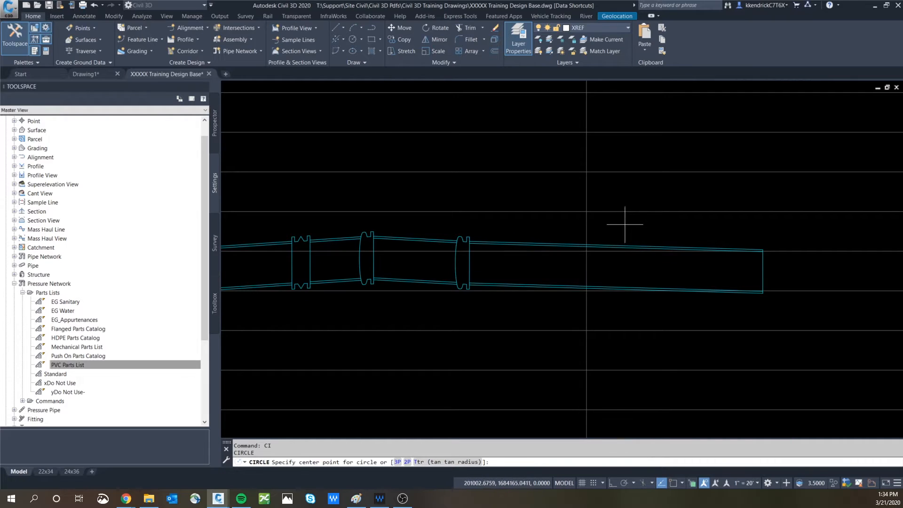
{"action": "left_click", "coordinate": [626, 223]}
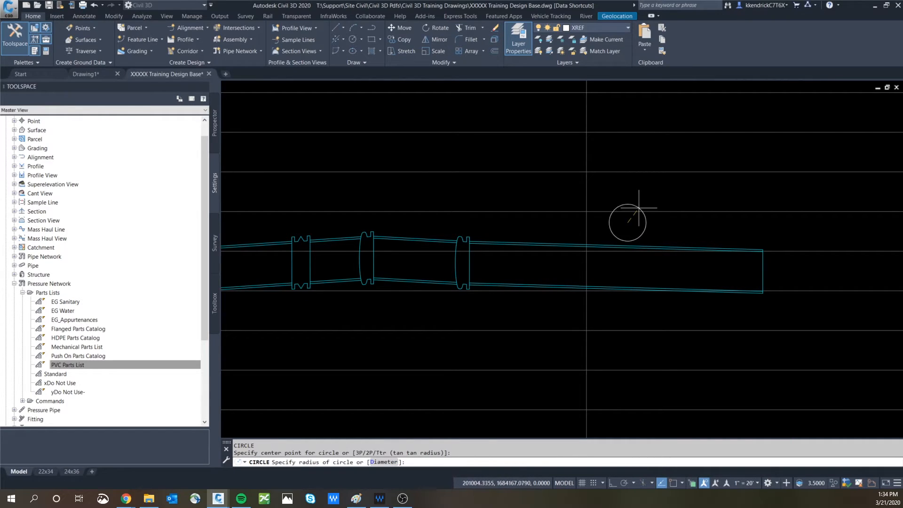
{"action": "left_click", "coordinate": [635, 206]}
{"action": "key", "text": "Escape"}
Step: Open the profile layout tools for the pressure network from its last pipe, review the available bend sizes and clear the selection
{"action": "scroll", "coordinate": [633, 211], "scroll_direction": "down", "scroll_amount": 3}
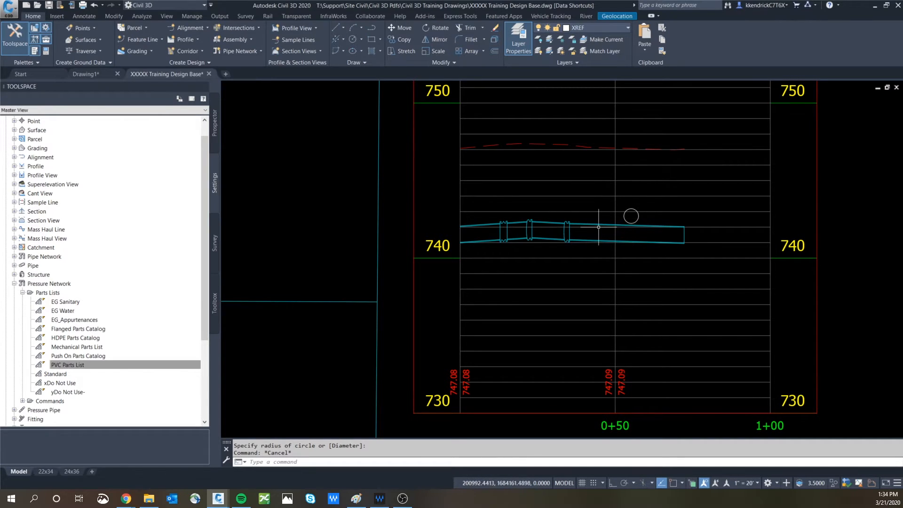
{"action": "left_click", "coordinate": [605, 224]}
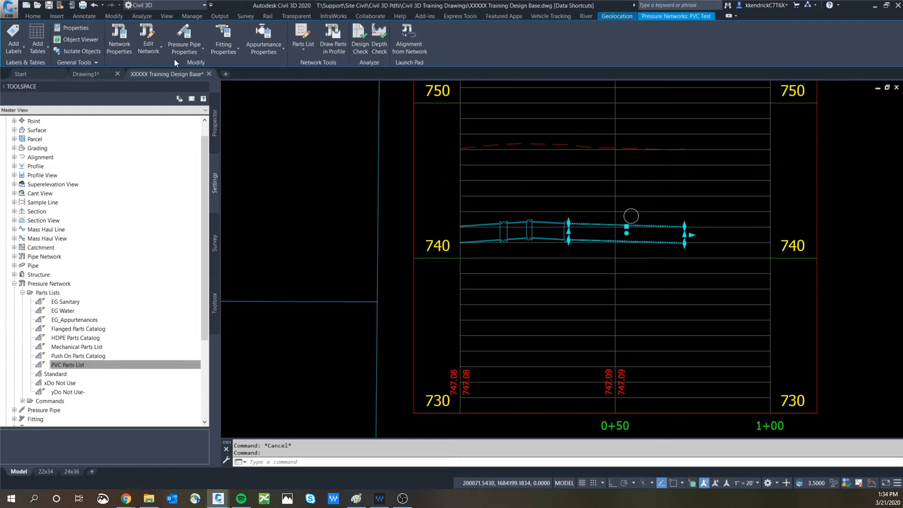
{"action": "left_click", "coordinate": [159, 51]}
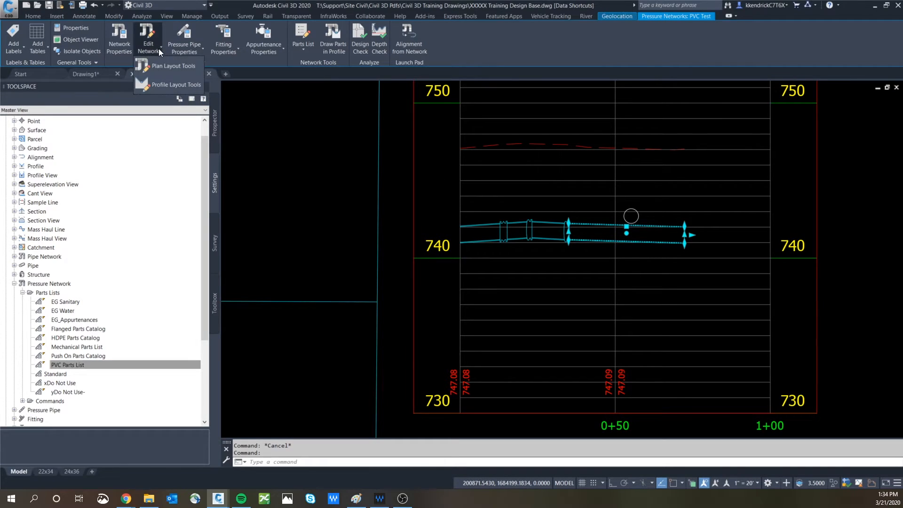
{"action": "left_click", "coordinate": [158, 86]}
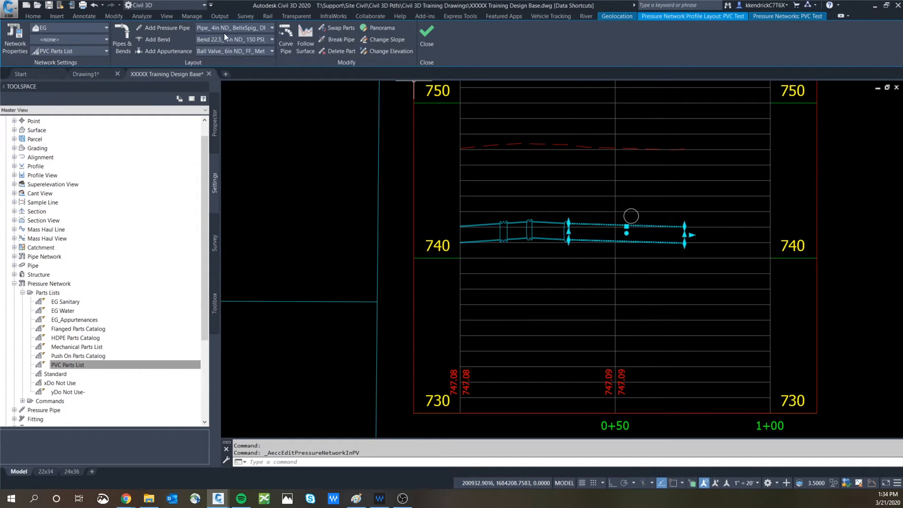
{"action": "left_click", "coordinate": [270, 41]}
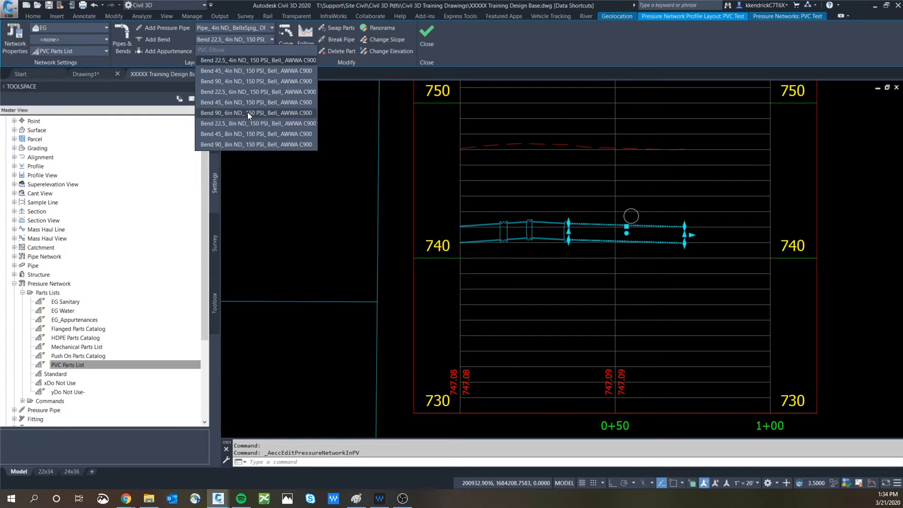
{"action": "key", "text": "Escape"}
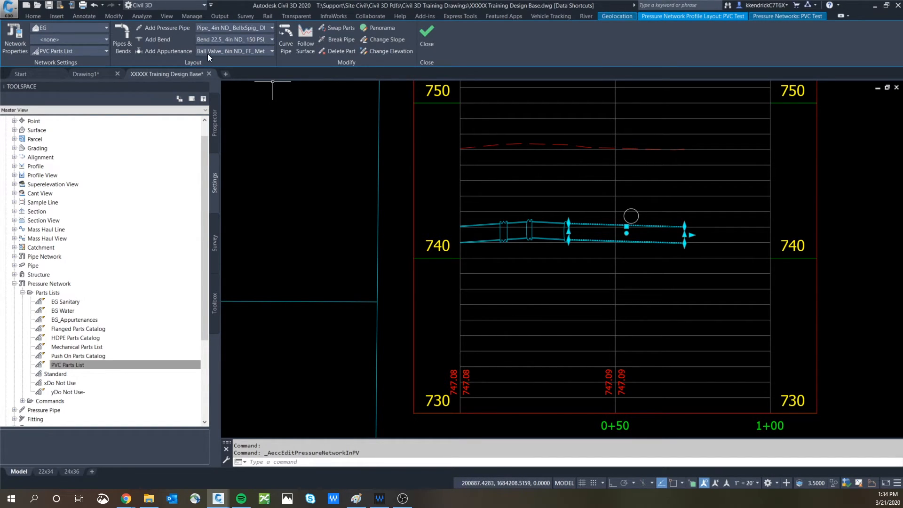
{"action": "key", "text": "Escape"}
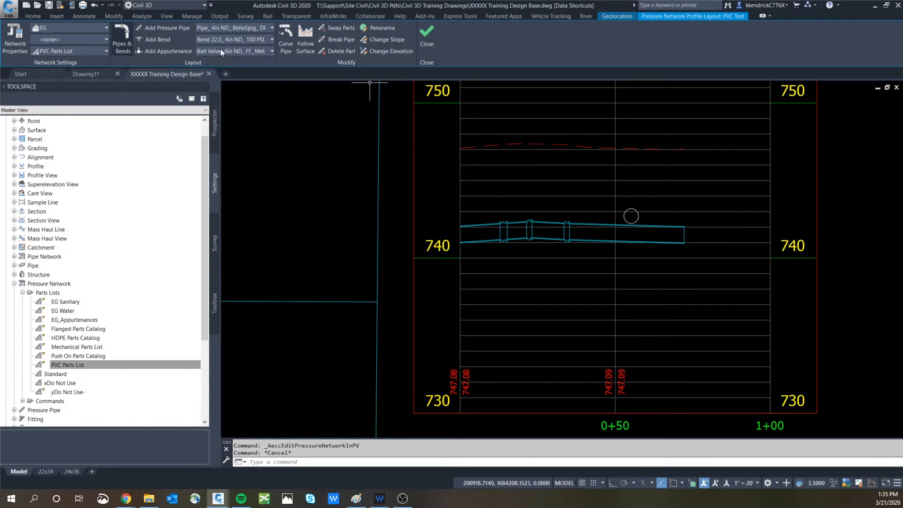
Step: Switch the network's parts list to EG Water and choose the 12" 45%%D BEND as the bend size
{"action": "left_click", "coordinate": [101, 51]}
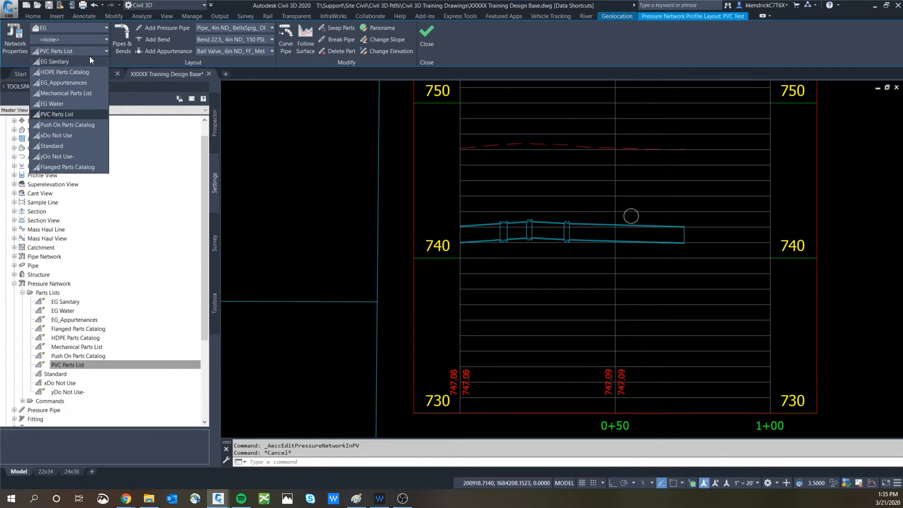
{"action": "left_click", "coordinate": [61, 103]}
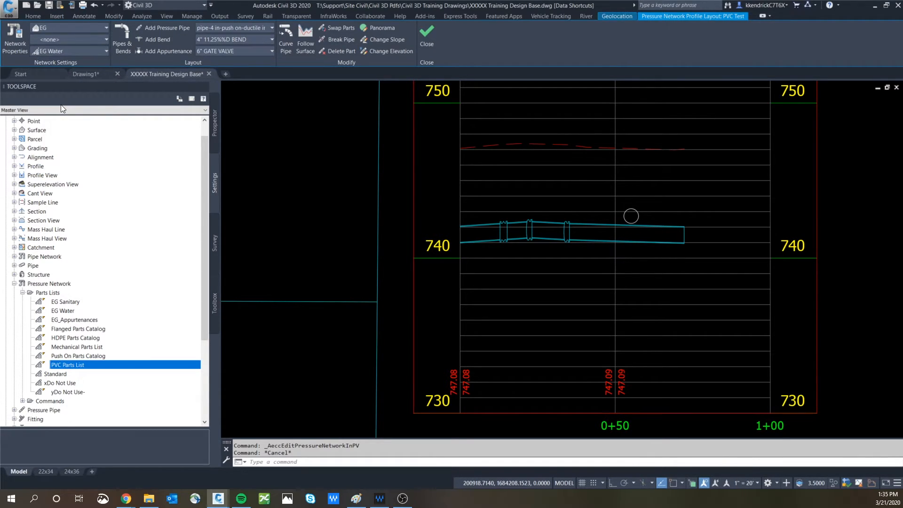
{"action": "left_click", "coordinate": [267, 40]}
{"action": "scroll", "coordinate": [252, 81], "scroll_direction": "down", "scroll_amount": 3}
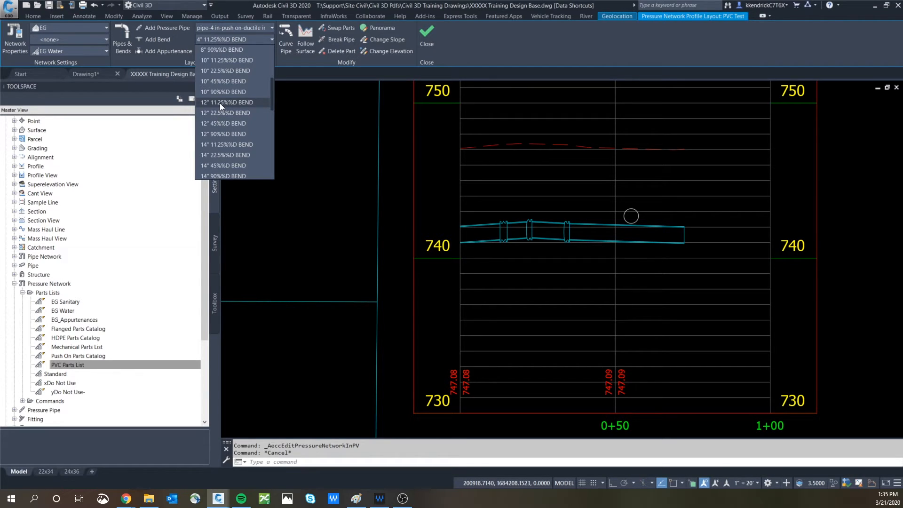
{"action": "left_click", "coordinate": [215, 122]}
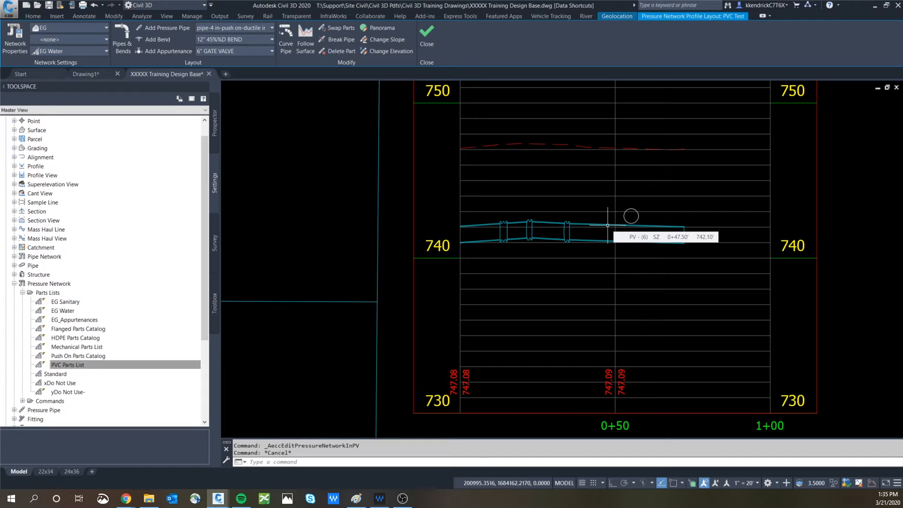
Step: Try to add the bend on the last pipe, just before the crossing circle
{"action": "left_click", "coordinate": [156, 39]}
{"action": "left_click", "coordinate": [608, 221]}
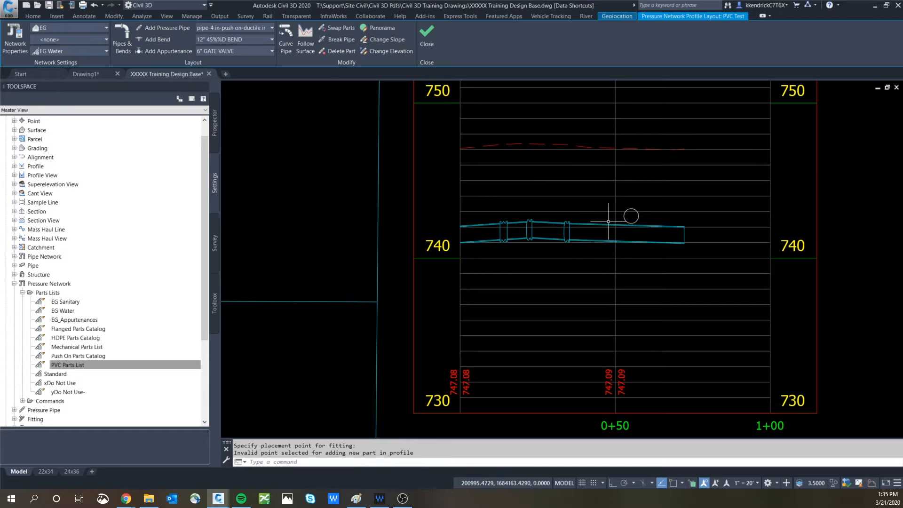
{"action": "key", "text": "Escape"}
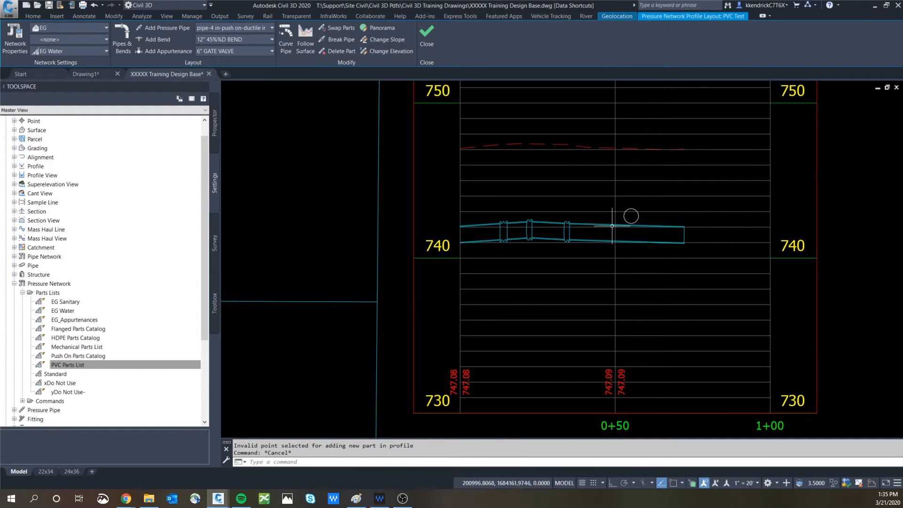
Step: Close the profile layout tools and reopen them from the short pipe before the last pipe
{"action": "left_click", "coordinate": [612, 227]}
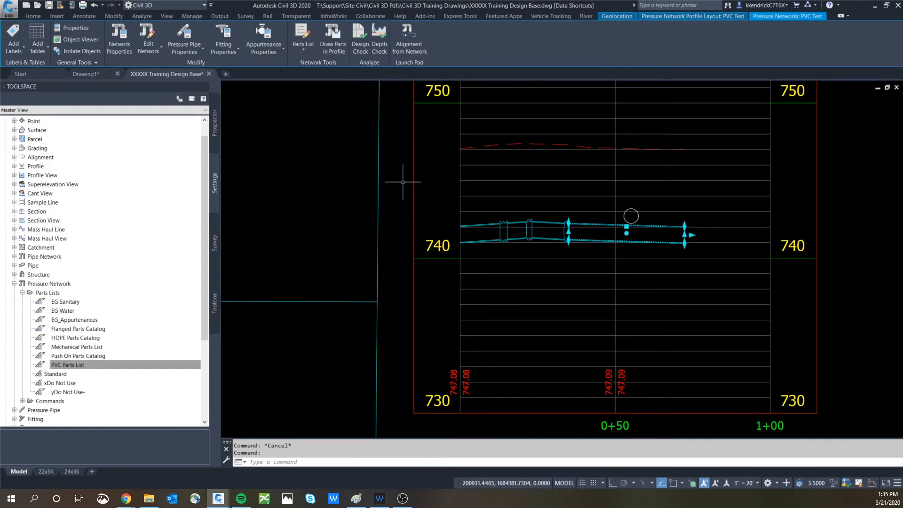
{"action": "left_click", "coordinate": [684, 17]}
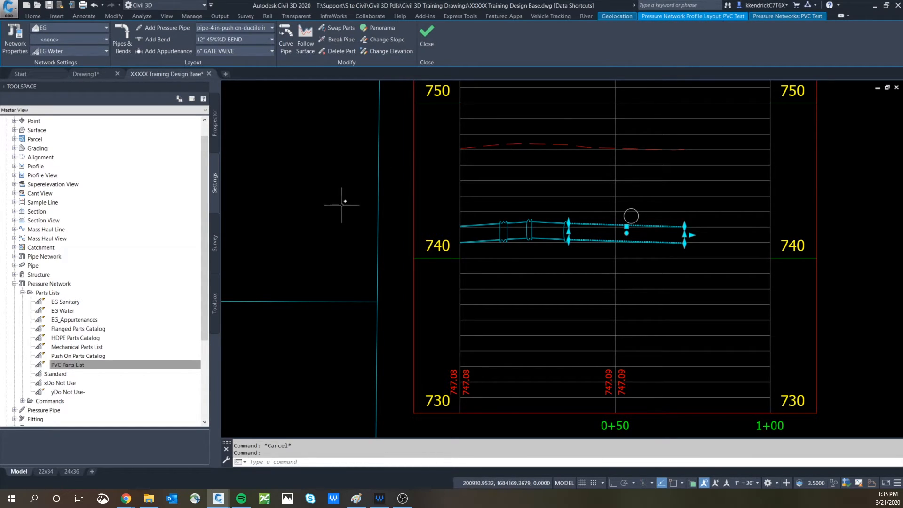
{"action": "key", "text": "Escape"}
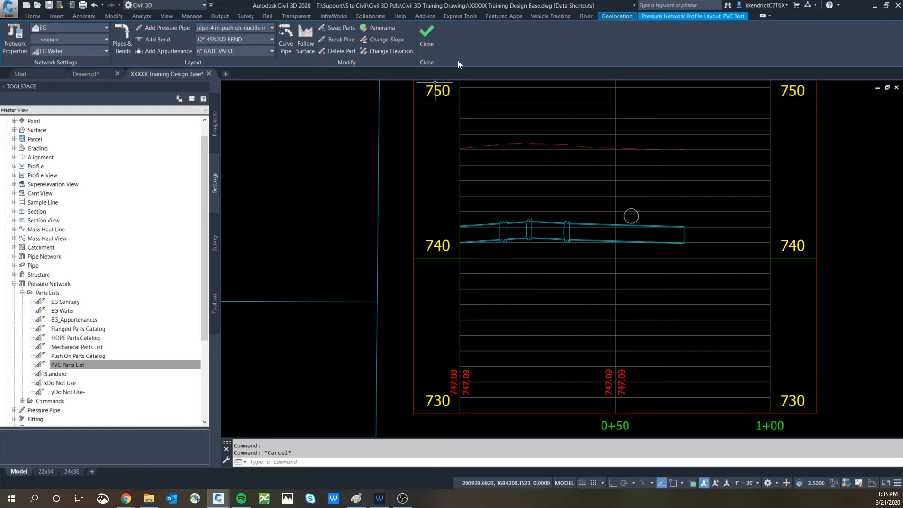
{"action": "left_click", "coordinate": [434, 29]}
{"action": "left_click", "coordinate": [547, 220]}
{"action": "key", "text": "Escape"}
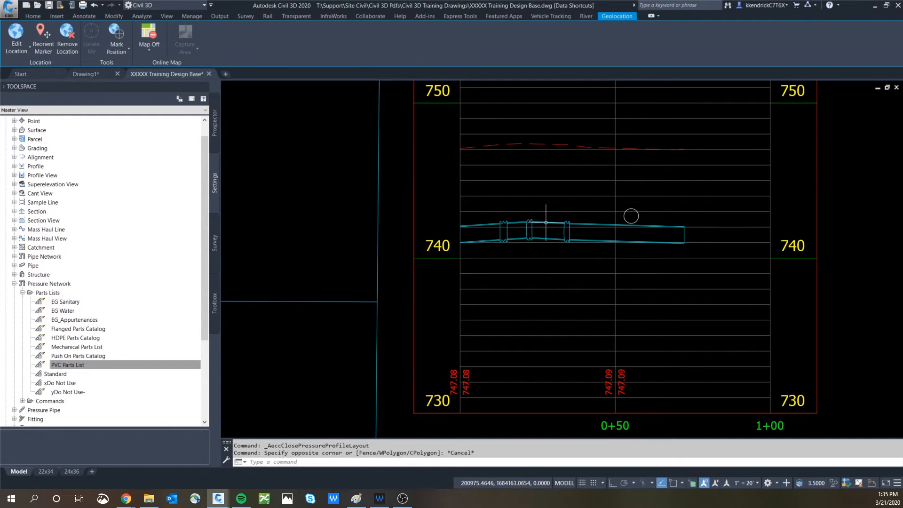
{"action": "left_click", "coordinate": [548, 224]}
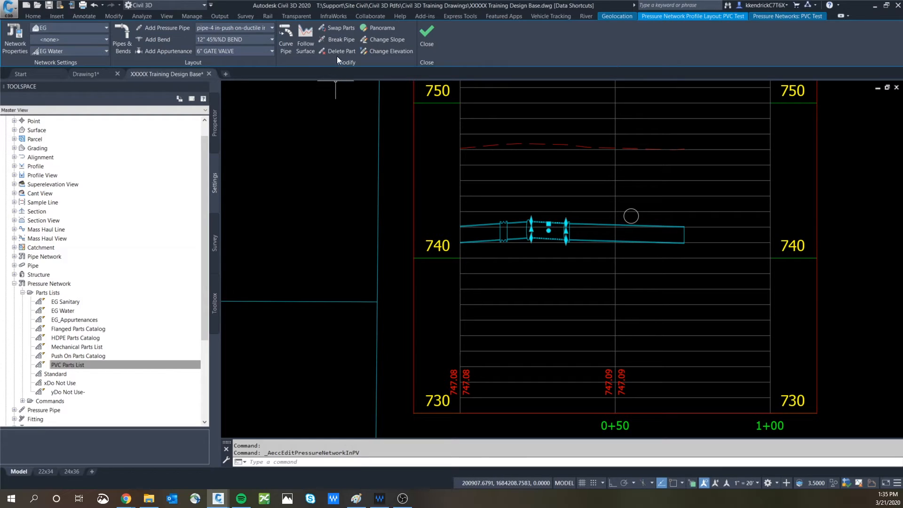
{"action": "key", "text": "Escape"}
{"action": "key", "text": "Escape"}
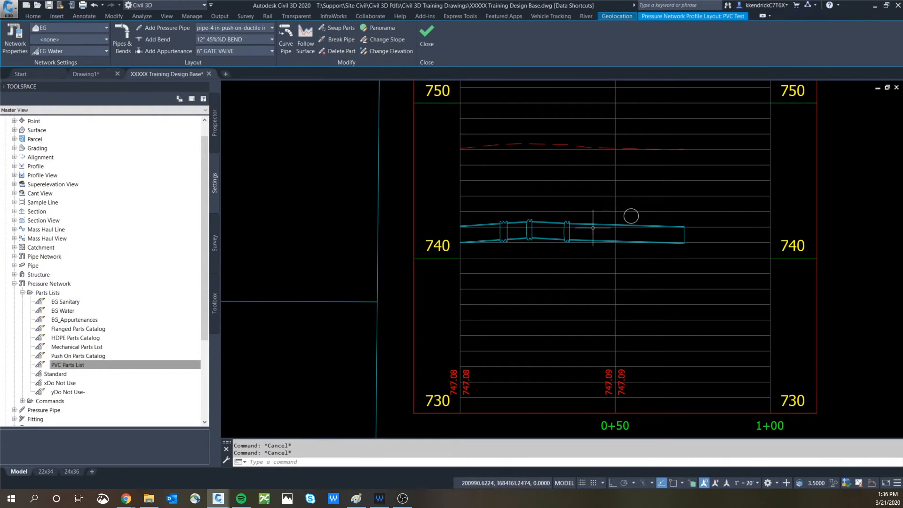
Step: Break the last pipe in profile at a point shortly before the crossing circle
{"action": "left_click", "coordinate": [594, 223]}
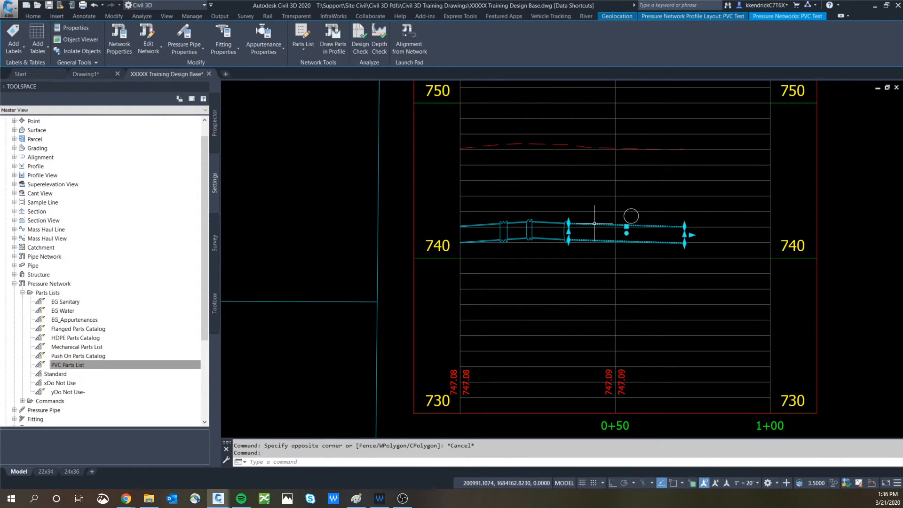
{"action": "left_click", "coordinate": [695, 17]}
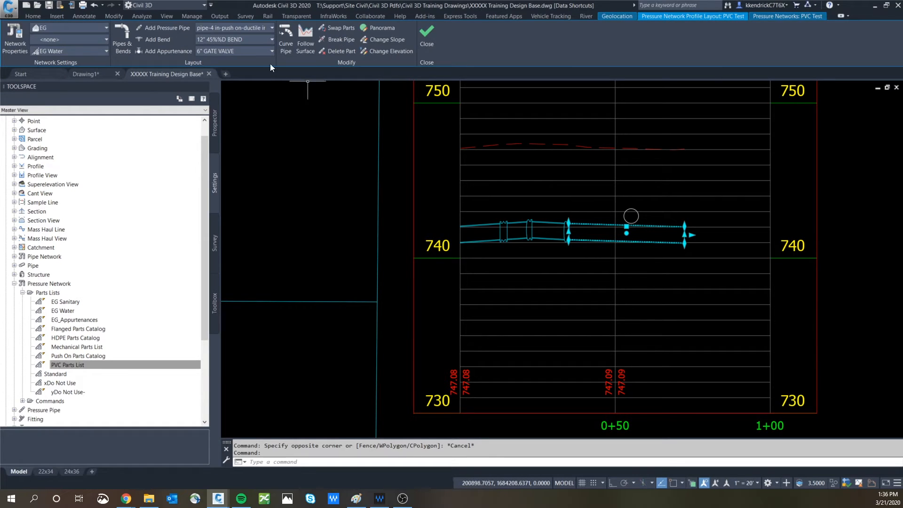
{"action": "left_click", "coordinate": [339, 39]}
{"action": "scroll", "coordinate": [618, 245], "scroll_direction": "up", "scroll_amount": 4}
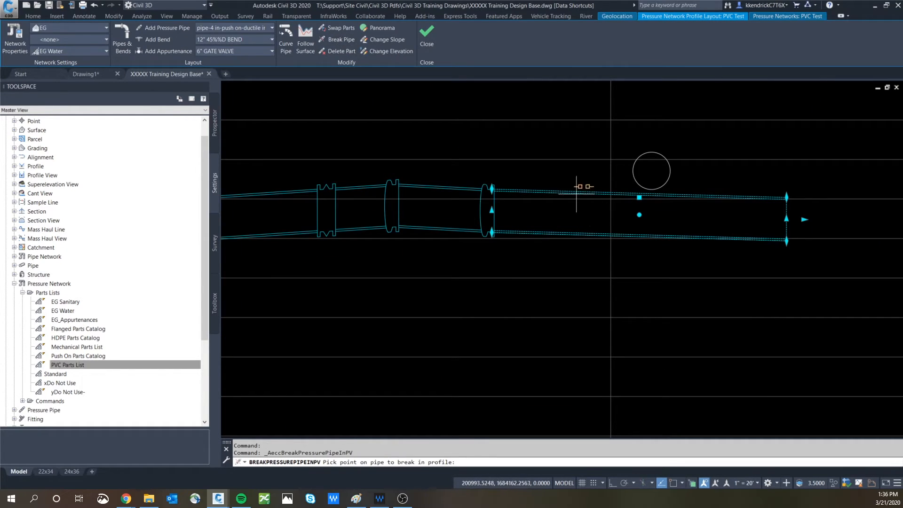
{"action": "left_click", "coordinate": [574, 192]}
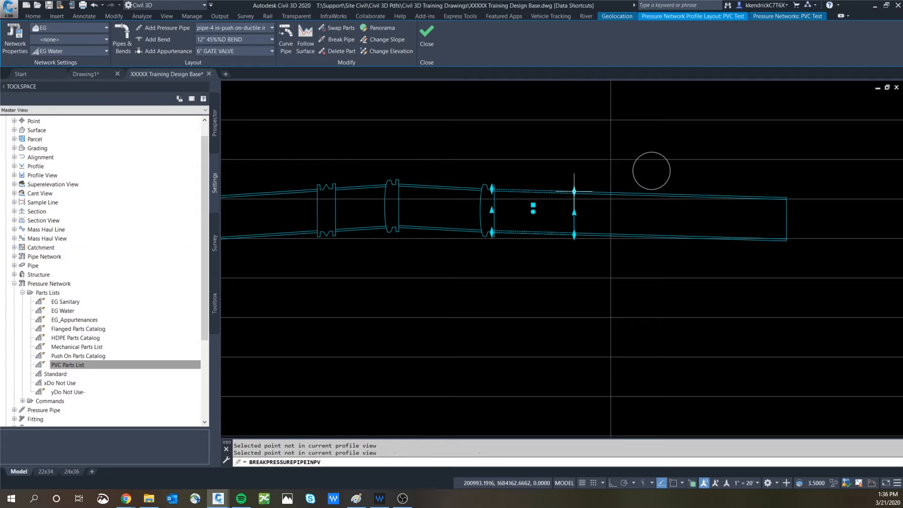
{"action": "key", "text": "Escape"}
Step: Break the remaining downstream pipe at a point just past the crossing circle
{"action": "left_click", "coordinate": [718, 198]}
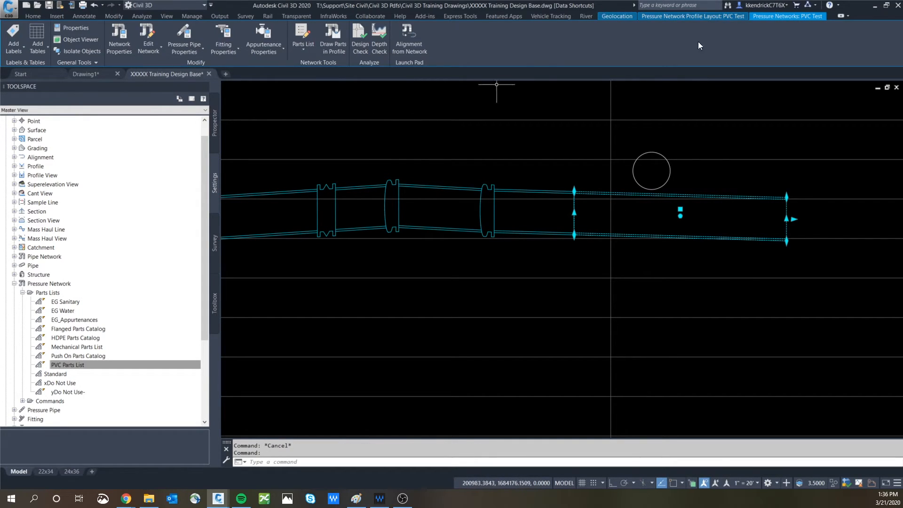
{"action": "left_click", "coordinate": [712, 17]}
{"action": "left_click", "coordinate": [341, 41]}
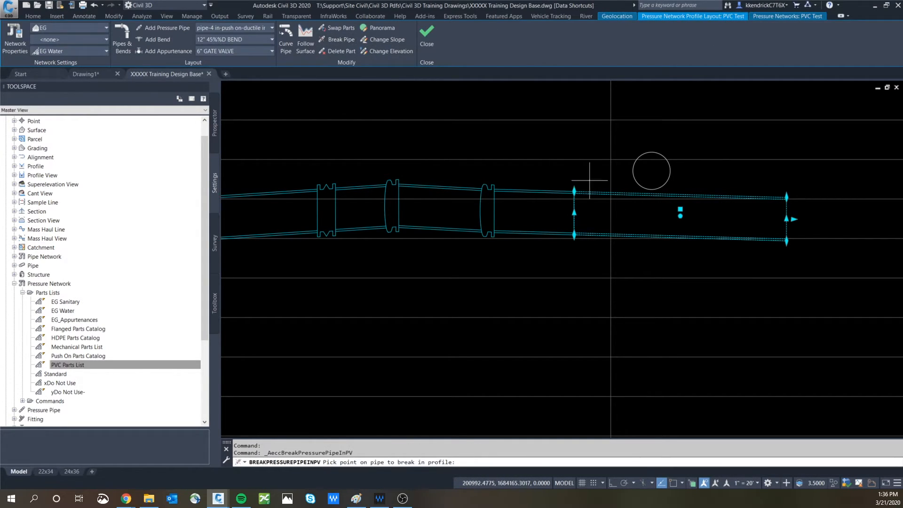
{"action": "left_click", "coordinate": [706, 207]}
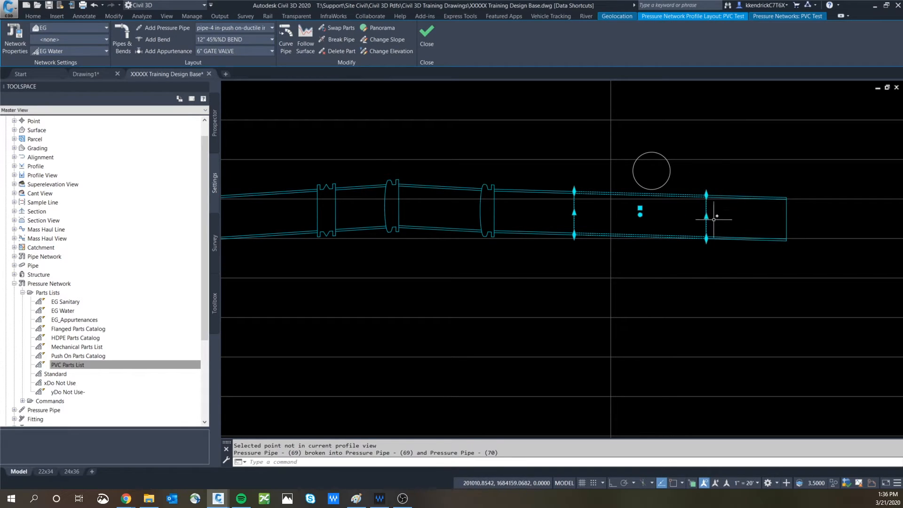
Step: Lower the middle pipe segment about two grid lines so it sits well below the crossing circle
{"action": "key", "text": "Escape"}
{"action": "left_click", "coordinate": [639, 208]}
{"action": "key", "text": "Escape"}
Step: Pull back the facing ends of the two upper pipes to widen the gap above the lowered segment
{"action": "left_click", "coordinate": [563, 234]}
{"action": "left_click", "coordinate": [575, 213]}
{"action": "left_click", "coordinate": [552, 213]}
{"action": "key", "text": "Escape"}
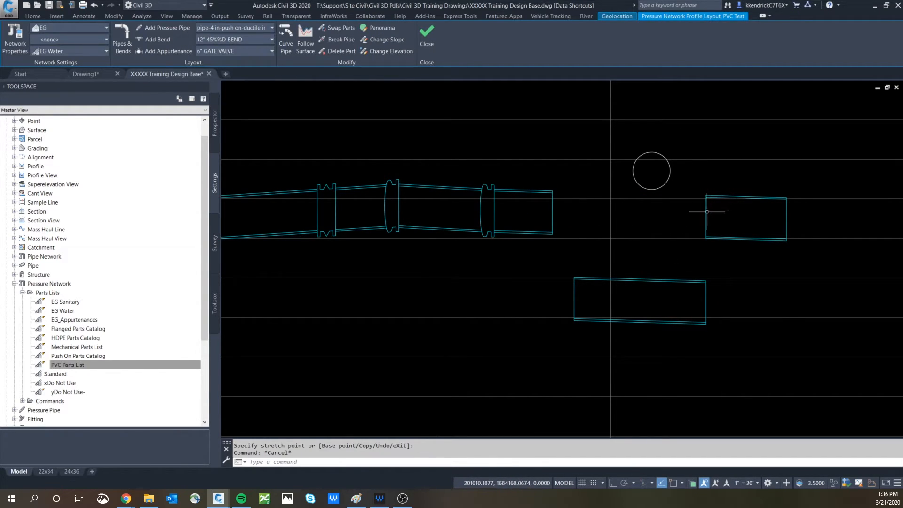
{"action": "left_click", "coordinate": [707, 211]}
{"action": "left_click", "coordinate": [706, 217]}
{"action": "left_click", "coordinate": [733, 225]}
{"action": "key", "text": "Escape"}
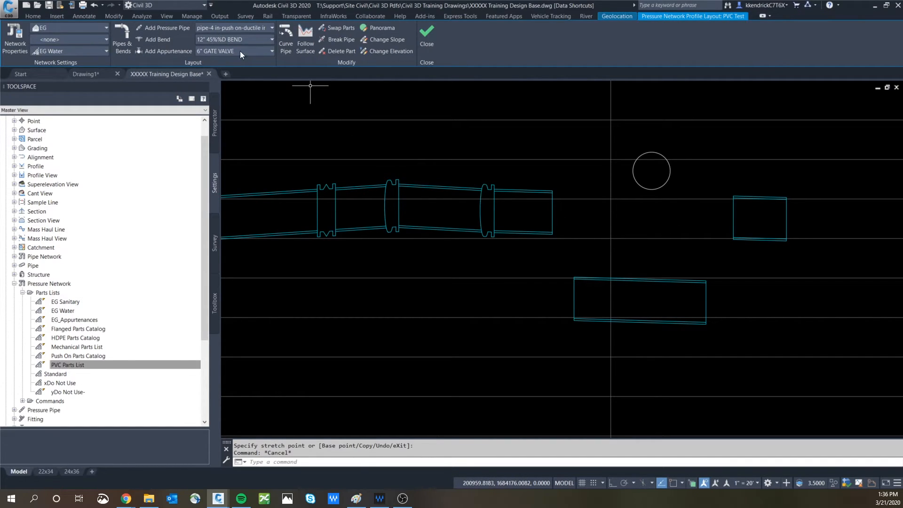
Step: Add the 12" 45%%D BEND at the open end of the upstream pipe with a clockwise bend direction
{"action": "left_click", "coordinate": [155, 39]}
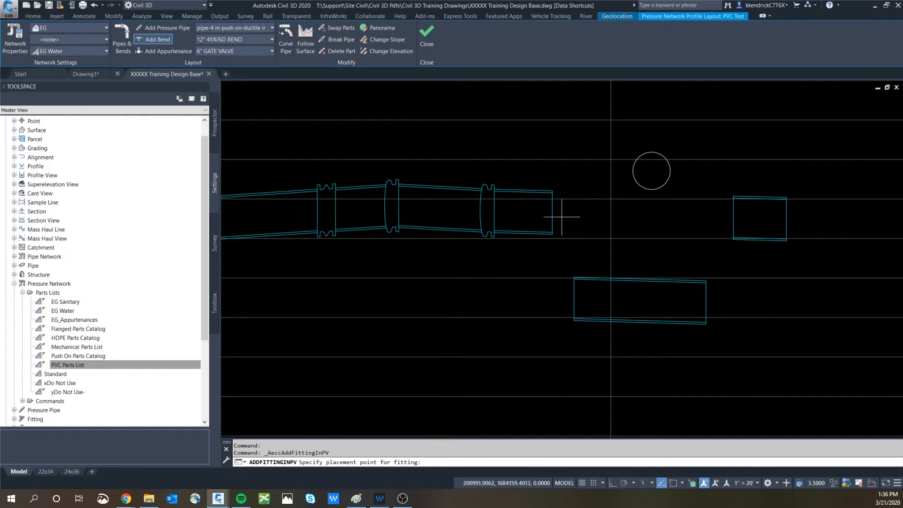
{"action": "left_click", "coordinate": [548, 205]}
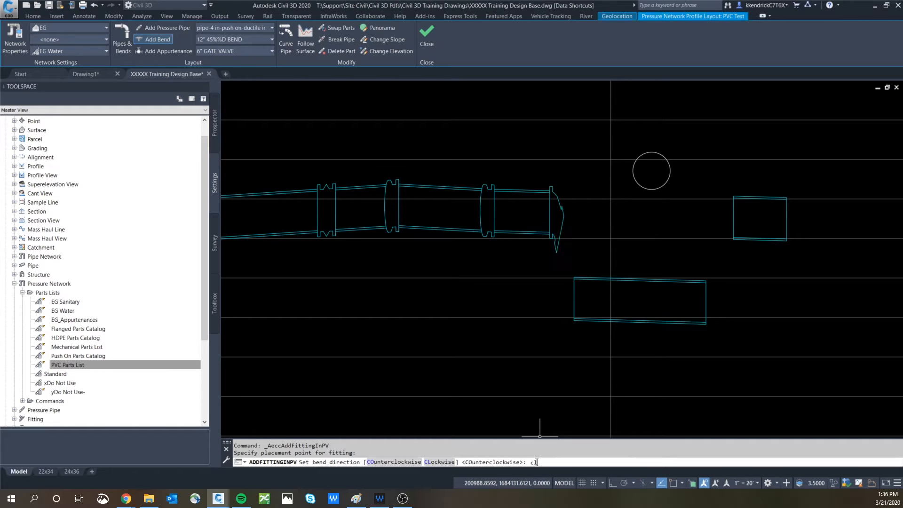
{"action": "type", "text": "l"}
{"action": "key", "text": "Return"}
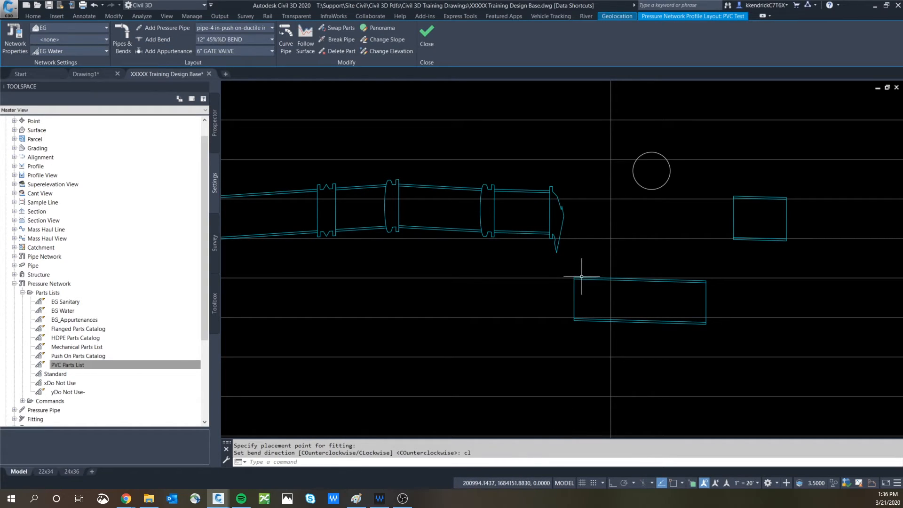
Step: Shorten the lowered pipe segment at its end nearest the new bend
{"action": "left_click", "coordinate": [631, 297]}
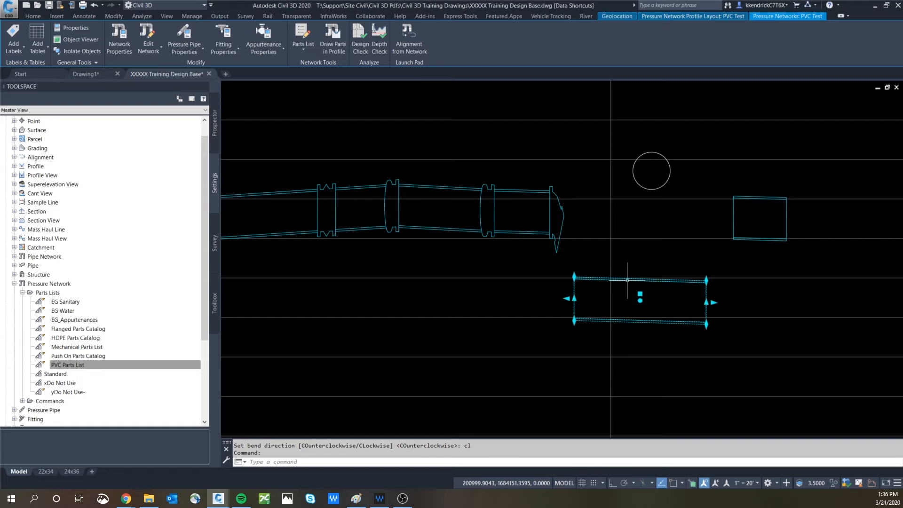
{"action": "left_click", "coordinate": [574, 298]}
{"action": "left_click", "coordinate": [599, 320]}
{"action": "key", "text": "Escape"}
{"action": "left_click", "coordinate": [561, 217]}
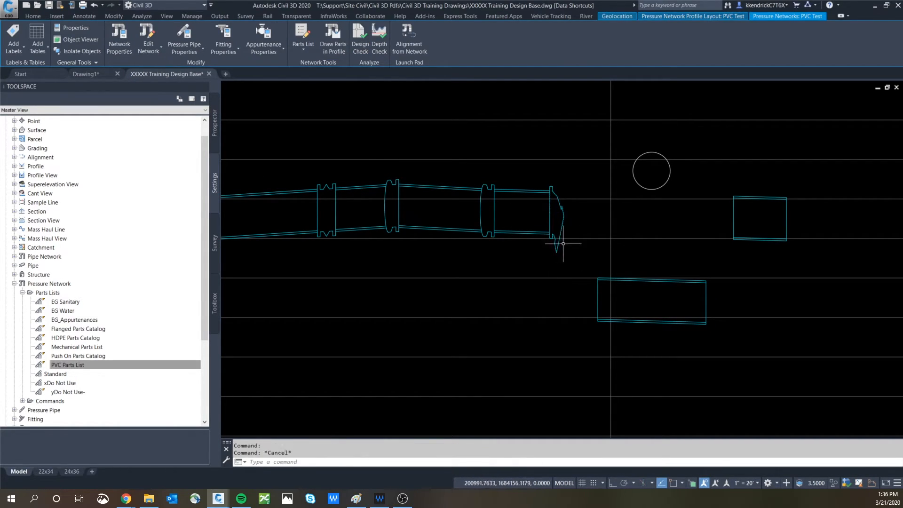
{"action": "key", "text": "Escape"}
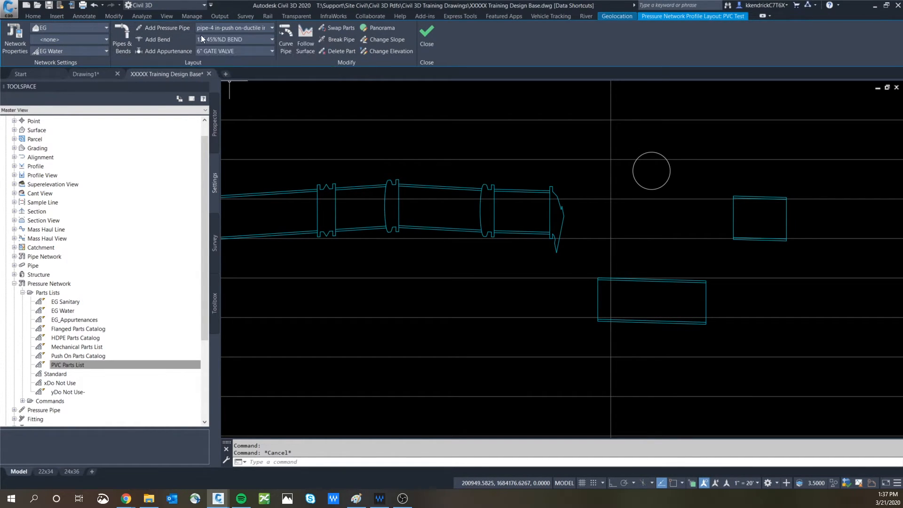
Step: Set the pressure pipe size to pipe-12 in-push on-ductile iron-350 psi-AWWA C151
{"action": "left_click", "coordinate": [269, 28]}
{"action": "scroll", "coordinate": [245, 102], "scroll_direction": "down", "scroll_amount": 1}
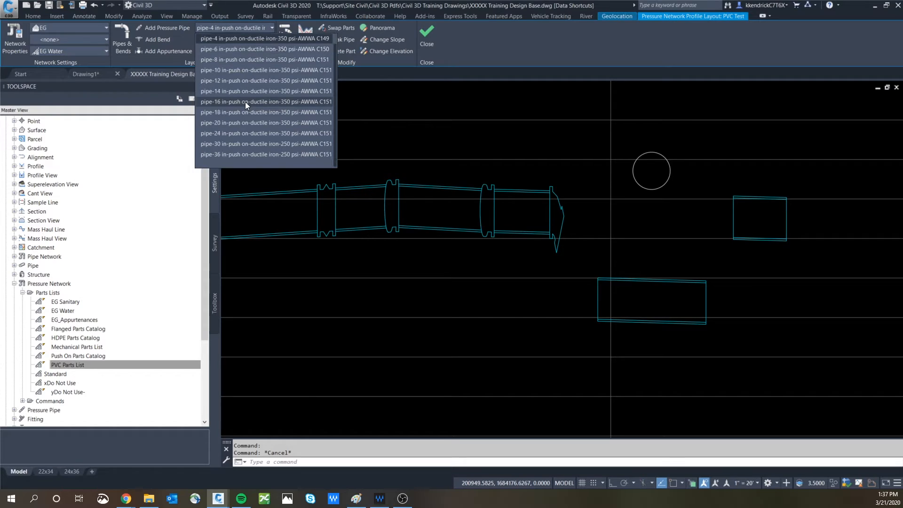
{"action": "left_click", "coordinate": [233, 81]}
Step: Try to add a pressure pipe using the new bend as range start and the lowered segment as range end
{"action": "left_click", "coordinate": [162, 28]}
{"action": "left_click", "coordinate": [568, 223]}
{"action": "key", "text": "Escape"}
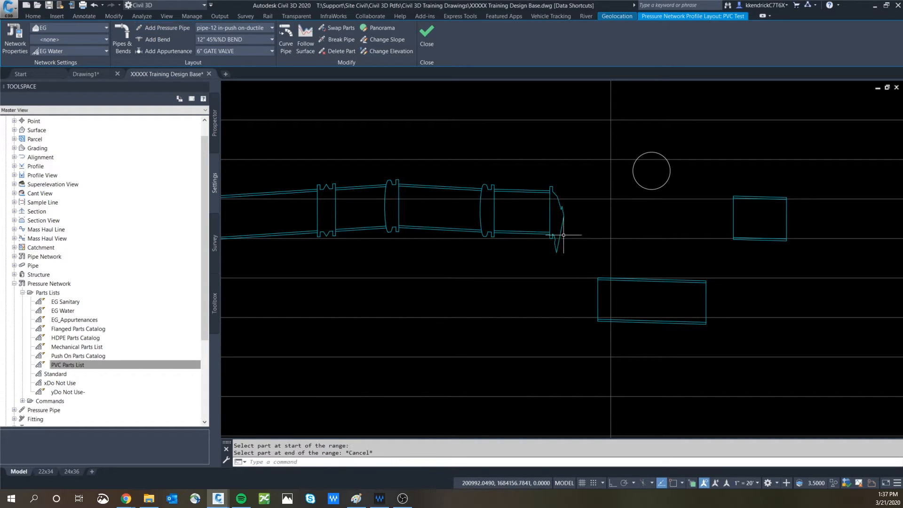
{"action": "left_click", "coordinate": [163, 27]}
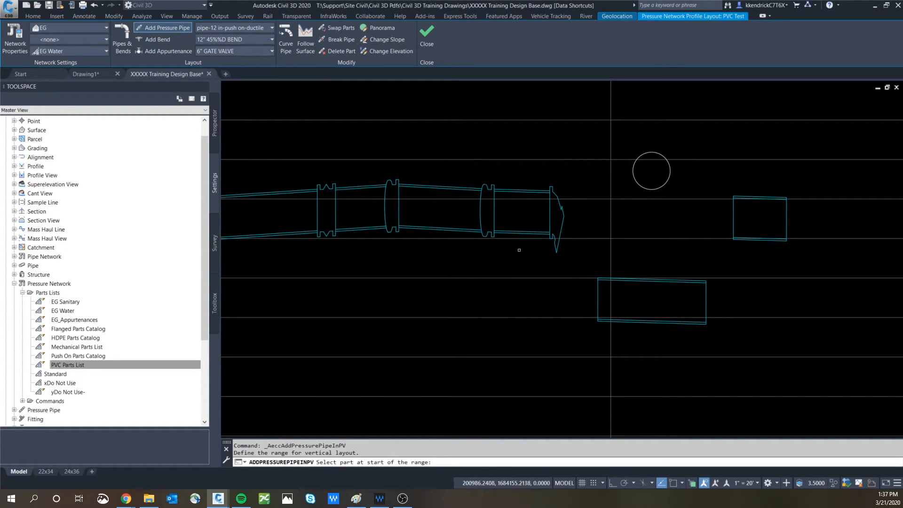
{"action": "left_click", "coordinate": [568, 224]}
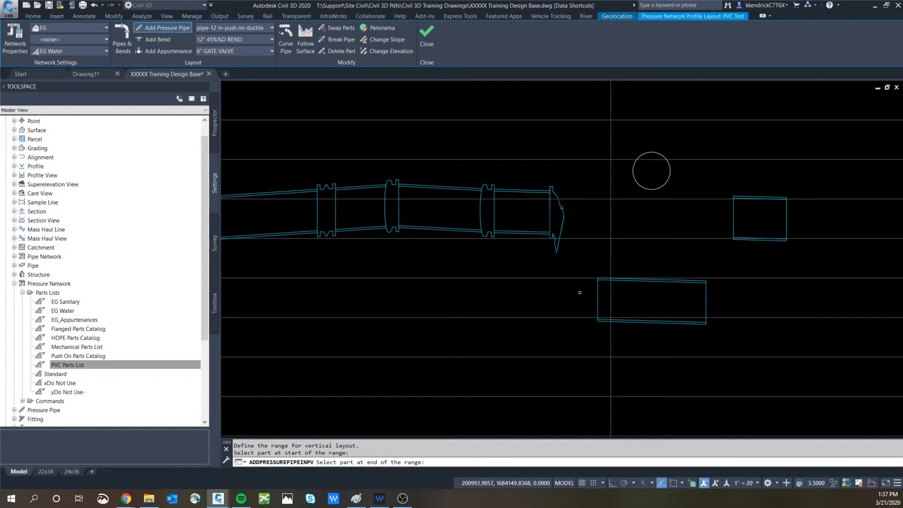
{"action": "left_click", "coordinate": [605, 289]}
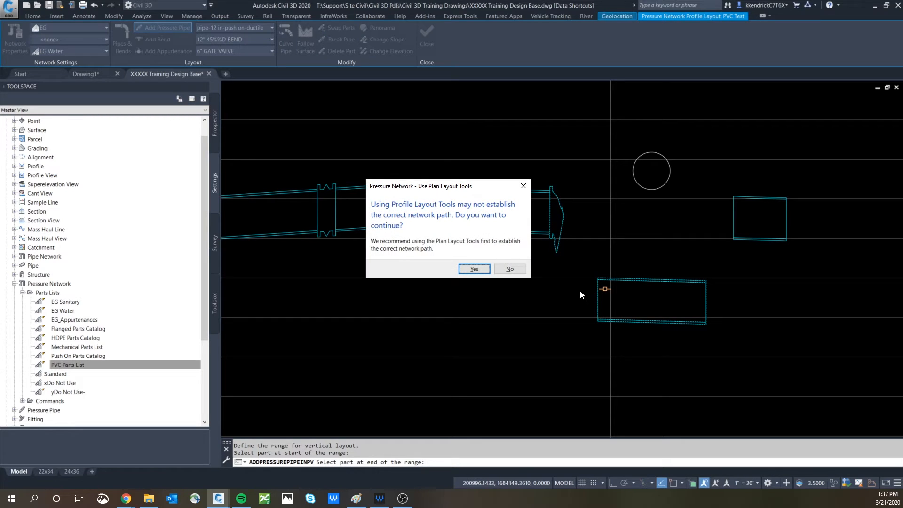
{"action": "left_click", "coordinate": [510, 269]}
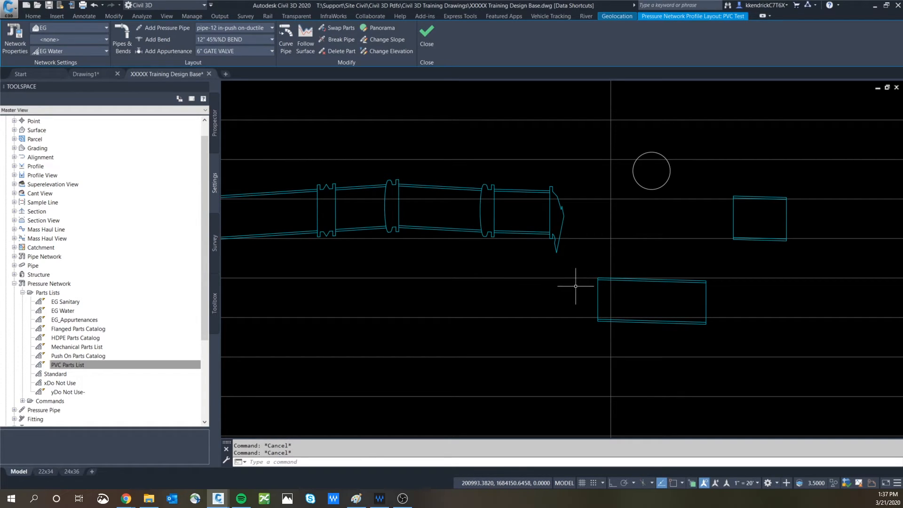
Step: Shorten the lowered pipe segment at its downstream end
{"action": "left_click", "coordinate": [666, 281]}
{"action": "left_click", "coordinate": [707, 302]}
{"action": "key", "text": "Escape"}
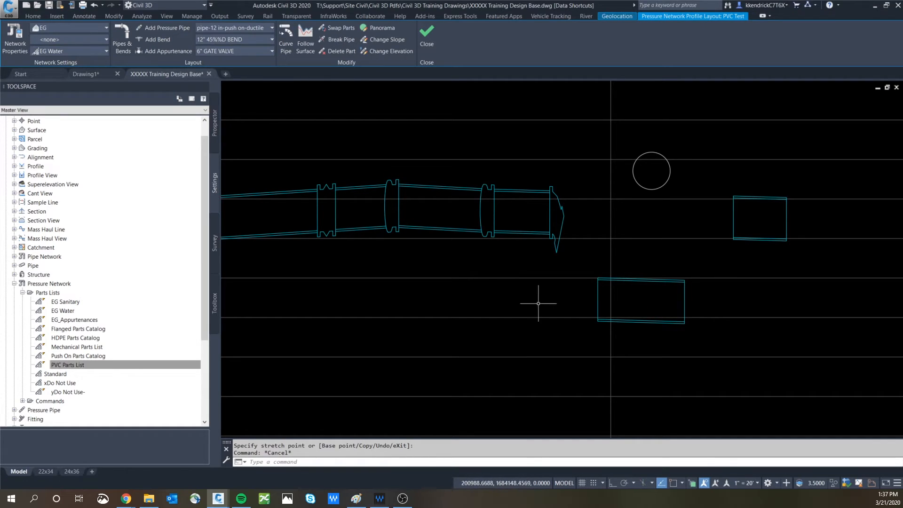
Step: Add a clockwise 12-inch 45-degree bend at the upstream end of the lowered pipe segment
{"action": "left_click", "coordinate": [154, 40]}
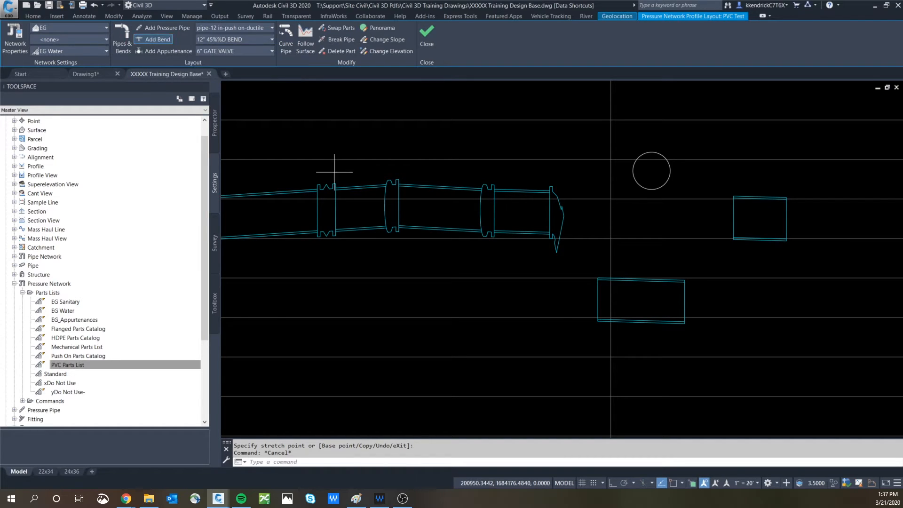
{"action": "left_click", "coordinate": [604, 293]}
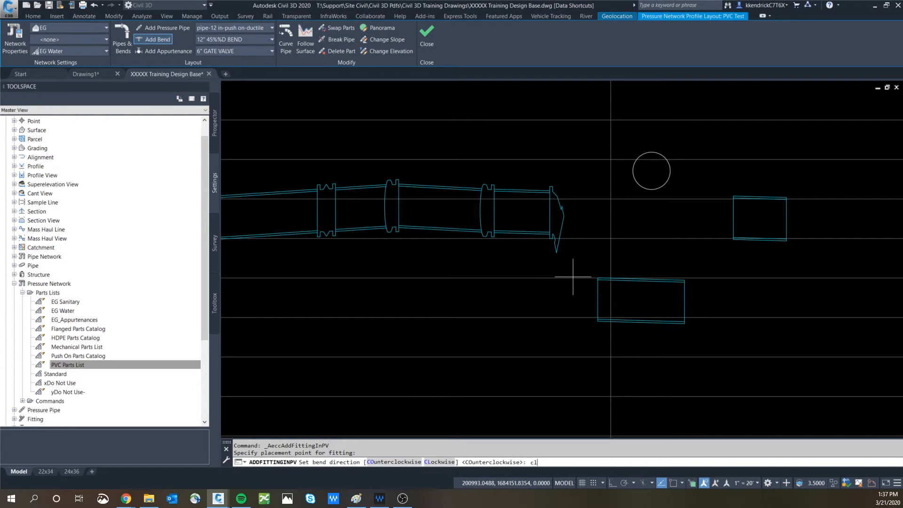
{"action": "type", "text": "cl"}
{"action": "key", "text": "Return"}
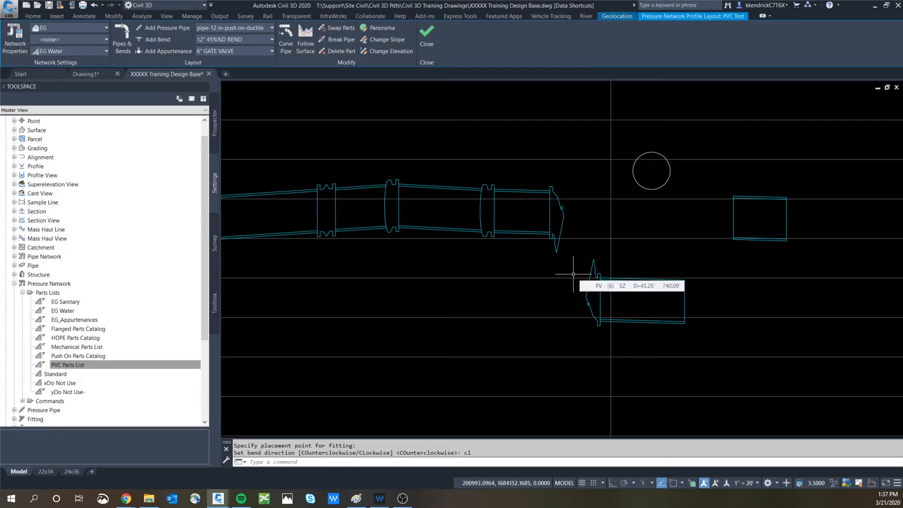
Step: Add a counterclockwise 12-inch 45-degree bend at the downstream end of the lowered pipe segment
{"action": "left_click", "coordinate": [156, 40]}
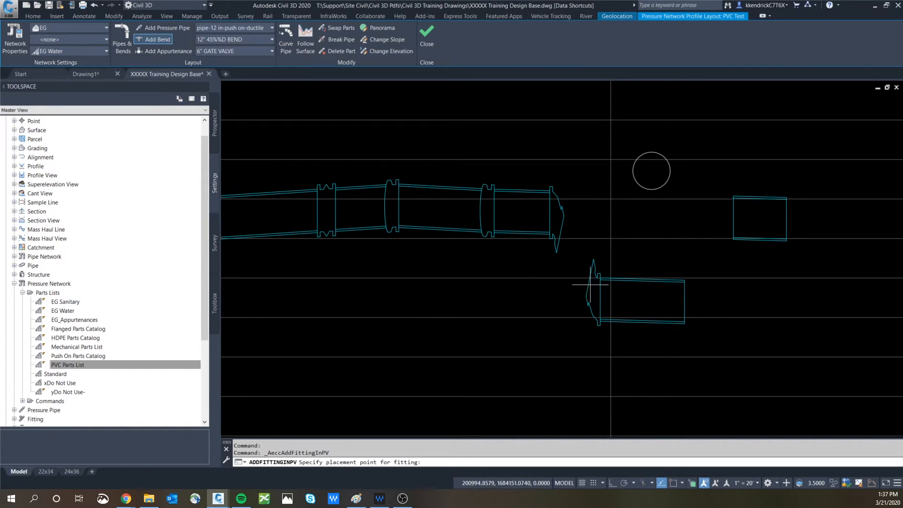
{"action": "left_click", "coordinate": [686, 299]}
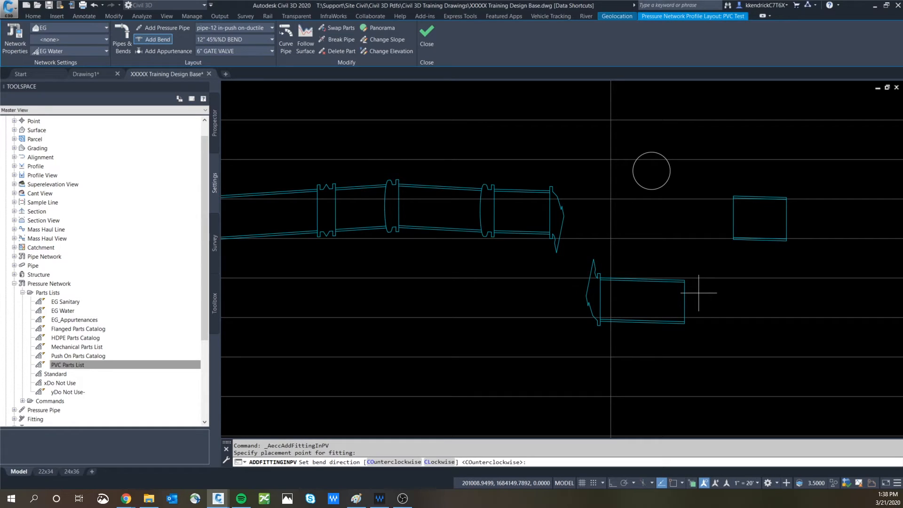
{"action": "type", "text": "co"}
{"action": "key", "text": "Return"}
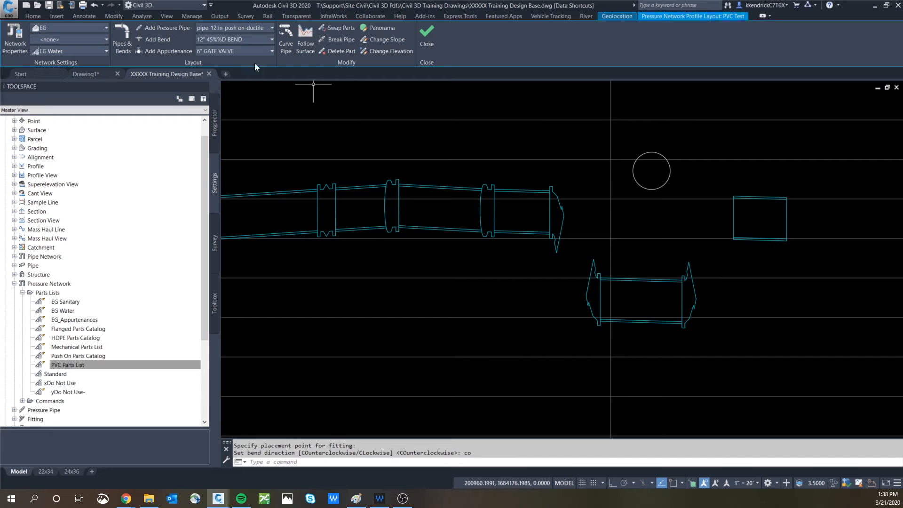
Step: Add a counterclockwise 12-inch 45-degree bend at the near end of the upper pipe segment beyond the crossing
{"action": "left_click", "coordinate": [155, 38]}
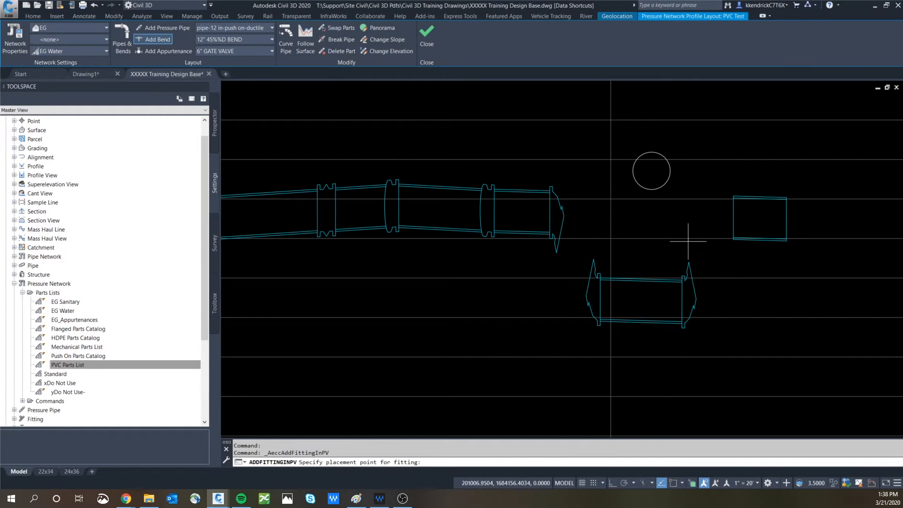
{"action": "left_click", "coordinate": [734, 214]}
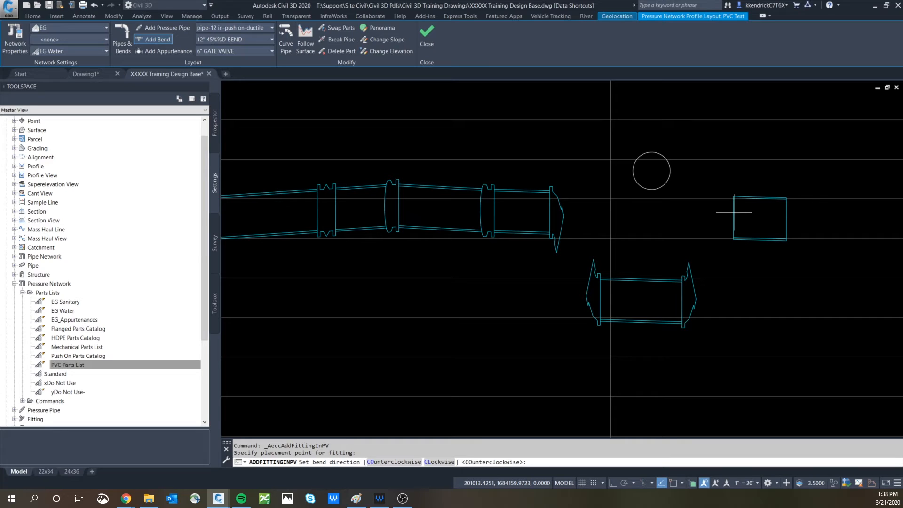
{"action": "type", "text": "co"}
{"action": "key", "text": "Return"}
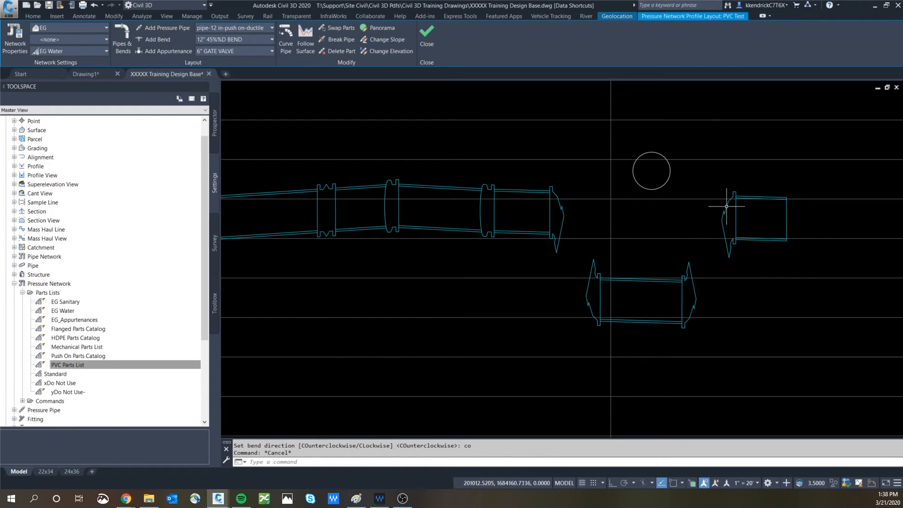
Step: Shift the bend on the upper segment beyond the crossing slightly toward the lowered segment
{"action": "key", "text": "Escape"}
{"action": "left_click", "coordinate": [734, 216]}
{"action": "left_click", "coordinate": [734, 217]}
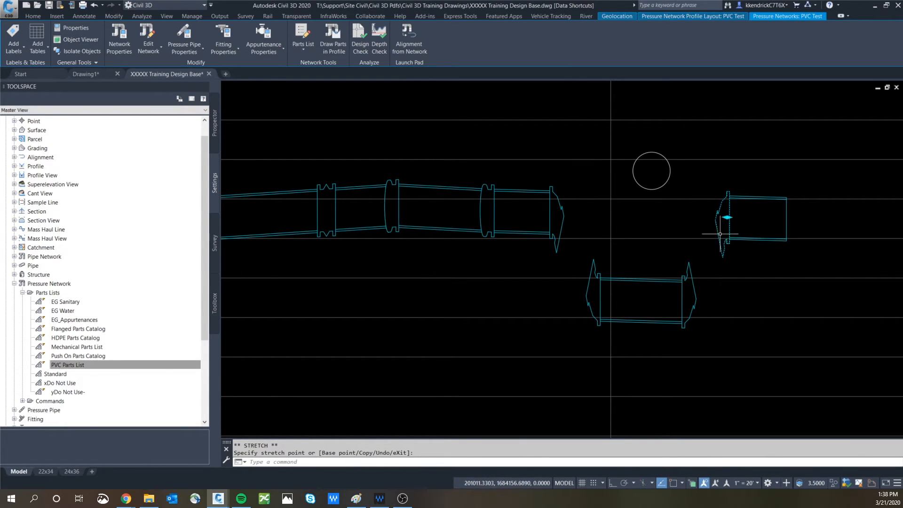
{"action": "key", "text": "Escape"}
Step: Split model space into two viewports with the Two: Horizontal configuration
{"action": "scroll", "coordinate": [643, 261], "scroll_direction": "down", "scroll_amount": 4}
{"action": "middle_click_drag", "start_coordinate": [642, 261], "coordinate": [606, 269]}
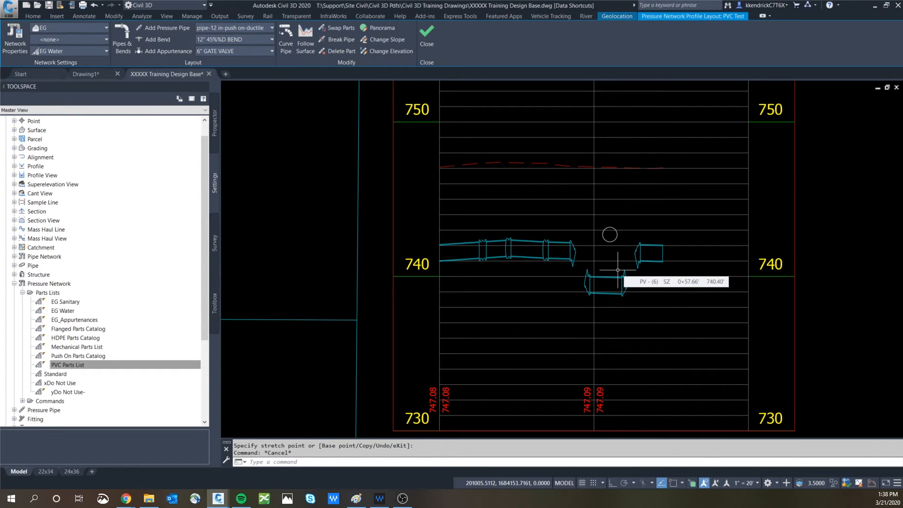
{"action": "scroll", "coordinate": [611, 292], "scroll_direction": "down", "scroll_amount": 4}
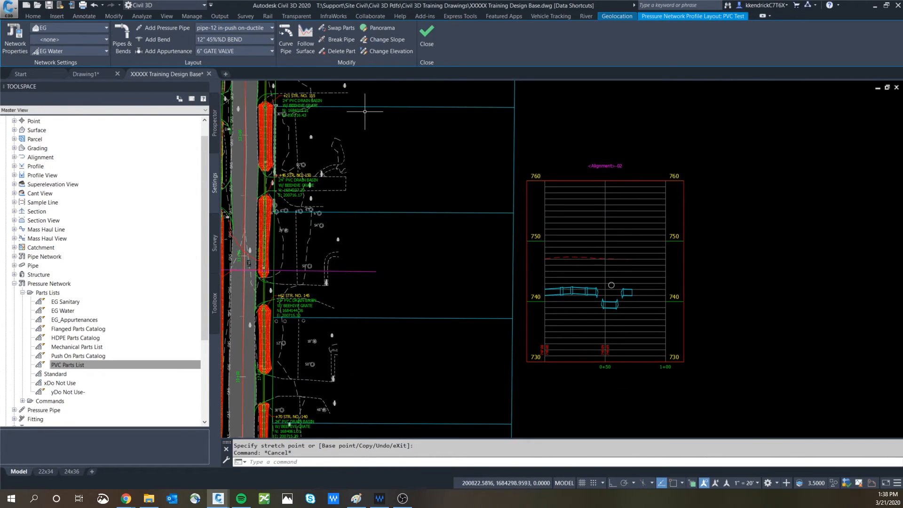
{"action": "left_click", "coordinate": [33, 16]}
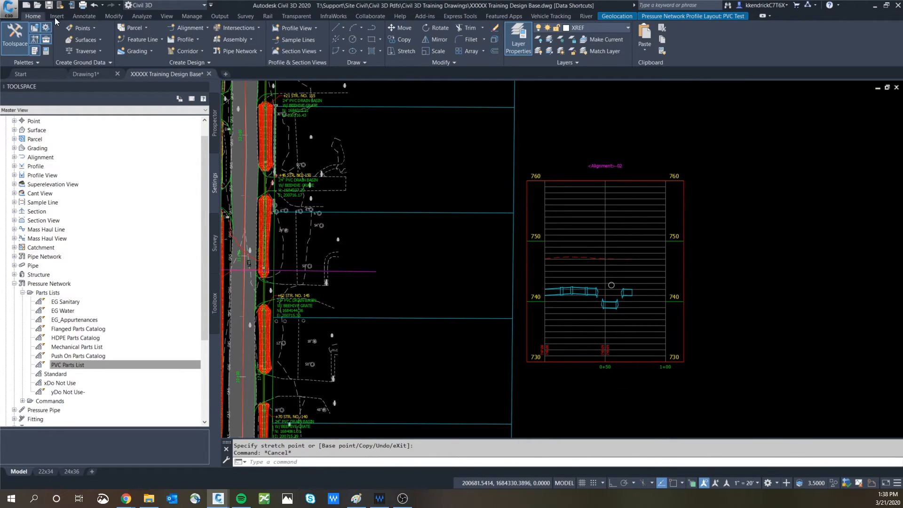
{"action": "left_click", "coordinate": [167, 16]}
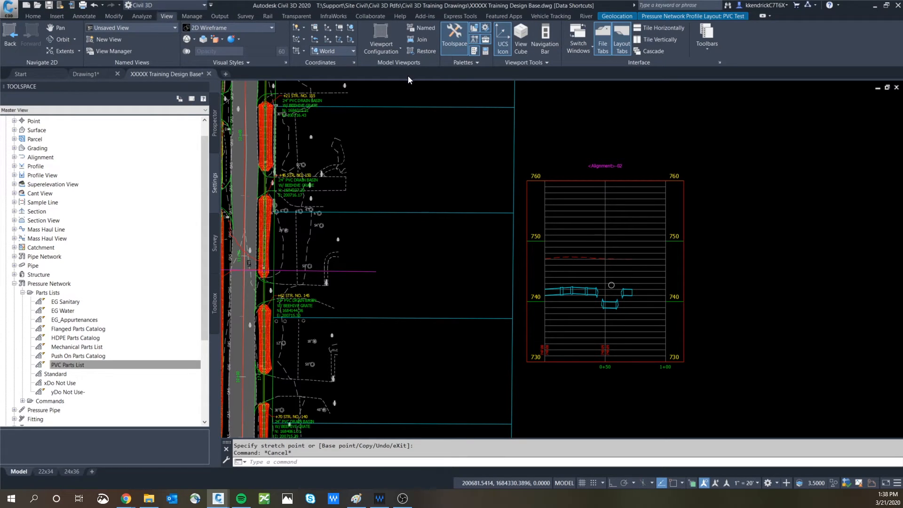
{"action": "left_click", "coordinate": [398, 51]}
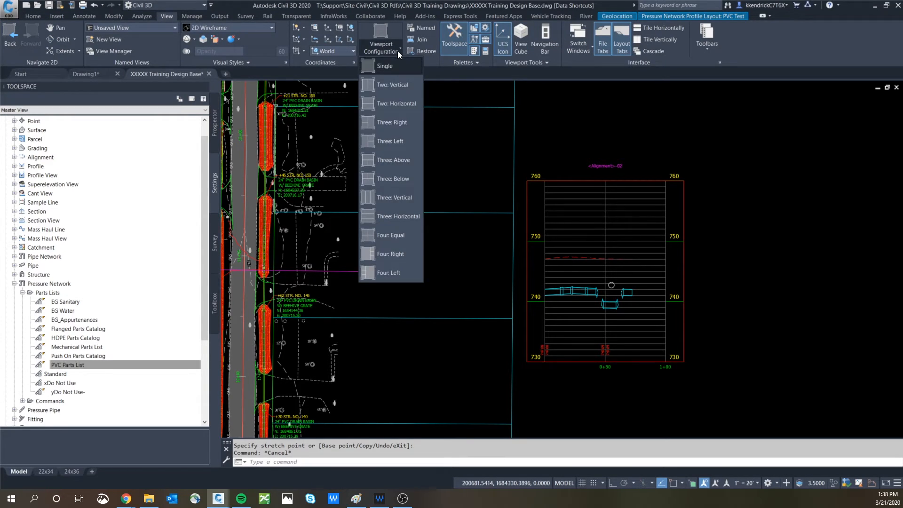
{"action": "left_click", "coordinate": [388, 104]}
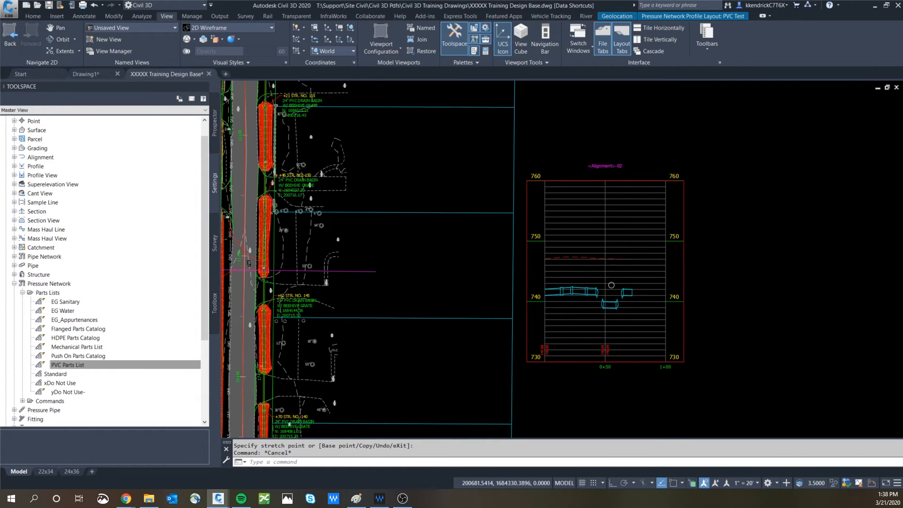
Step: Twist the view in the upper viewport by -90 degrees using DVIEW
{"action": "left_click", "coordinate": [567, 178]}
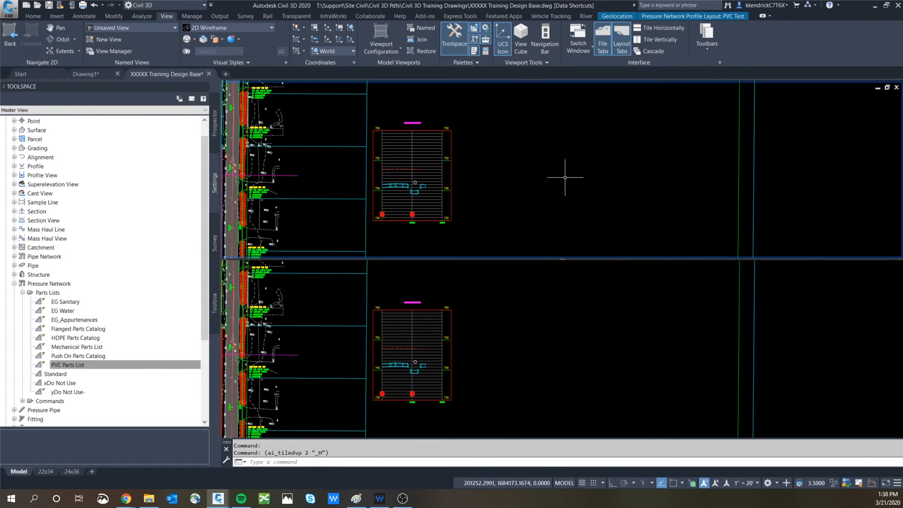
{"action": "middle_click_drag", "start_coordinate": [496, 205], "coordinate": [601, 201]}
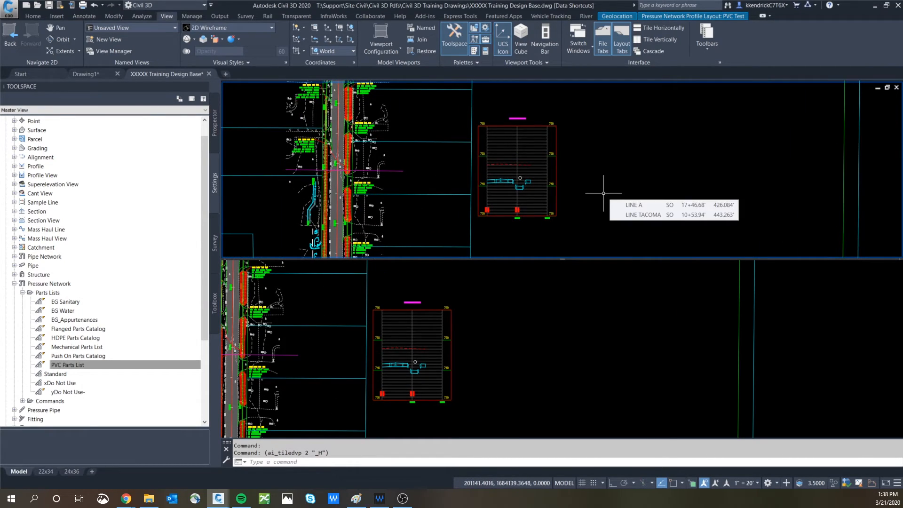
{"action": "type", "text": "dview"}
{"action": "key", "text": "Return"}
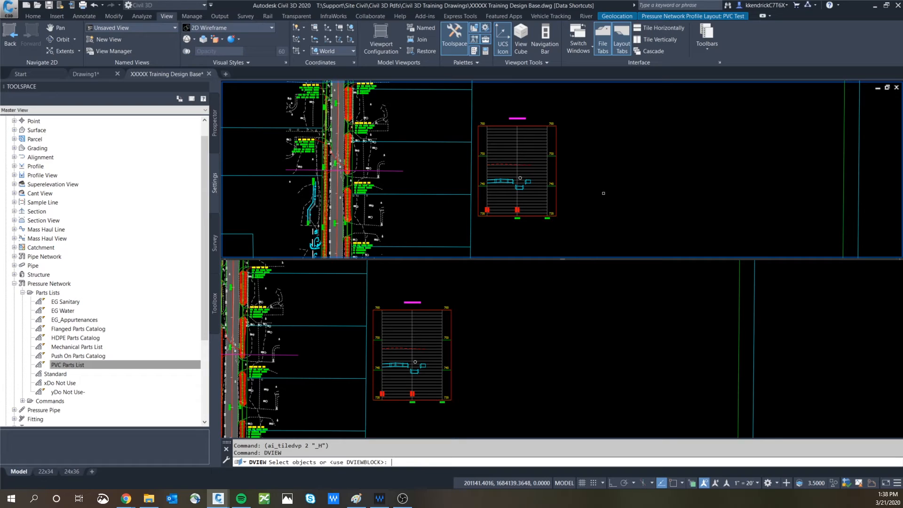
{"action": "key", "text": "Return"}
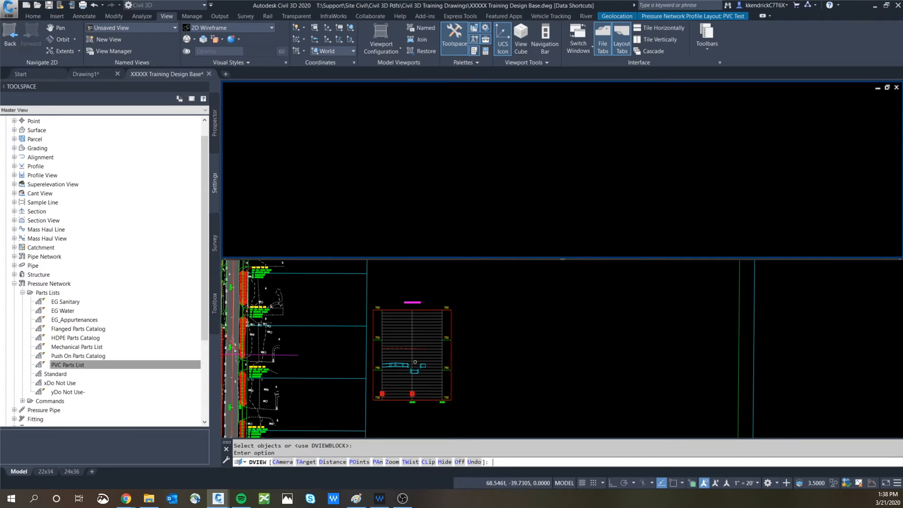
{"action": "type", "text": "tw"}
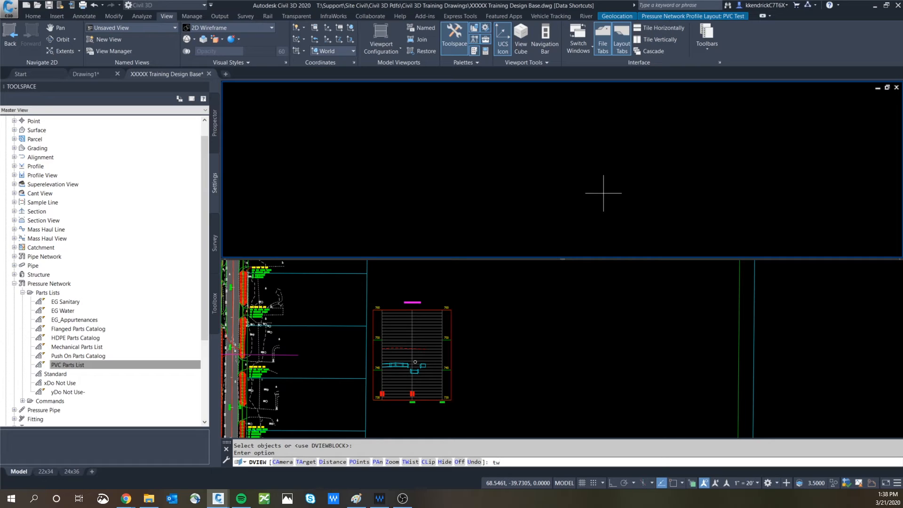
{"action": "key", "text": "Return"}
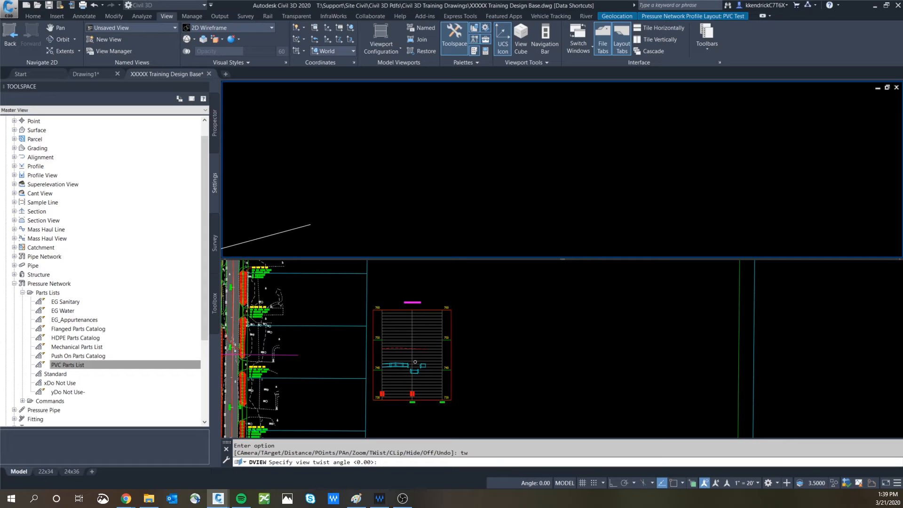
{"action": "type", "text": "-90"}
{"action": "key", "text": "Return"}
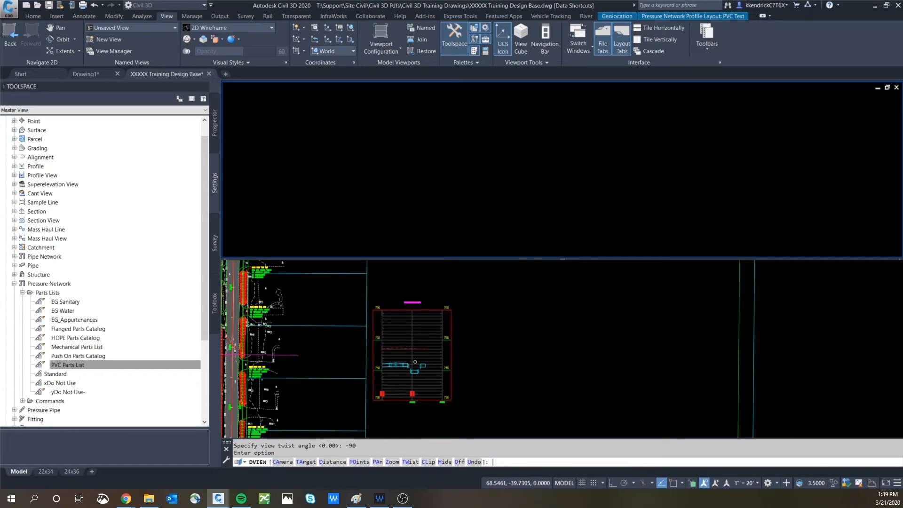
{"action": "key", "text": "Return"}
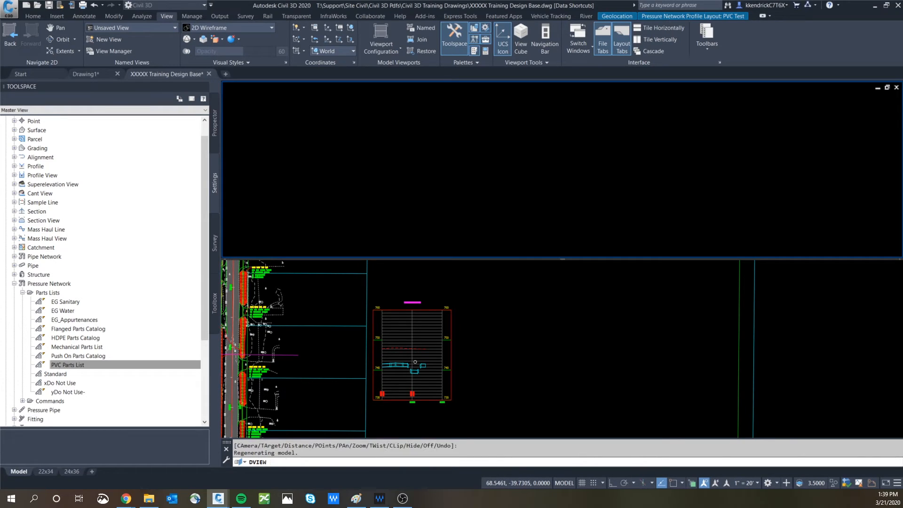
Step: Examine the gaps between the bends in plan in the upper viewport and in profile in the lower viewport
{"action": "scroll", "coordinate": [479, 158], "scroll_direction": "down", "scroll_amount": 3}
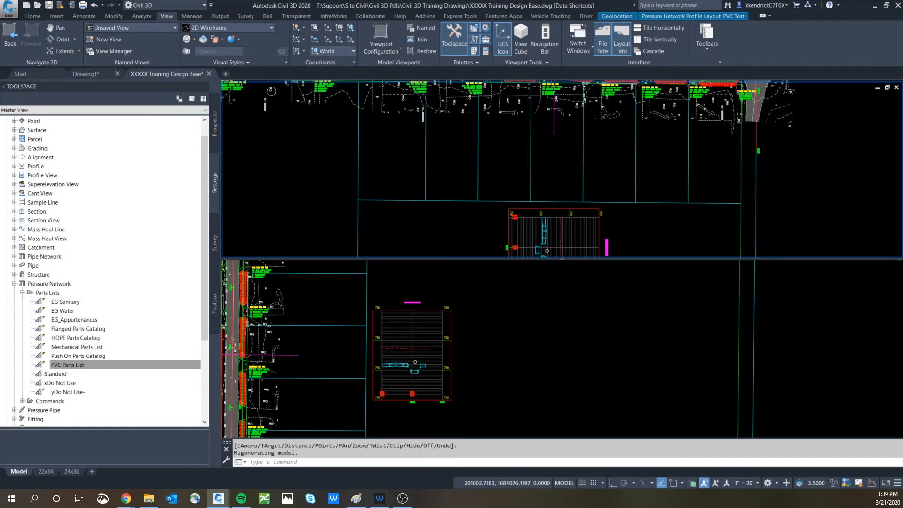
{"action": "scroll", "coordinate": [546, 127], "scroll_direction": "up", "scroll_amount": 6}
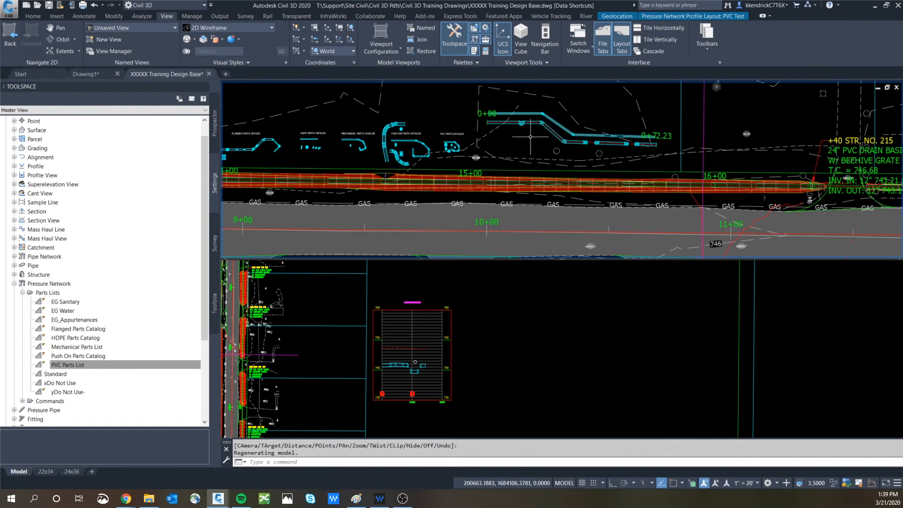
{"action": "scroll", "coordinate": [547, 126], "scroll_direction": "up", "scroll_amount": 4}
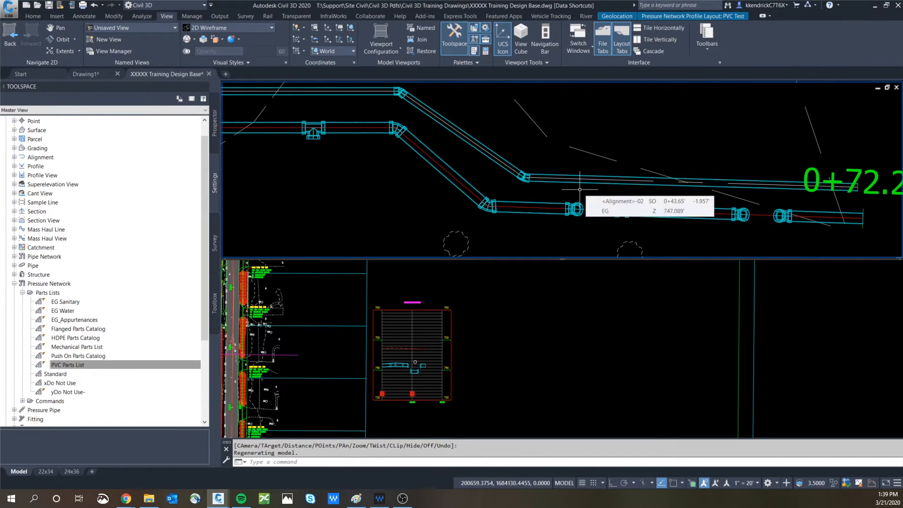
{"action": "middle_click_drag", "start_coordinate": [534, 168], "coordinate": [514, 183]}
{"action": "mouse_move", "coordinate": [543, 228]}
{"action": "middle_mouse_down"}
{"action": "mouse_move", "coordinate": [533, 195]}
{"action": "mouse_move", "coordinate": [492, 197]}
{"action": "middle_mouse_up"}
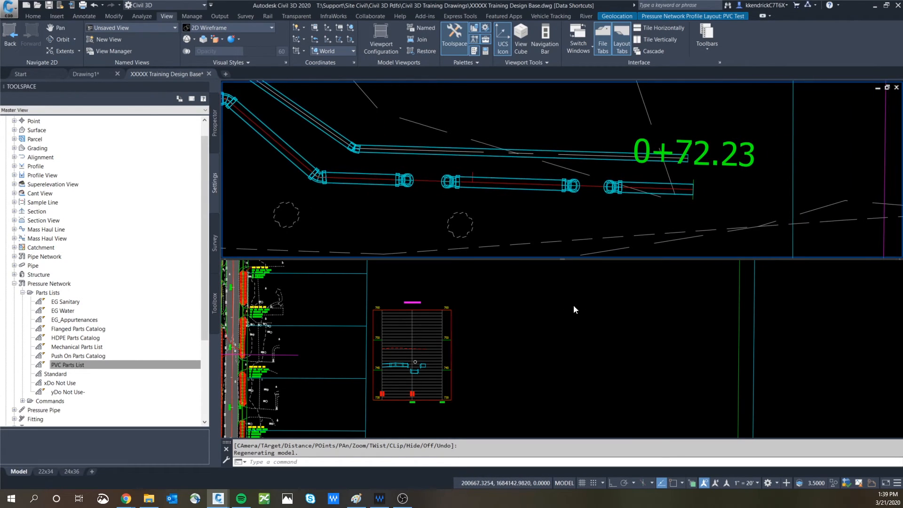
{"action": "left_click", "coordinate": [578, 330]}
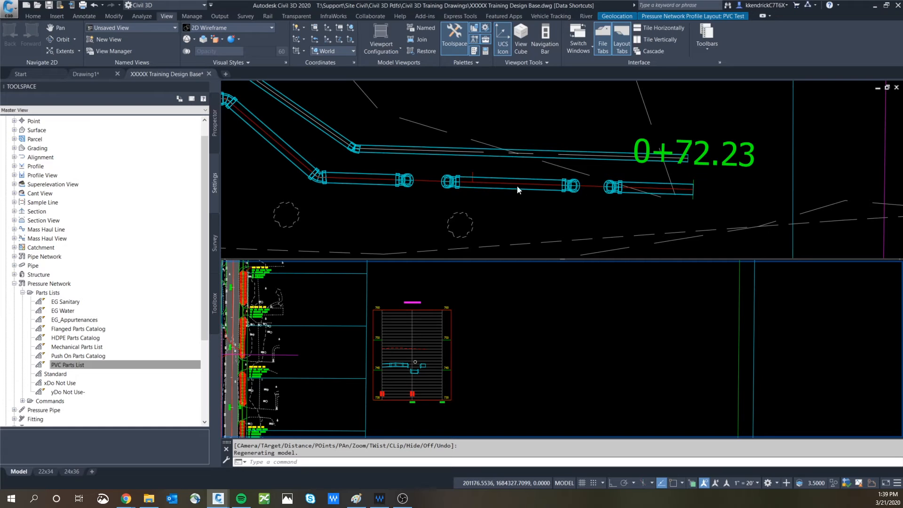
{"action": "left_click", "coordinate": [545, 346]}
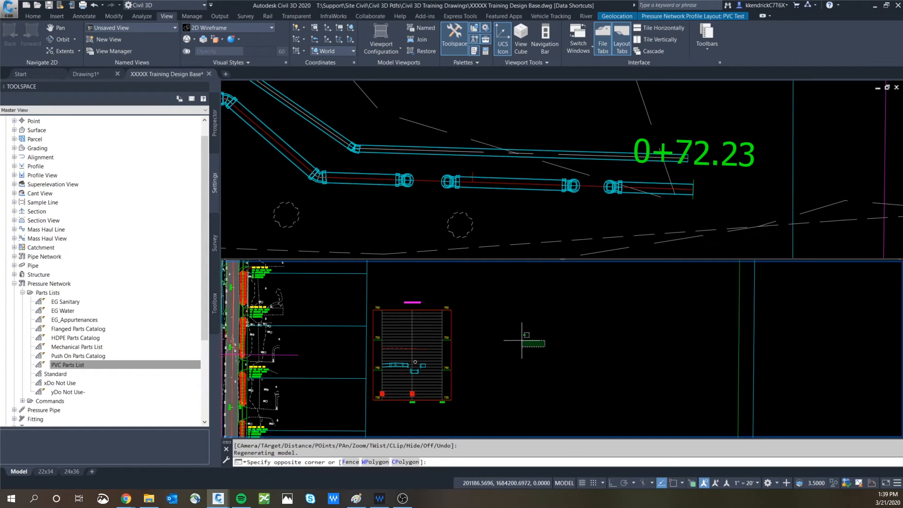
{"action": "middle_click_drag", "start_coordinate": [404, 365], "coordinate": [522, 353]}
{"action": "left_click", "coordinate": [655, 351]}
{"action": "scroll", "coordinate": [545, 355], "scroll_direction": "up", "scroll_amount": 4}
{"action": "scroll", "coordinate": [517, 359], "scroll_direction": "up", "scroll_amount": 2}
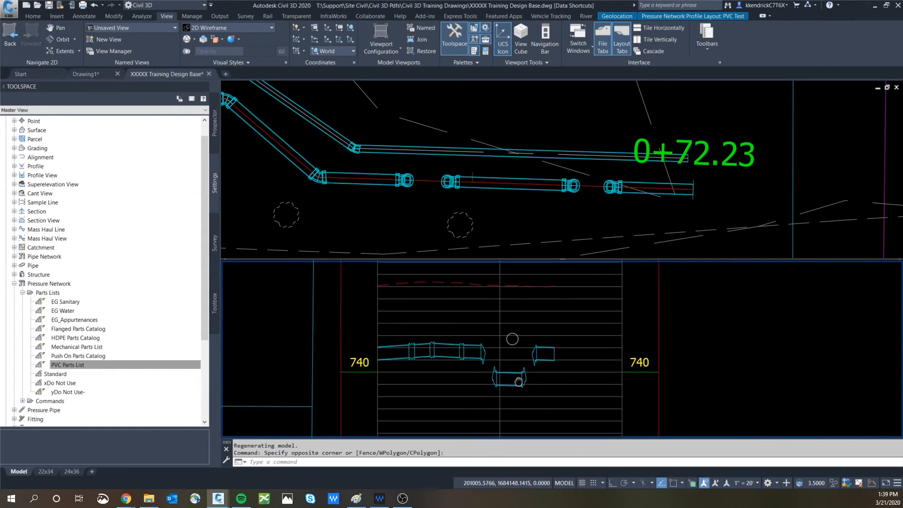
Step: Continue the plan layout from the upstream bend to the lowered segment's first bend with a 12-inch ductile iron pipe
{"action": "left_click", "coordinate": [410, 180]}
{"action": "left_click", "coordinate": [407, 178]}
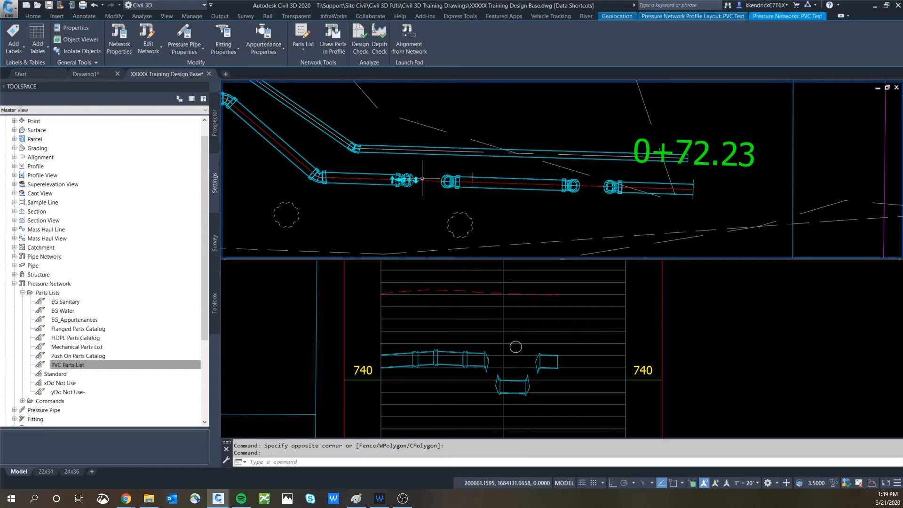
{"action": "scroll", "coordinate": [394, 169], "scroll_direction": "up", "scroll_amount": 5}
{"action": "scroll", "coordinate": [447, 218], "scroll_direction": "up", "scroll_amount": 3}
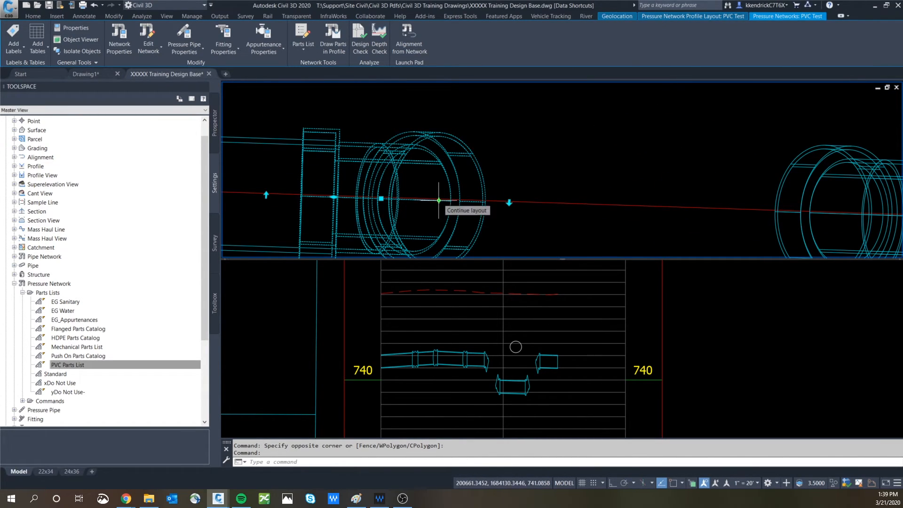
{"action": "left_click", "coordinate": [439, 200]}
{"action": "scroll", "coordinate": [558, 204], "scroll_direction": "down", "scroll_amount": 4}
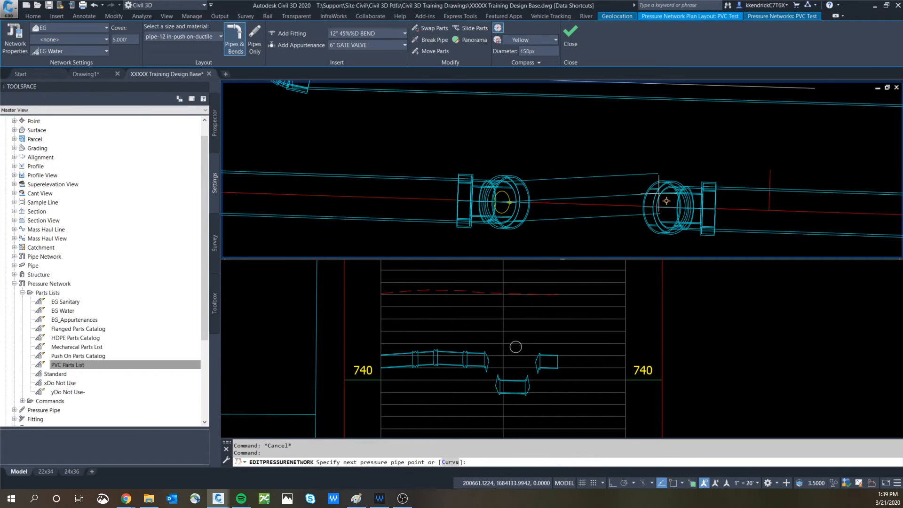
{"action": "key", "text": "Return"}
{"action": "scroll", "coordinate": [659, 200], "scroll_direction": "down", "scroll_amount": 3}
{"action": "scroll", "coordinate": [656, 166], "scroll_direction": "up", "scroll_amount": 2}
{"action": "key", "text": "Escape"}
Step: Join the bends on both sides of the lowered segment in plan using 12-inch push-on ductile iron pipe
{"action": "scroll", "coordinate": [656, 166], "scroll_direction": "up", "scroll_amount": 2}
{"action": "left_click", "coordinate": [656, 166]}
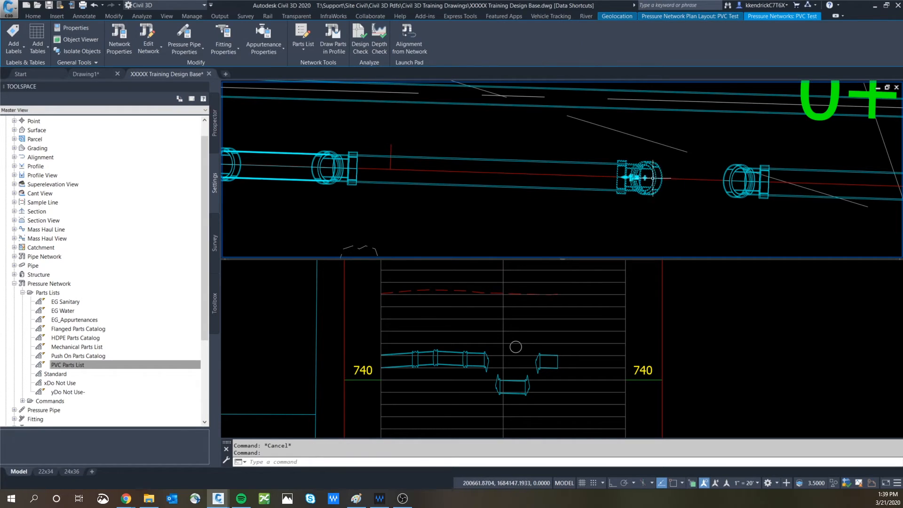
{"action": "scroll", "coordinate": [649, 176], "scroll_direction": "up", "scroll_amount": 3}
{"action": "left_click", "coordinate": [631, 175]}
{"action": "scroll", "coordinate": [711, 186], "scroll_direction": "down", "scroll_amount": 2}
{"action": "scroll", "coordinate": [678, 143], "scroll_direction": "up", "scroll_amount": 4}
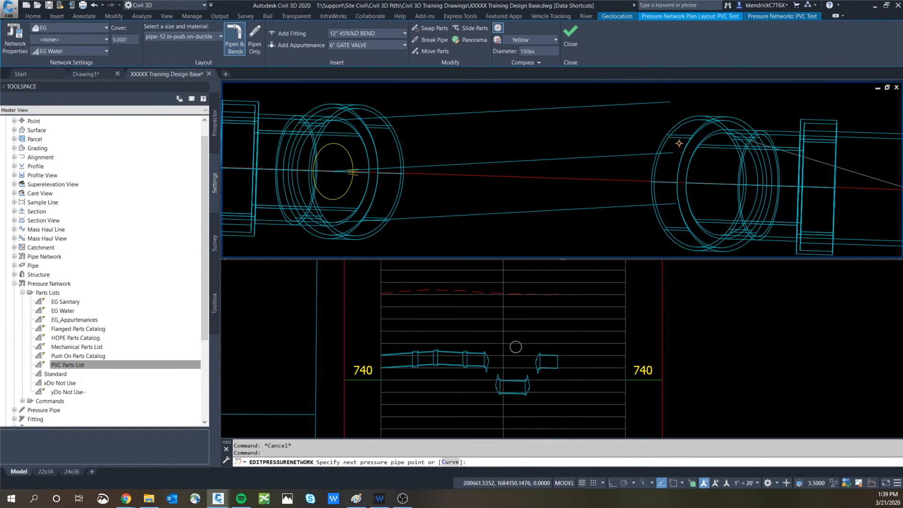
{"action": "key", "text": "Escape"}
{"action": "scroll", "coordinate": [630, 152], "scroll_direction": "down", "scroll_amount": 3}
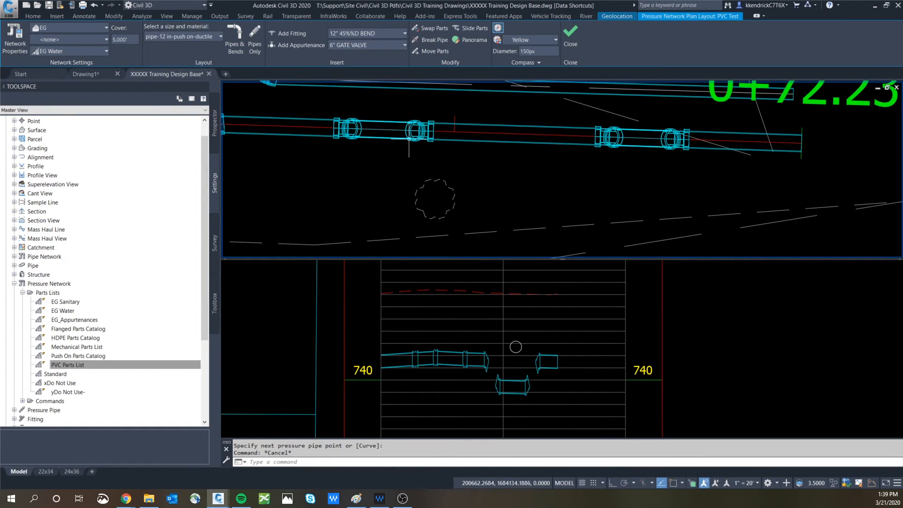
Step: Draw the two new connecting pipes in the profile view containing the lowered section
{"action": "left_click", "coordinate": [385, 124]}
{"action": "left_click", "coordinate": [643, 136]}
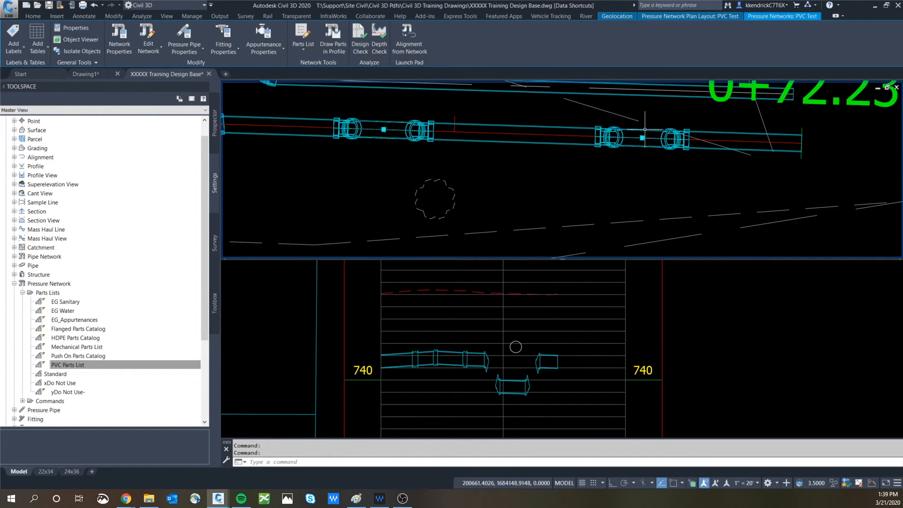
{"action": "right_click", "coordinate": [548, 163]}
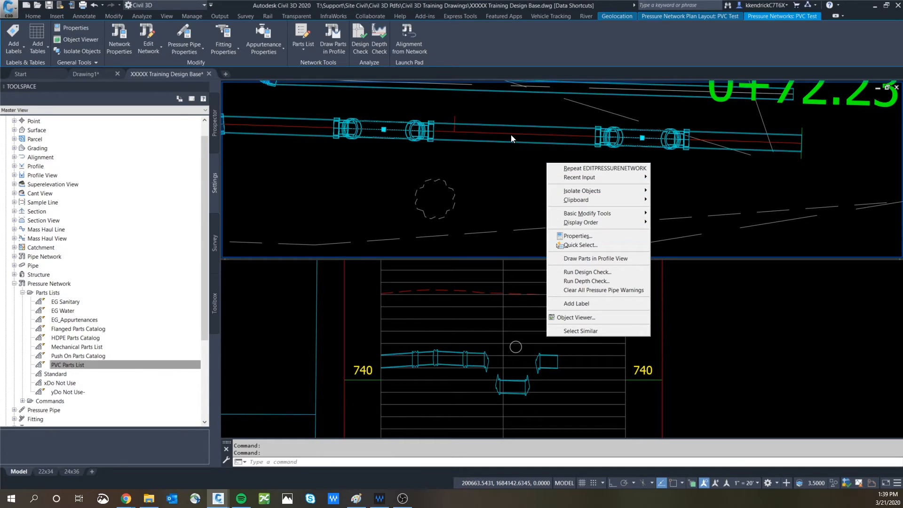
{"action": "left_click", "coordinate": [594, 259]}
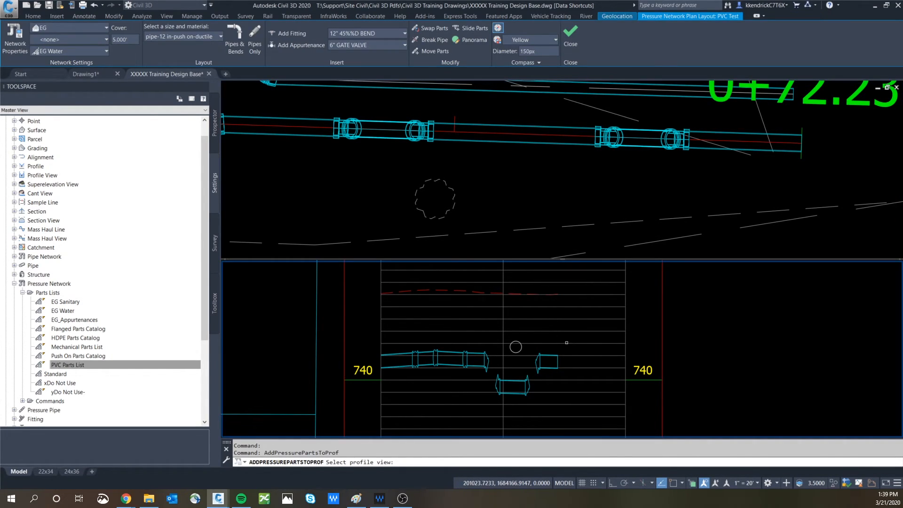
{"action": "left_click", "coordinate": [515, 347]}
{"action": "key", "text": "Escape"}
{"action": "scroll", "coordinate": [503, 325], "scroll_direction": "up", "scroll_amount": 3}
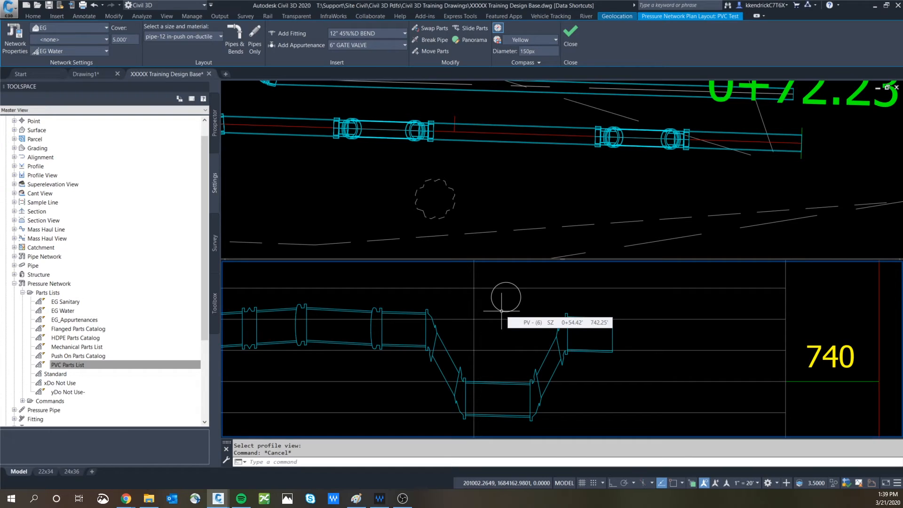
{"action": "scroll", "coordinate": [508, 317], "scroll_direction": "down", "scroll_amount": 2}
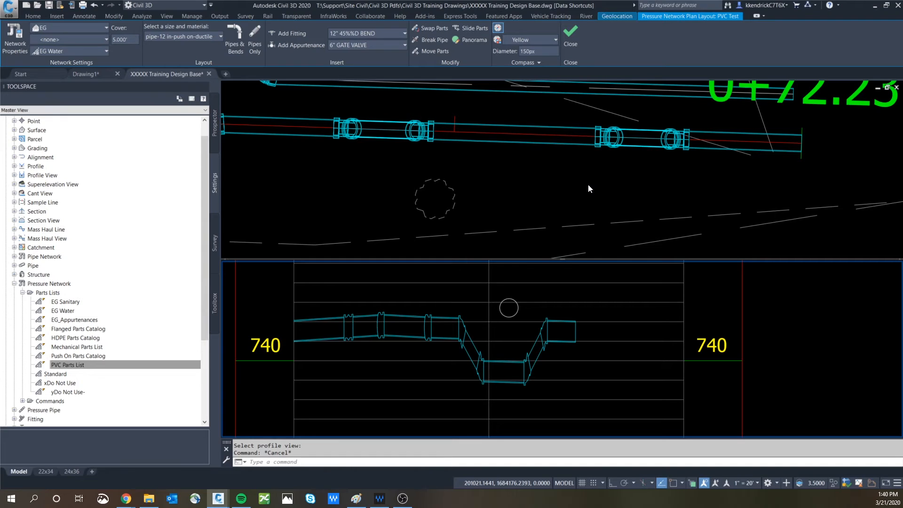
Step: Close the pressure network plan layout tools for the PVC Test network
{"action": "left_click", "coordinate": [597, 181]}
{"action": "scroll", "coordinate": [542, 171], "scroll_direction": "down", "scroll_amount": 2}
{"action": "middle_click_drag", "start_coordinate": [542, 172], "coordinate": [554, 168]}
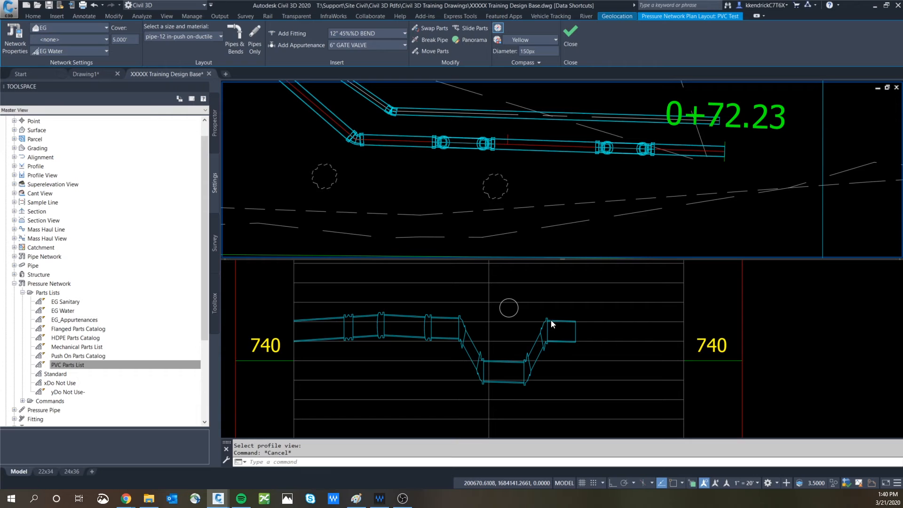
{"action": "left_click", "coordinate": [569, 180]}
{"action": "left_click", "coordinate": [570, 174]}
{"action": "scroll", "coordinate": [570, 174], "scroll_direction": "down", "scroll_amount": 2}
{"action": "middle_click_drag", "start_coordinate": [488, 157], "coordinate": [500, 173]}
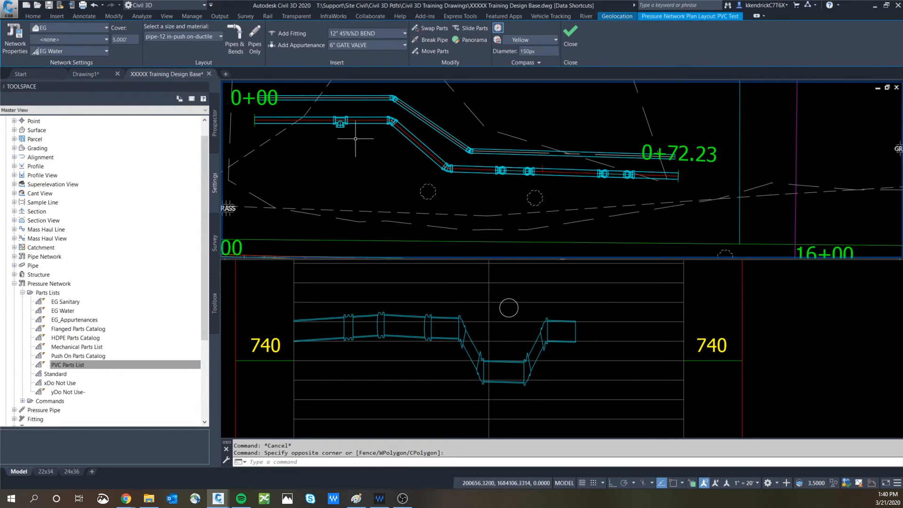
{"action": "left_click", "coordinate": [571, 37]}
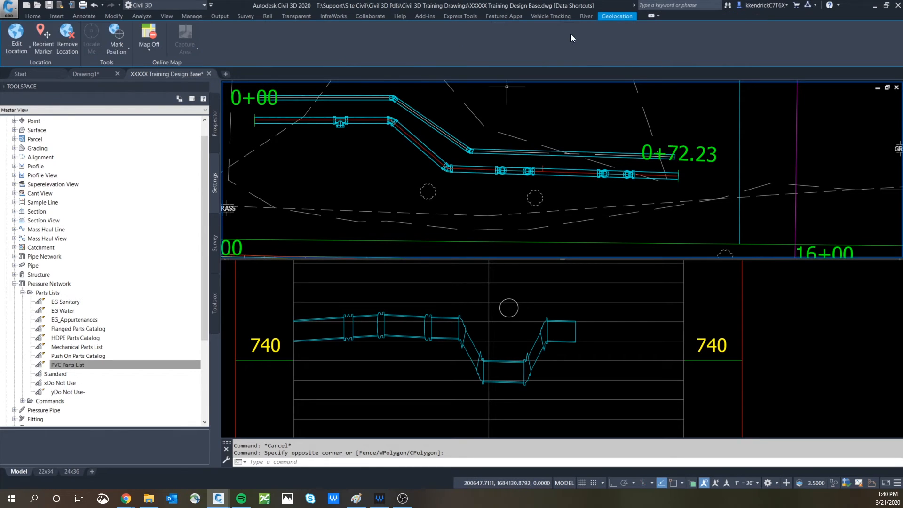
Step: Open the pressure network Add Labels dialog from the selected tee and move it clear of the pipes
{"action": "left_click", "coordinate": [340, 120]}
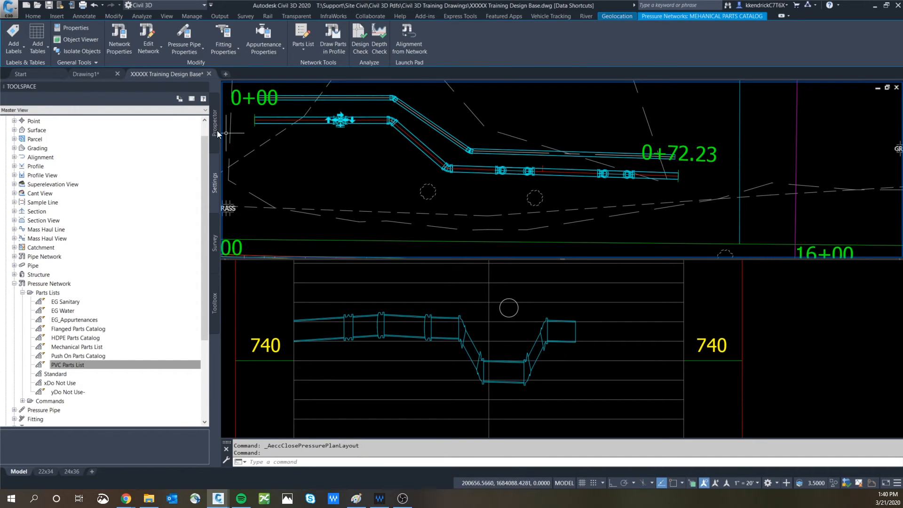
{"action": "left_click", "coordinate": [17, 32]}
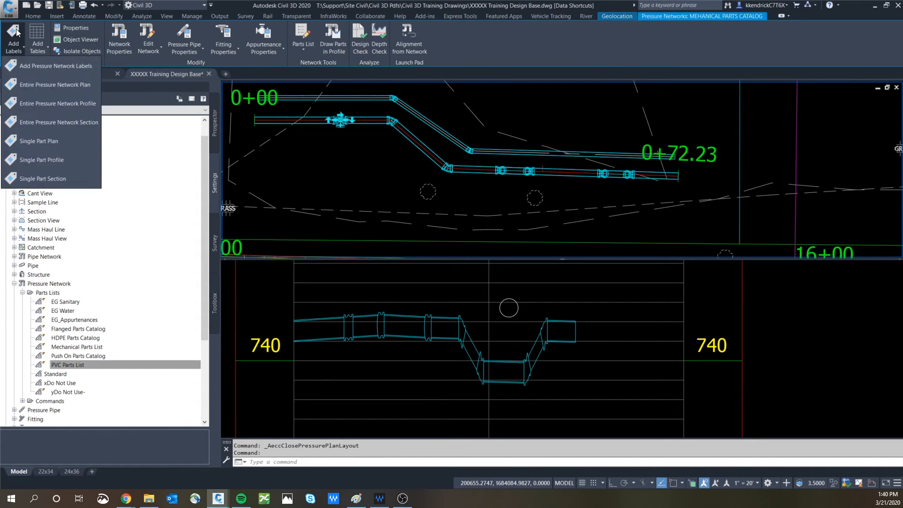
{"action": "left_click", "coordinate": [32, 65]}
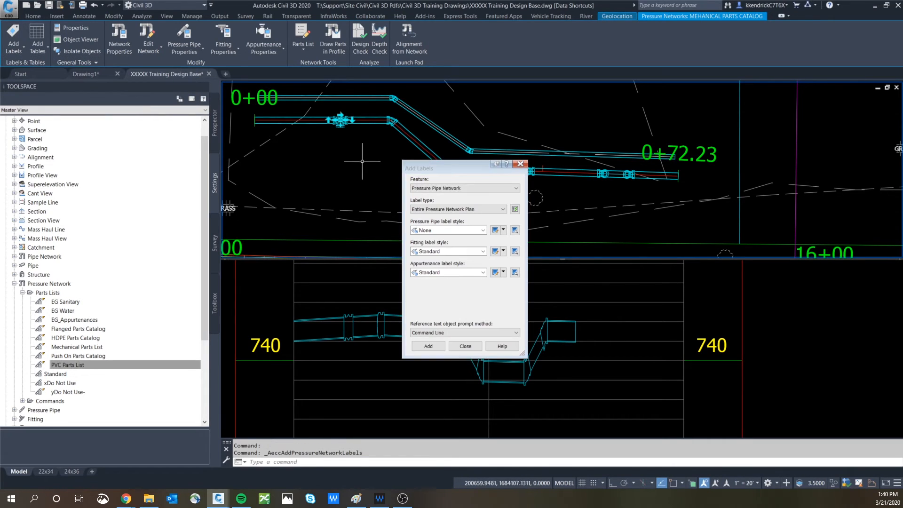
{"action": "mouse_move", "coordinate": [474, 167]}
{"action": "left_mouse_down"}
{"action": "mouse_move", "coordinate": [710, 109]}
{"action": "mouse_move", "coordinate": [772, 104]}
{"action": "left_mouse_up"}
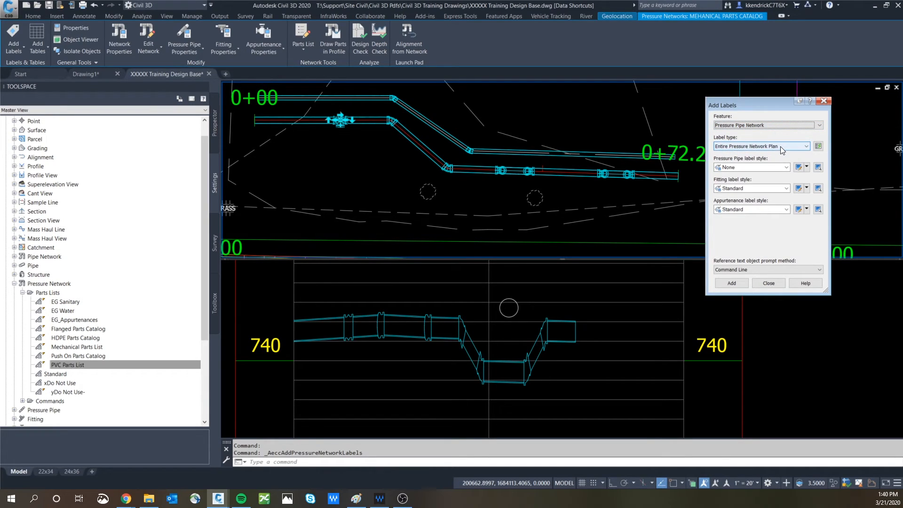
Step: Label the entire pressure network in plan with the EG WW Label style for fittings and appurtenances
{"action": "left_click", "coordinate": [781, 188]}
{"action": "left_click", "coordinate": [747, 198]}
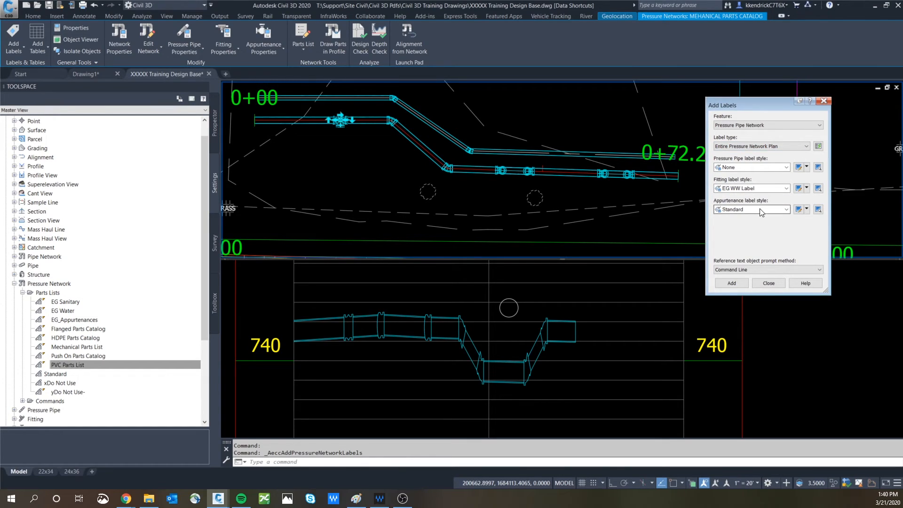
{"action": "left_click", "coordinate": [748, 208]}
{"action": "left_click", "coordinate": [745, 218]}
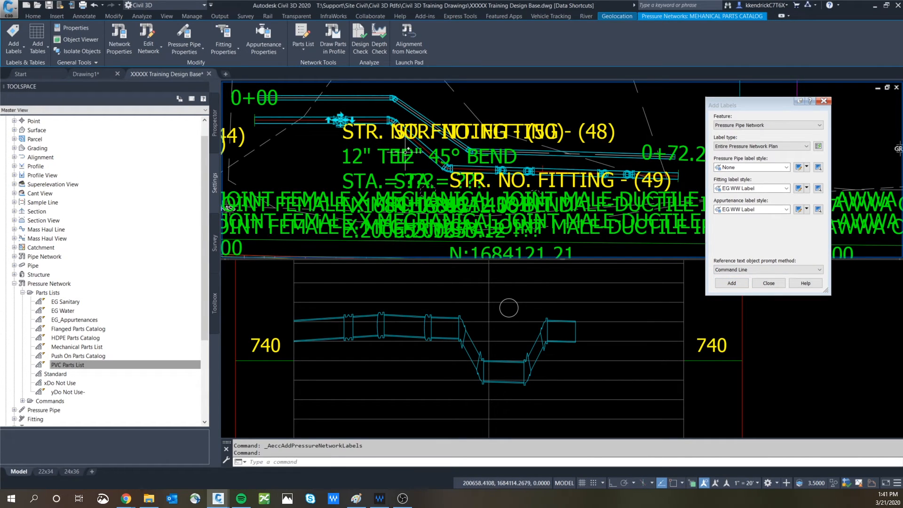
Step: Examine the plan labels placed on fittings and appurtenances across the entire pressure network
{"action": "scroll", "coordinate": [419, 156], "scroll_direction": "down", "scroll_amount": 2}
{"action": "middle_click_drag", "start_coordinate": [465, 164], "coordinate": [448, 176]}
{"action": "scroll", "coordinate": [431, 176], "scroll_direction": "down", "scroll_amount": 2}
{"action": "key", "text": "Escape"}
{"action": "scroll", "coordinate": [359, 177], "scroll_direction": "up", "scroll_amount": 4}
{"action": "middle_click_drag", "start_coordinate": [358, 177], "coordinate": [447, 180]}
{"action": "scroll", "coordinate": [450, 182], "scroll_direction": "down", "scroll_amount": 4}
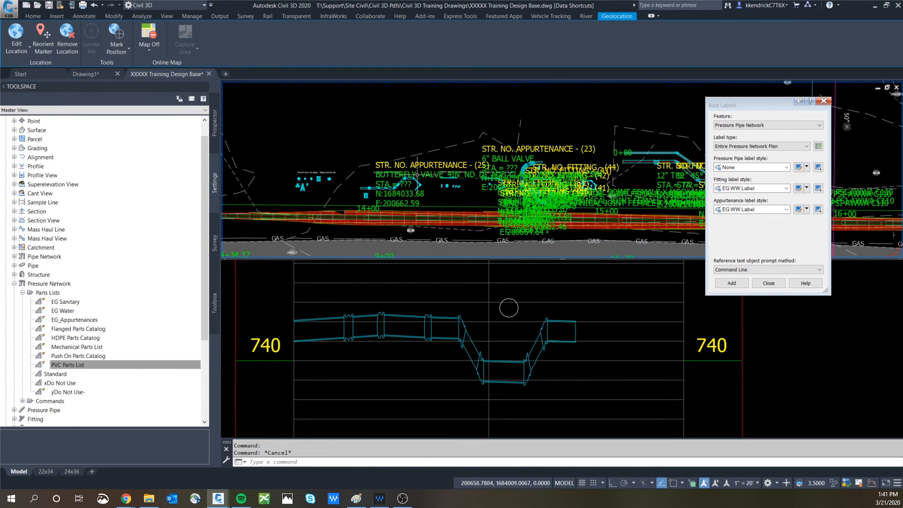
{"action": "scroll", "coordinate": [840, 174], "scroll_direction": "up", "scroll_amount": 4}
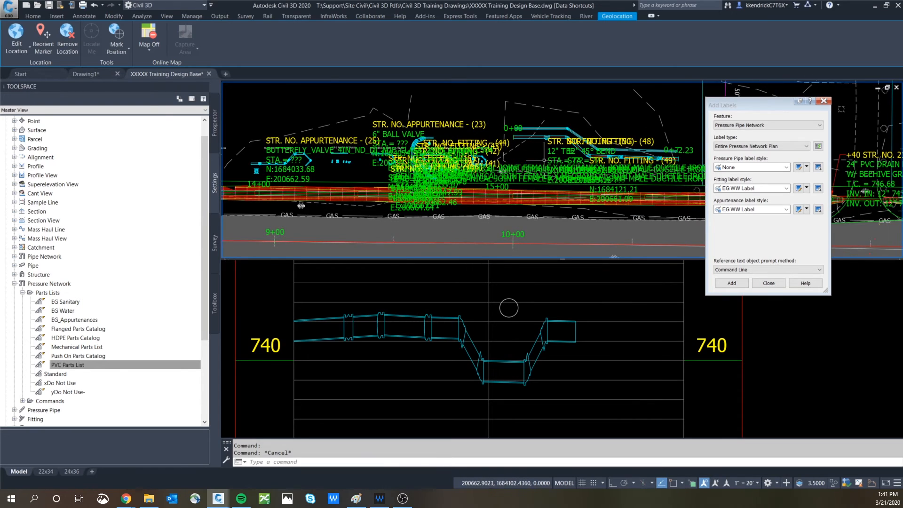
{"action": "key", "text": "Escape"}
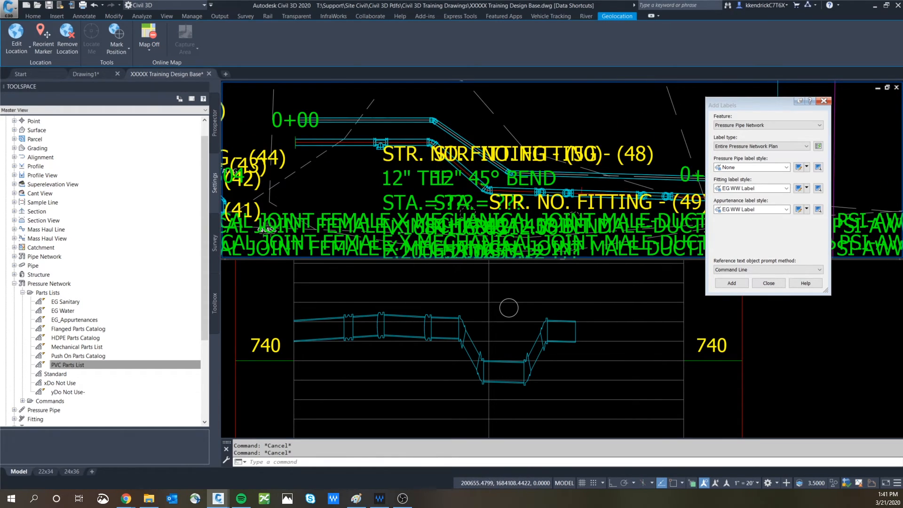
Step: Move the 12" tee's label above the pipe run, clear of the overlapping labels
{"action": "left_click", "coordinate": [405, 157]}
{"action": "left_click", "coordinate": [381, 142]}
{"action": "scroll", "coordinate": [409, 254], "scroll_direction": "down", "scroll_amount": 2}
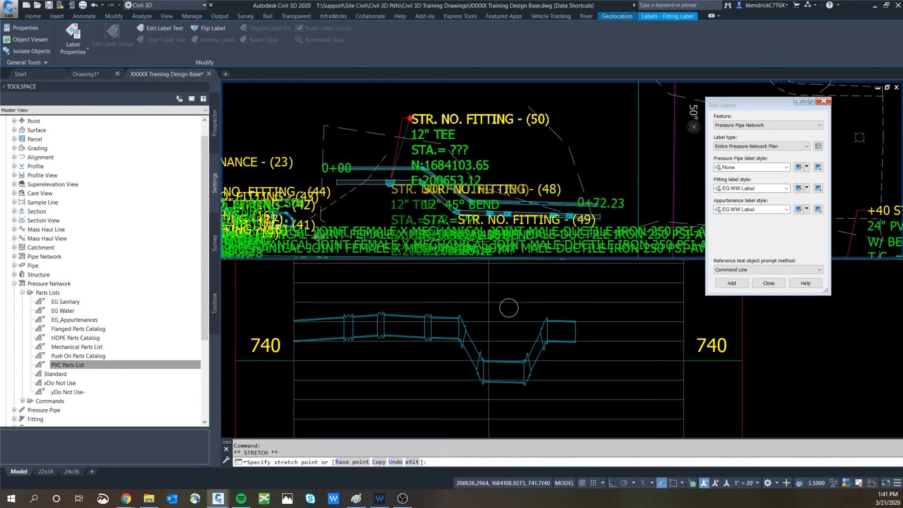
{"action": "key", "text": "Escape"}
{"action": "key", "text": "Escape"}
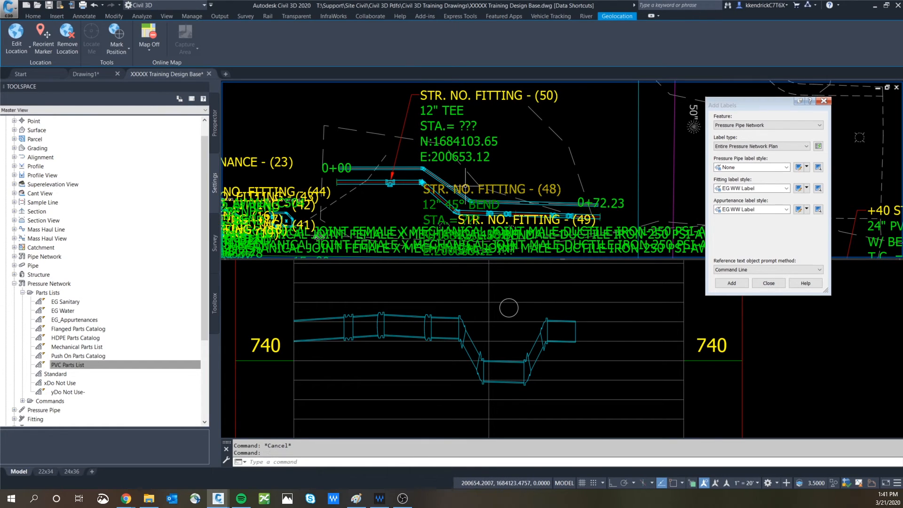
Step: Move the first 12" 45° bend's label beside the tee label, above the pipe run
{"action": "left_click", "coordinate": [451, 189]}
{"action": "left_click", "coordinate": [422, 189]}
{"action": "middle_click_drag", "start_coordinate": [514, 113], "coordinate": [502, 171]}
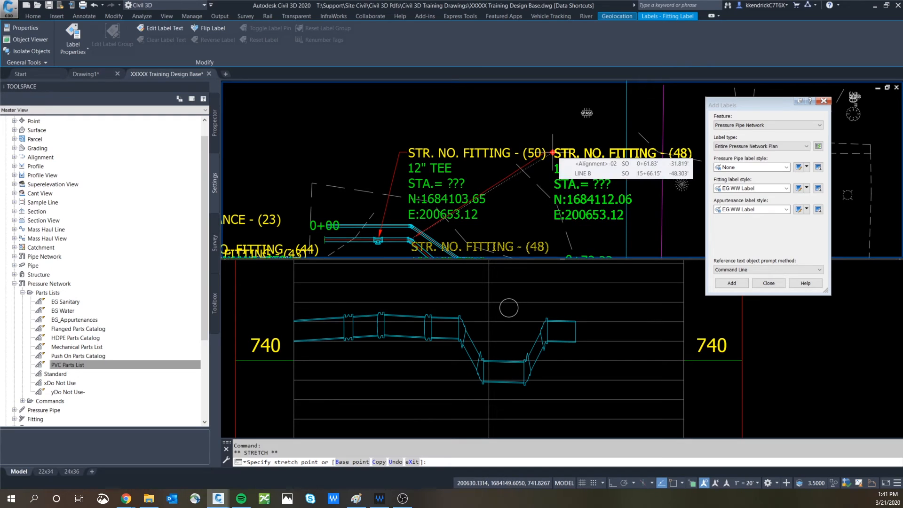
{"action": "left_click", "coordinate": [551, 152]}
{"action": "key", "text": "Escape"}
{"action": "key", "text": "Escape"}
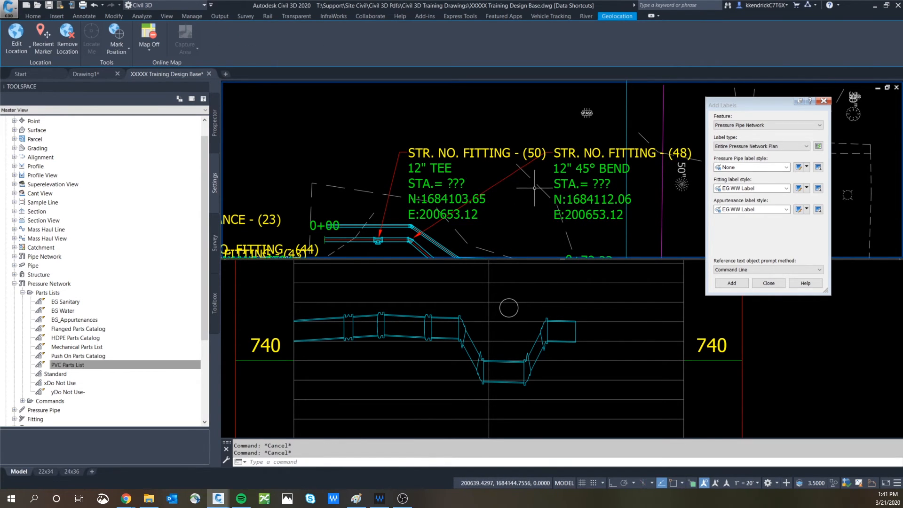
Step: Erase the two relocated labels of the 12" tee and the 12" 45° bend
{"action": "middle_click_drag", "start_coordinate": [535, 188], "coordinate": [473, 152]}
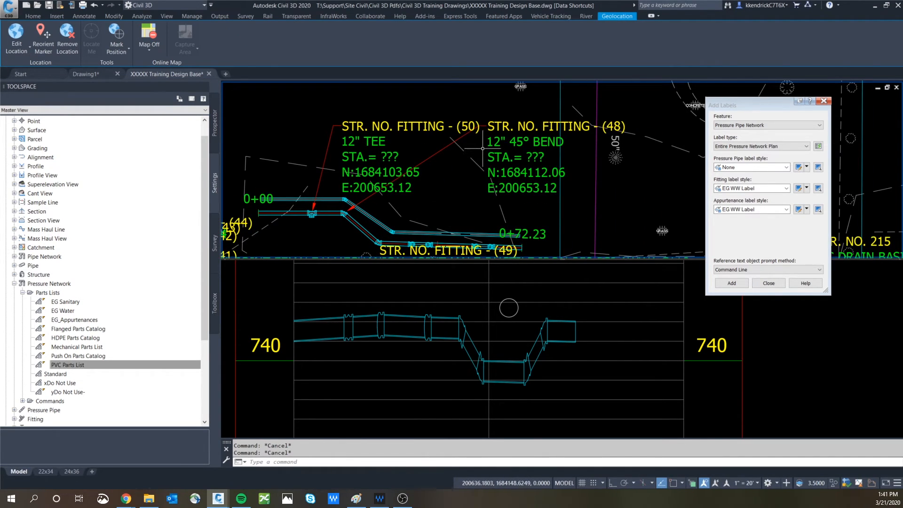
{"action": "type", "text": "e"}
{"action": "key", "text": "Return"}
{"action": "left_click", "coordinate": [532, 125]}
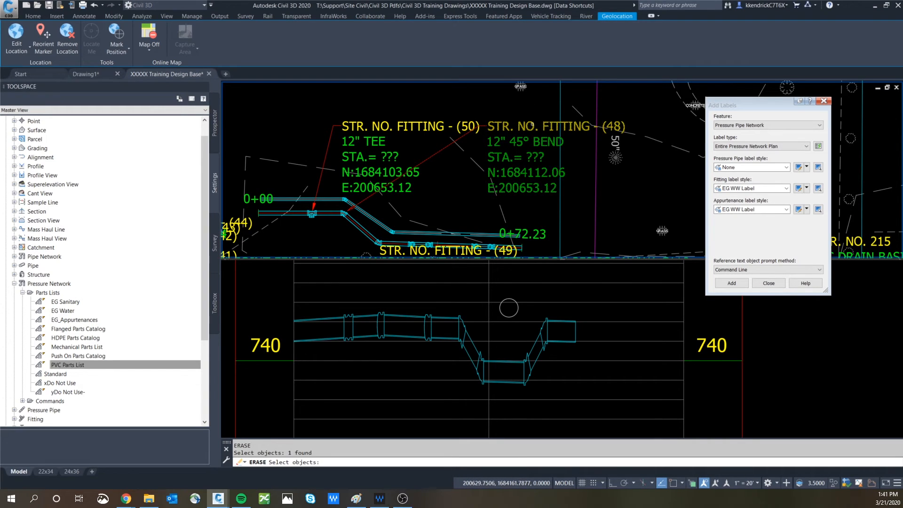
{"action": "left_click", "coordinate": [435, 141]}
{"action": "left_click", "coordinate": [379, 96]}
{"action": "scroll", "coordinate": [422, 138], "scroll_direction": "down", "scroll_amount": 4}
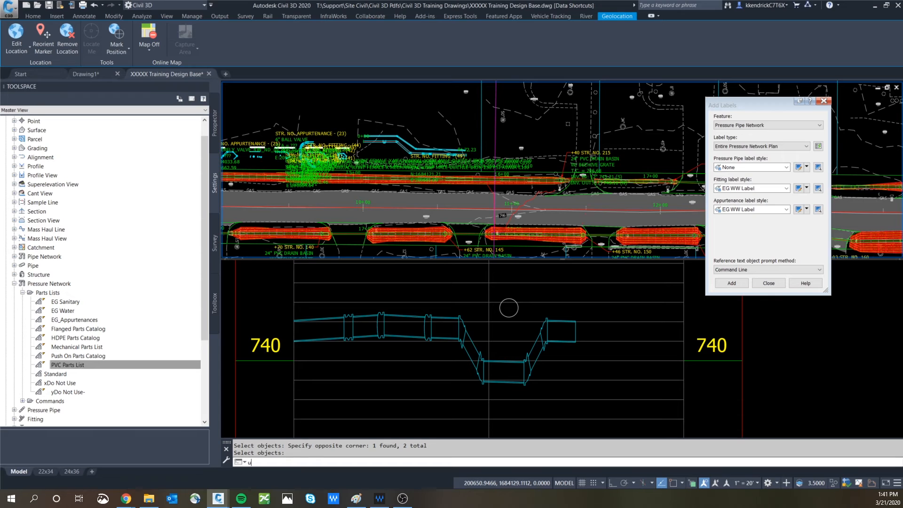
Step: Undo the label erasure, both label moves and the labelling of the entire network
{"action": "key", "text": "Return"}
{"action": "key", "text": "Return"}
{"action": "key", "text": "Return"}
{"action": "key", "text": "Return"}
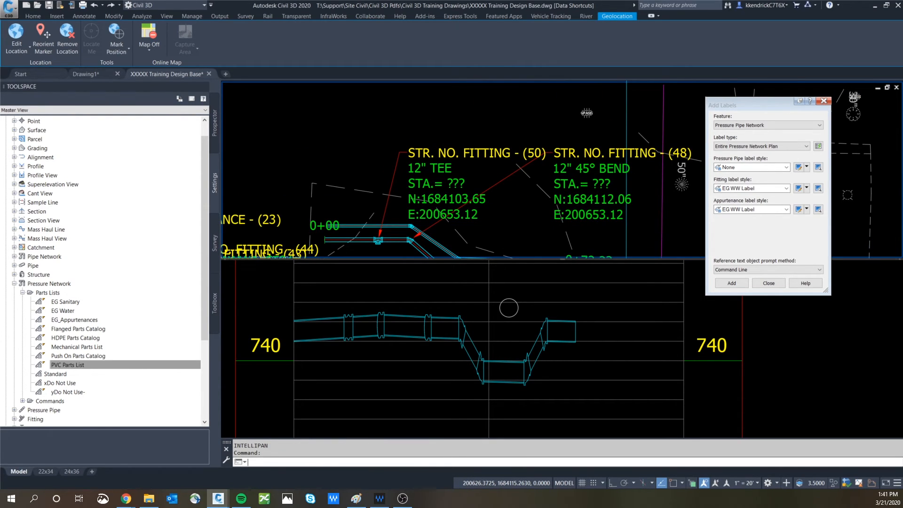
{"action": "key", "text": "Return"}
{"action": "key", "text": "Return"}
{"action": "key", "text": "Return"}
{"action": "key", "text": "Return"}
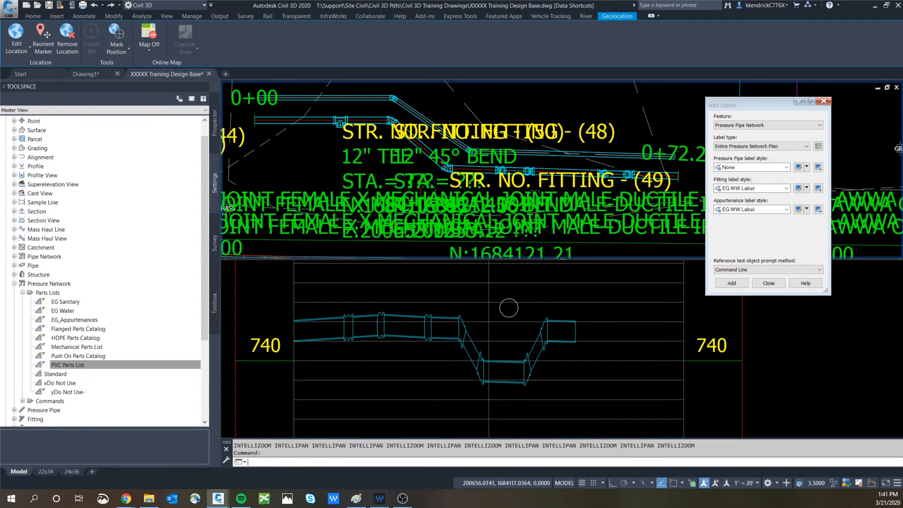
{"action": "key", "text": "Return"}
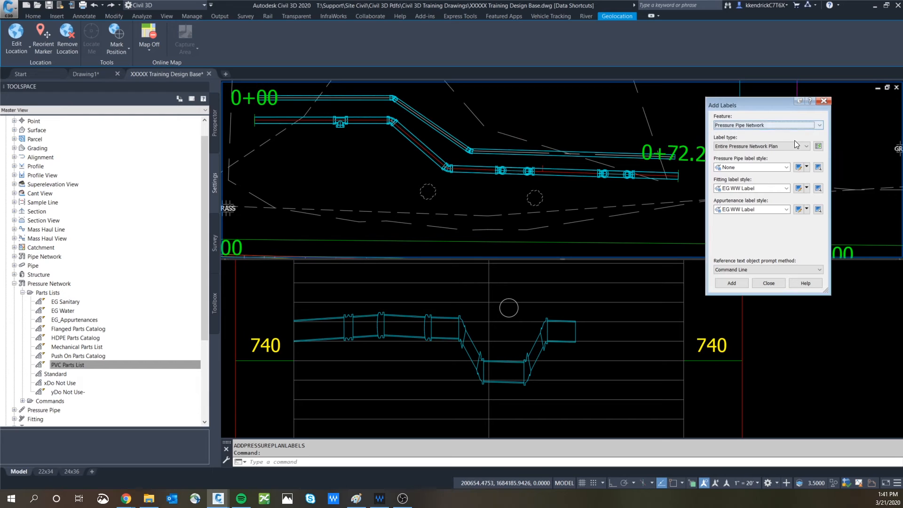
Step: Set the label type to Single Pressure Part Plan, with EG WW Label for the fitting and appurtenance styles
{"action": "left_click", "coordinate": [797, 143]}
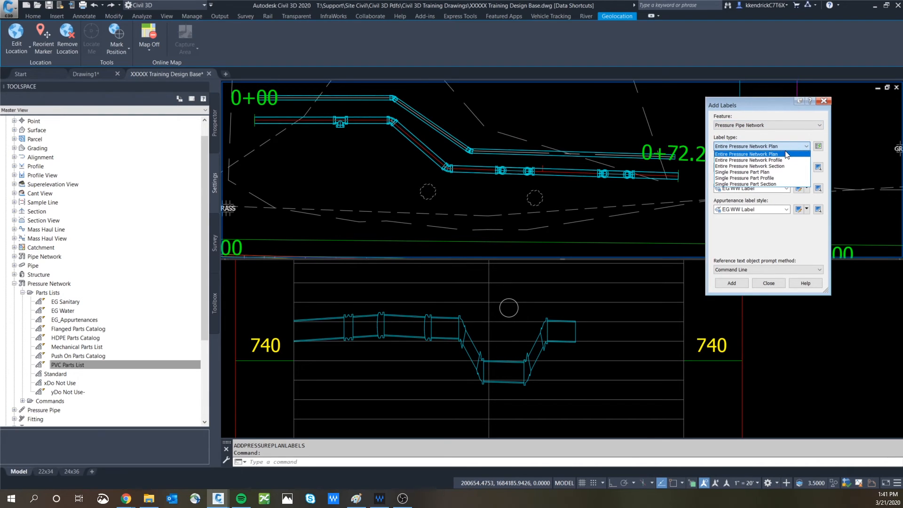
{"action": "left_click", "coordinate": [731, 173]}
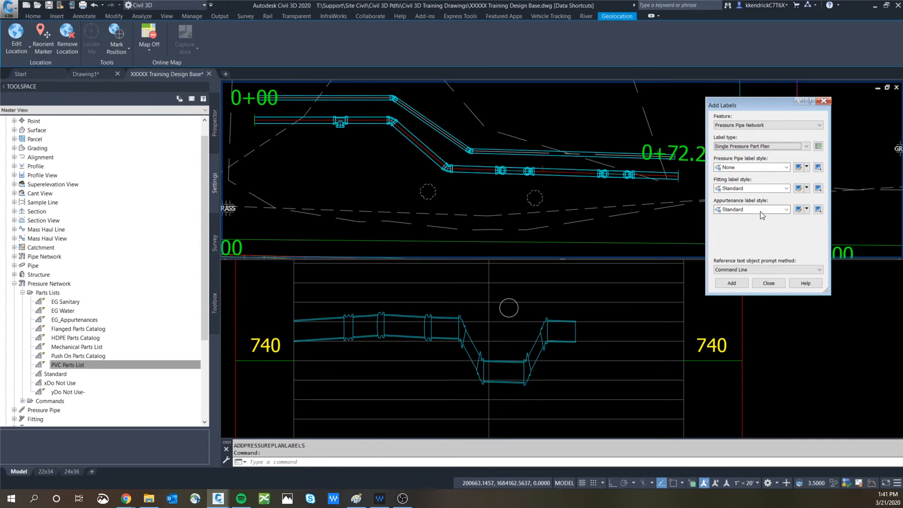
{"action": "left_click", "coordinate": [748, 188]}
{"action": "left_click", "coordinate": [742, 196]}
{"action": "left_click", "coordinate": [739, 210]}
{"action": "left_click", "coordinate": [745, 217]}
Step: Add single-part plan labels to the 12" tee and the adjacent 12" 45° bend
{"action": "left_click", "coordinate": [731, 283]}
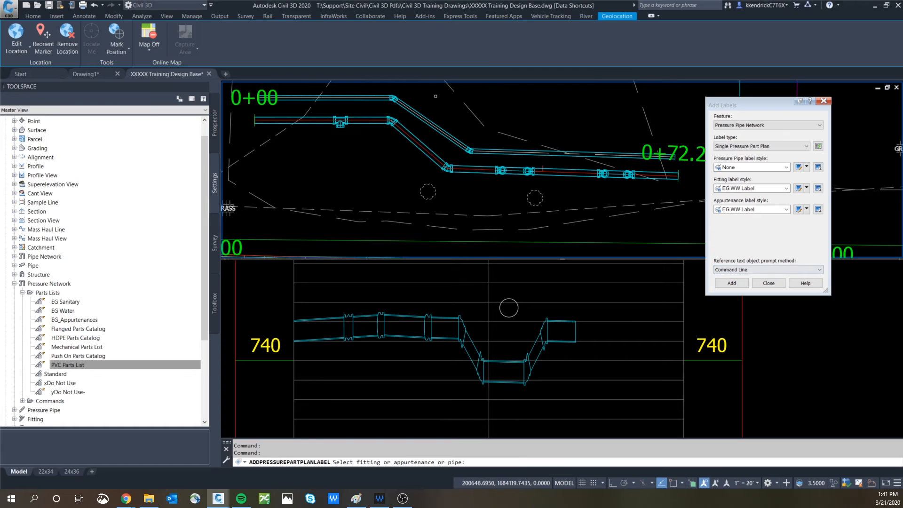
{"action": "scroll", "coordinate": [316, 111], "scroll_direction": "up", "scroll_amount": 4}
{"action": "left_click", "coordinate": [383, 143]}
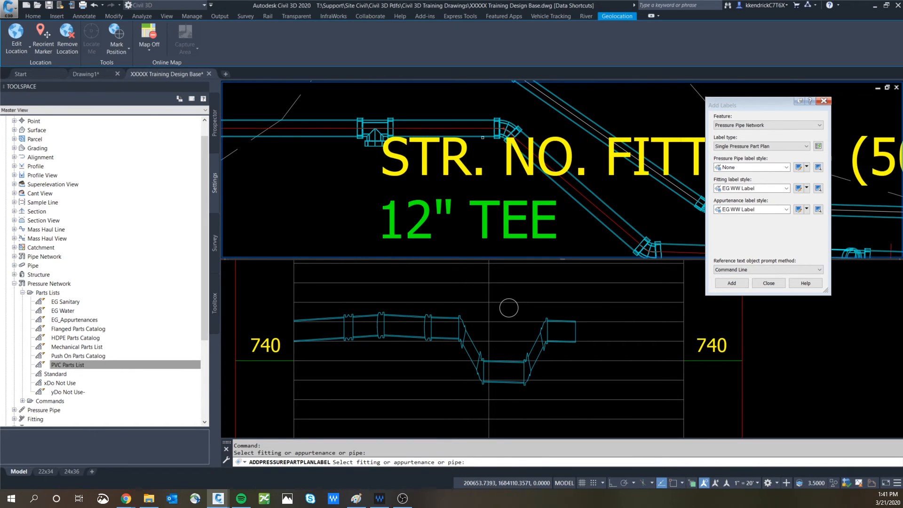
{"action": "left_click", "coordinate": [507, 129]}
{"action": "key", "text": "Escape"}
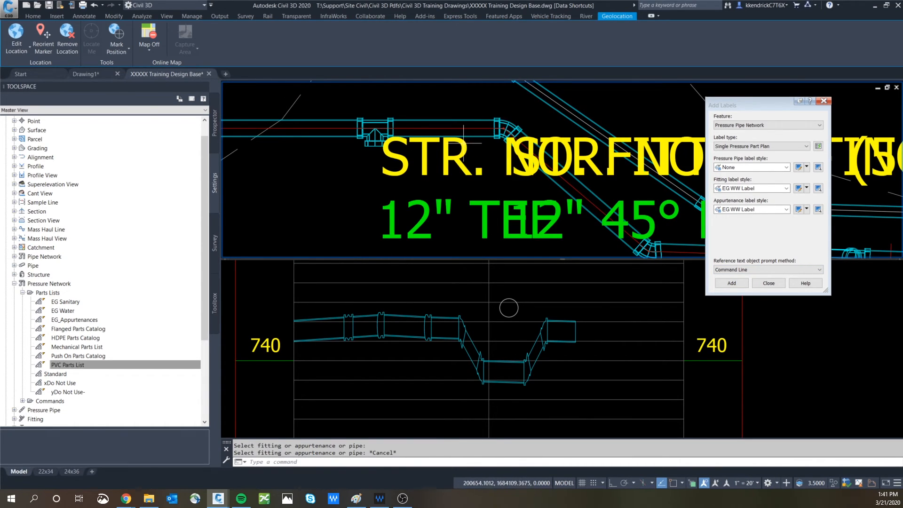
Step: Move the 12" tee's plan label to clear space below and left of the tee, with a leader
{"action": "left_click", "coordinate": [464, 148]}
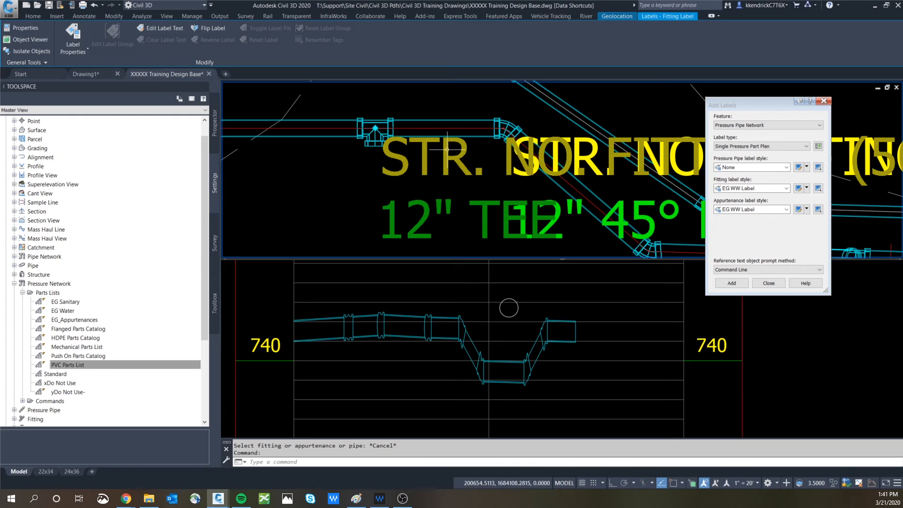
{"action": "left_click", "coordinate": [375, 127]}
{"action": "scroll", "coordinate": [375, 128], "scroll_direction": "down", "scroll_amount": 5}
{"action": "middle_click_drag", "start_coordinate": [374, 128], "coordinate": [469, 116]}
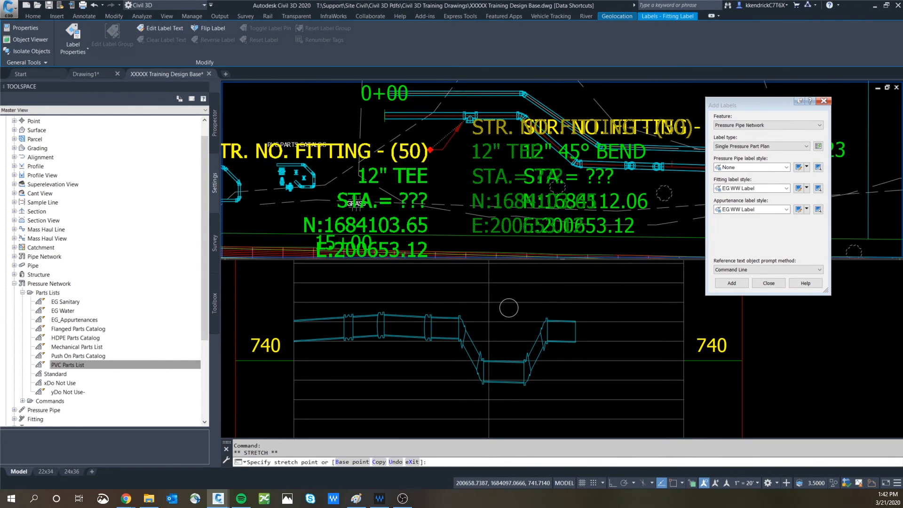
{"action": "left_click", "coordinate": [443, 150]}
{"action": "key", "text": "Escape"}
{"action": "key", "text": "Escape"}
Step: Move the plan label of the 12" 45° bend next to the tee to clear space above and left of the pipes
{"action": "left_click", "coordinate": [547, 122]}
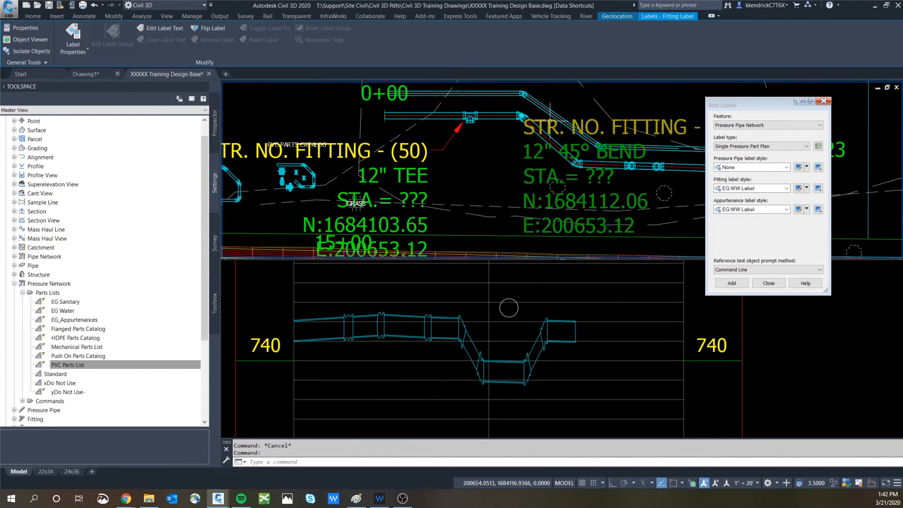
{"action": "left_click", "coordinate": [521, 116]}
{"action": "middle_click_drag", "start_coordinate": [521, 115], "coordinate": [503, 224]}
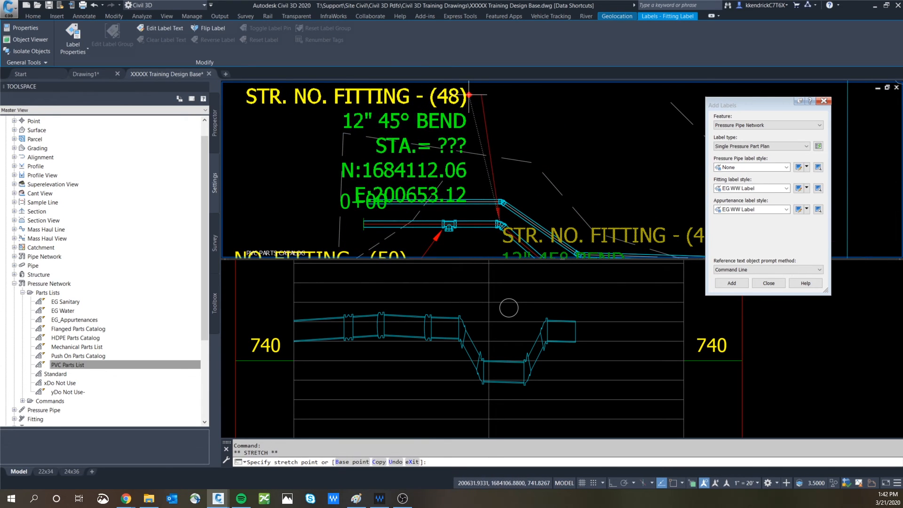
{"action": "scroll", "coordinate": [471, 94], "scroll_direction": "down", "scroll_amount": 2}
{"action": "key", "text": "Escape"}
{"action": "scroll", "coordinate": [554, 305], "scroll_direction": "down", "scroll_amount": 3}
Step: Label the whole pressure network in the profile view using the Entire Pressure Network Profile label type
{"action": "left_click", "coordinate": [772, 157]}
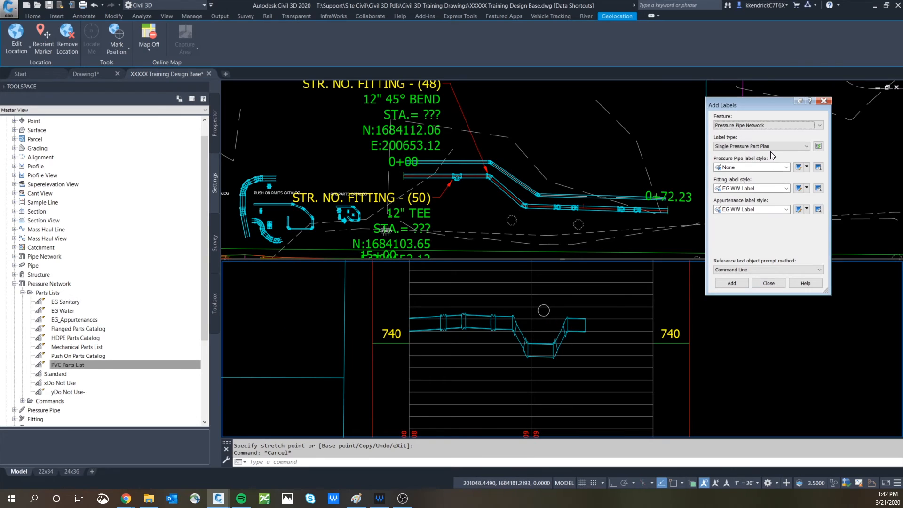
{"action": "left_click", "coordinate": [771, 148]}
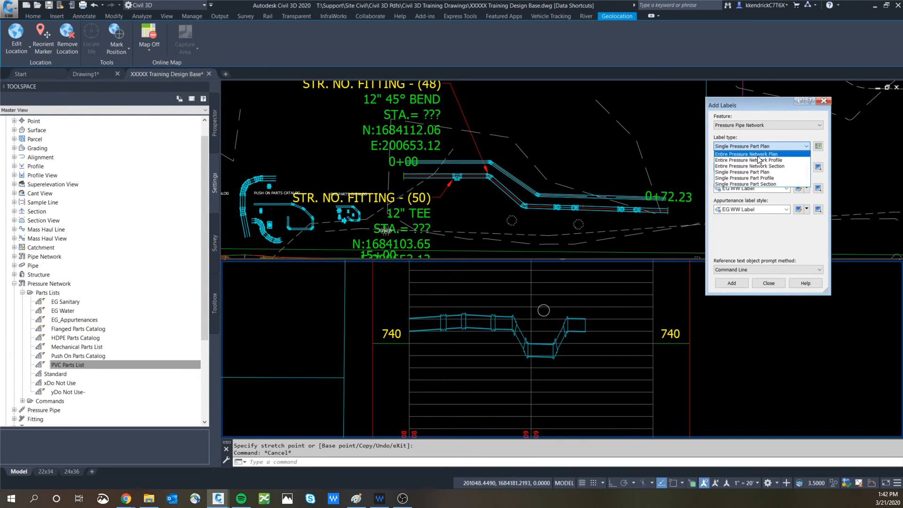
{"action": "left_click", "coordinate": [740, 161]}
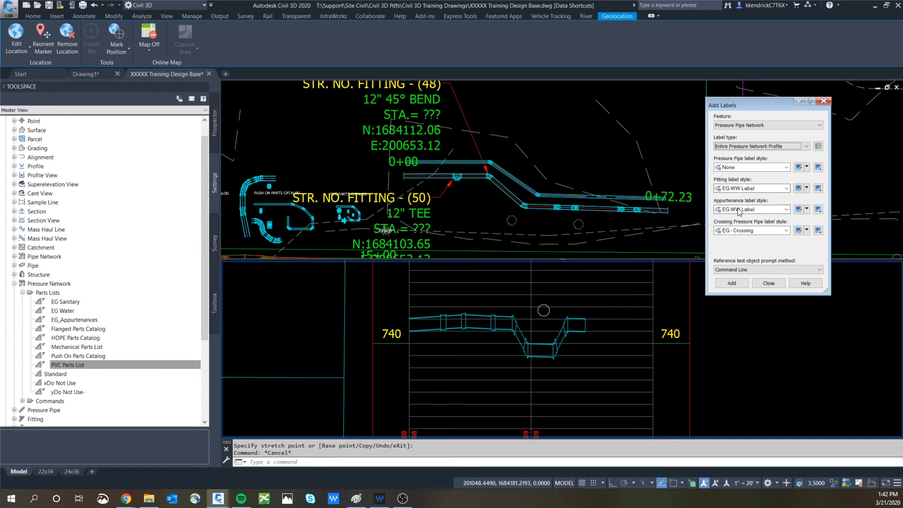
{"action": "left_click", "coordinate": [732, 284]}
{"action": "scroll", "coordinate": [442, 320], "scroll_direction": "up", "scroll_amount": 4}
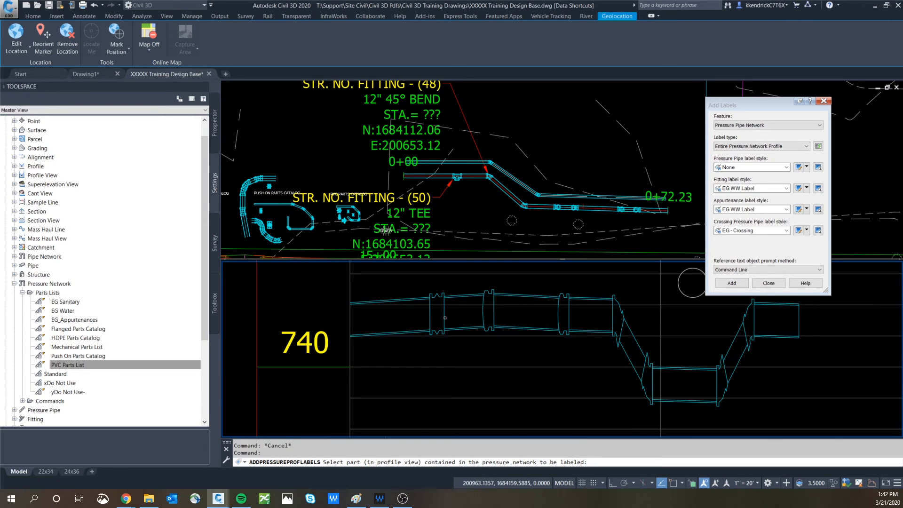
{"action": "left_click", "coordinate": [442, 316]}
{"action": "key", "text": "Escape"}
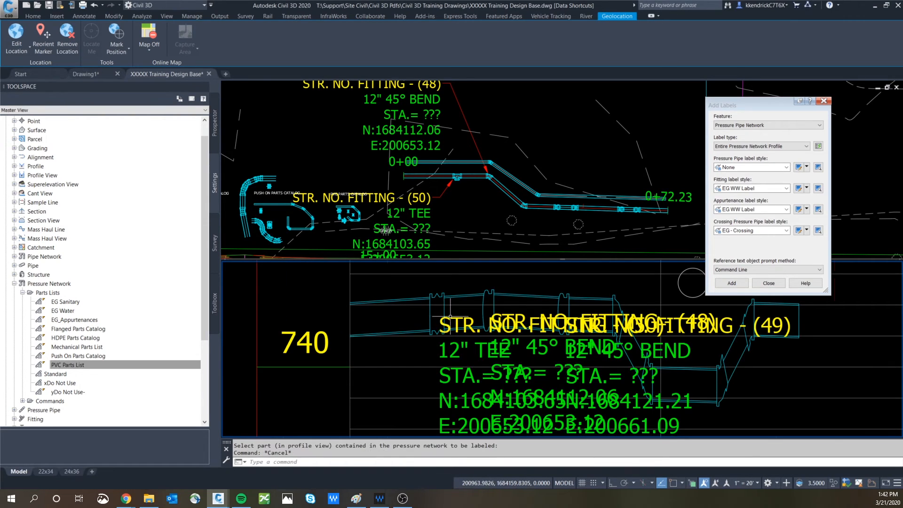
Step: Move the 12" tee's profile label below and left of the network, near the edge of the profile grid
{"action": "scroll", "coordinate": [479, 303], "scroll_direction": "down", "scroll_amount": 4}
{"action": "left_click", "coordinate": [480, 305]}
{"action": "left_click", "coordinate": [473, 291]}
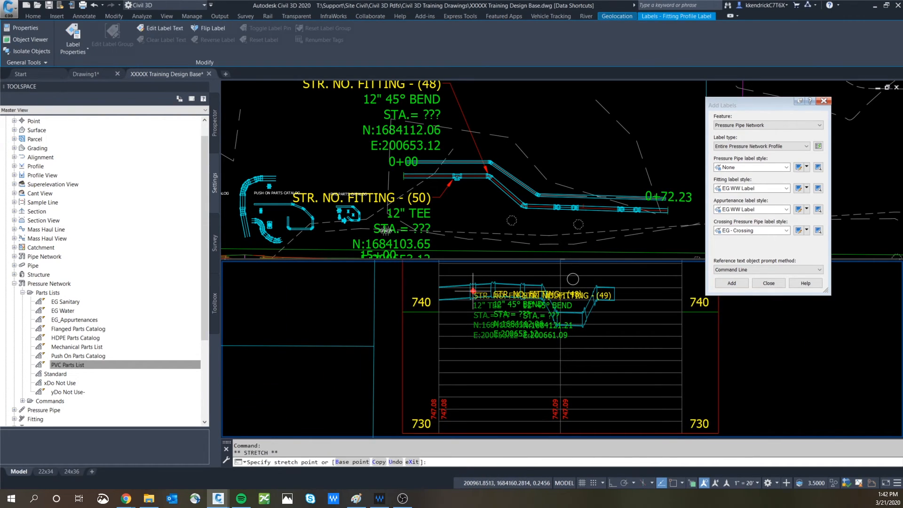
{"action": "left_click", "coordinate": [454, 318]}
{"action": "key", "text": "Escape"}
Step: Move the profile label of the first 12" 45° bend after the tee straight down into clear space below the network
{"action": "left_click", "coordinate": [497, 304]}
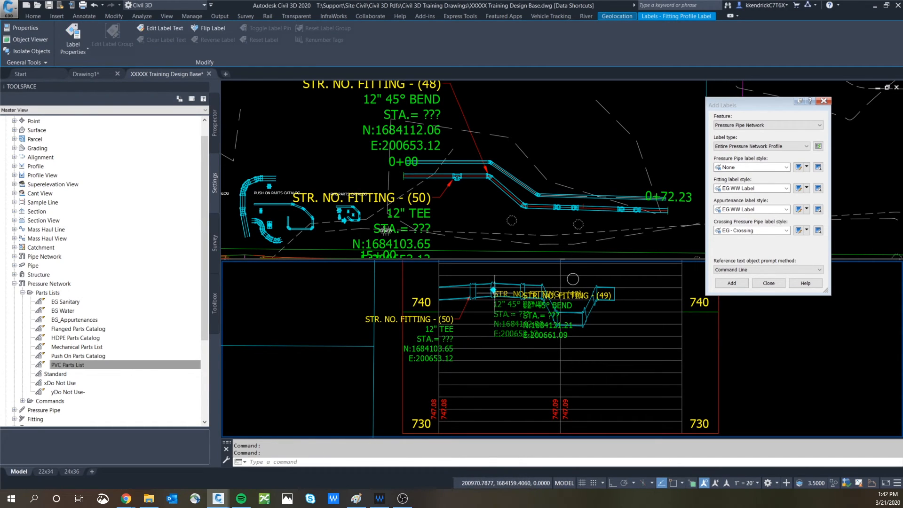
{"action": "left_click", "coordinate": [493, 289]}
{"action": "middle_click_drag", "start_coordinate": [488, 363], "coordinate": [501, 332]}
{"action": "key", "text": "Escape"}
{"action": "key", "text": "Escape"}
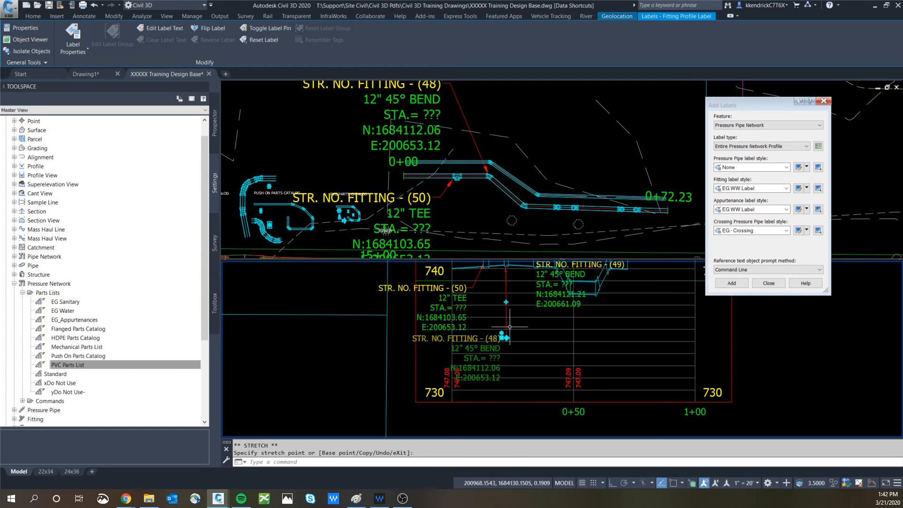
Step: Move the profile label of the second 12" 45° bend below the network, beside the first bend's label
{"action": "left_click", "coordinate": [551, 272]}
{"action": "middle_click_drag", "start_coordinate": [552, 272], "coordinate": [546, 302]}
{"action": "left_click", "coordinate": [536, 264]}
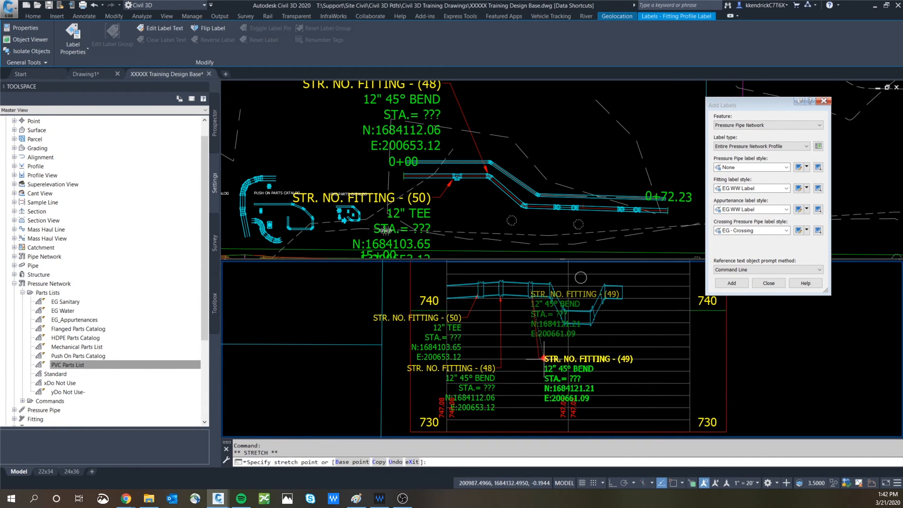
{"action": "left_click", "coordinate": [539, 366]}
{"action": "key", "text": "Escape"}
{"action": "key", "text": "Escape"}
{"action": "scroll", "coordinate": [547, 334], "scroll_direction": "down", "scroll_amount": 2}
{"action": "middle_click_drag", "start_coordinate": [547, 334], "coordinate": [545, 360]}
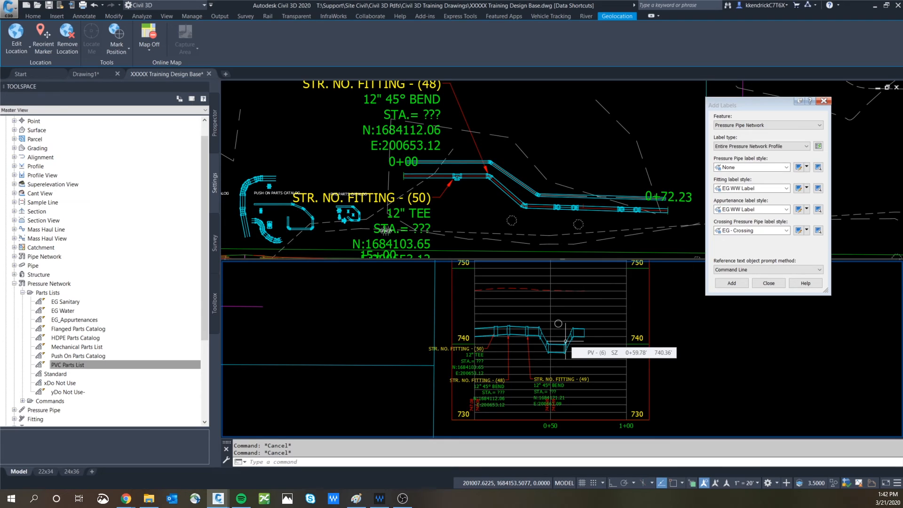
Step: Close the Add Labels dialog and open Swap Pressure Parts for the last pipe near station 0+72.23 in plan
{"action": "left_click", "coordinate": [585, 132]}
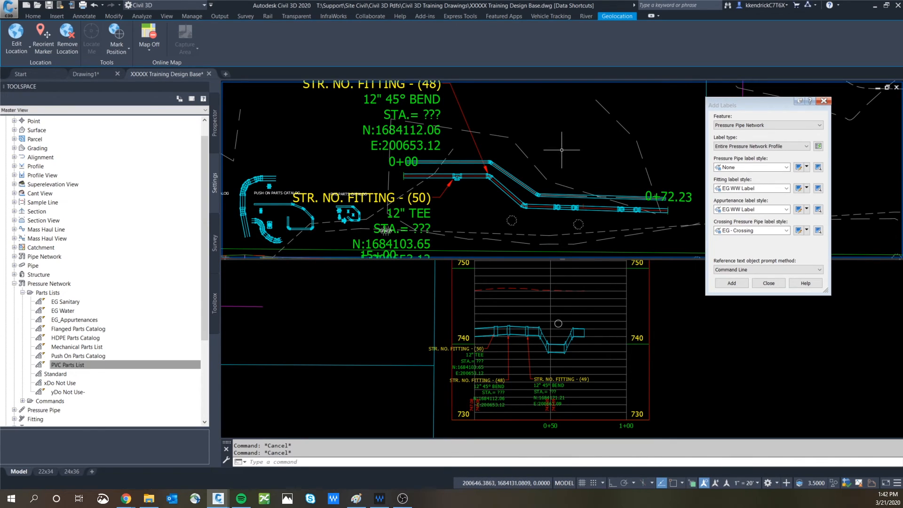
{"action": "middle_click_drag", "start_coordinate": [564, 153], "coordinate": [430, 145]}
{"action": "scroll", "coordinate": [507, 200], "scroll_direction": "up", "scroll_amount": 3}
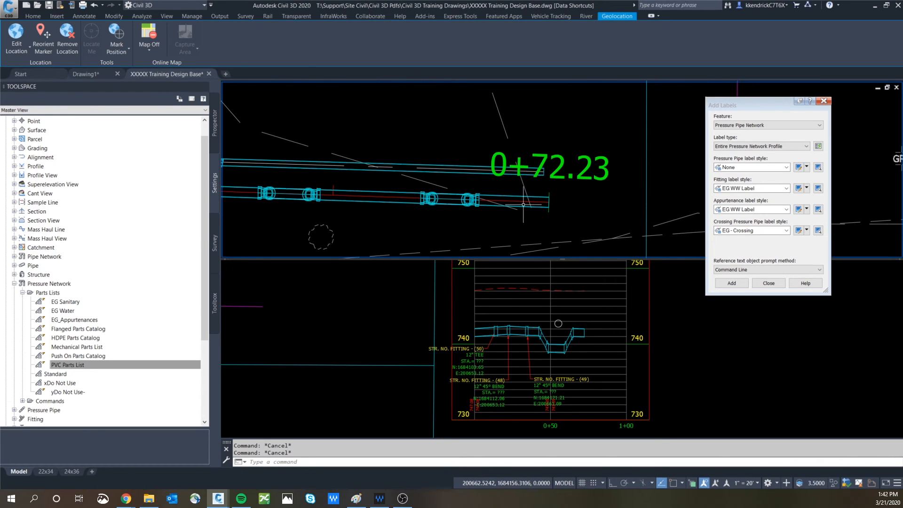
{"action": "left_click", "coordinate": [824, 101]}
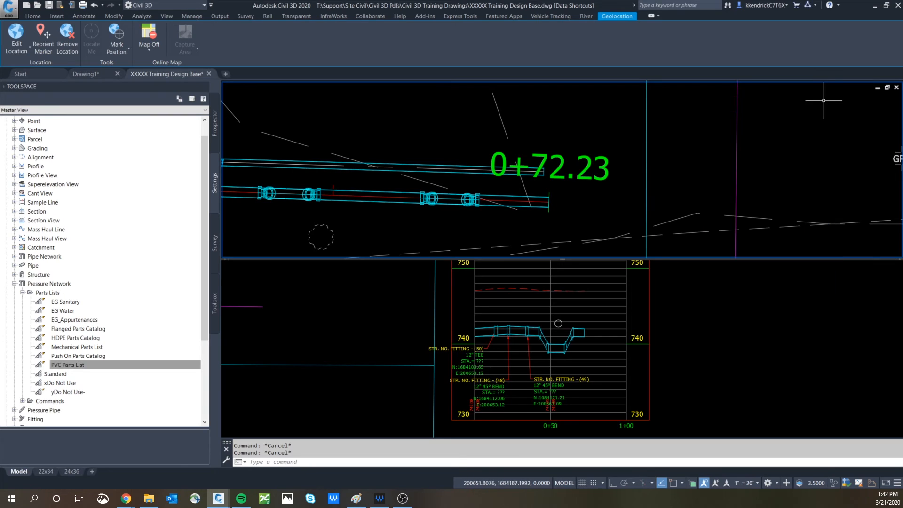
{"action": "left_click", "coordinate": [515, 196]}
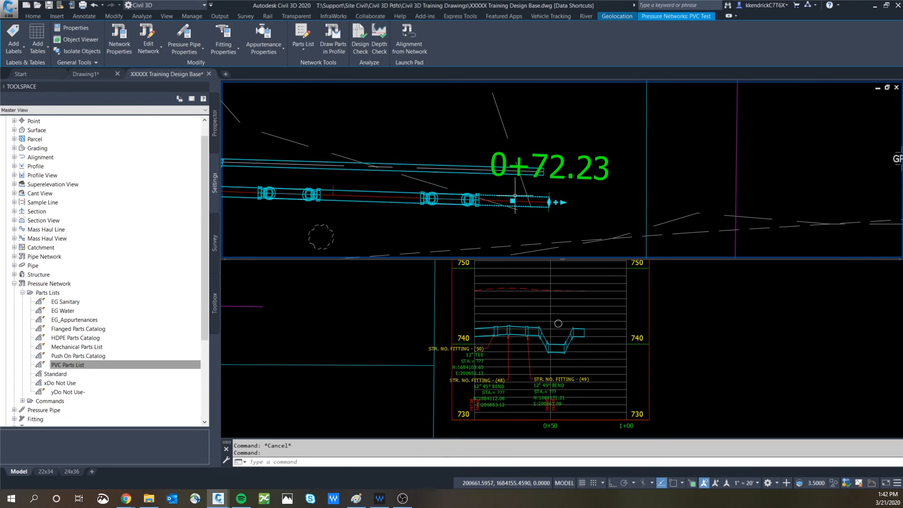
{"action": "right_click", "coordinate": [466, 141]}
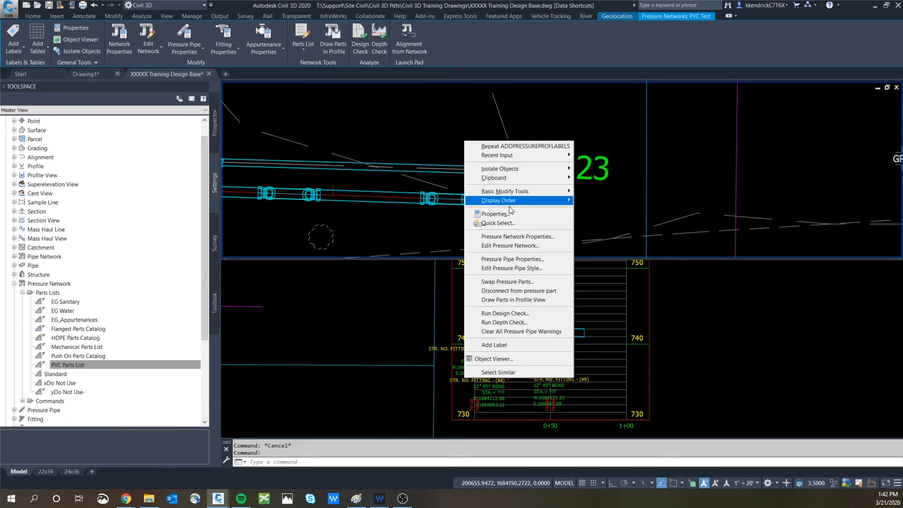
{"action": "left_click", "coordinate": [505, 282]}
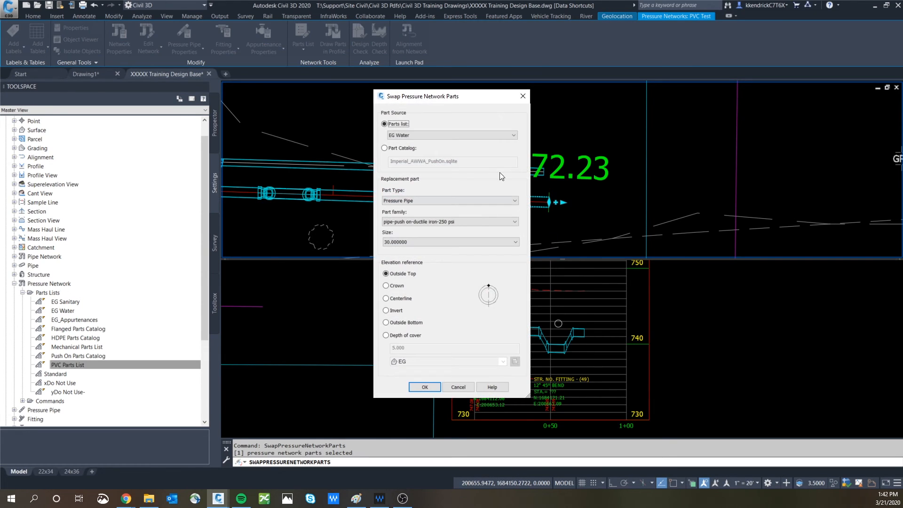
{"action": "left_click_drag", "start_coordinate": [481, 104], "coordinate": [718, 99]}
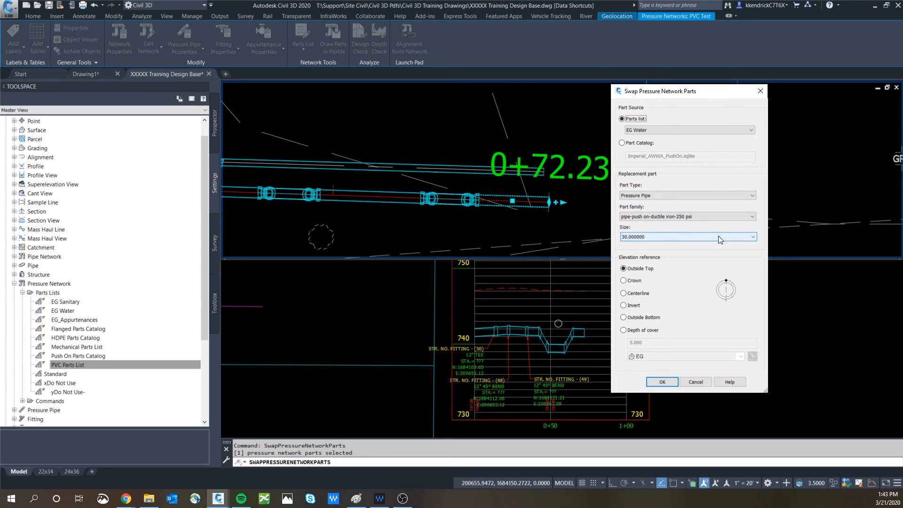
Step: Swap the end pipe for a size 4 pipe of the pipe-push on-ductile iron-350 psi family from the EG Water parts list
{"action": "left_click", "coordinate": [699, 236]}
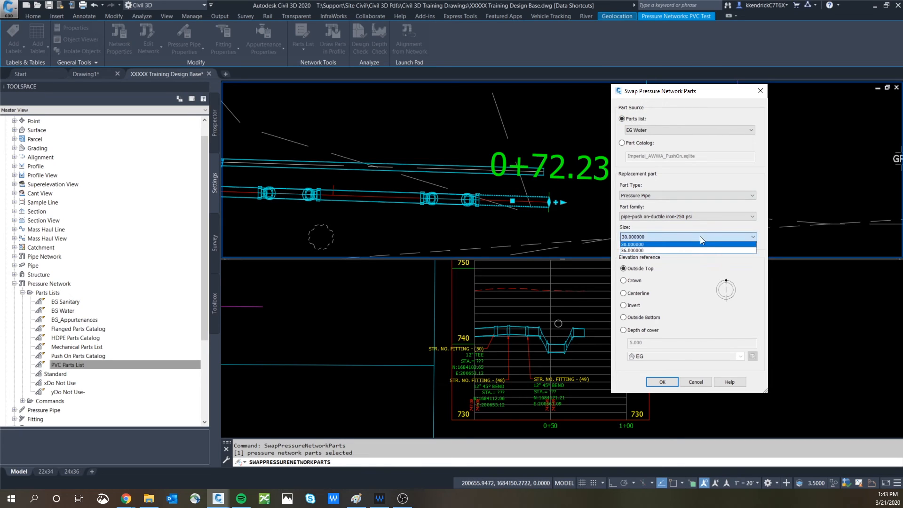
{"action": "left_click", "coordinate": [700, 236]}
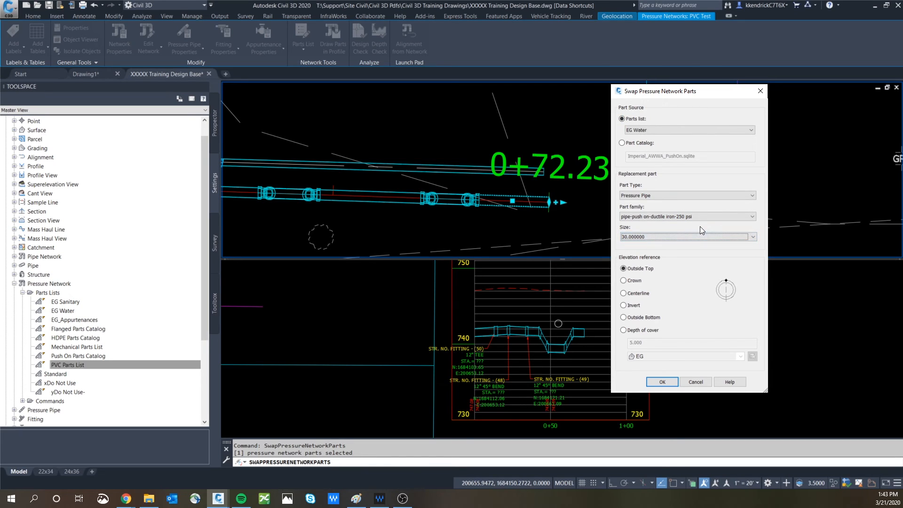
{"action": "left_click", "coordinate": [696, 213]}
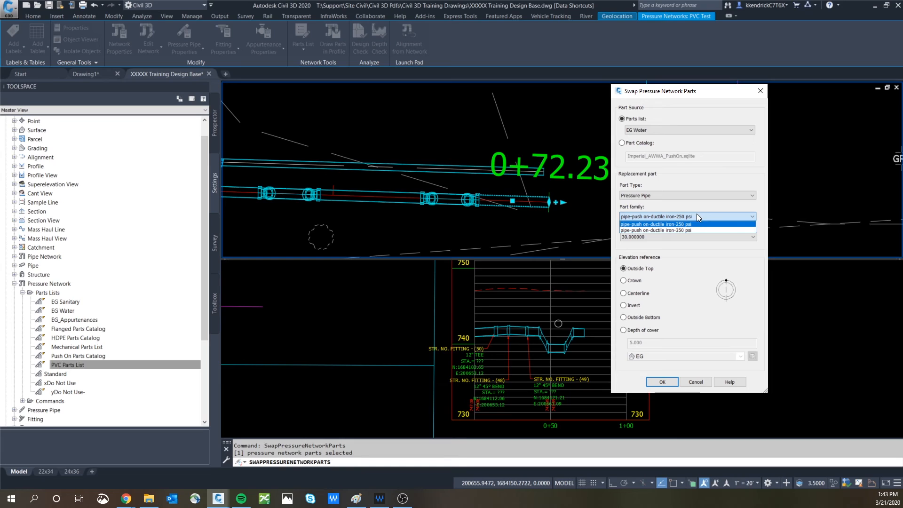
{"action": "left_click", "coordinate": [684, 230]}
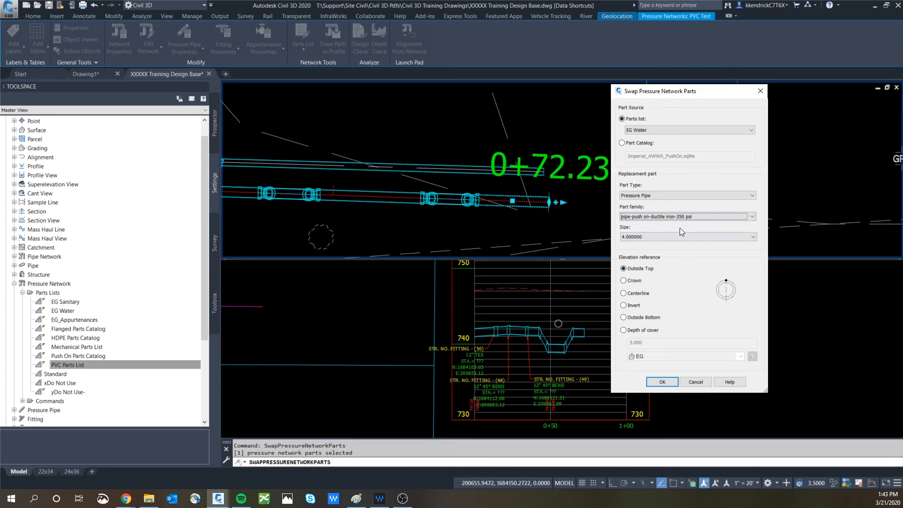
{"action": "left_click", "coordinate": [678, 236]}
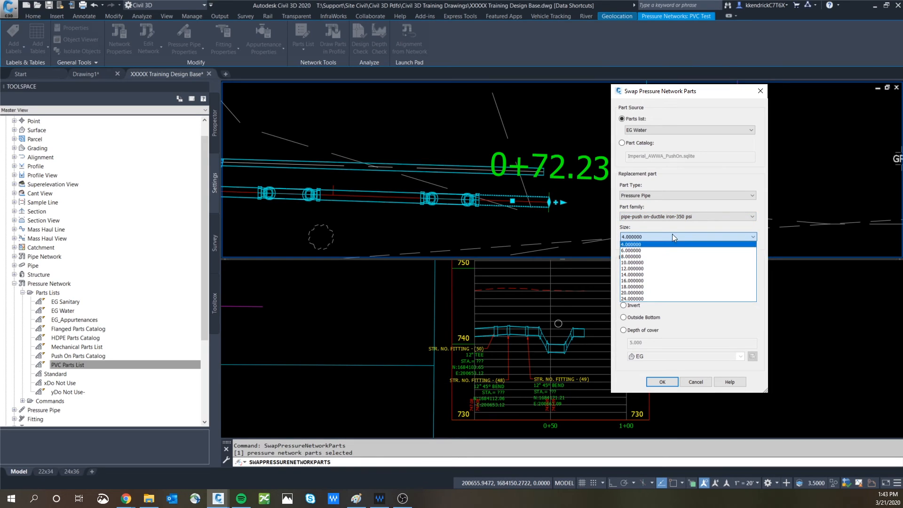
{"action": "left_click", "coordinate": [674, 235]}
{"action": "left_click", "coordinate": [678, 217]}
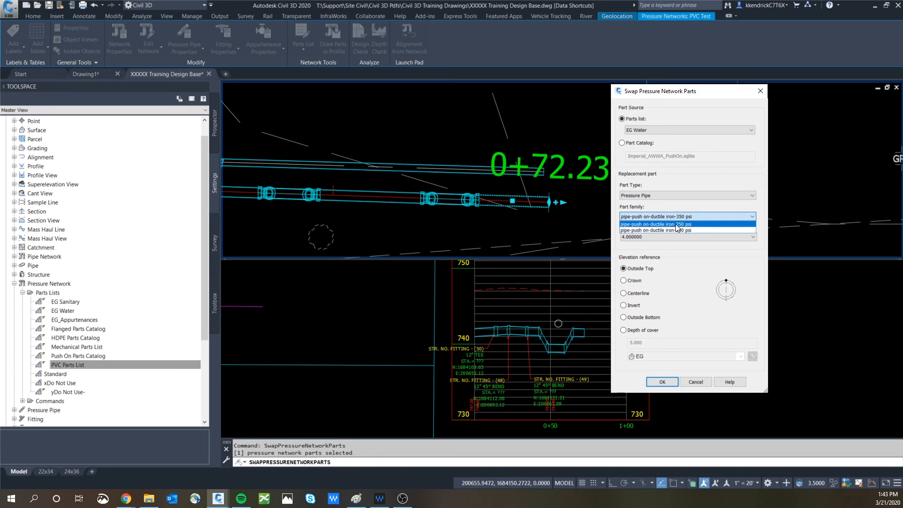
{"action": "left_click", "coordinate": [677, 230]}
{"action": "left_click", "coordinate": [673, 237]}
{"action": "left_click", "coordinate": [669, 237]}
{"action": "left_click", "coordinate": [673, 218]}
{"action": "left_click", "coordinate": [668, 231]}
{"action": "left_click", "coordinate": [667, 238]}
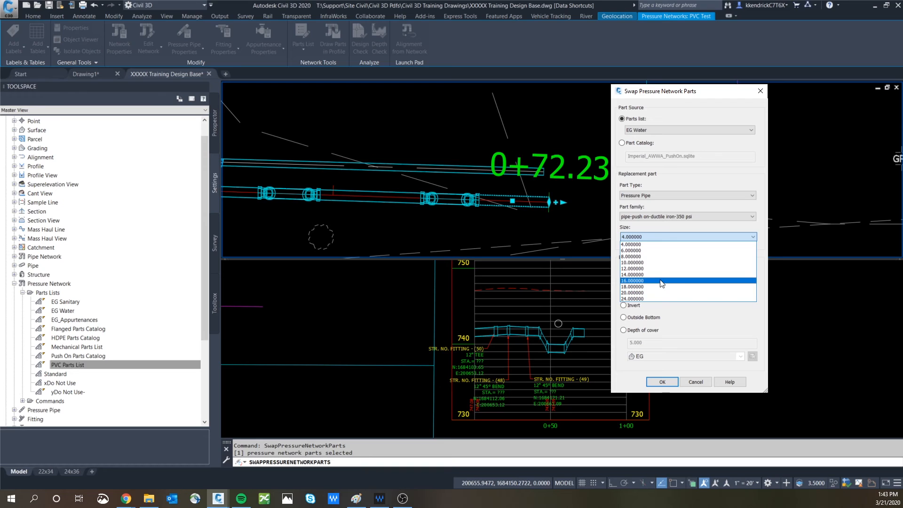
{"action": "left_click", "coordinate": [641, 245]}
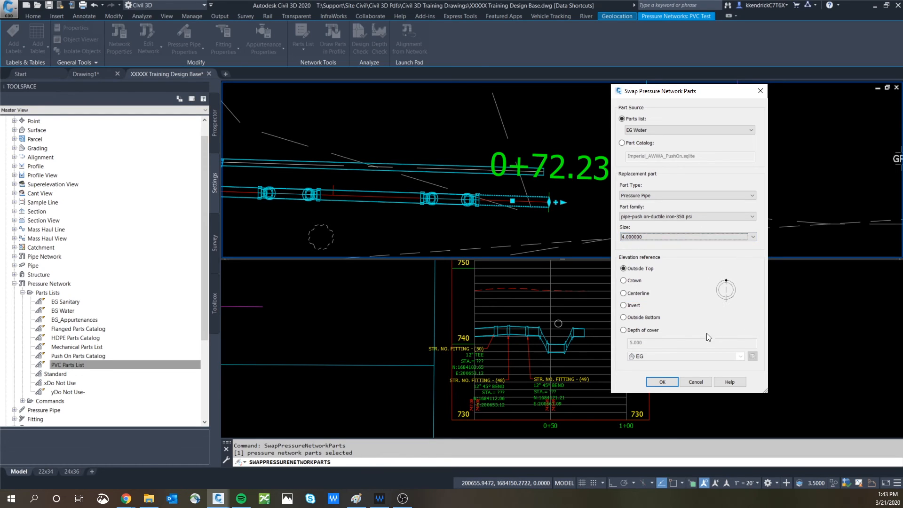
{"action": "left_click", "coordinate": [663, 381]}
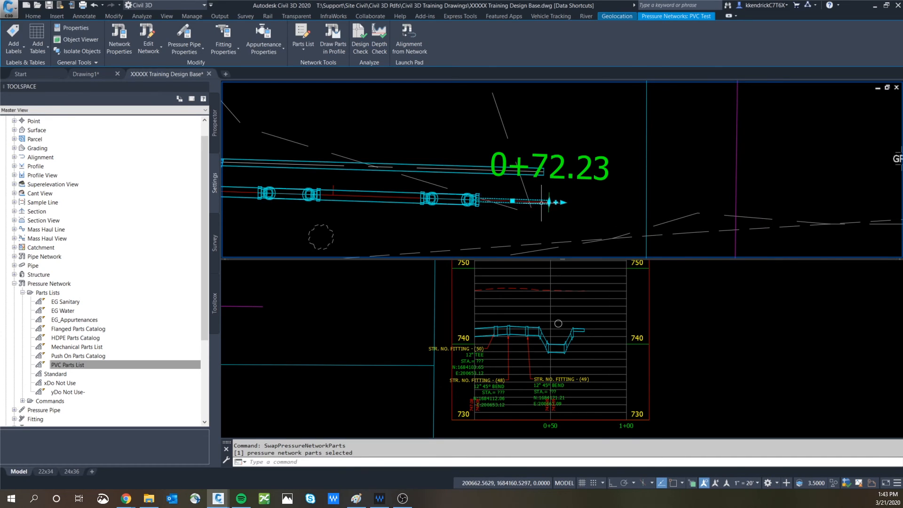
Step: Examine the swapped end pipe and its connection to the neighbouring fitting in plan and profile
{"action": "scroll", "coordinate": [504, 203], "scroll_direction": "up", "scroll_amount": 4}
{"action": "key", "text": "Escape"}
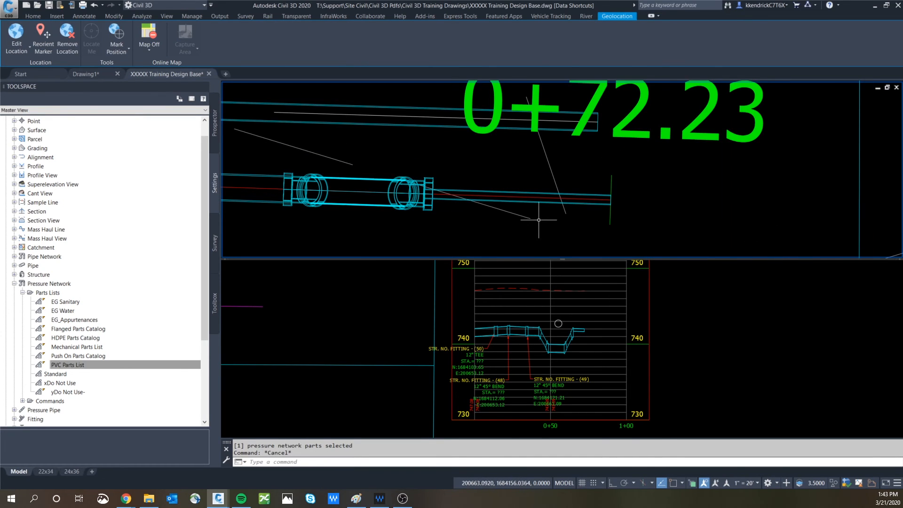
{"action": "scroll", "coordinate": [574, 249], "scroll_direction": "up", "scroll_amount": 2}
{"action": "scroll", "coordinate": [585, 328], "scroll_direction": "up", "scroll_amount": 2}
{"action": "scroll", "coordinate": [562, 326], "scroll_direction": "up", "scroll_amount": 2}
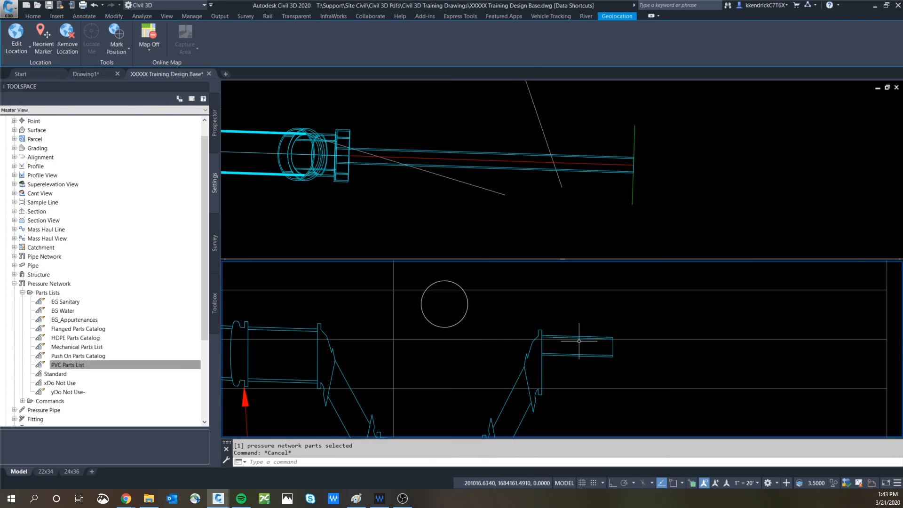
{"action": "scroll", "coordinate": [581, 340], "scroll_direction": "down", "scroll_amount": 2}
{"action": "left_click", "coordinate": [517, 232]}
{"action": "scroll", "coordinate": [517, 231], "scroll_direction": "down", "scroll_amount": 2}
{"action": "middle_click_drag", "start_coordinate": [400, 154], "coordinate": [498, 197]}
{"action": "scroll", "coordinate": [499, 198], "scroll_direction": "down", "scroll_amount": 2}
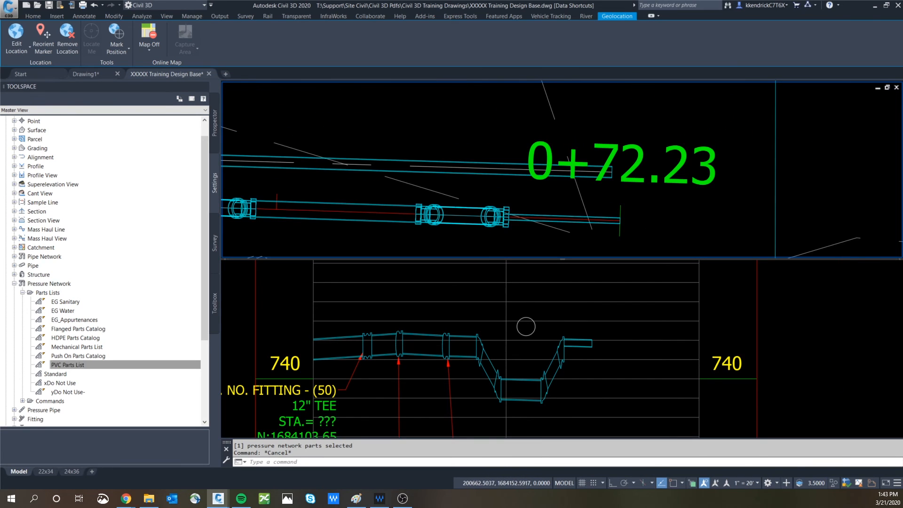
Step: Open Swap Pressure Parts for the second 45° bend in plan, where the diagonal pipe meets the long run toward station 0+72.23
{"action": "middle_click_drag", "start_coordinate": [434, 212], "coordinate": [553, 208]}
{"action": "scroll", "coordinate": [551, 207], "scroll_direction": "down", "scroll_amount": 2}
{"action": "middle_click_drag", "start_coordinate": [342, 215], "coordinate": [538, 213]}
{"action": "scroll", "coordinate": [489, 232], "scroll_direction": "up", "scroll_amount": 4}
{"action": "left_click", "coordinate": [493, 185]}
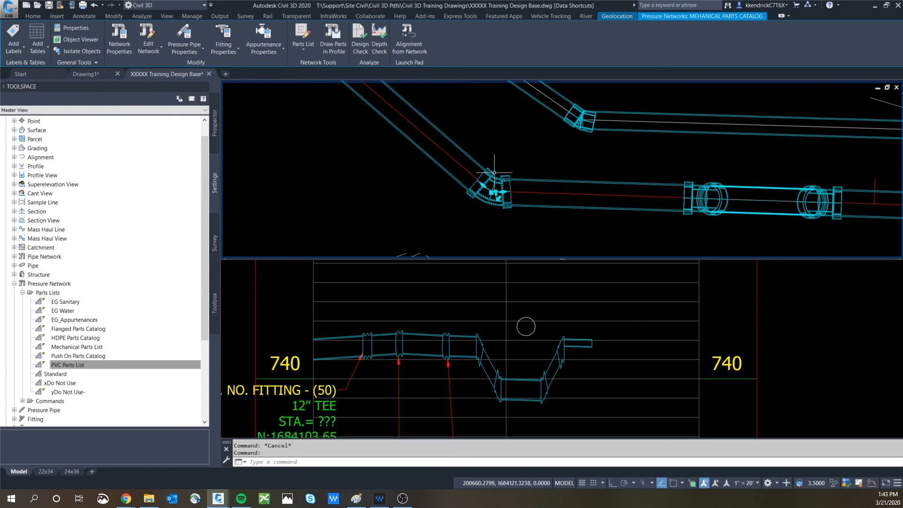
{"action": "right_click", "coordinate": [512, 143]}
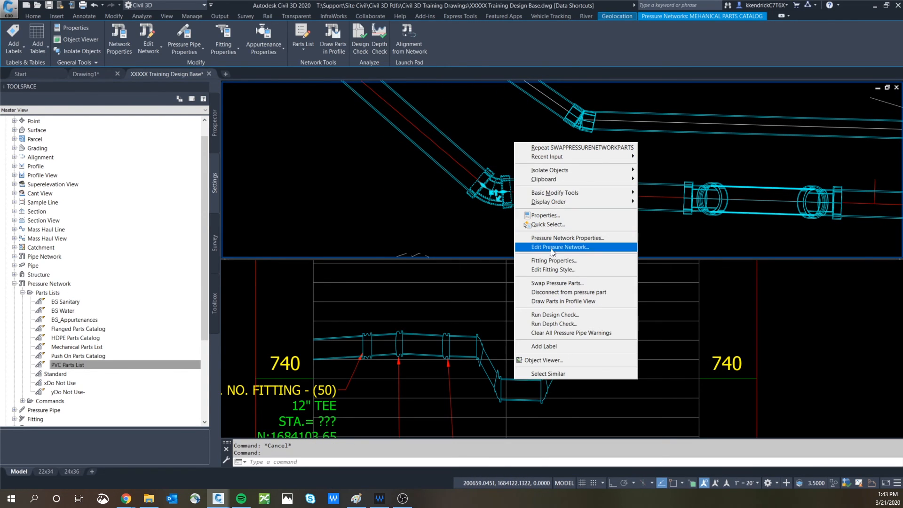
{"action": "left_click", "coordinate": [560, 284]}
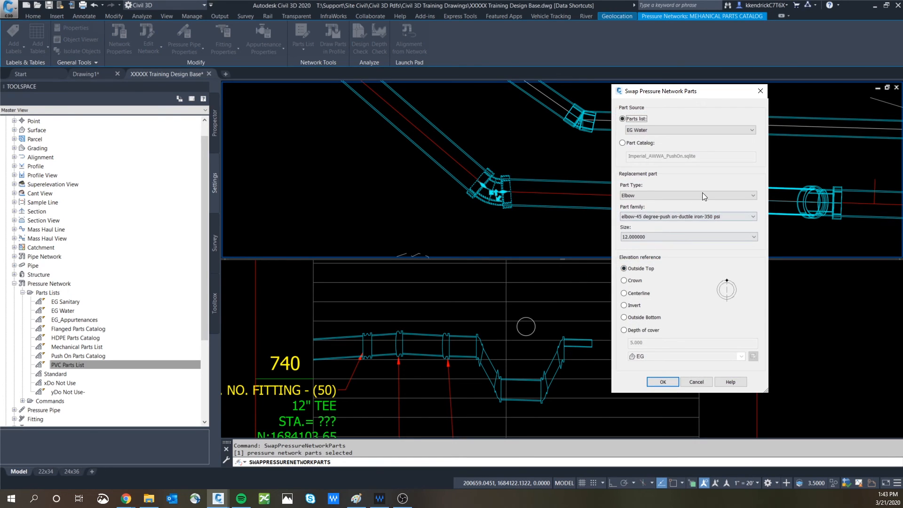
Step: Swap the second bend for a size 4 elbow of the elbow-45 degree-push on-ductile iron-350 psi family from the EG Water parts list
{"action": "left_click", "coordinate": [710, 194]}
{"action": "left_click", "coordinate": [712, 179]}
{"action": "left_click", "coordinate": [732, 237]}
{"action": "left_click", "coordinate": [634, 245]}
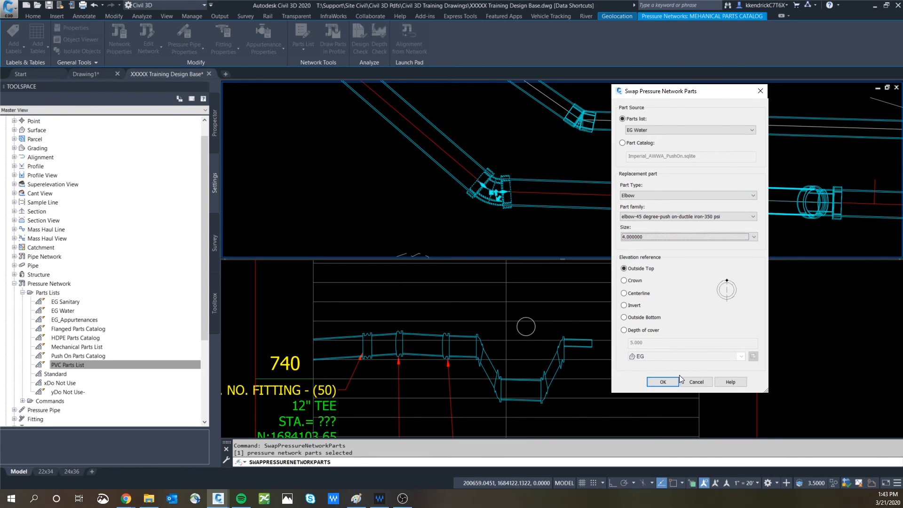
{"action": "left_click", "coordinate": [663, 382]}
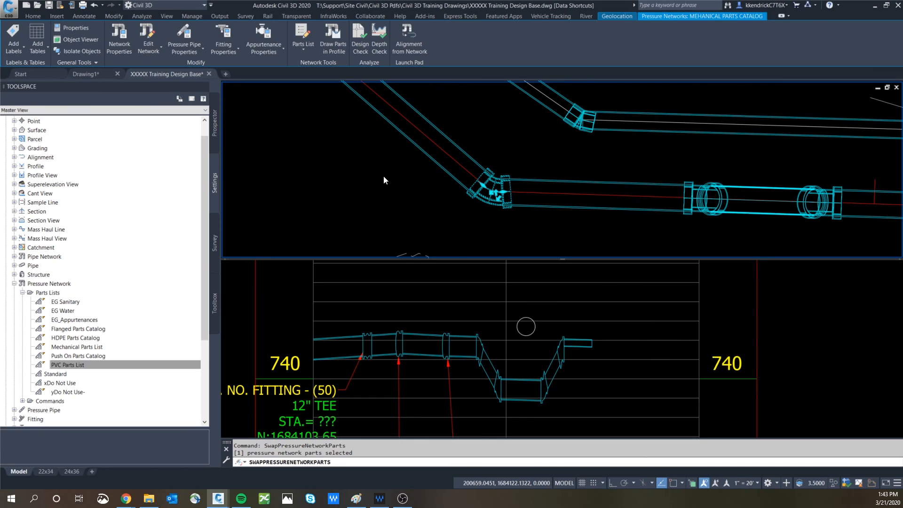
{"action": "key", "text": "Escape"}
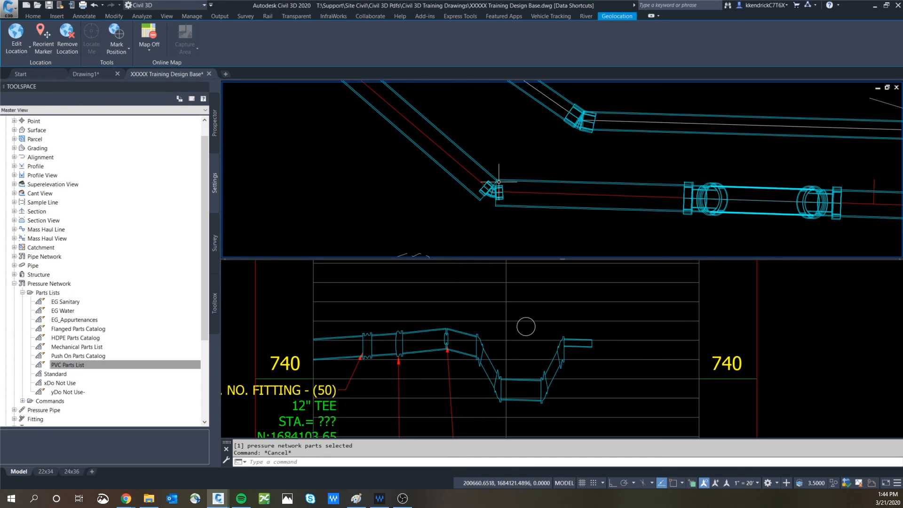
Step: Examine the pressure network in plan and profile after the bend swap, including the swapped bend's profile label
{"action": "scroll", "coordinate": [499, 181], "scroll_direction": "down", "scroll_amount": 2}
{"action": "scroll", "coordinate": [498, 181], "scroll_direction": "down", "scroll_amount": 3}
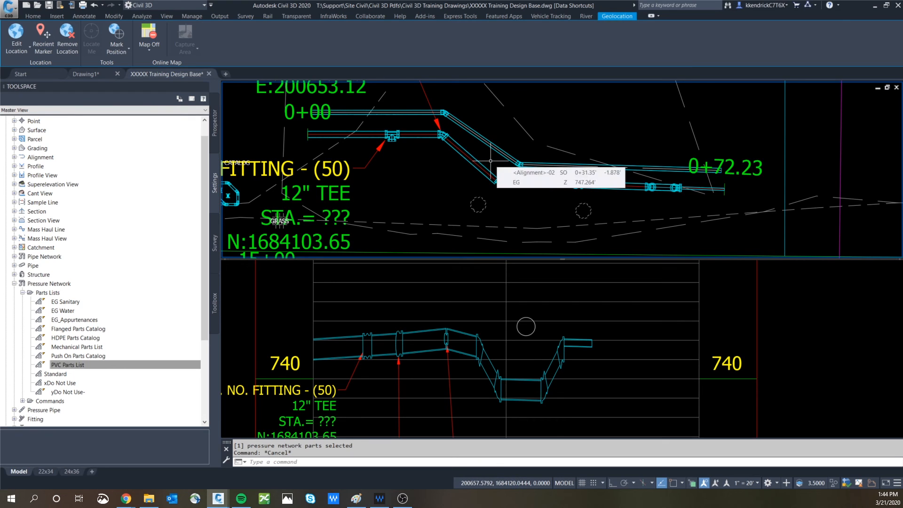
{"action": "scroll", "coordinate": [491, 161], "scroll_direction": "down", "scroll_amount": 2}
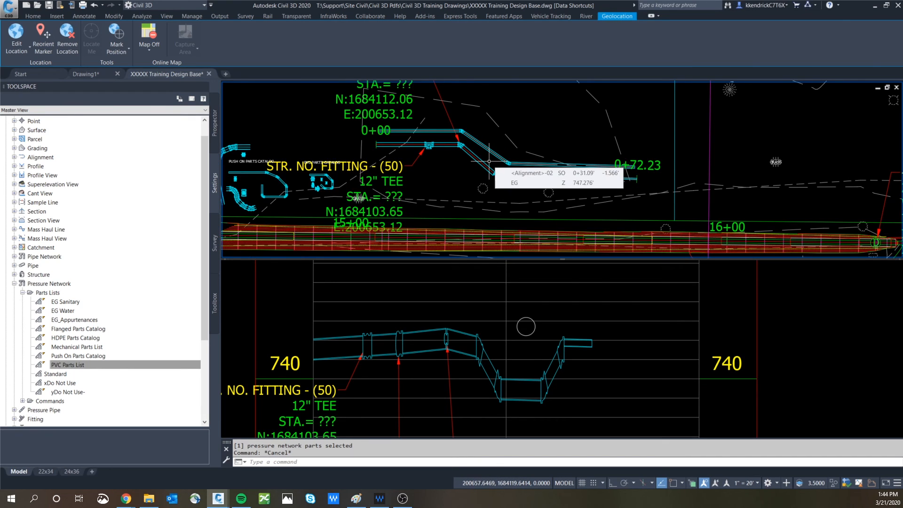
{"action": "scroll", "coordinate": [492, 163], "scroll_direction": "down", "scroll_amount": 2}
{"action": "scroll", "coordinate": [530, 180], "scroll_direction": "up", "scroll_amount": 4}
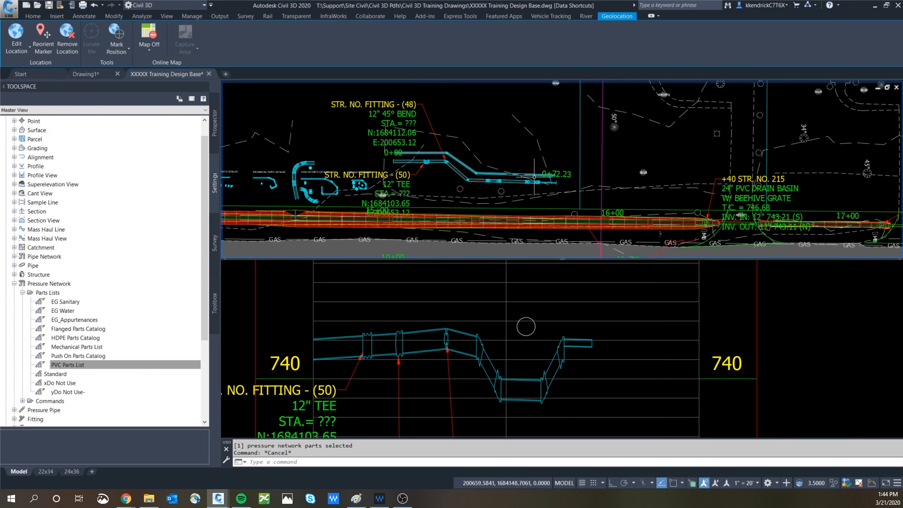
{"action": "middle_click_drag", "start_coordinate": [384, 173], "coordinate": [486, 190]}
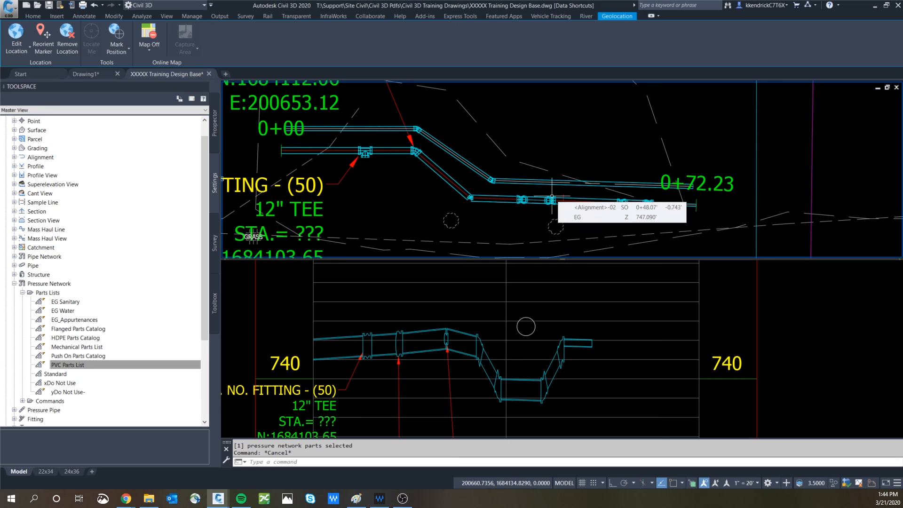
{"action": "scroll", "coordinate": [552, 197], "scroll_direction": "down", "scroll_amount": 2}
{"action": "left_click", "coordinate": [651, 343]}
{"action": "scroll", "coordinate": [641, 329], "scroll_direction": "down", "scroll_amount": 2}
{"action": "middle_click_drag", "start_coordinate": [630, 322], "coordinate": [611, 305]}
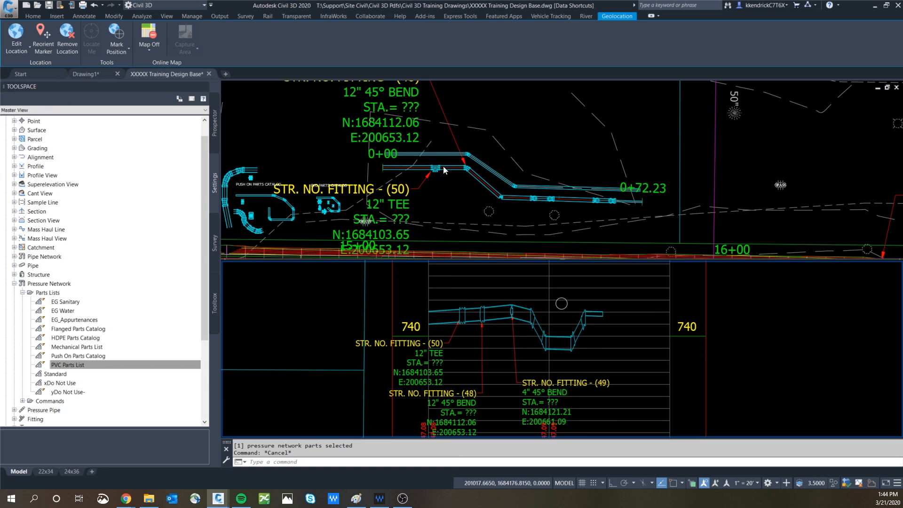
{"action": "left_click", "coordinate": [549, 147]}
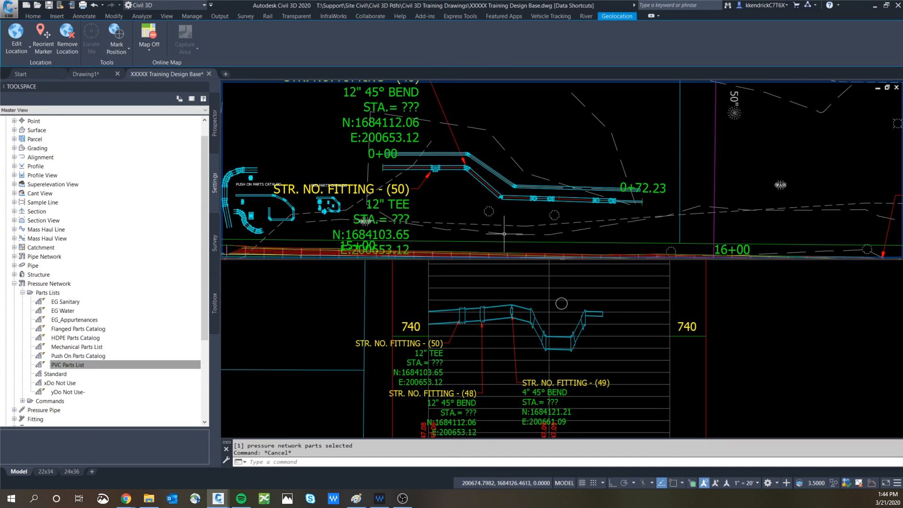
{"action": "mouse_move", "coordinate": [501, 241]}
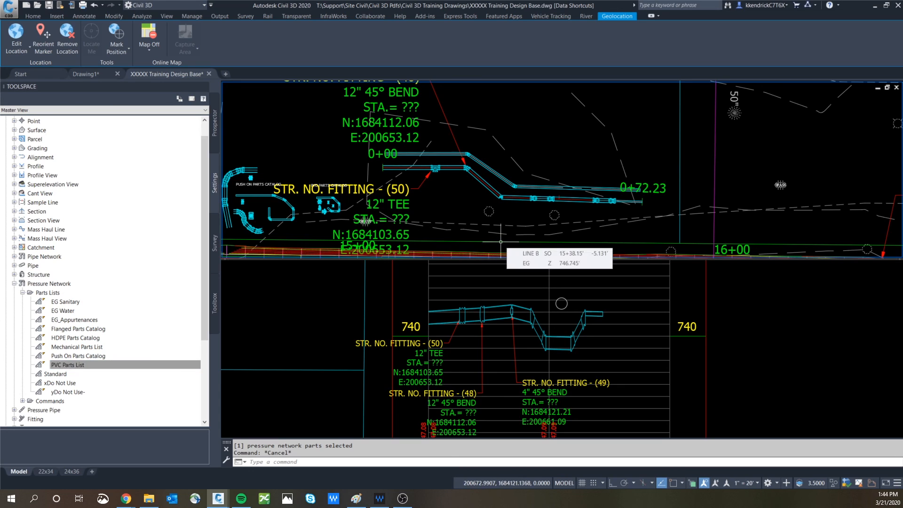